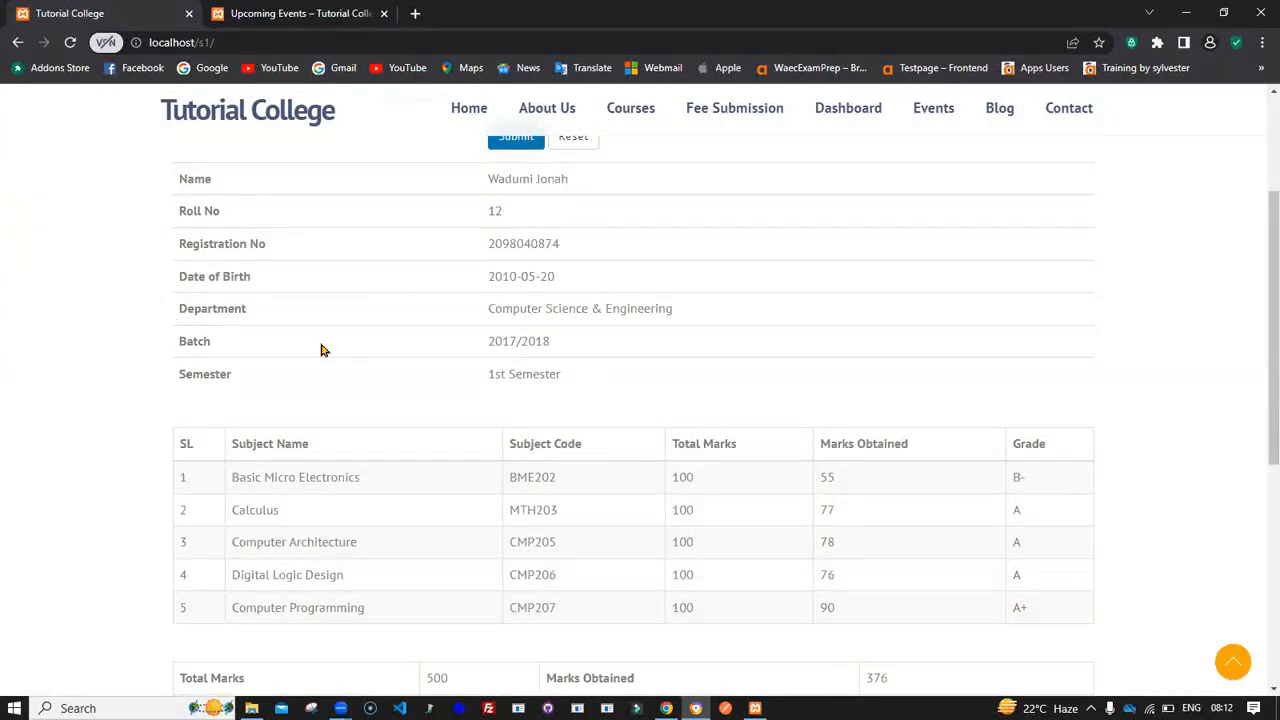
# - Review the student's result transcript page and open its print preview
pyautogui.scroll(-2, 446, 363)
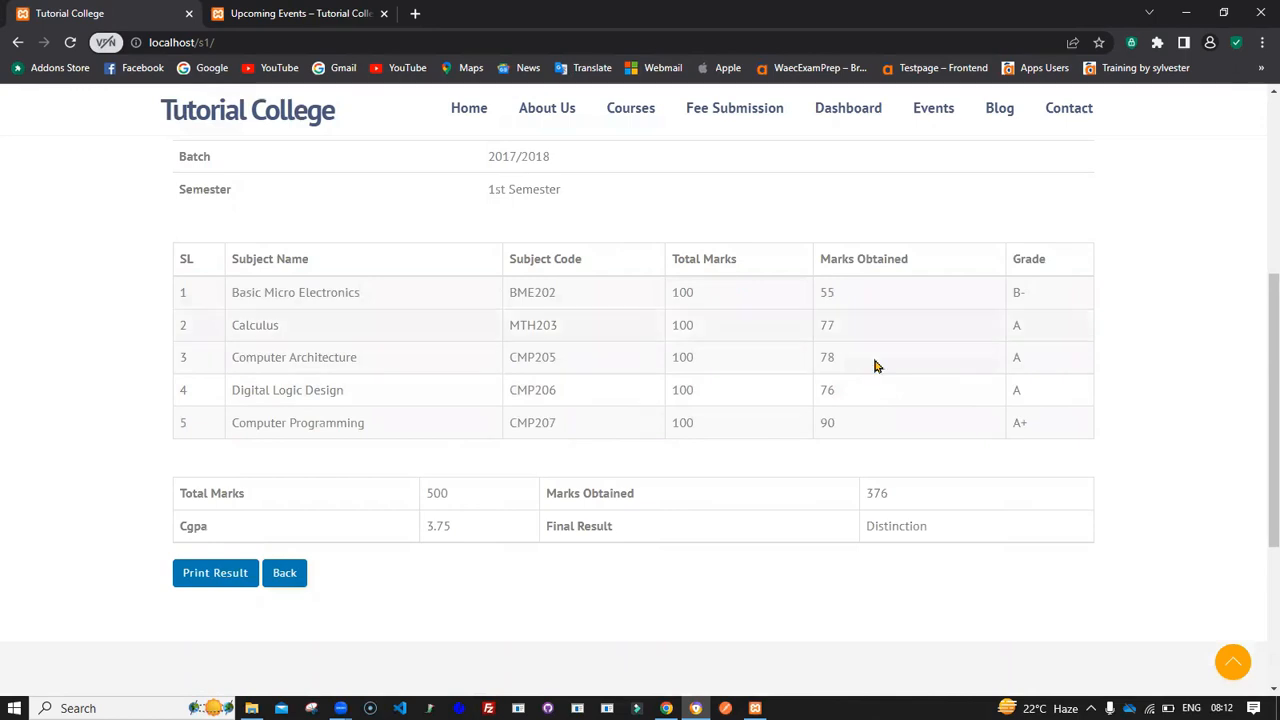
pyautogui.scroll(4, 715, 293)
pyautogui.scroll(-7, 715, 293)
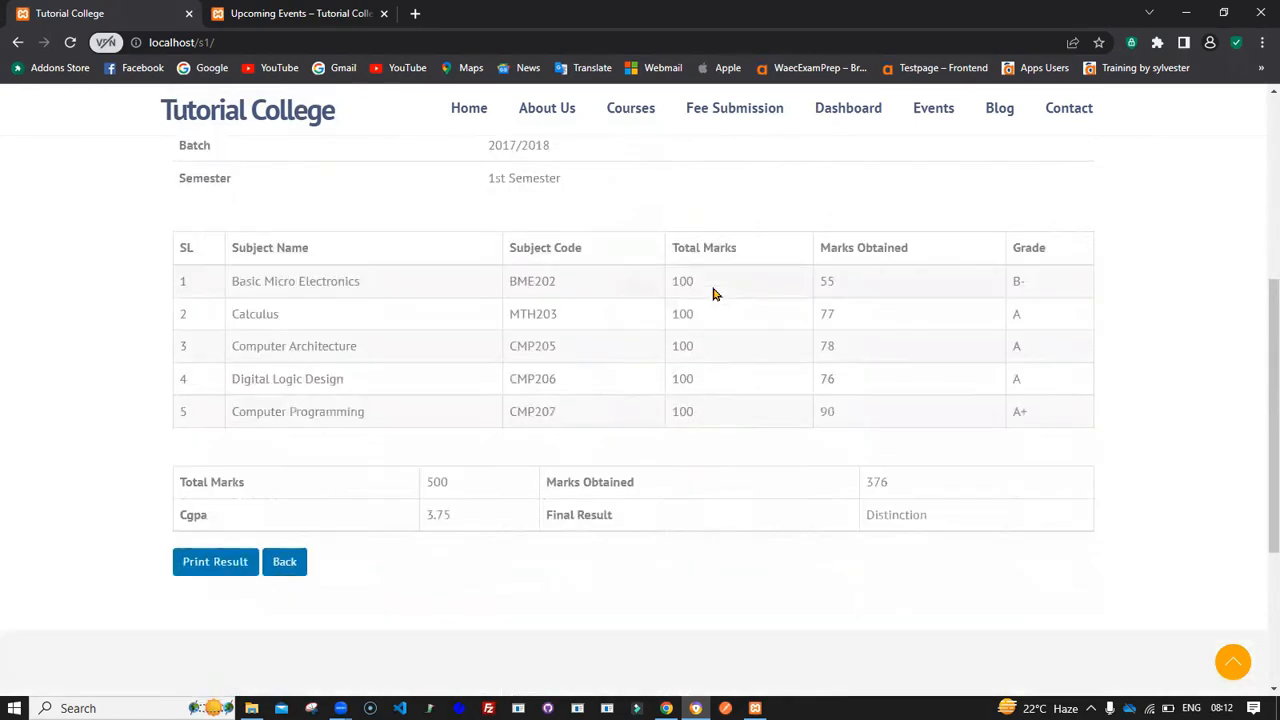
pyautogui.scroll(7, 715, 293)
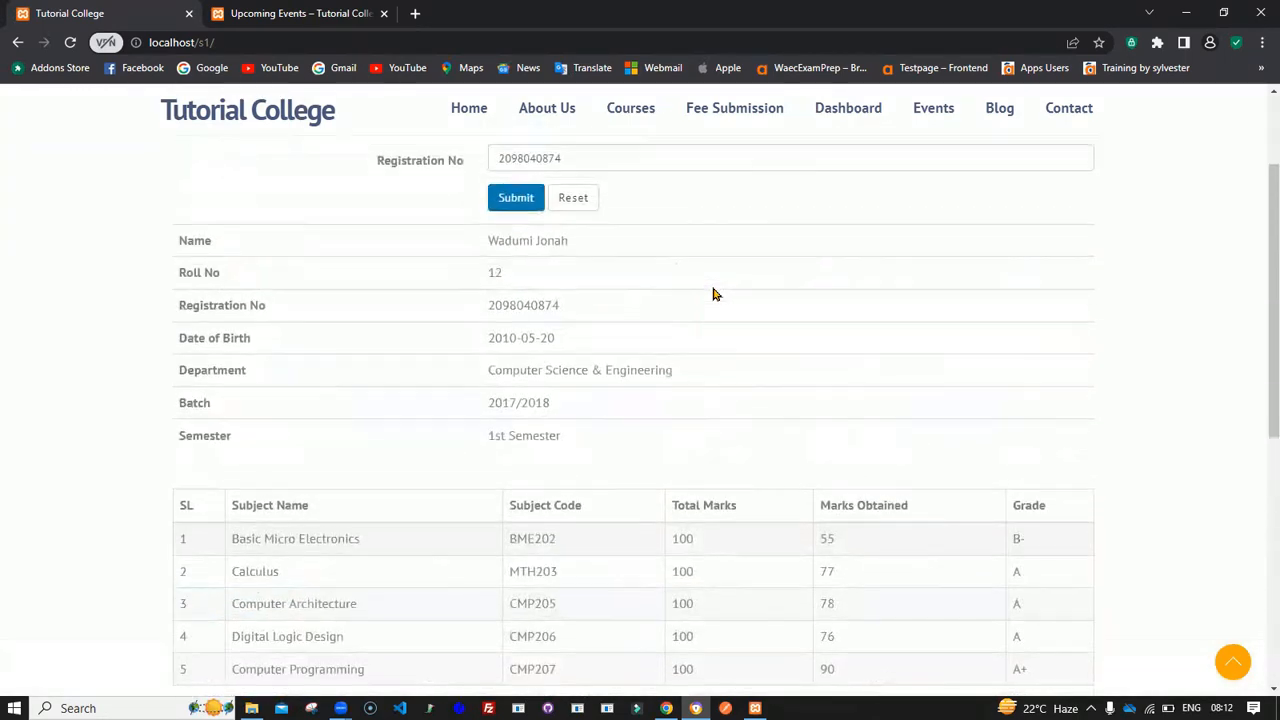
pyautogui.scroll(-5, 715, 293)
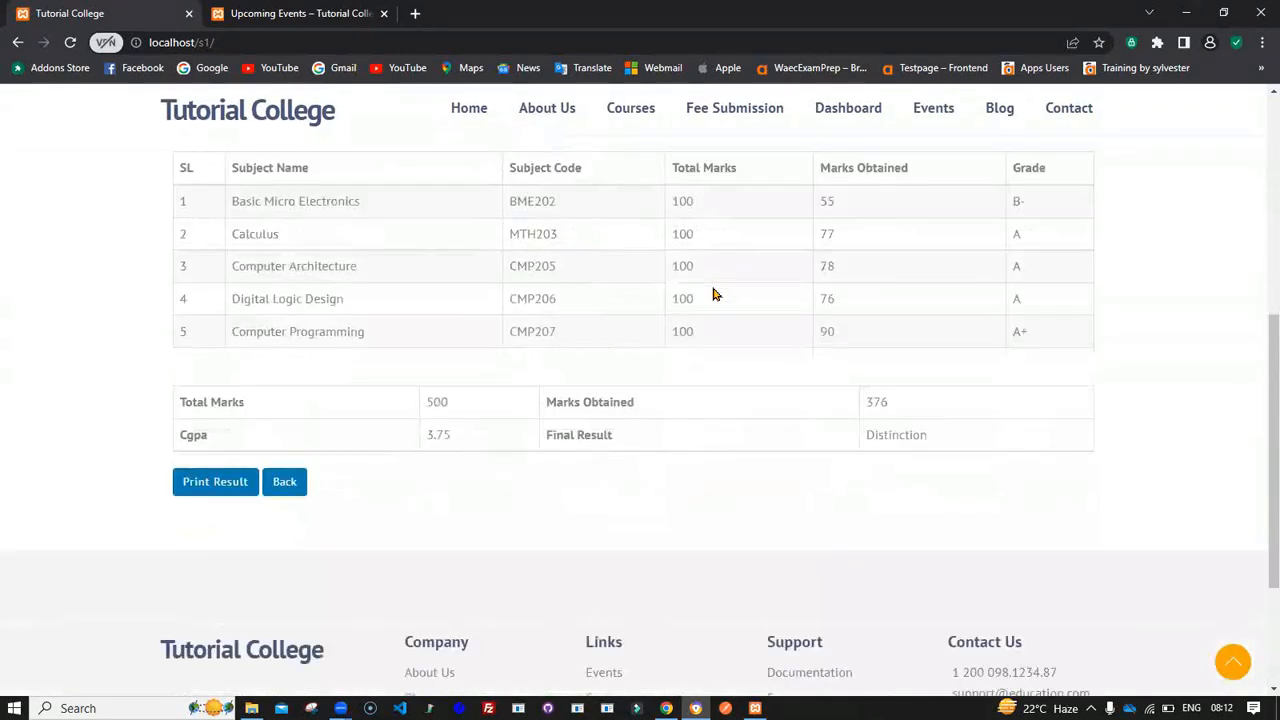
pyautogui.click(212, 462)
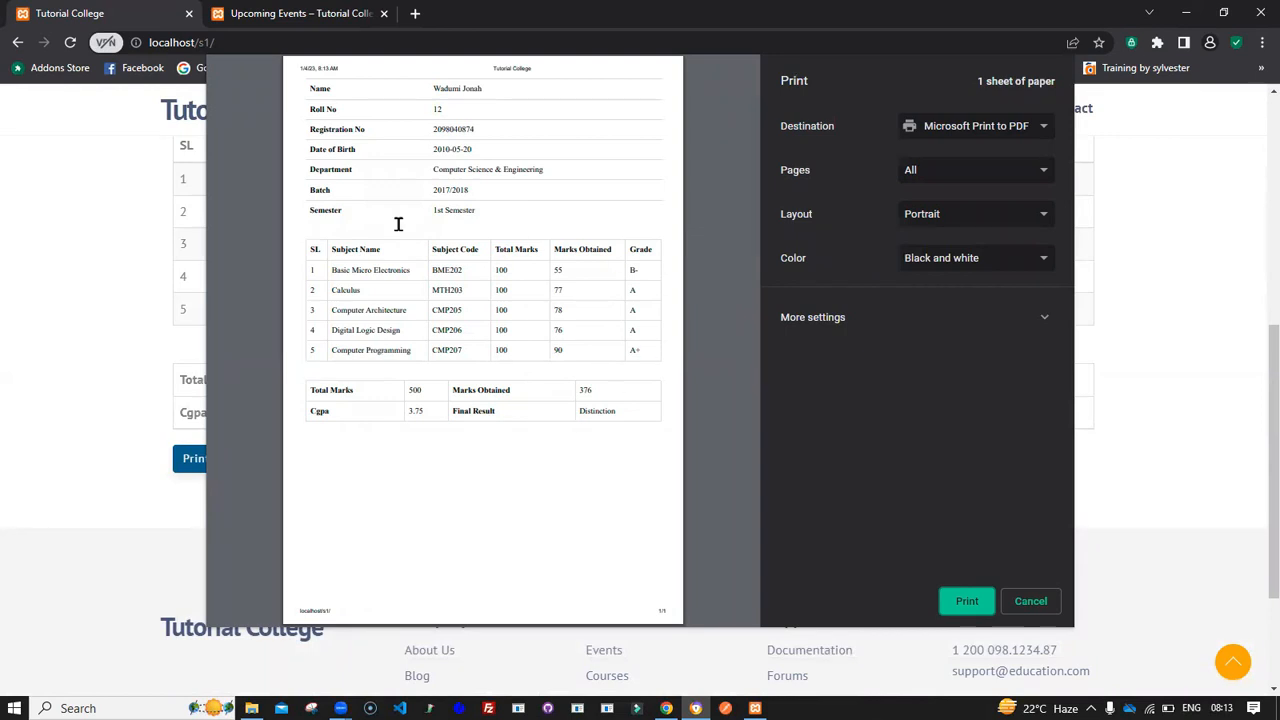
pyautogui.moveTo(494, 70); pyautogui.dragTo(553, 69)
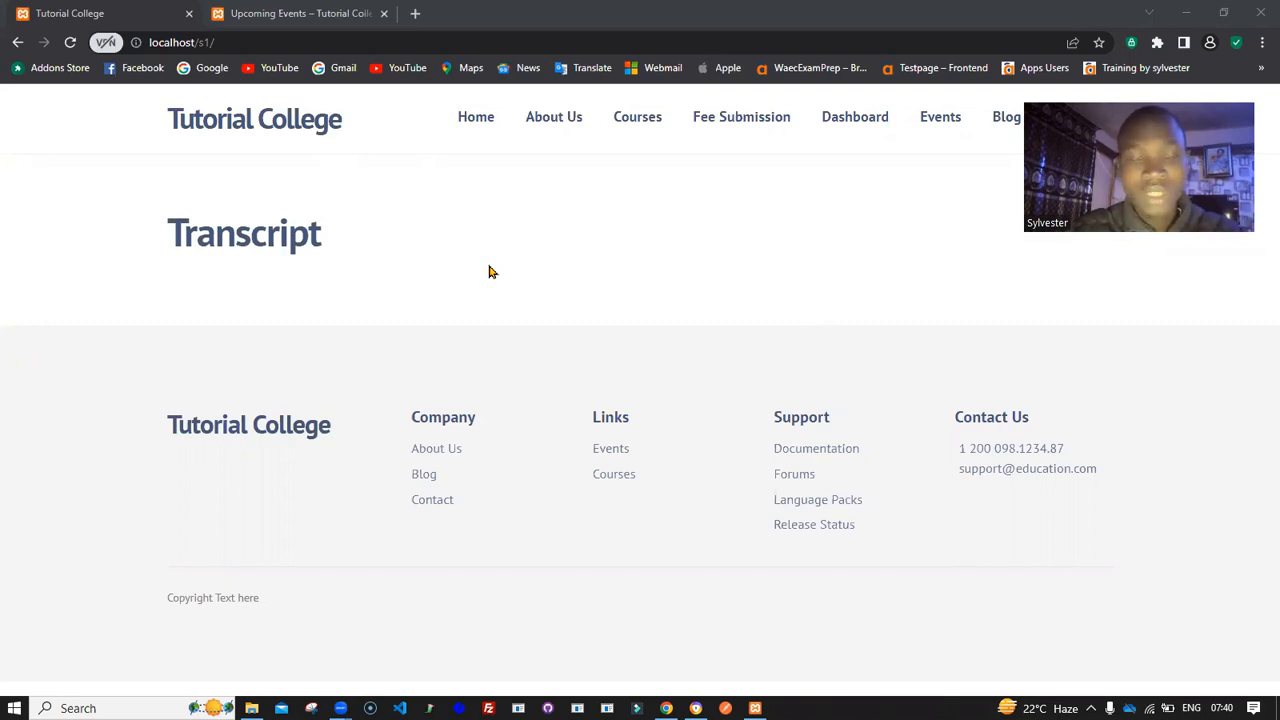
# - Return to the WordPress admin and go to the page for adding new plugins
pyautogui.click(666, 708)
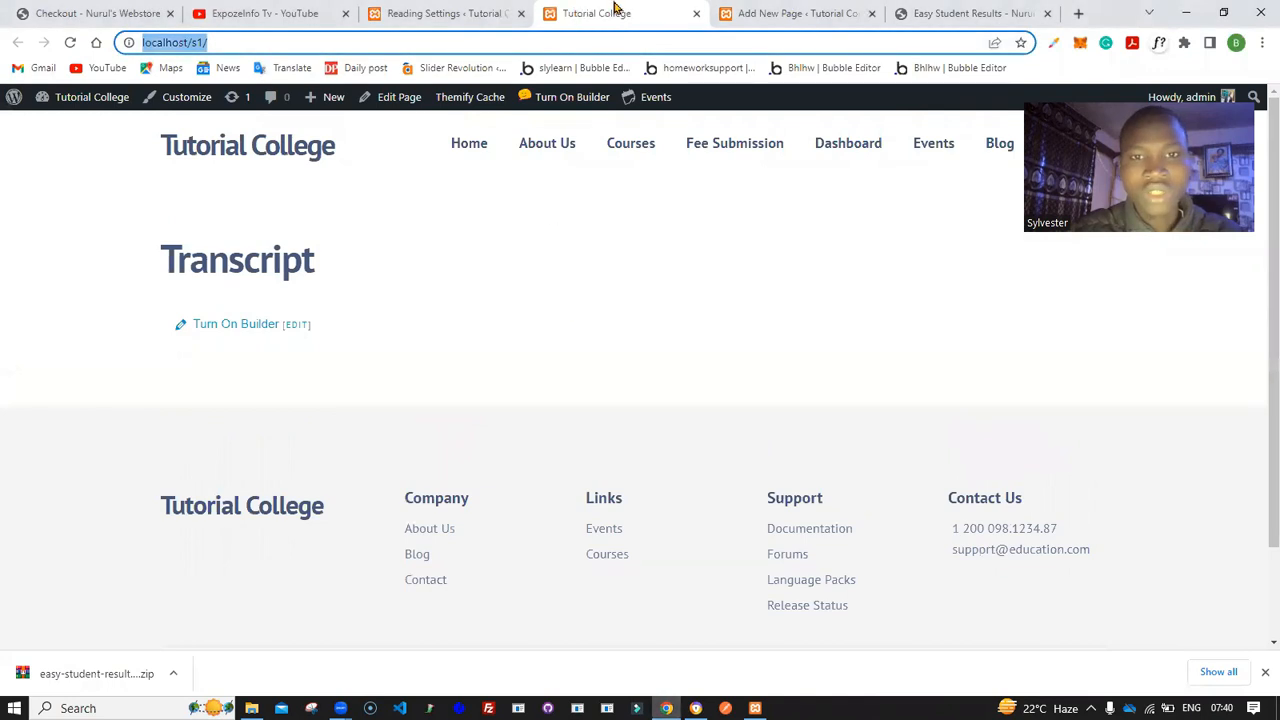
pyautogui.click(443, 16)
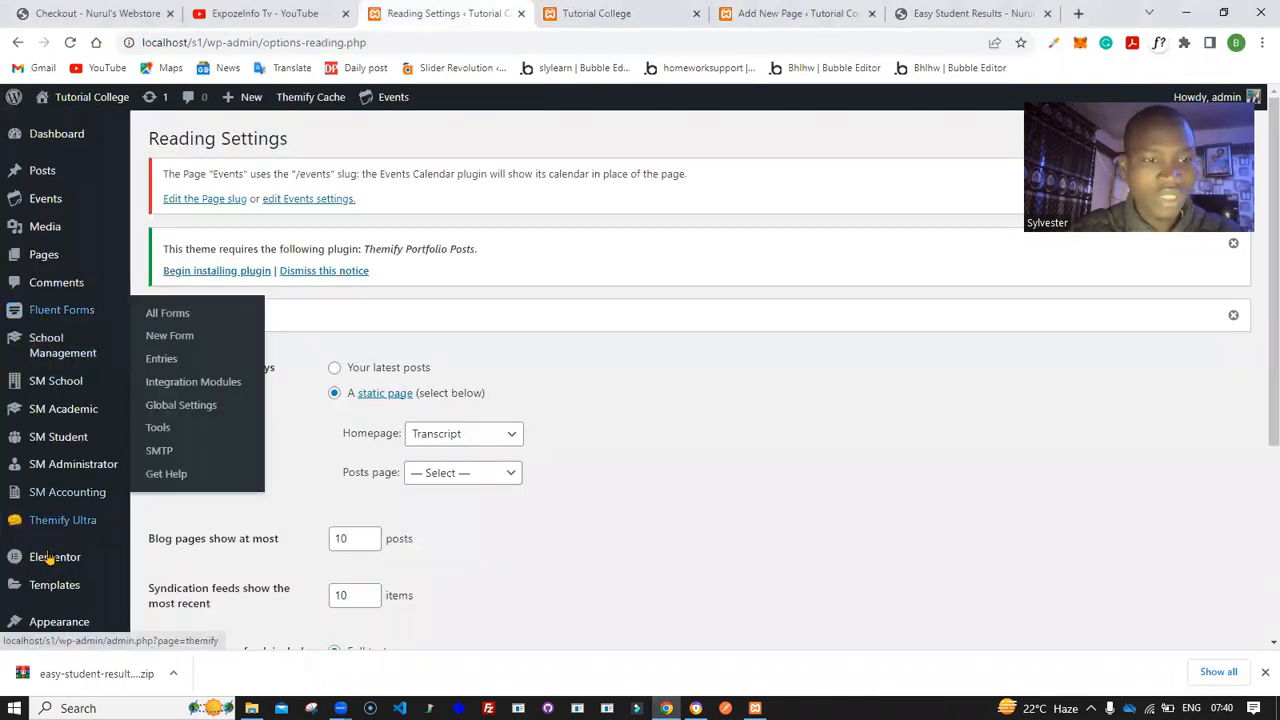
pyautogui.scroll(-3, 40, 545)
pyautogui.moveTo(45, 316)
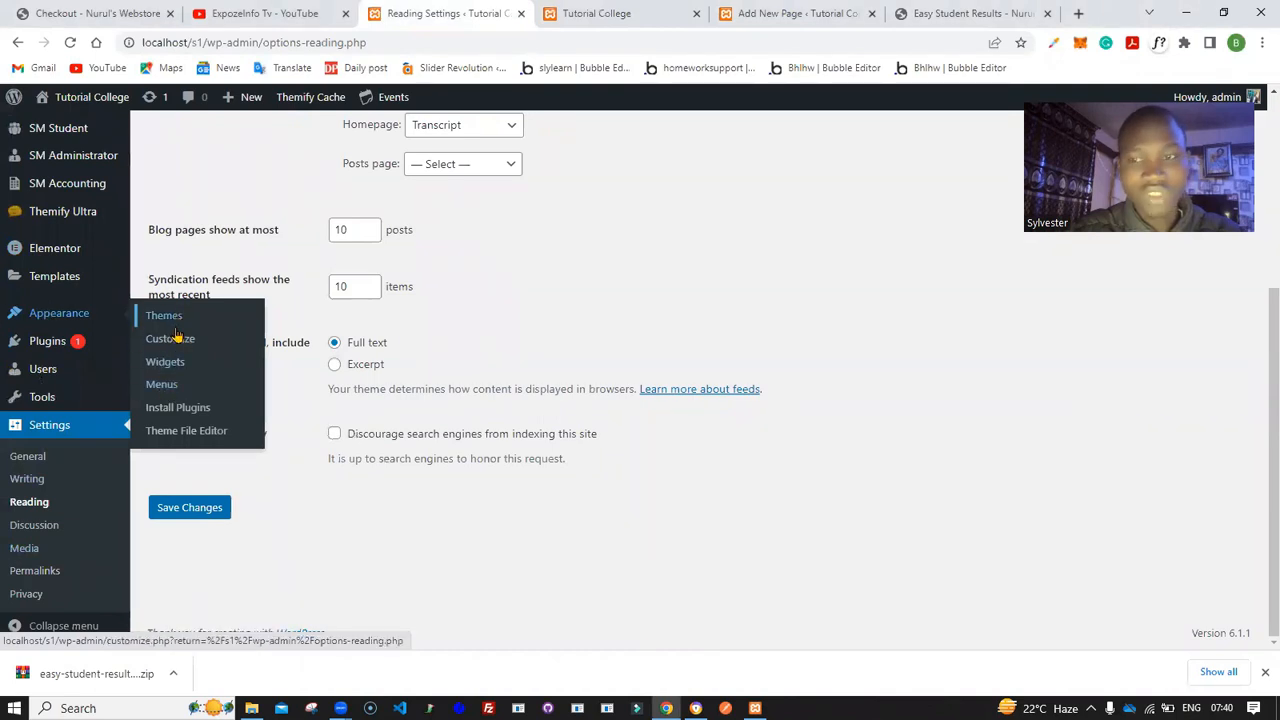
pyautogui.moveTo(47, 341)
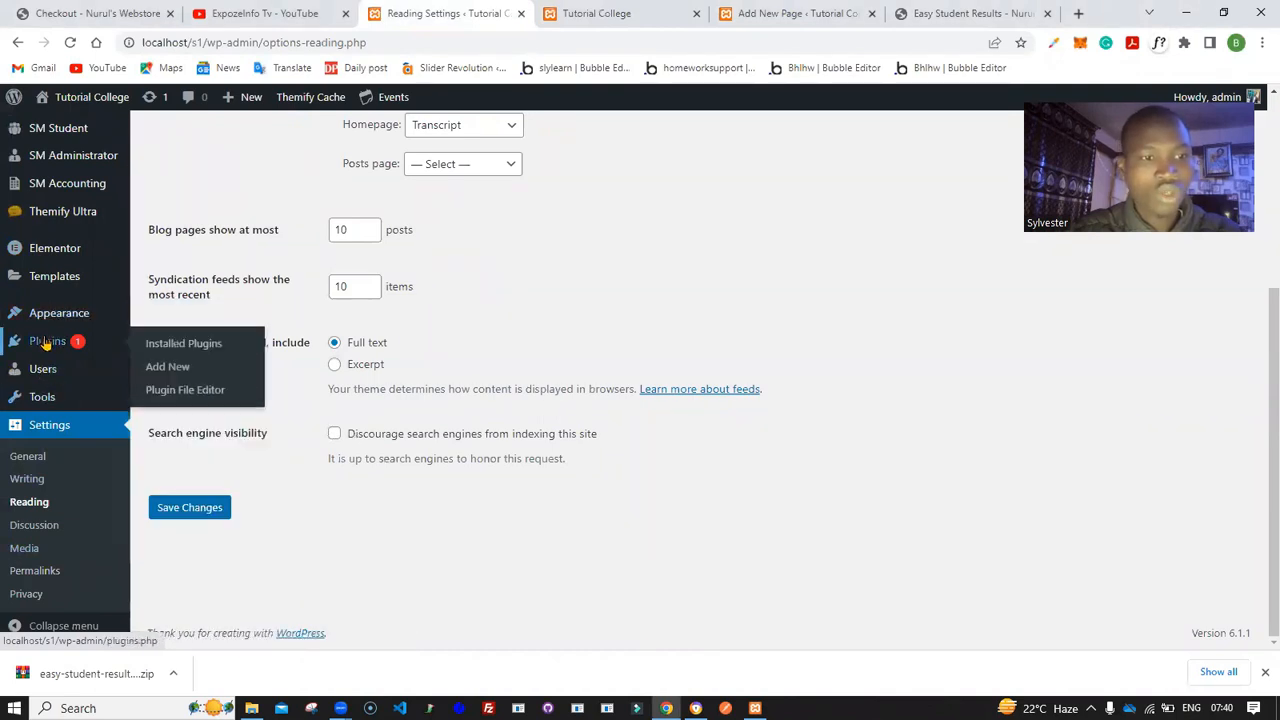
pyautogui.click(185, 370)
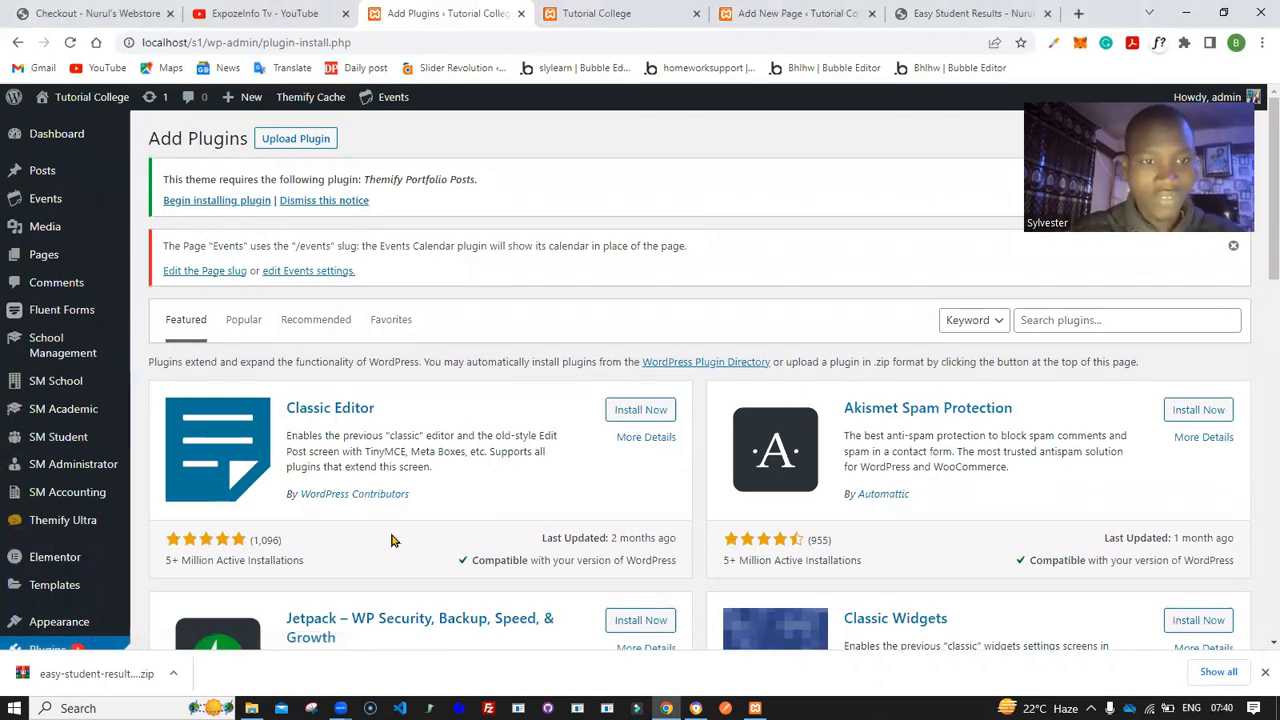
# - Upload the easy-student-results.2.2.8.zip plugin file, install it and activate the plugin
pyautogui.click(305, 140)
pyautogui.click(307, 143)
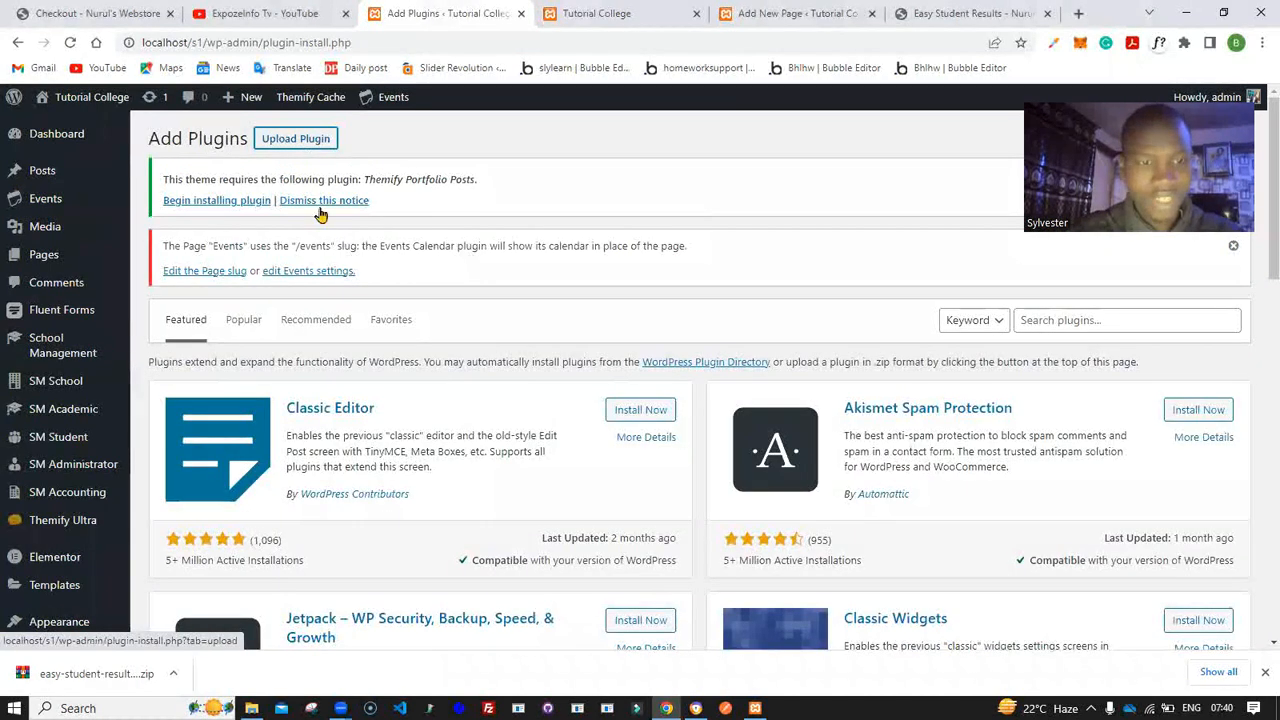
pyautogui.click(291, 143)
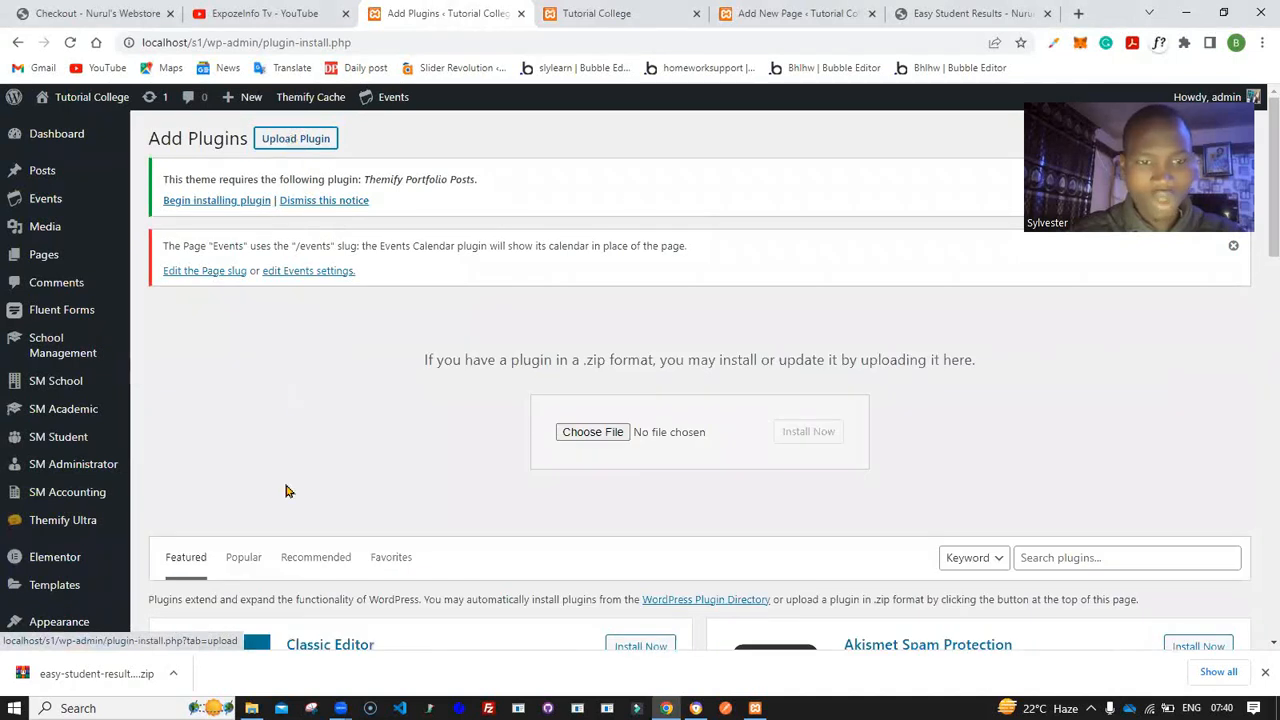
pyautogui.moveTo(611, 452)
pyautogui.mouseDown()
pyautogui.moveTo(617, 417)
pyautogui.moveTo(623, 432)
pyautogui.mouseUp()
pyautogui.click(806, 438)
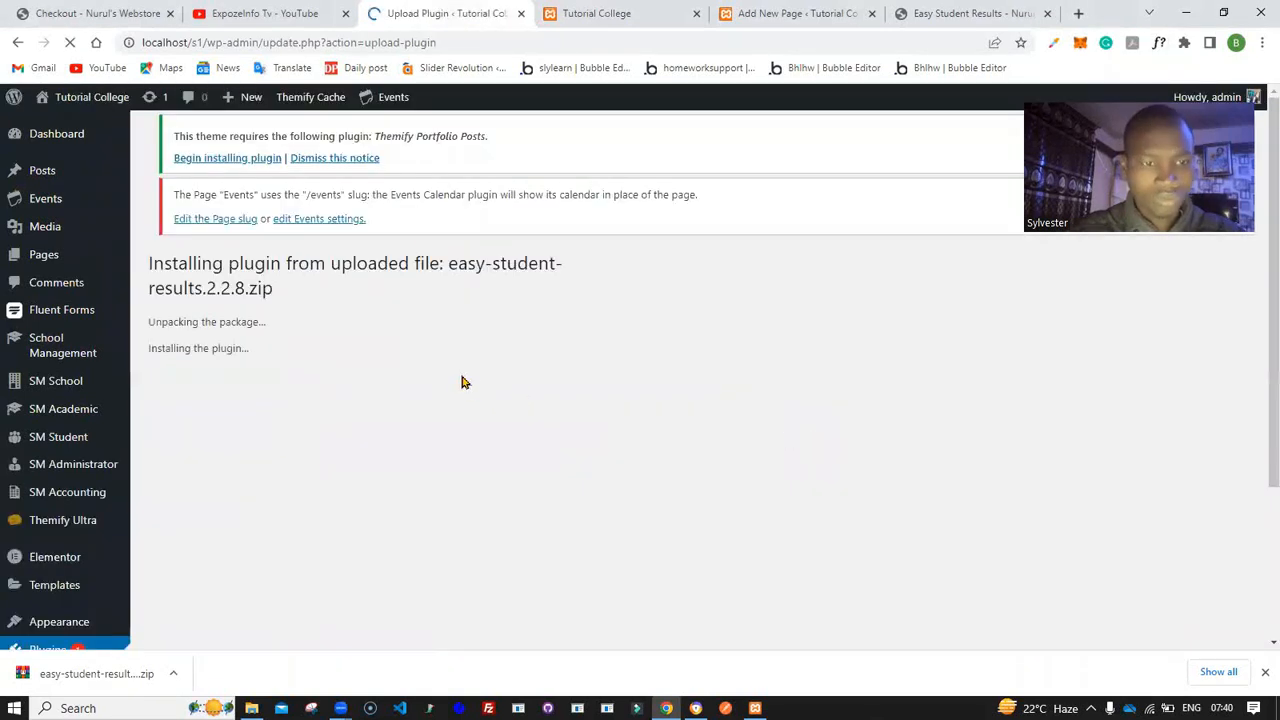
pyautogui.click(180, 410)
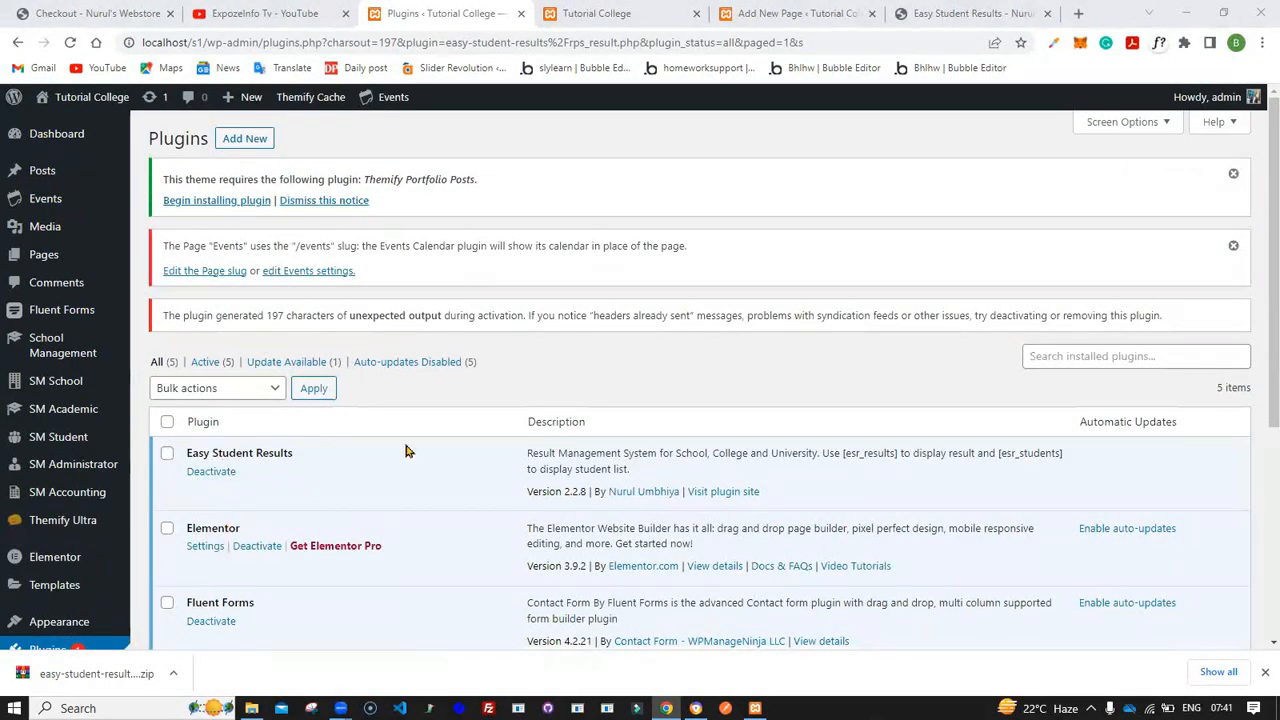
# - Open the Student Results department/class page from the admin menu
pyautogui.moveTo(529, 452); pyautogui.dragTo(697, 457)
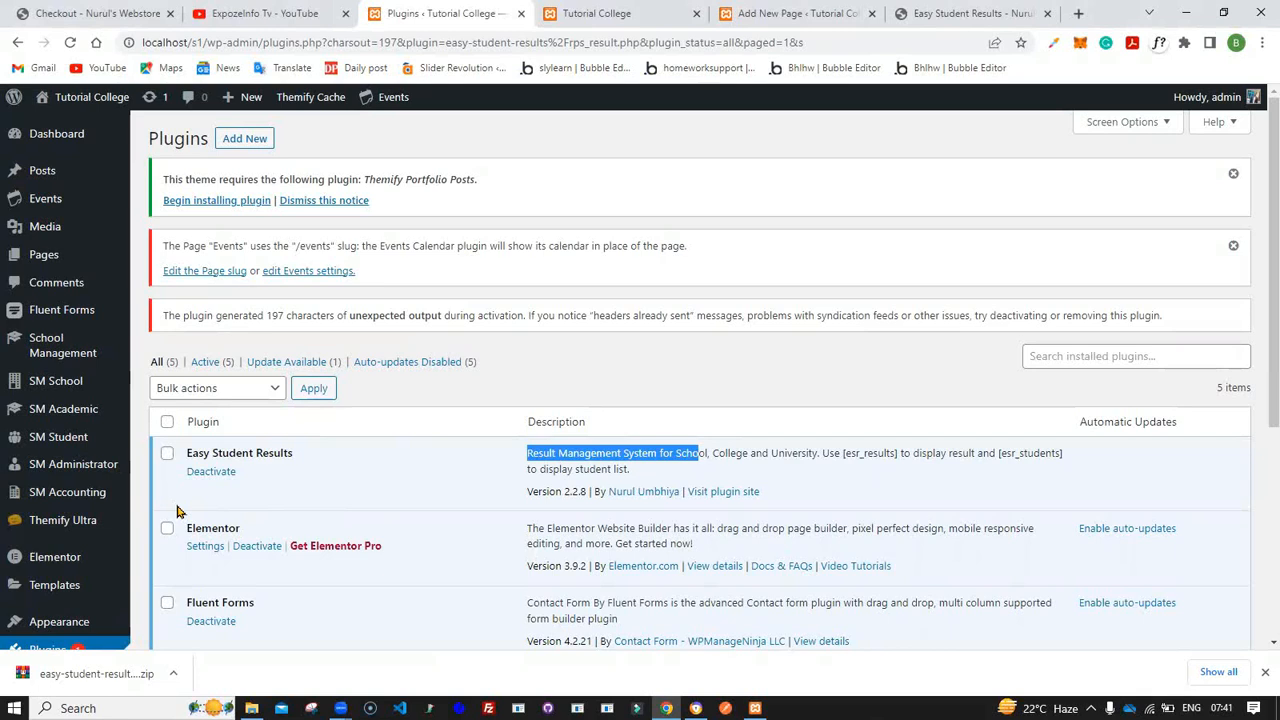
pyautogui.moveTo(80, 632)
pyautogui.scroll(-4, 80, 636)
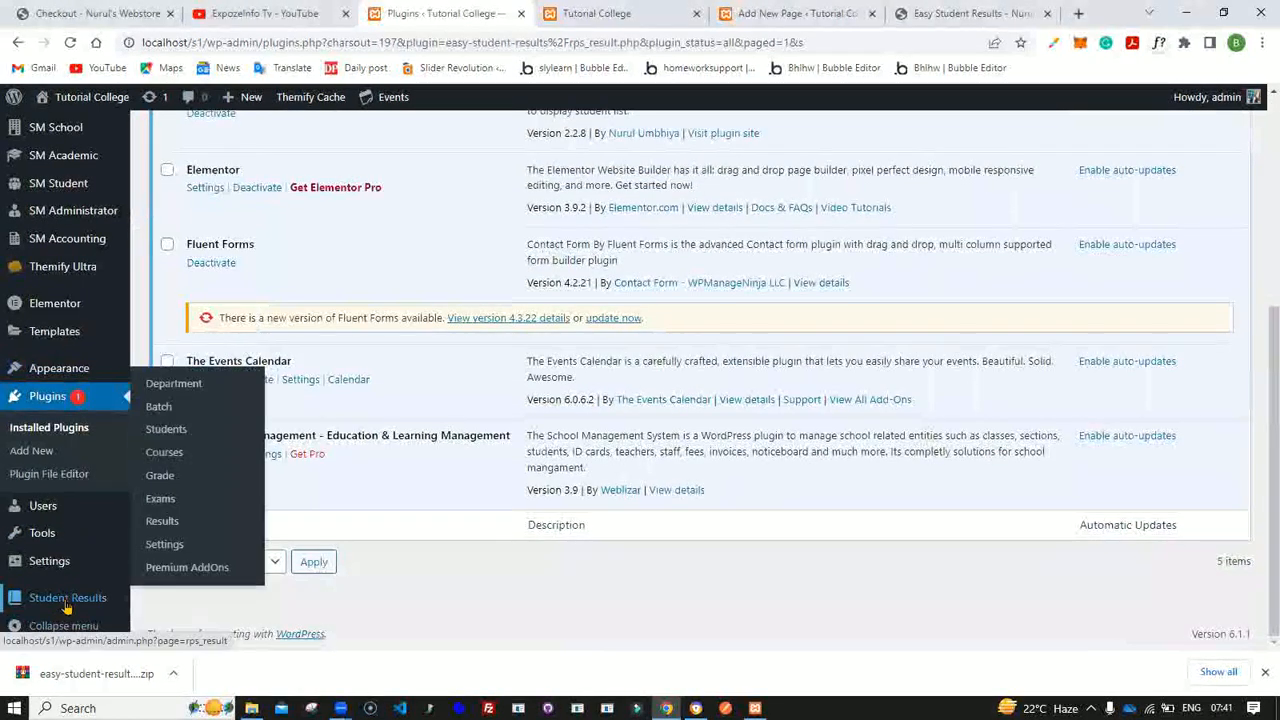
pyautogui.click(67, 604)
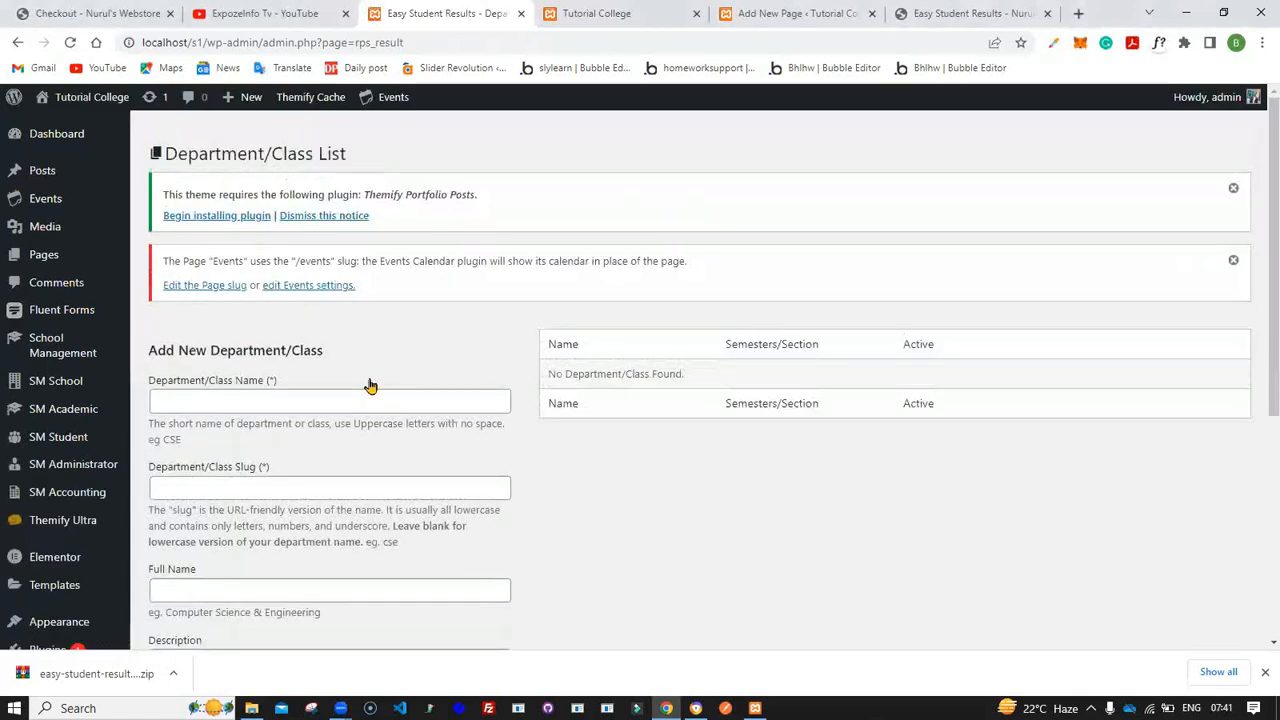
# - Add a department named Computer with the full name Computer Science & Engineering
pyautogui.scroll(-2, 369, 385)
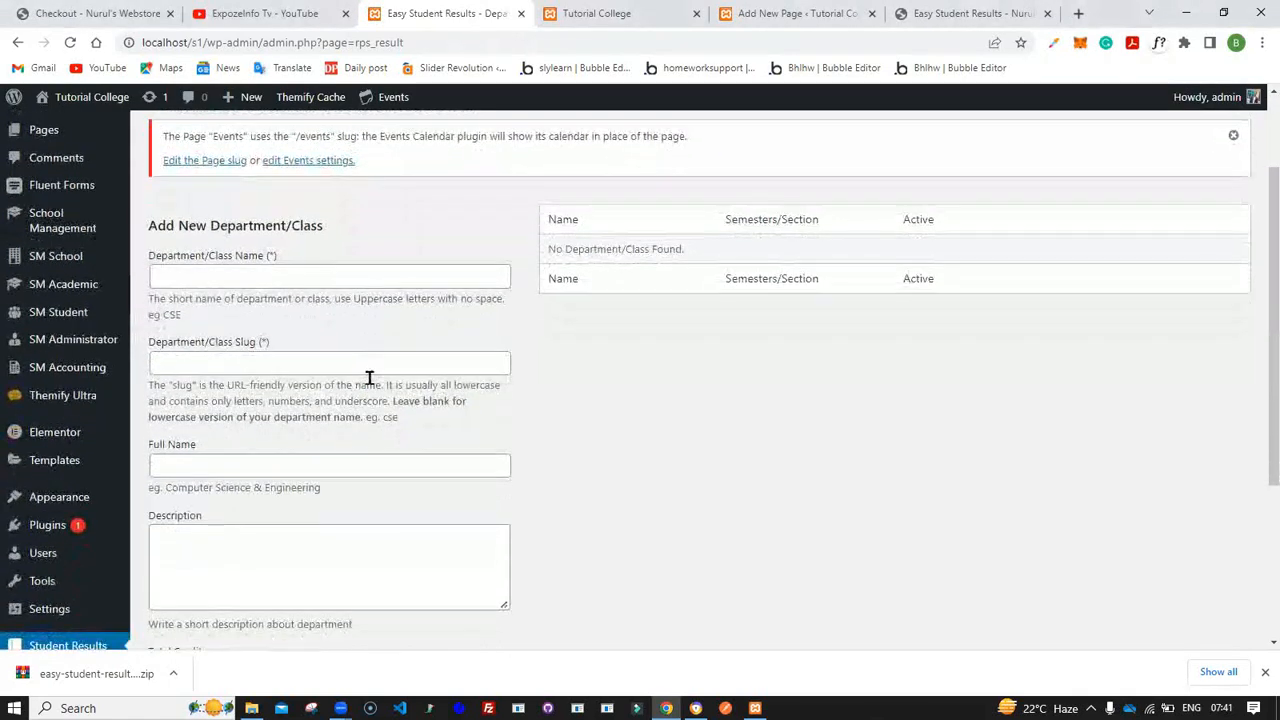
pyautogui.scroll(1, 369, 378)
pyautogui.scroll(1, 369, 378)
pyautogui.click(285, 400)
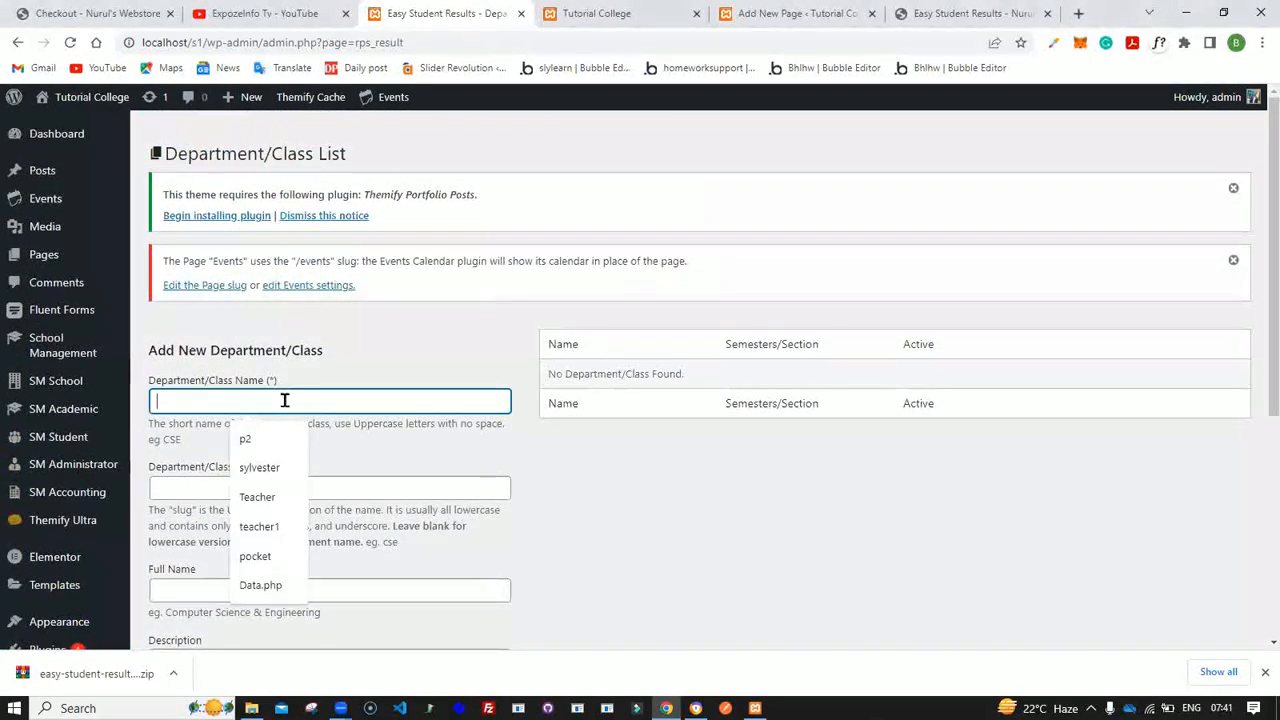
pyautogui.write('Computer')
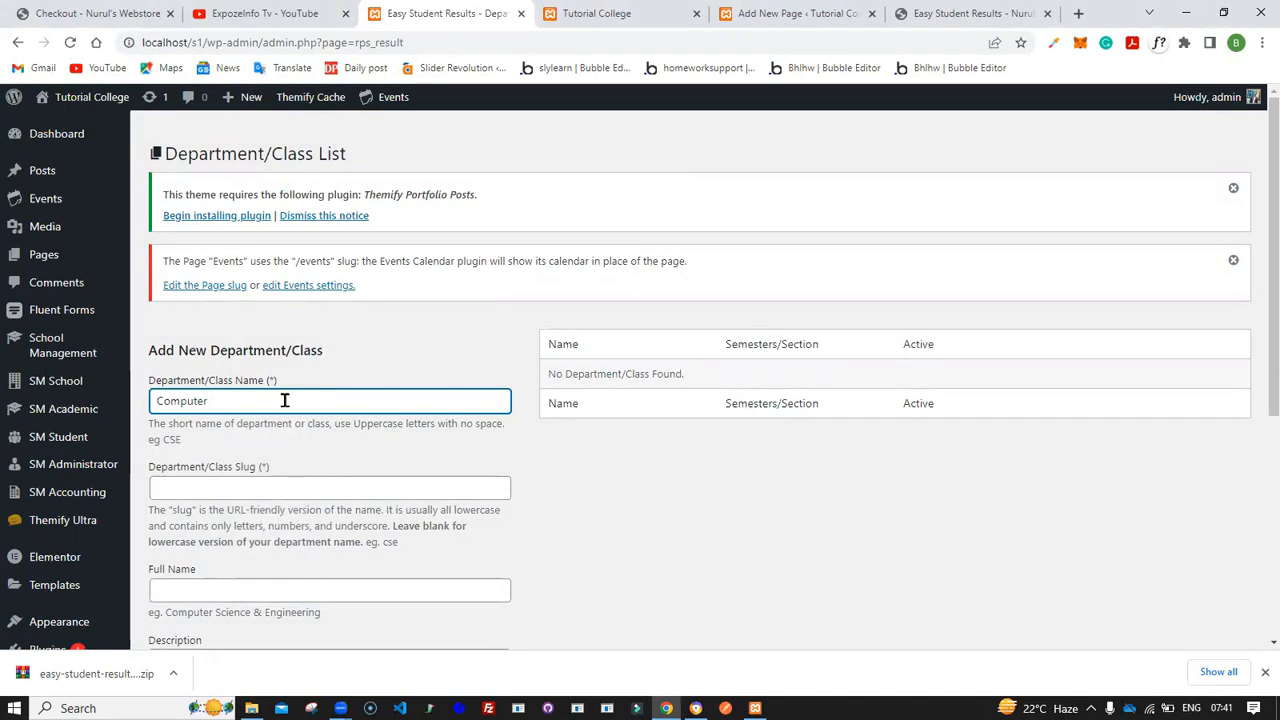
pyautogui.scroll(-1, 285, 400)
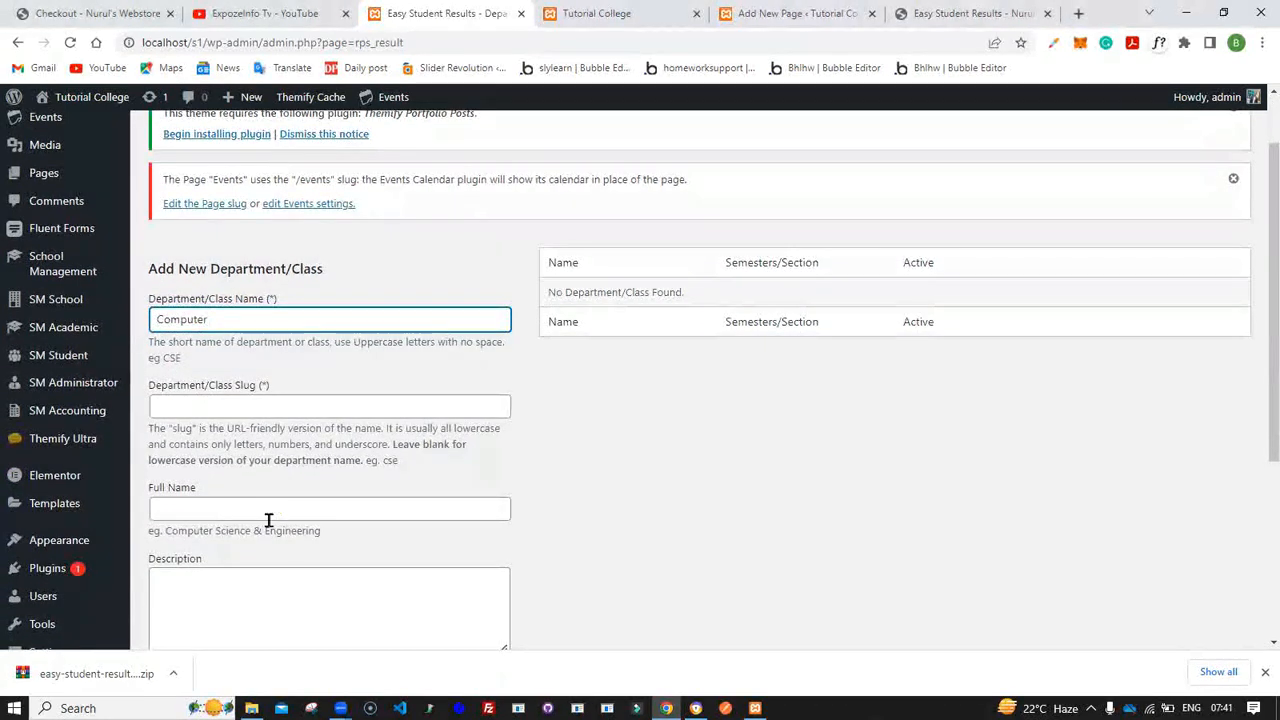
pyautogui.moveTo(165, 531); pyautogui.dragTo(328, 536)
pyautogui.hotkey('ctrl', 'c')
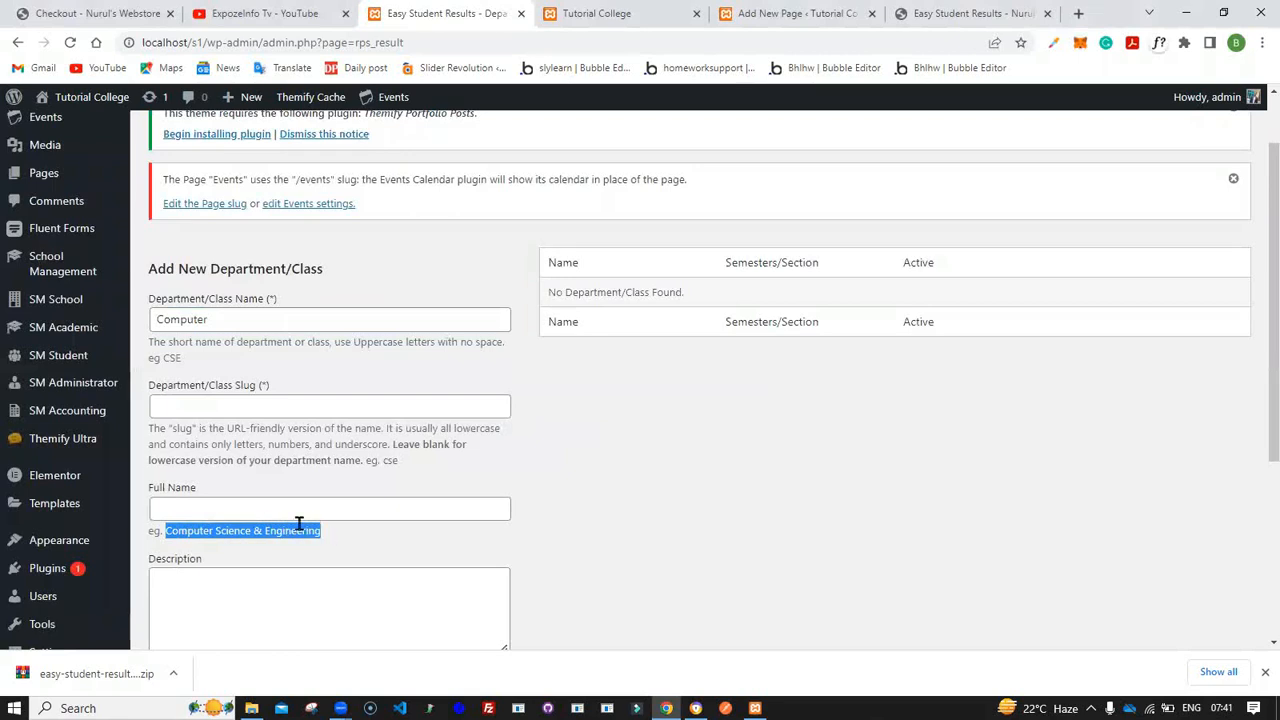
pyautogui.click(286, 515)
pyautogui.hotkey('ctrl', 'v')
pyautogui.scroll(-3, 286, 515)
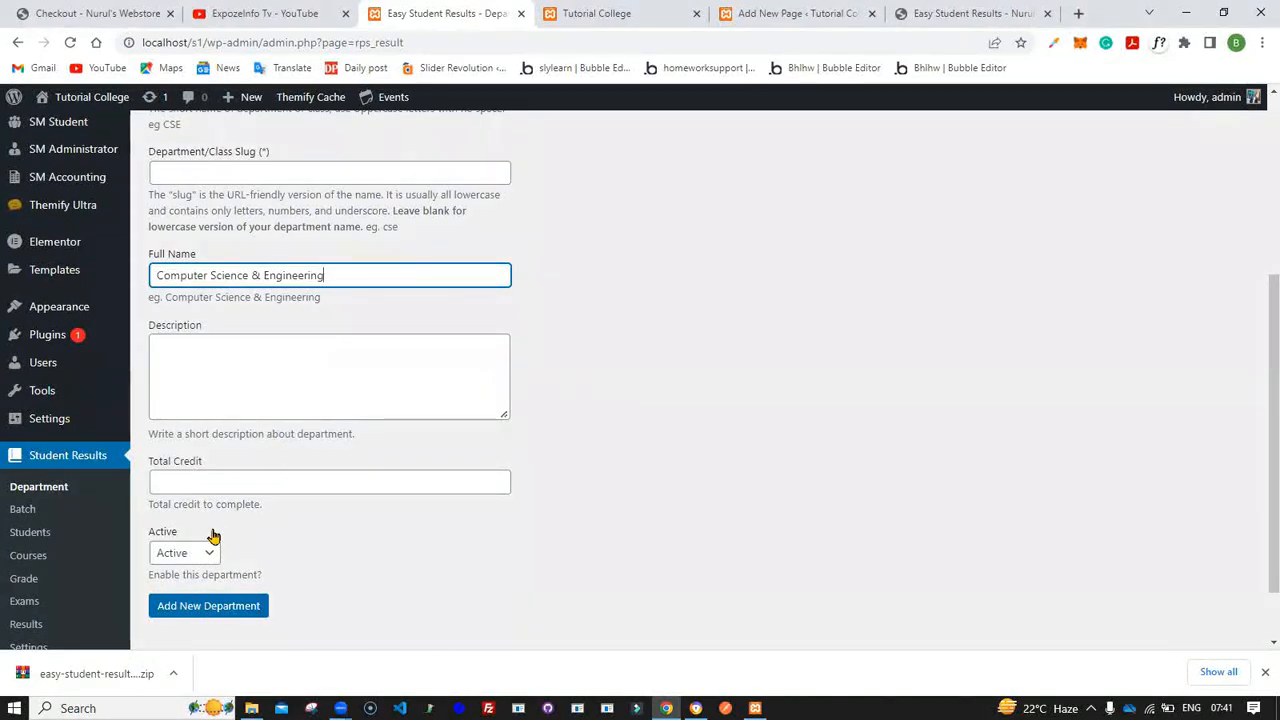
pyautogui.click(238, 614)
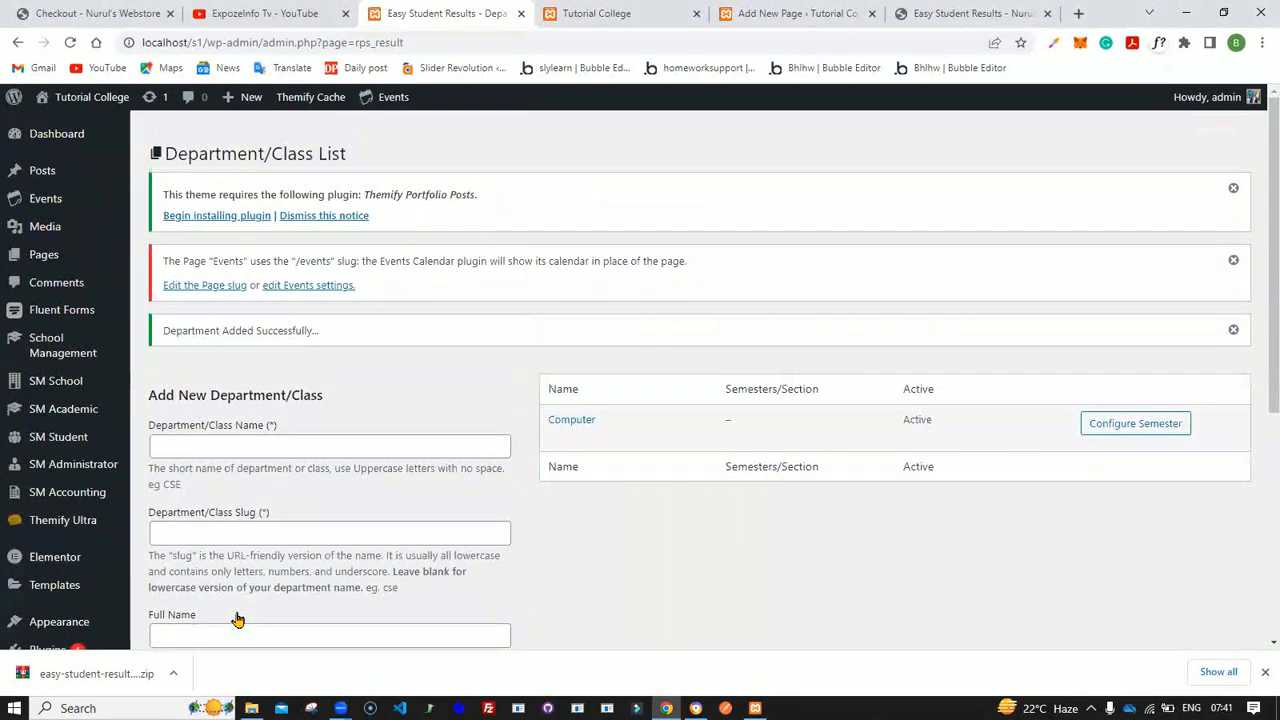
# - Add a second department named Accounting with an accounting full name
pyautogui.scroll(-1, 238, 620)
pyautogui.click(188, 300)
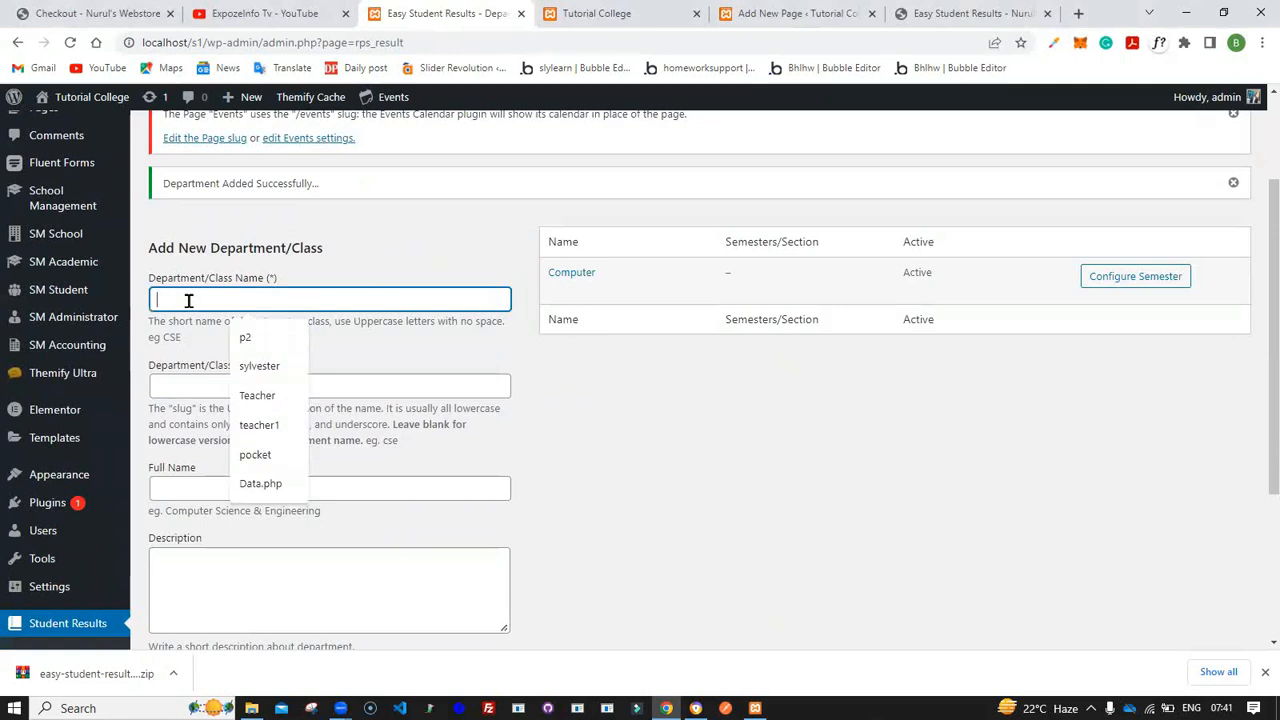
pyautogui.write('Accounting')
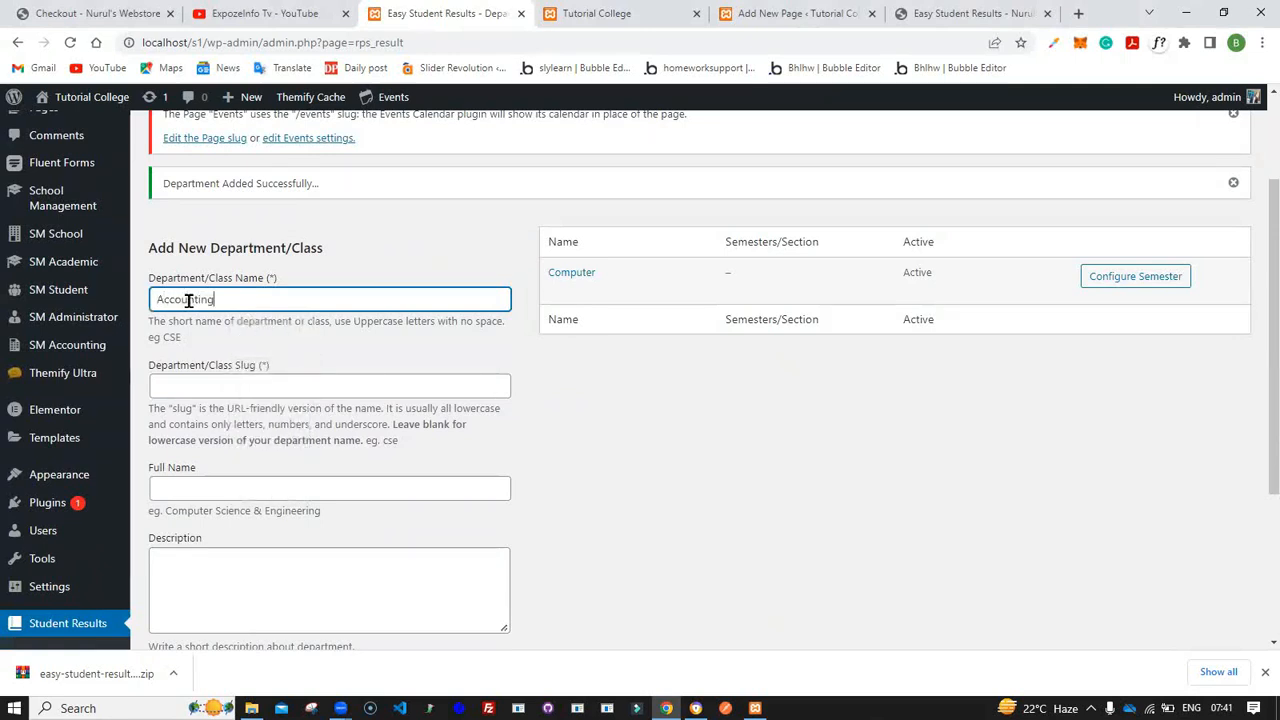
pyautogui.scroll(-1, 189, 300)
pyautogui.click(214, 400)
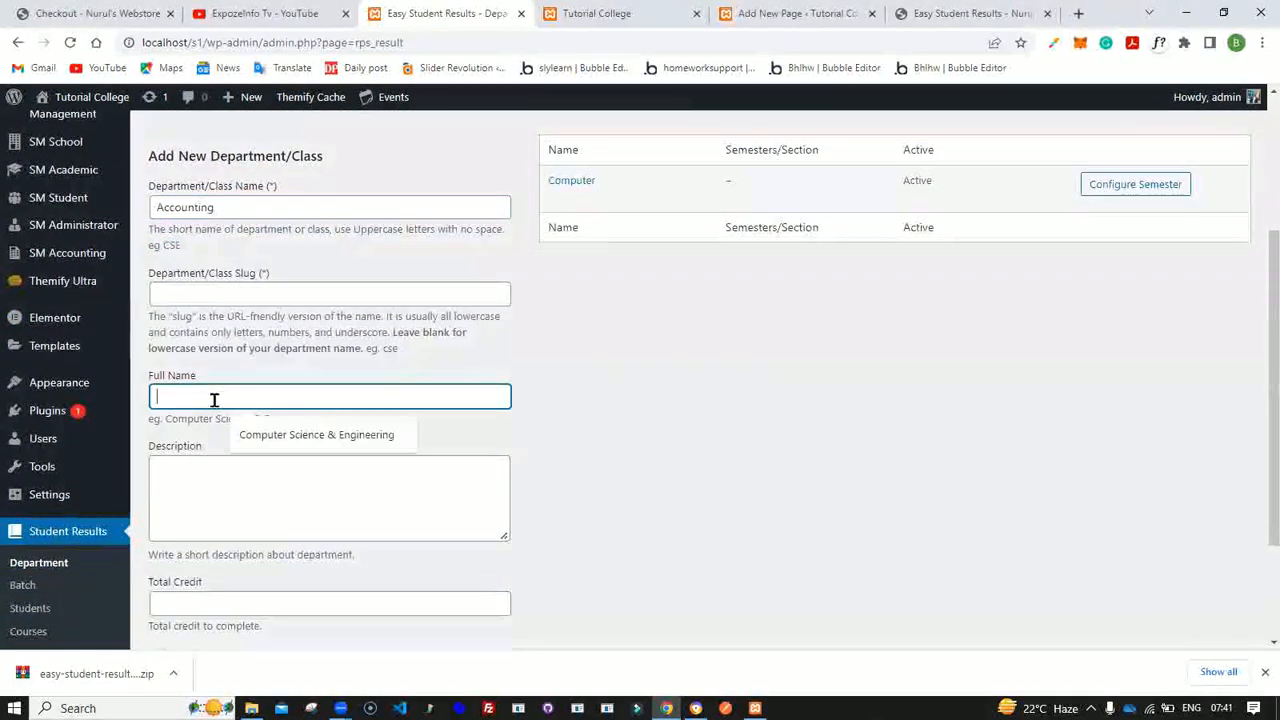
pyautogui.write('Account')
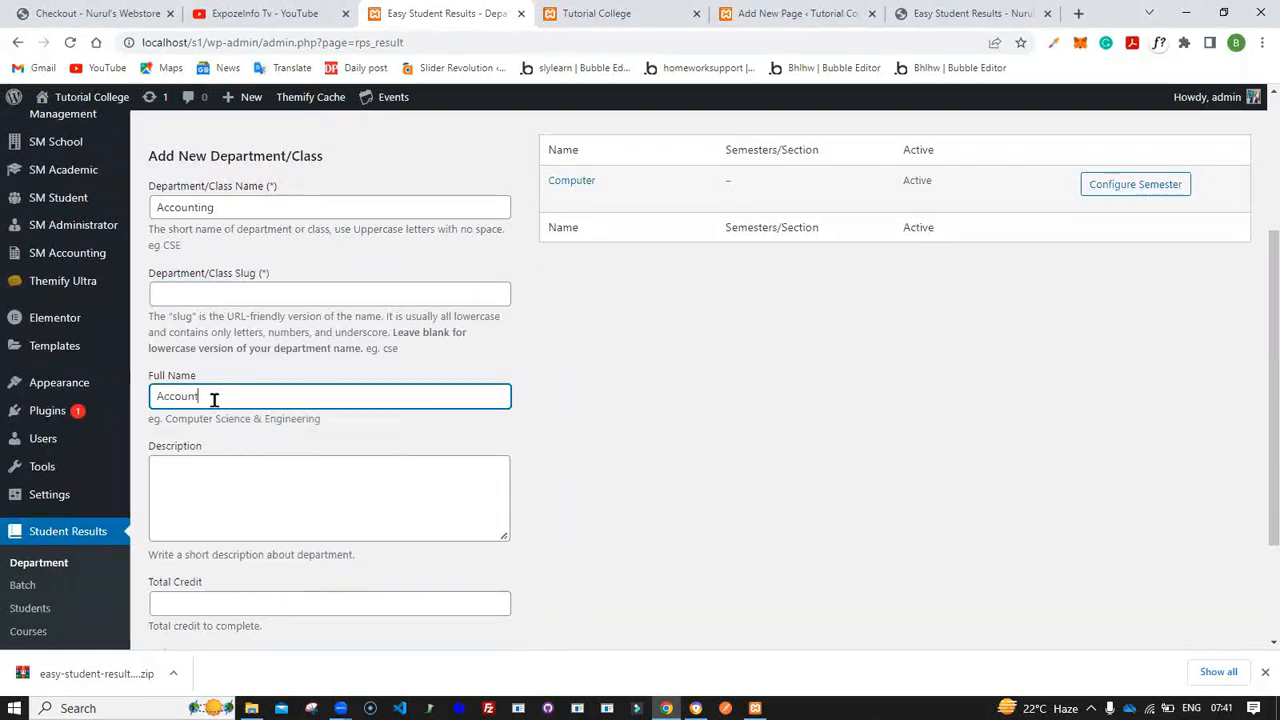
pyautogui.write(' a')
pyautogui.press('BackSpace')
pyautogui.scroll(-2, 445, 347)
pyautogui.click(230, 568)
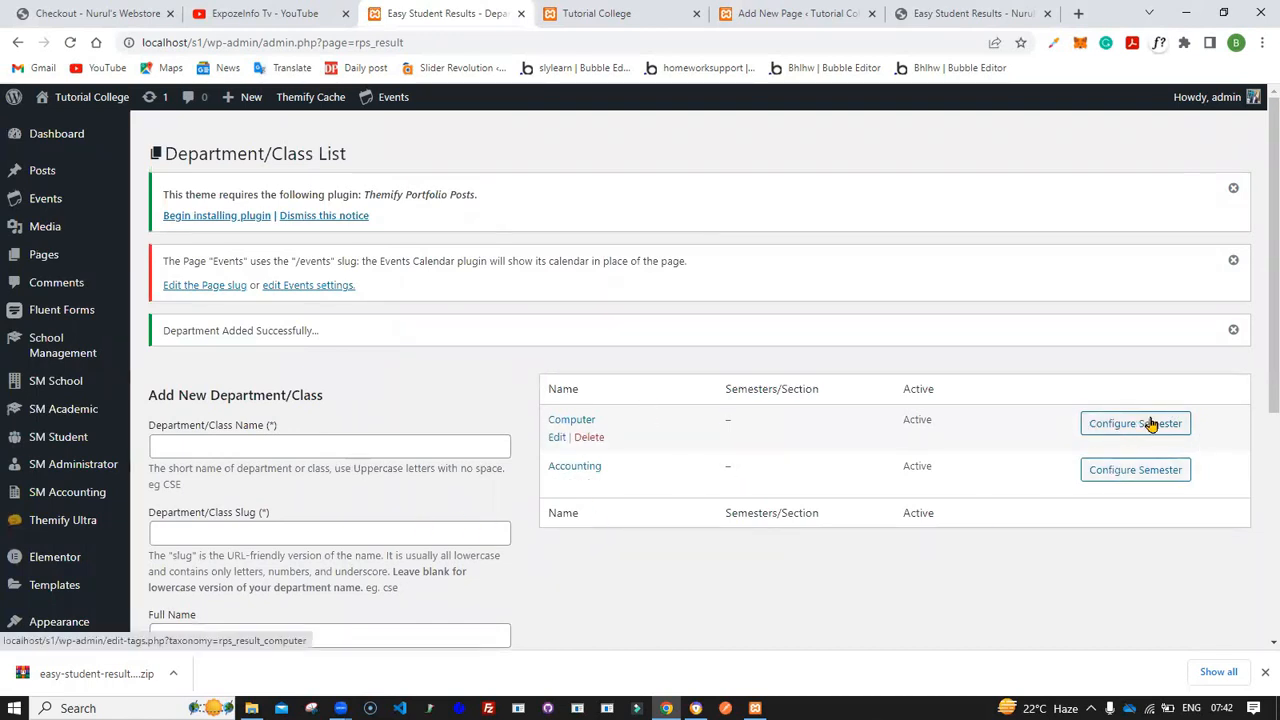
# - Configure semesters for the Computer department by adding a 1st Semester
pyautogui.click(1151, 426)
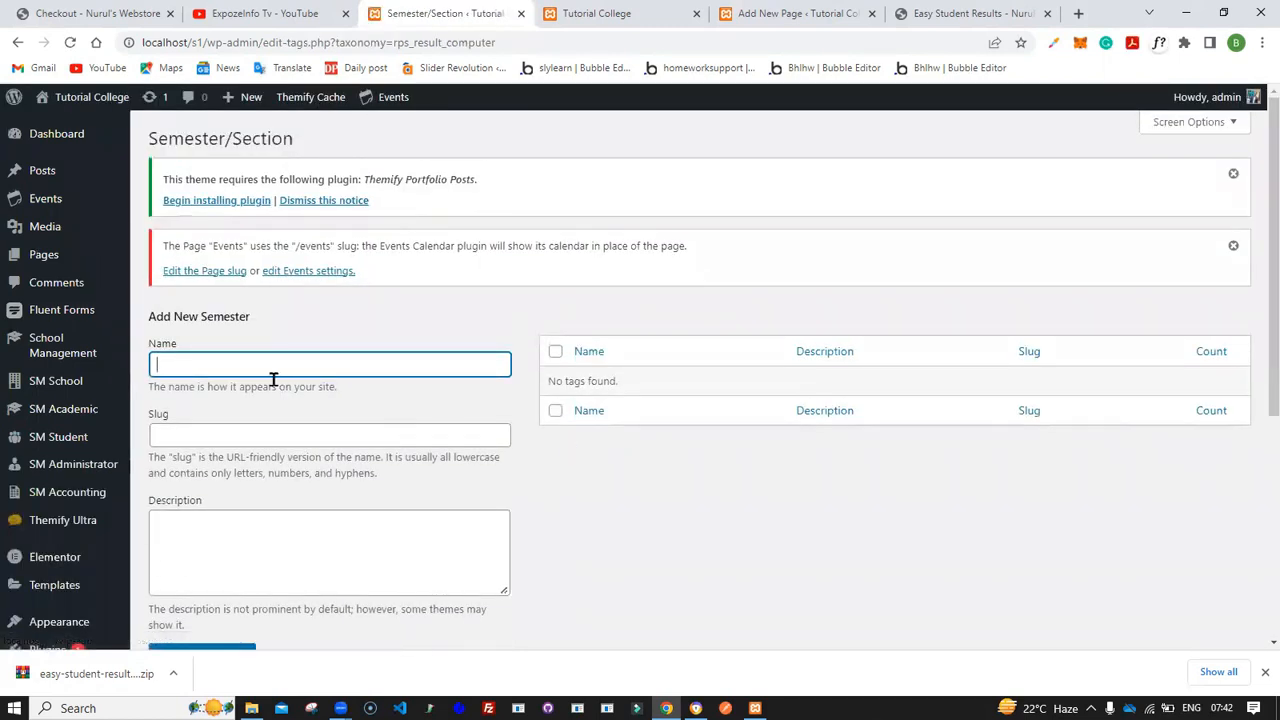
pyautogui.write('1st Semester')
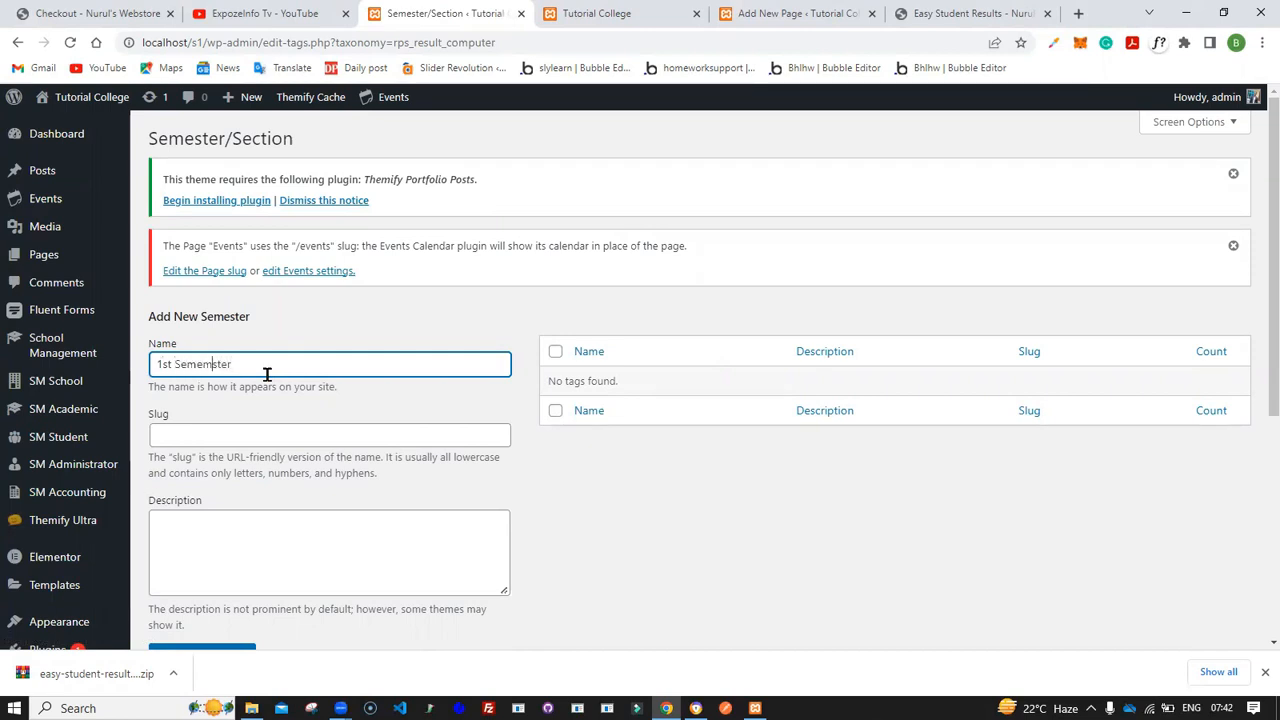
pyautogui.scroll(-3, 267, 374)
pyautogui.click(200, 487)
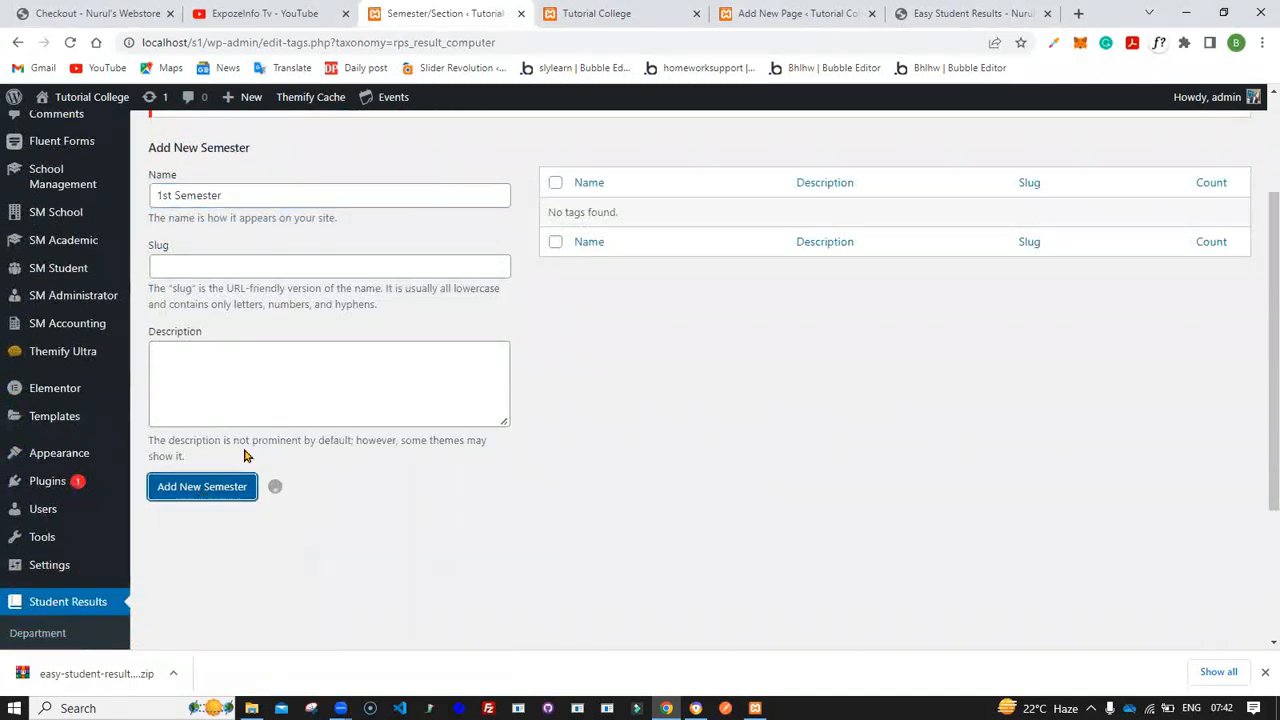
# - Add a 2nd Semester to the Computer department's semesters
pyautogui.click(292, 241)
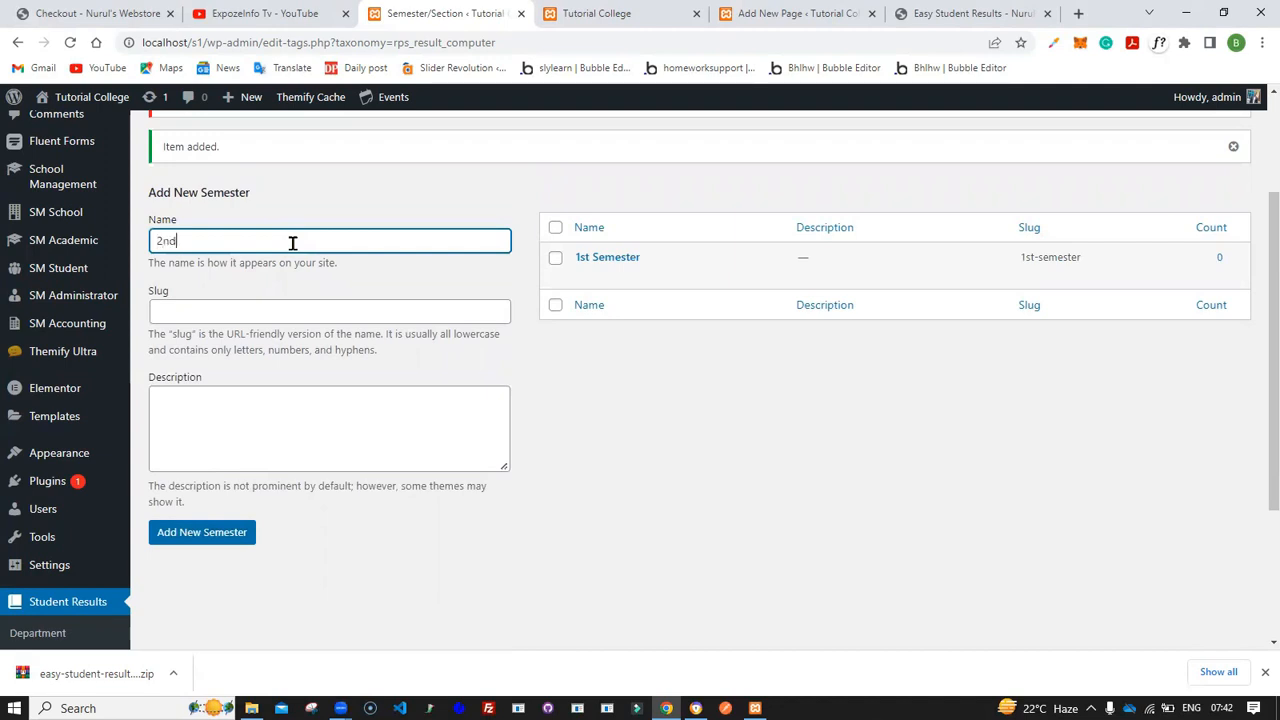
pyautogui.write('2nd Semem')
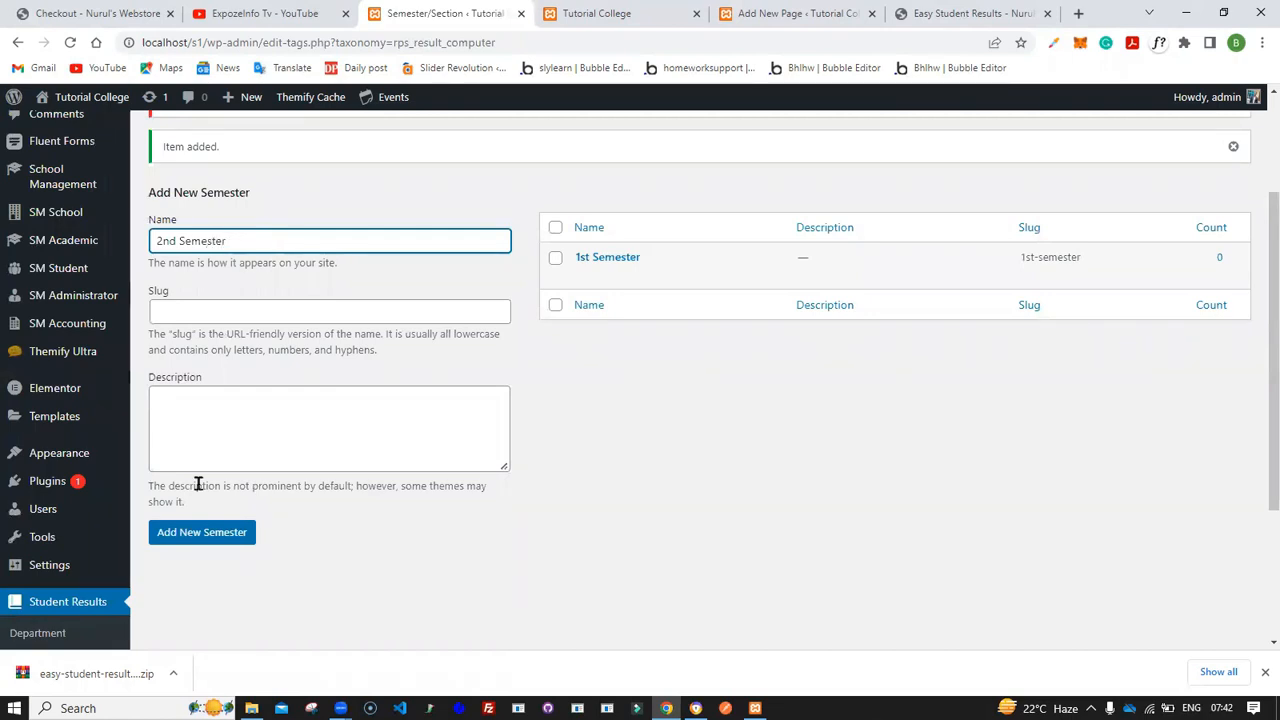
pyautogui.click(175, 532)
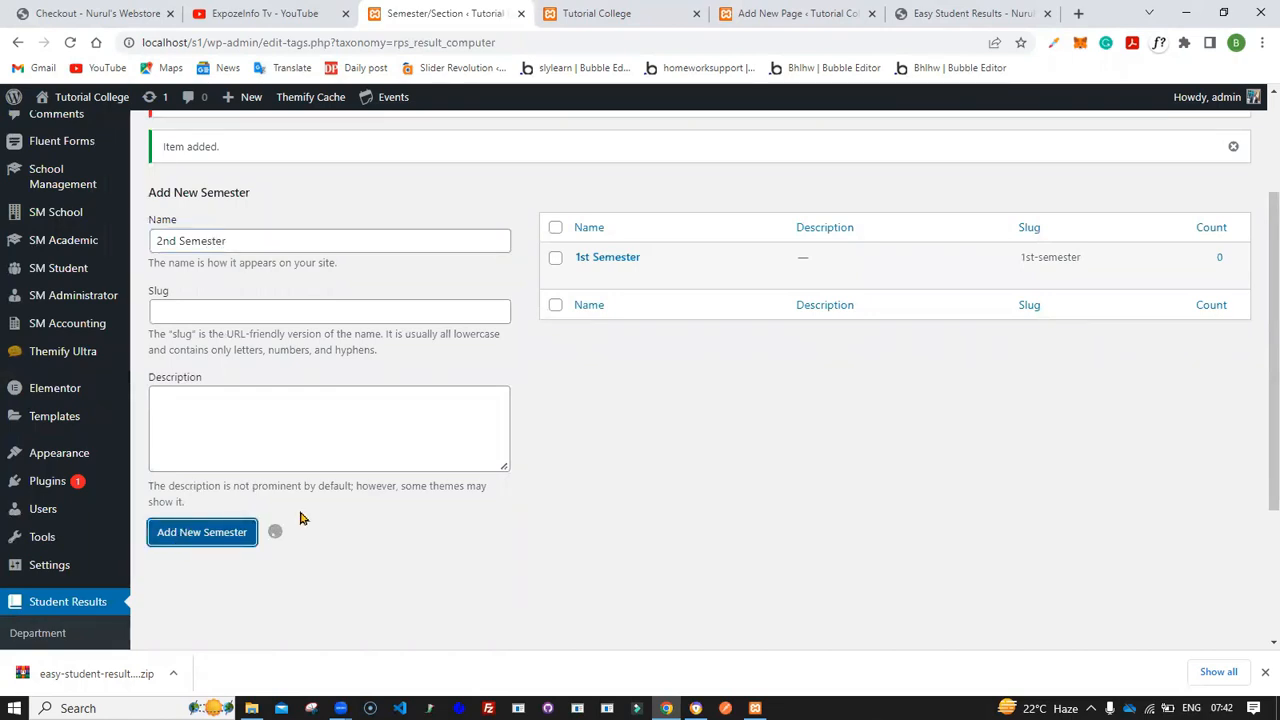
# - Configure semesters for the Accounting department by adding 1st Semester and 2nd Semester
pyautogui.scroll(2, 303, 518)
pyautogui.scroll(-1, 303, 518)
pyautogui.scroll(-3, 303, 518)
pyautogui.click(33, 466)
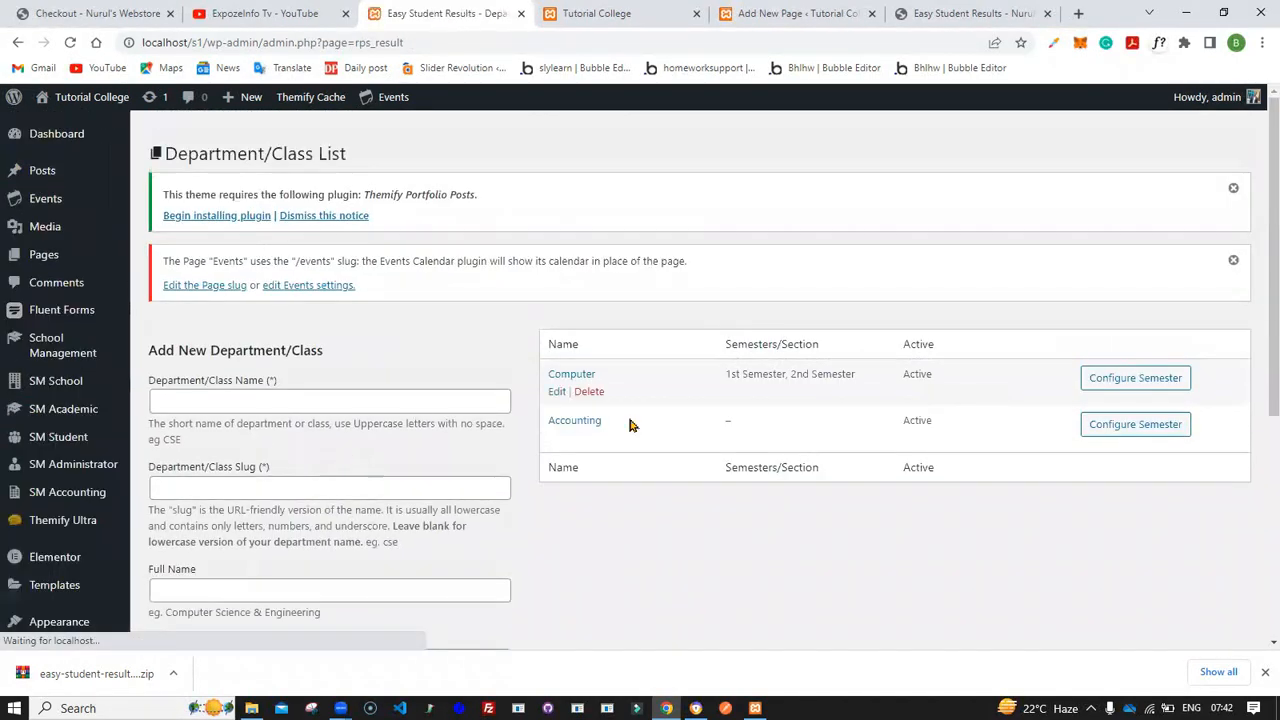
pyautogui.click(1110, 433)
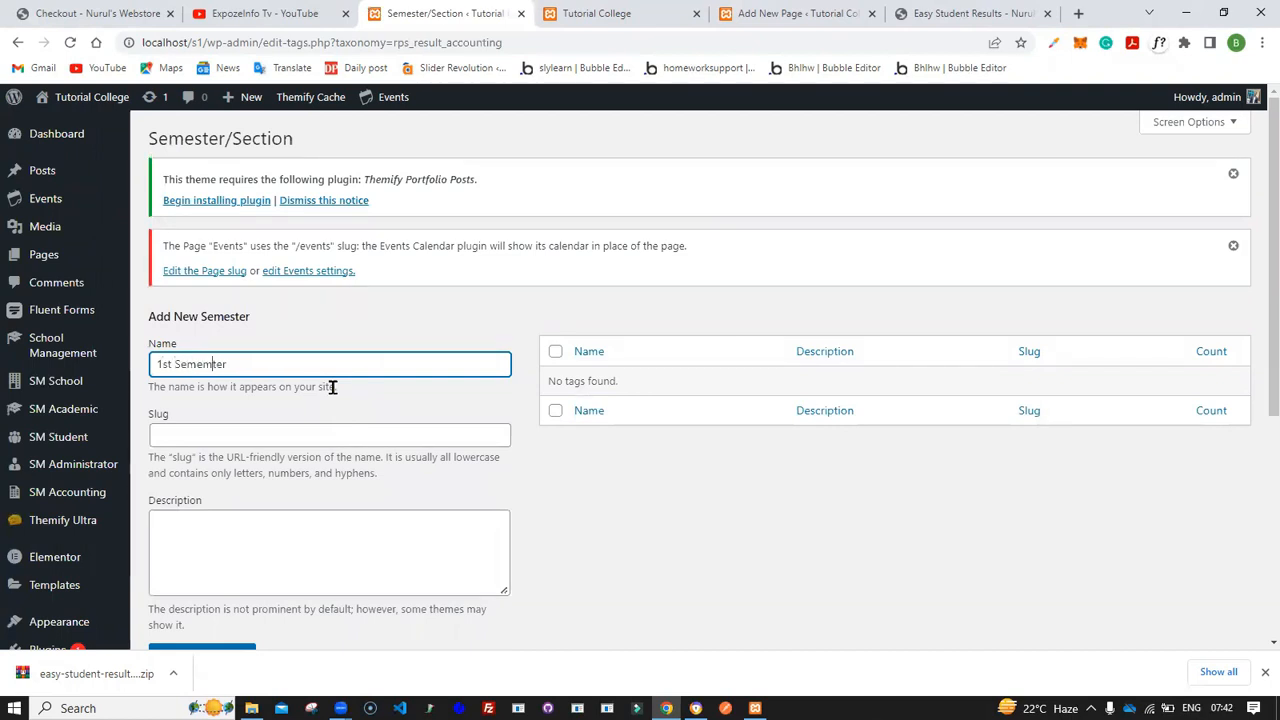
pyautogui.scroll(-3, 333, 387)
pyautogui.write('s')
pyautogui.click(233, 492)
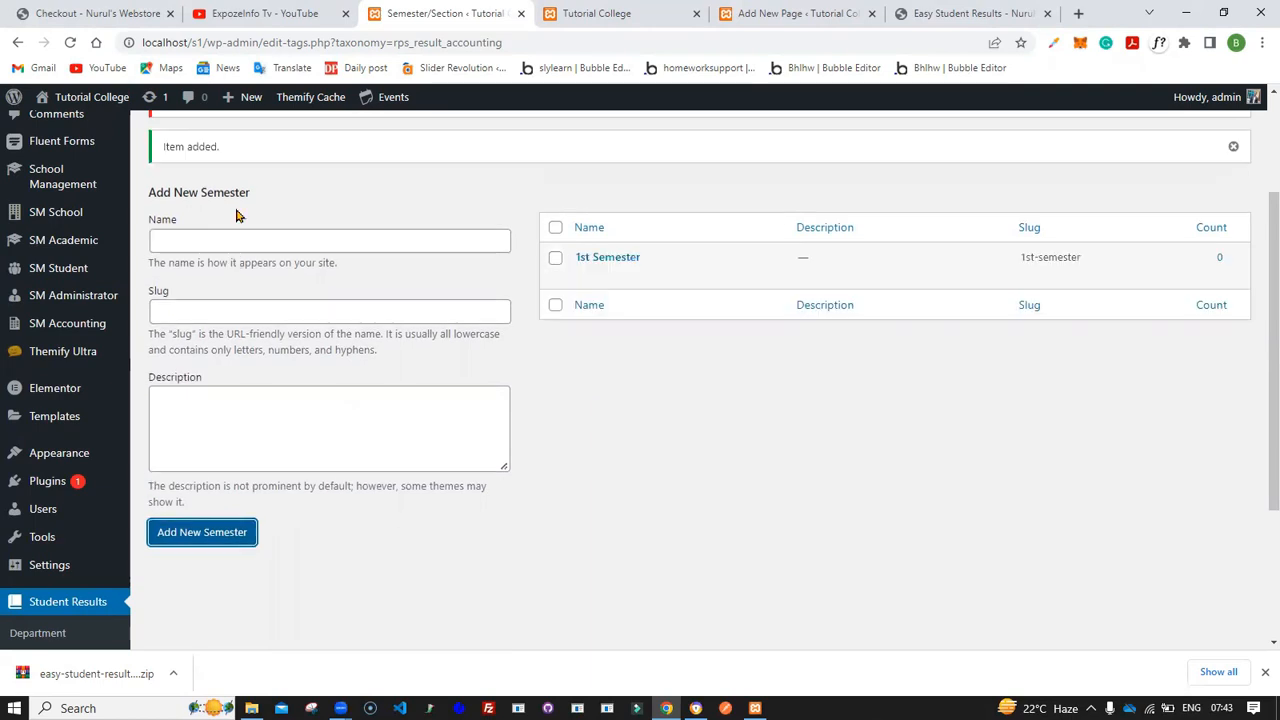
pyautogui.click(222, 249)
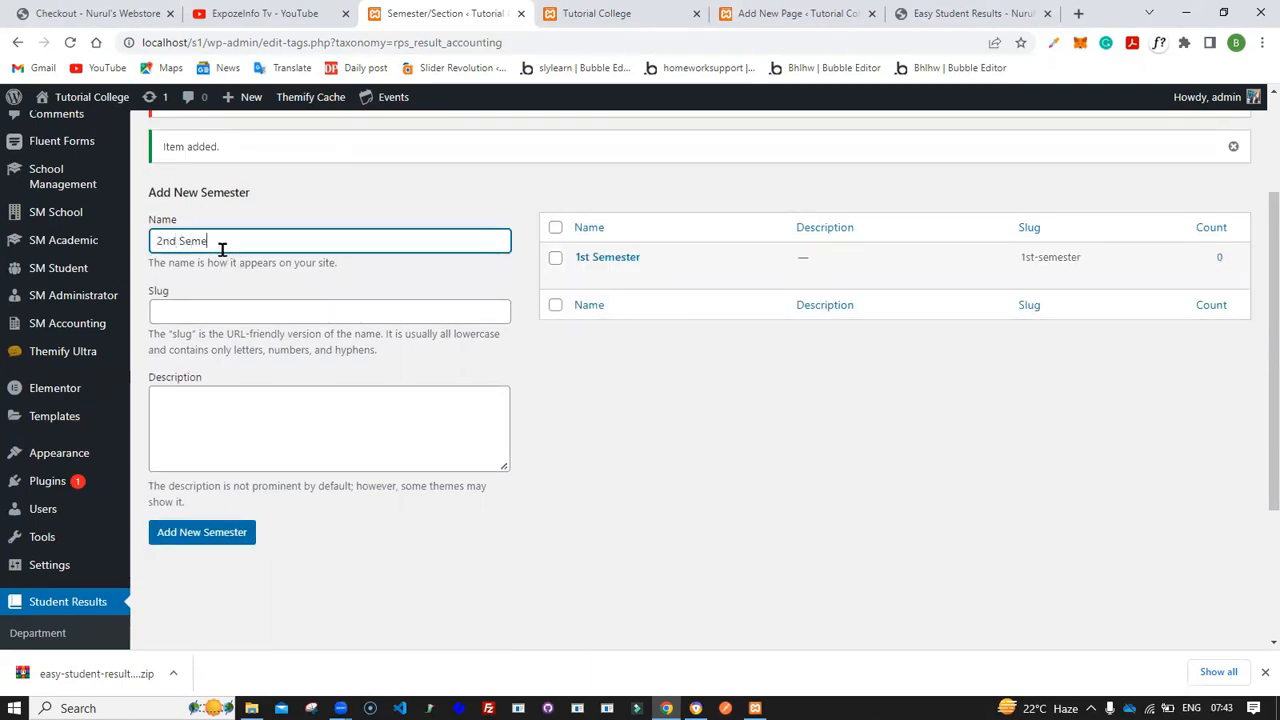
pyautogui.click(205, 534)
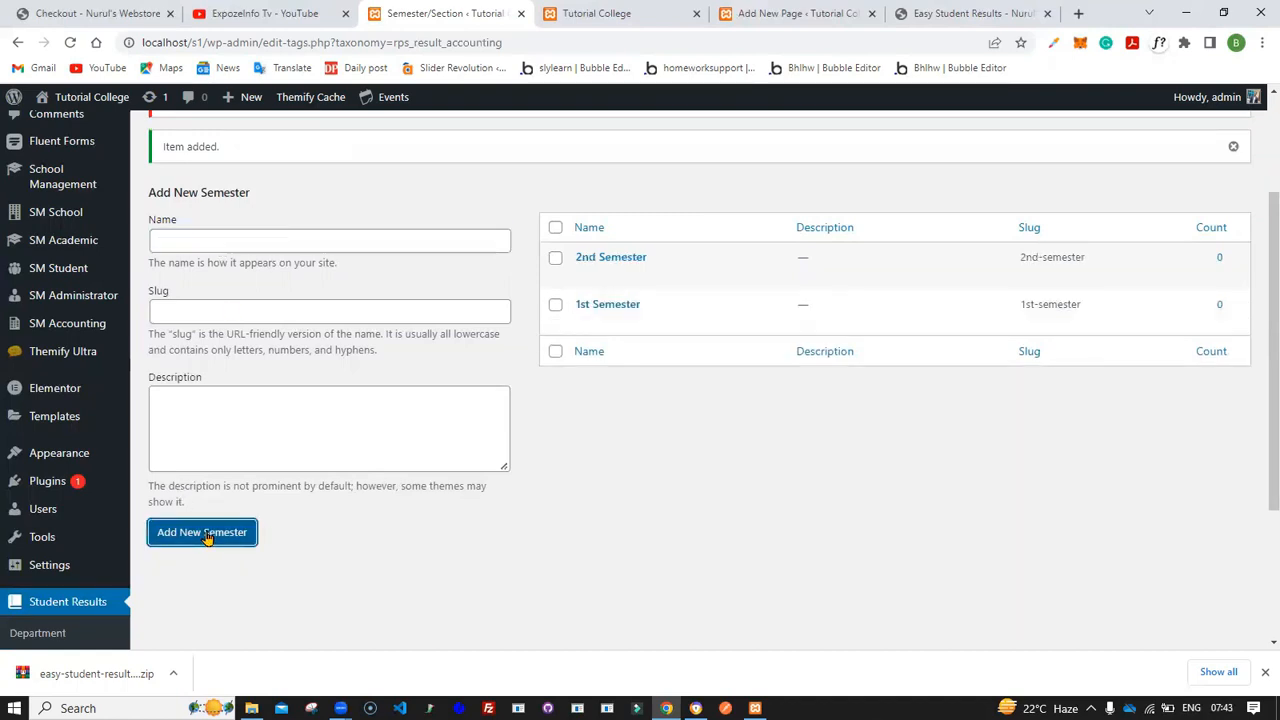
# - Edit the Computer department and rename it to Computer Science
pyautogui.scroll(-2, 206, 537)
pyautogui.click(50, 483)
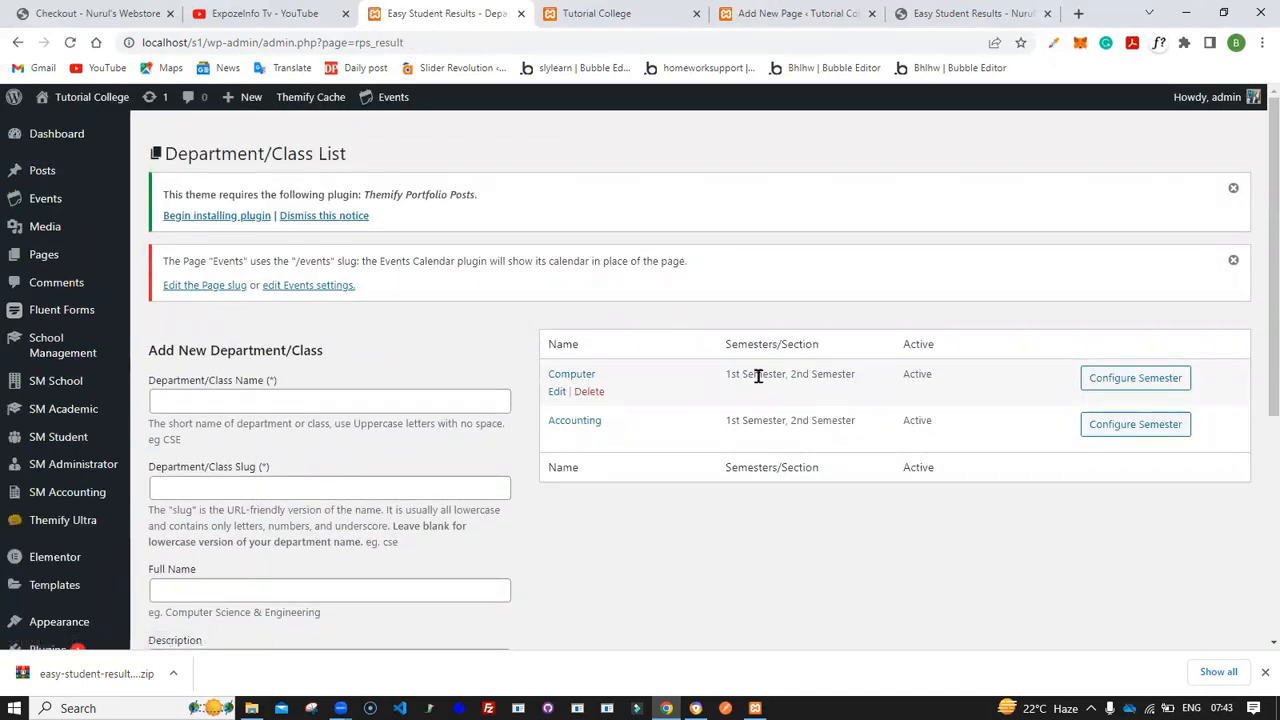
pyautogui.click(556, 393)
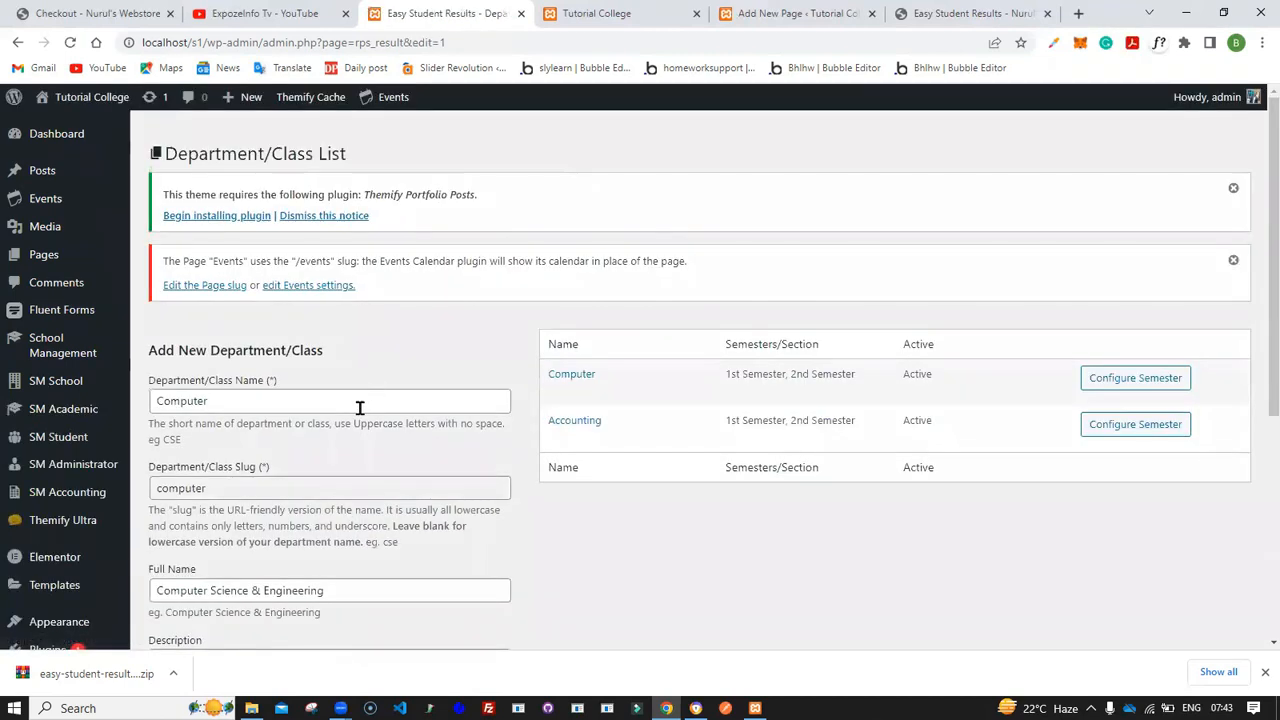
pyautogui.click(360, 407)
pyautogui.write('Science')
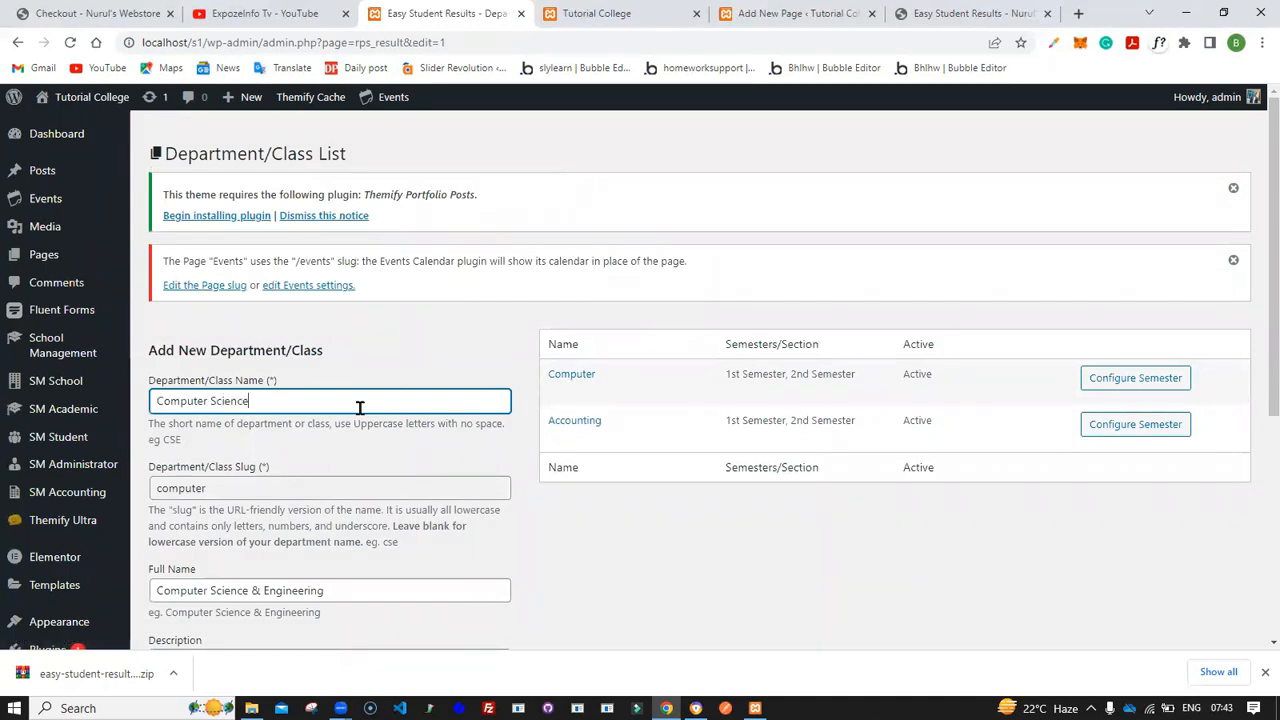
pyautogui.scroll(-4, 360, 407)
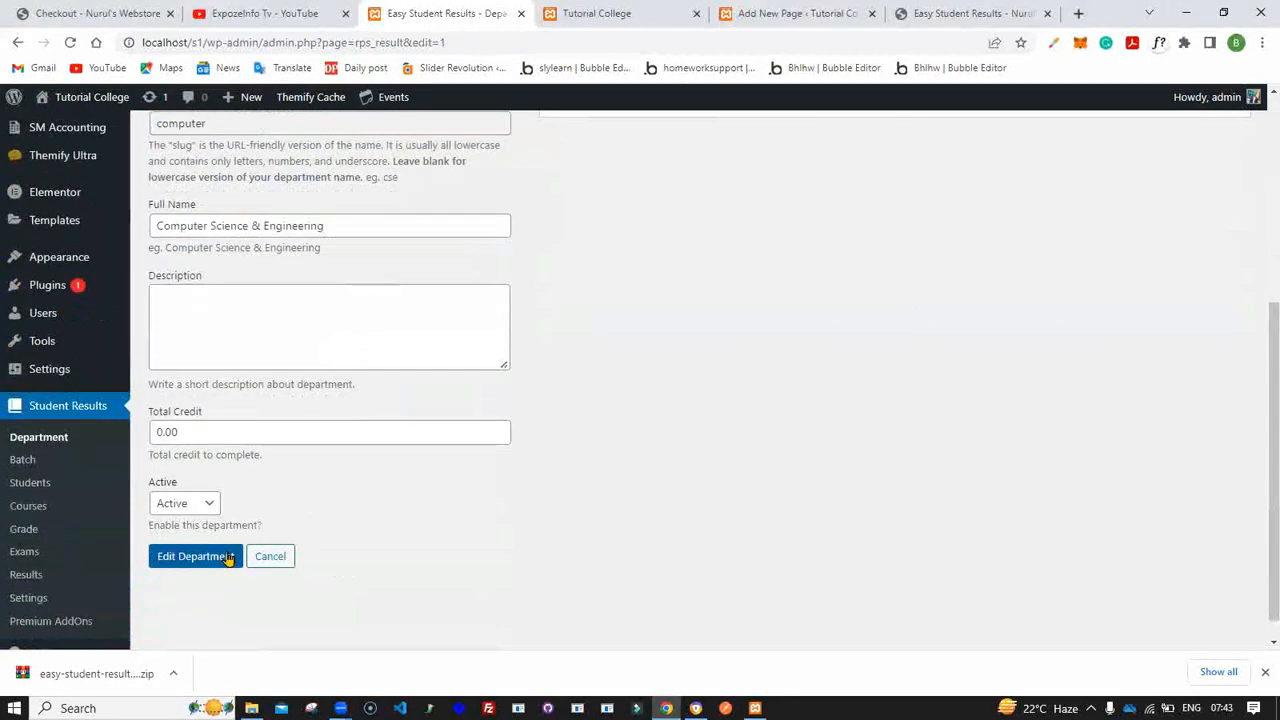
pyautogui.click(205, 557)
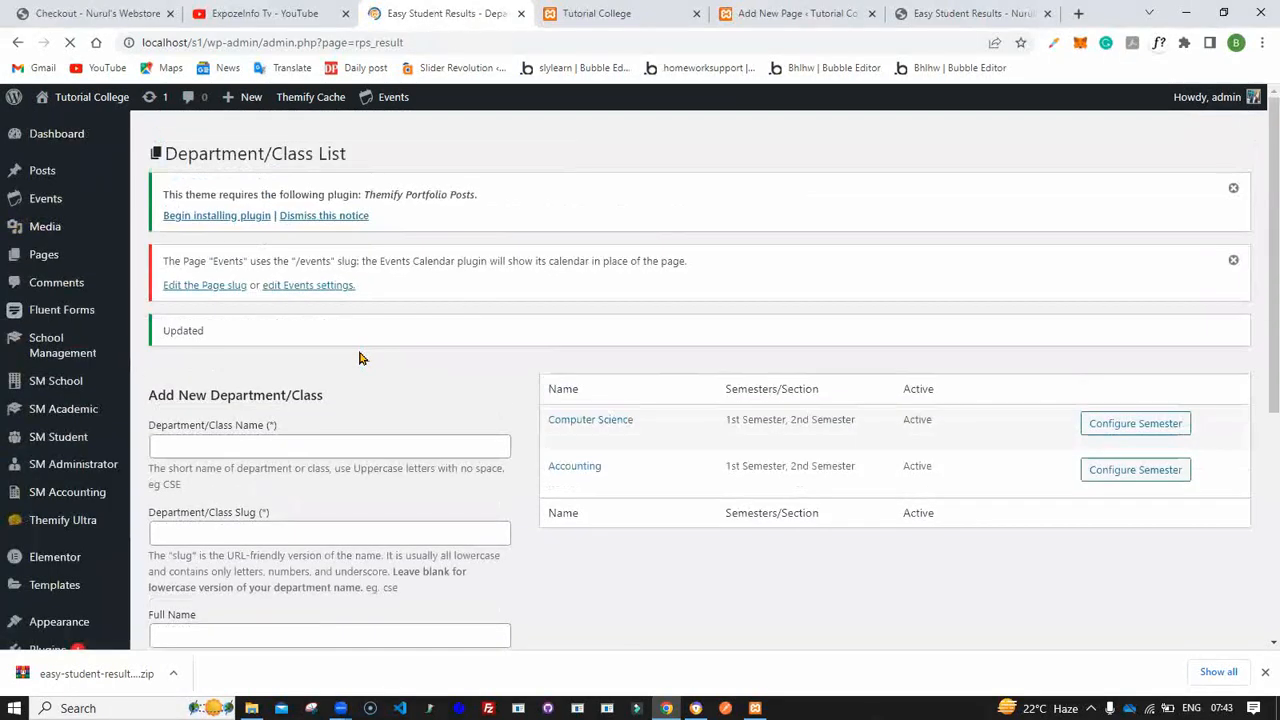
# - Add a Computer Science batch named 2017/2018 with session October 2017
pyautogui.scroll(-4, 103, 572)
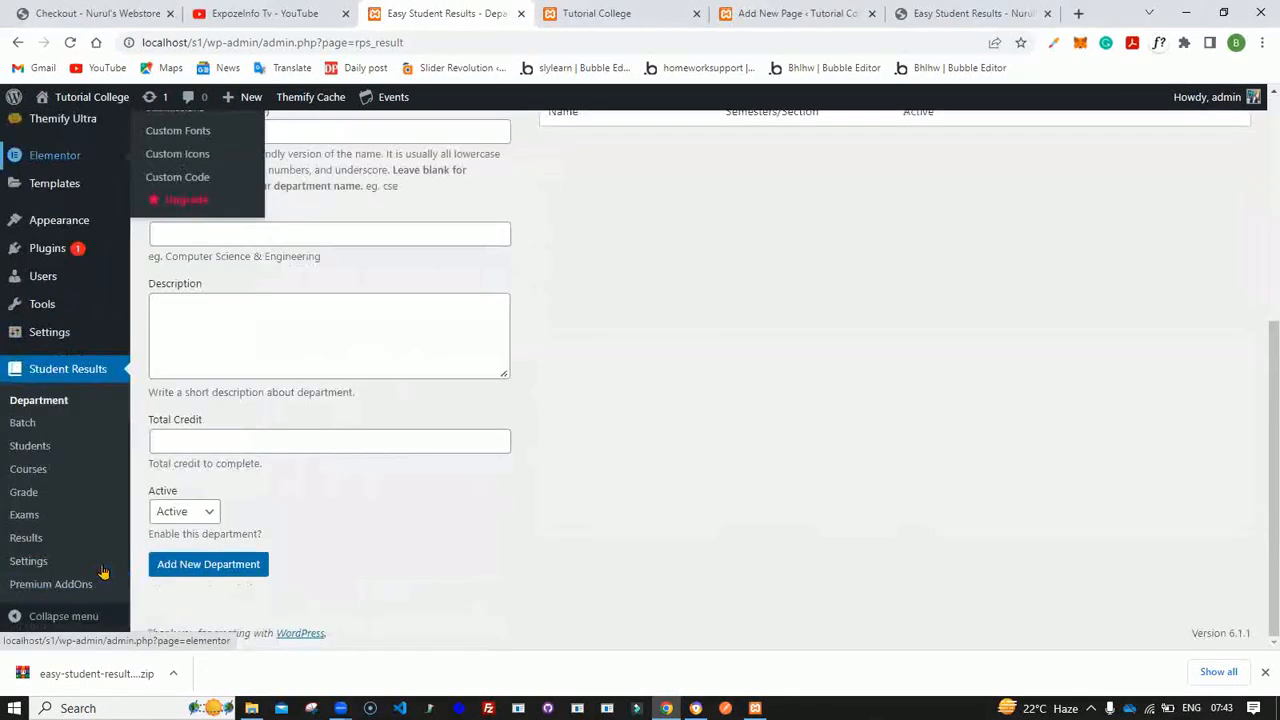
pyautogui.click(22, 424)
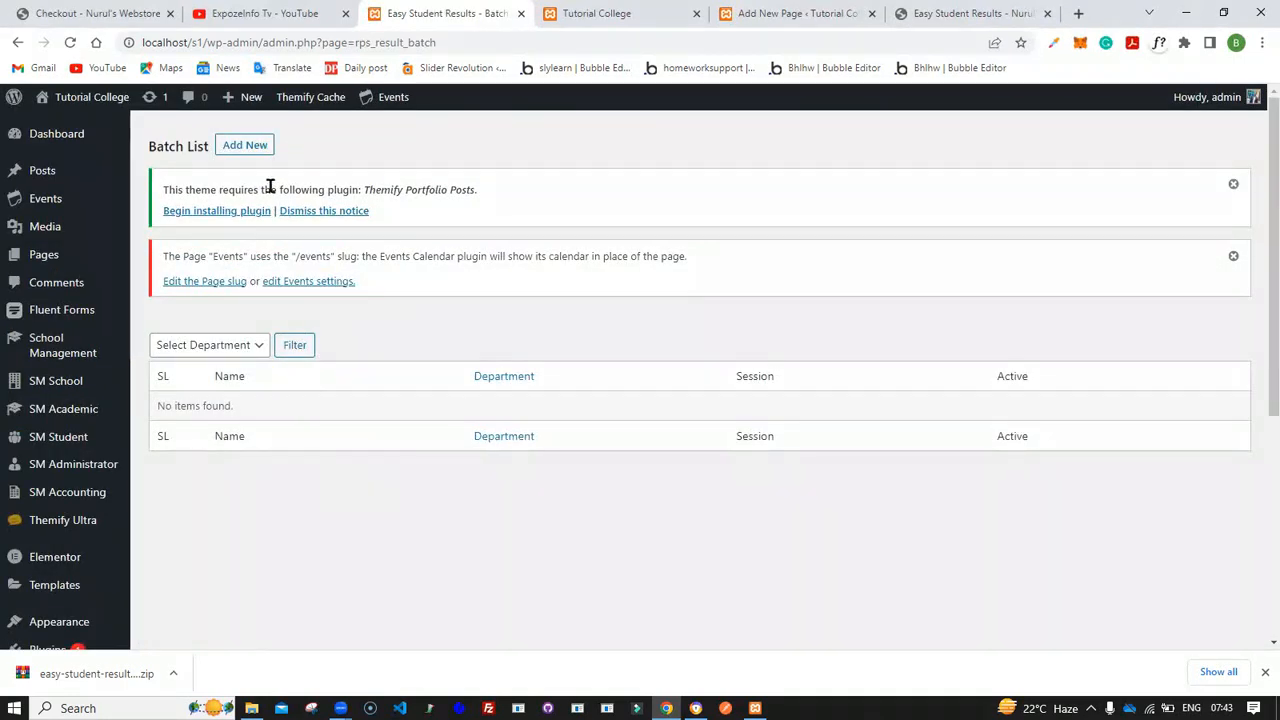
pyautogui.click(236, 144)
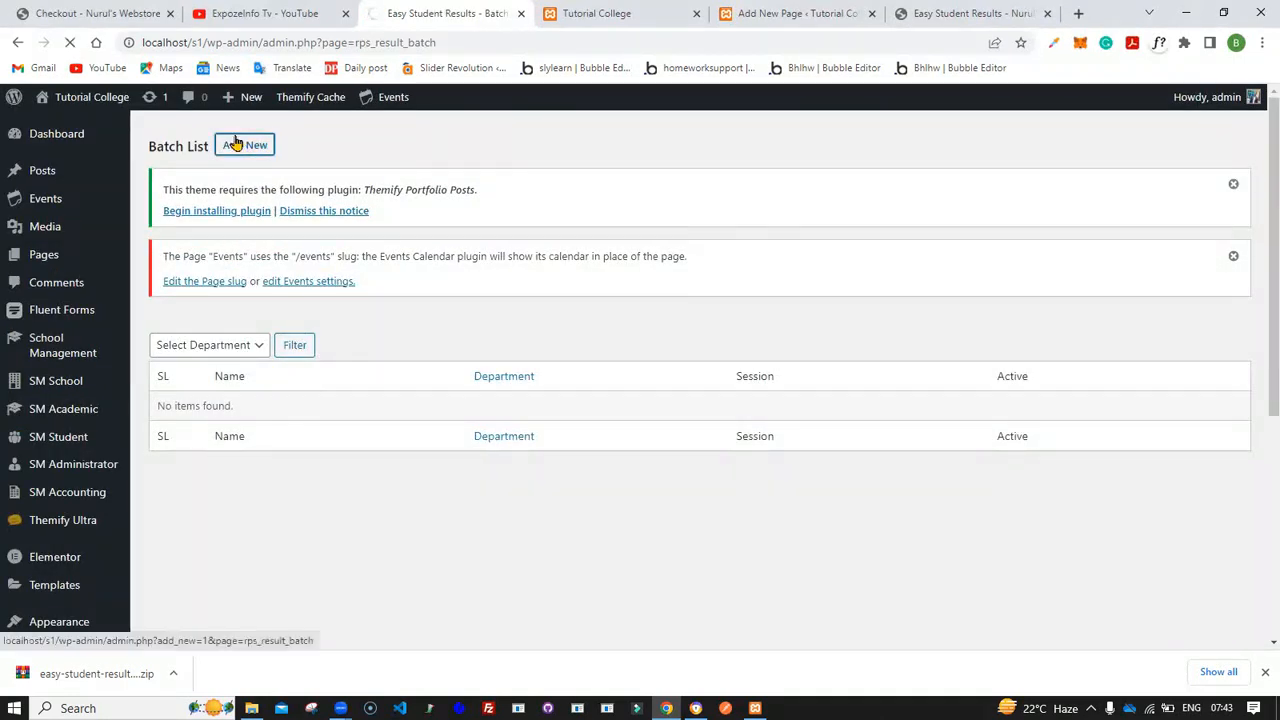
pyautogui.scroll(-1, 389, 365)
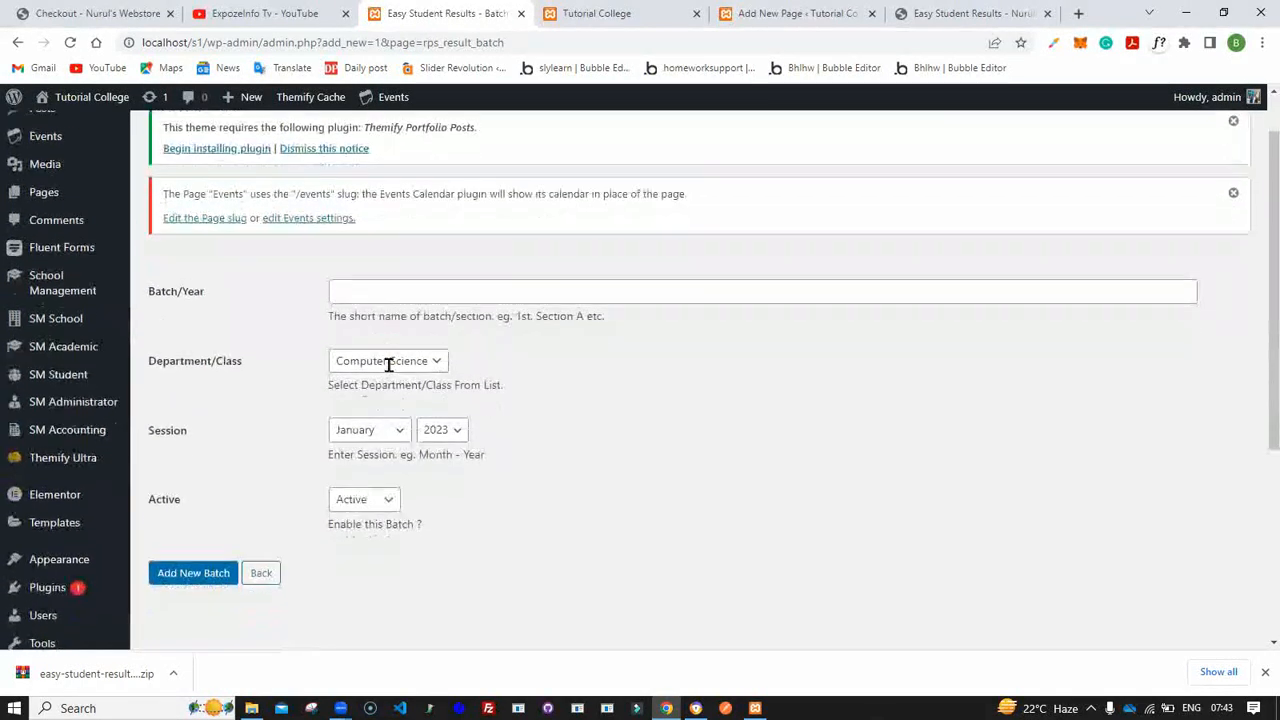
pyautogui.click(372, 287)
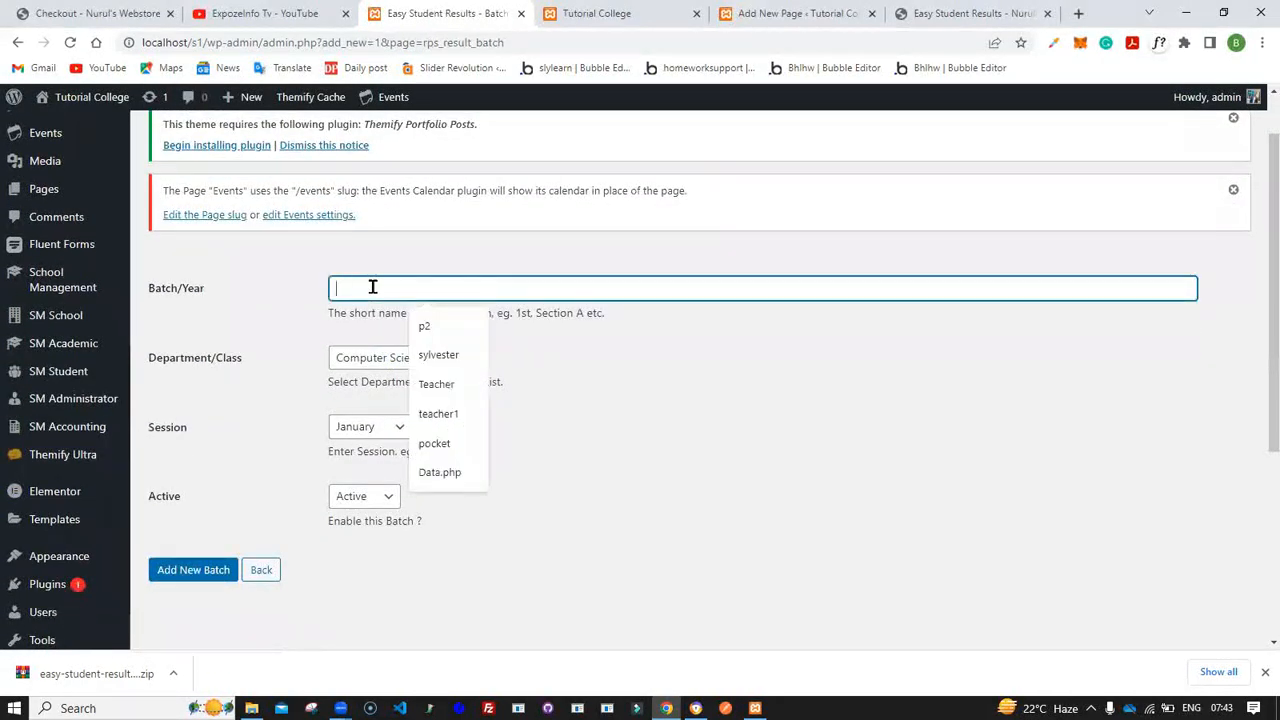
pyautogui.write('2017/2018')
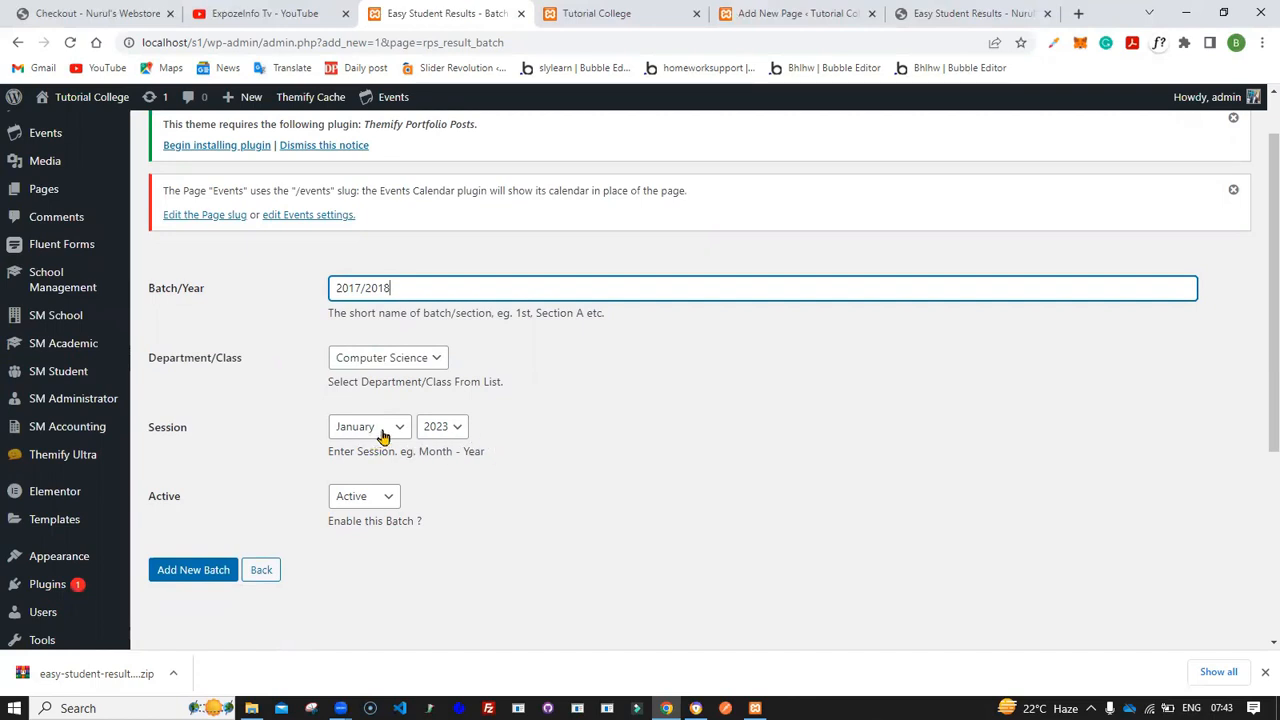
pyautogui.click(442, 428)
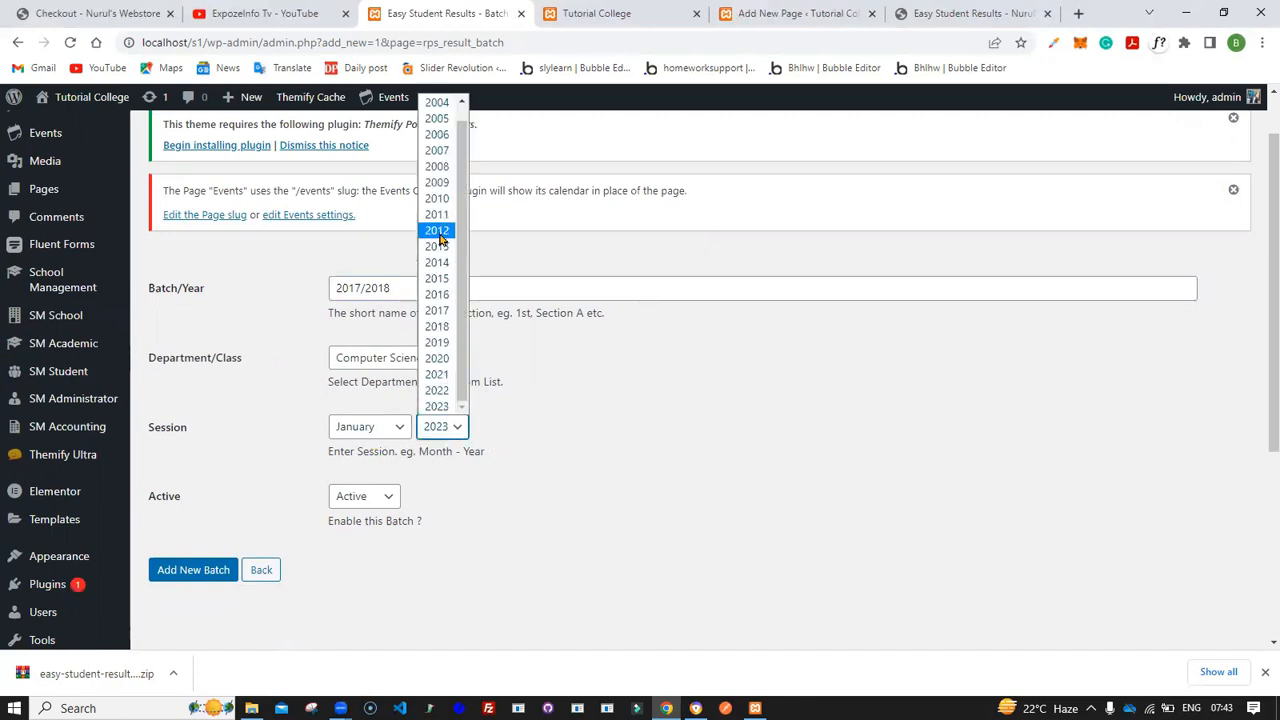
pyautogui.click(447, 310)
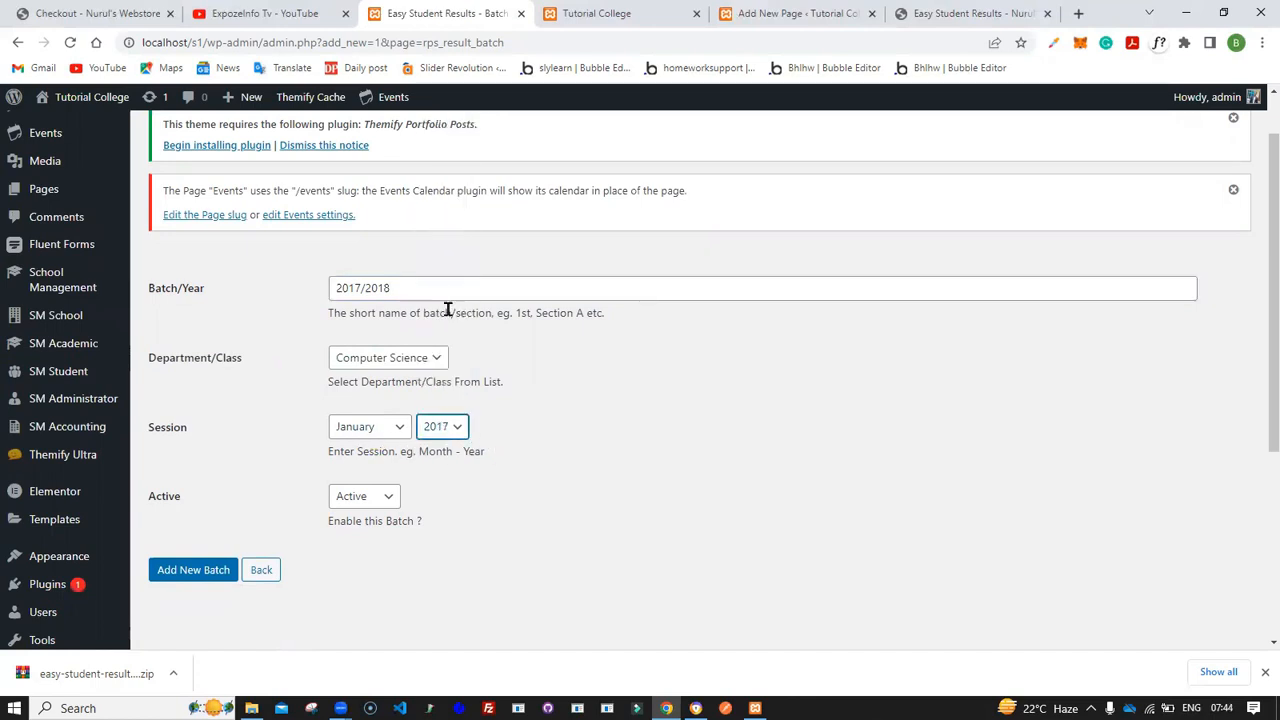
pyautogui.click(398, 432)
pyautogui.press('Up')
pyautogui.press('Up')
pyautogui.press('Down')
pyautogui.press('Return')
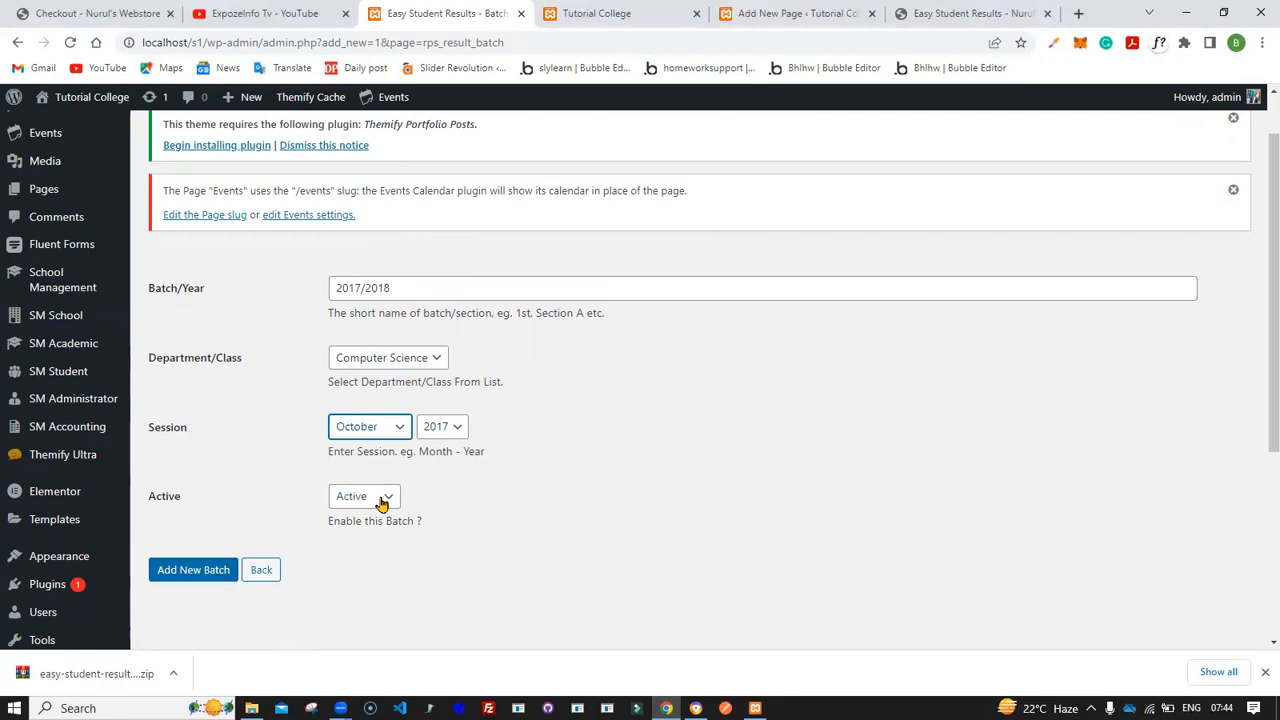
pyautogui.click(196, 571)
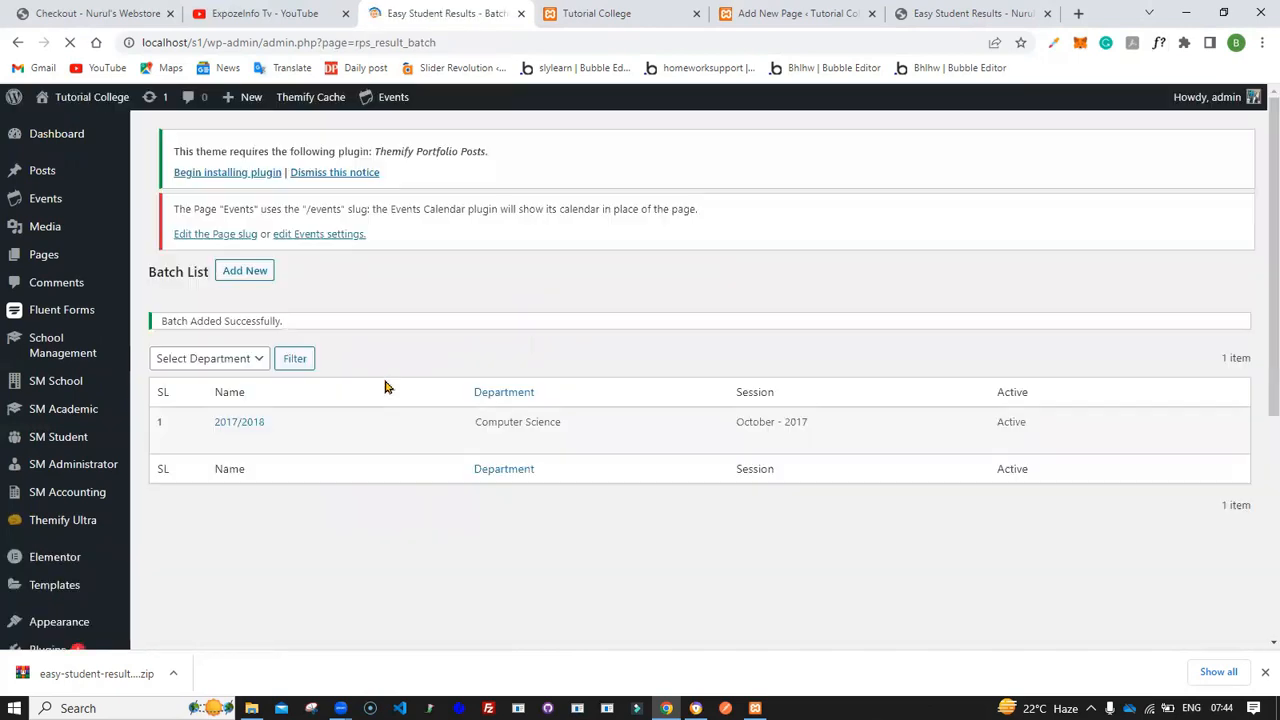
# - Add a Computer Science batch named 2018/2019 with session September 2018
pyautogui.click(248, 148)
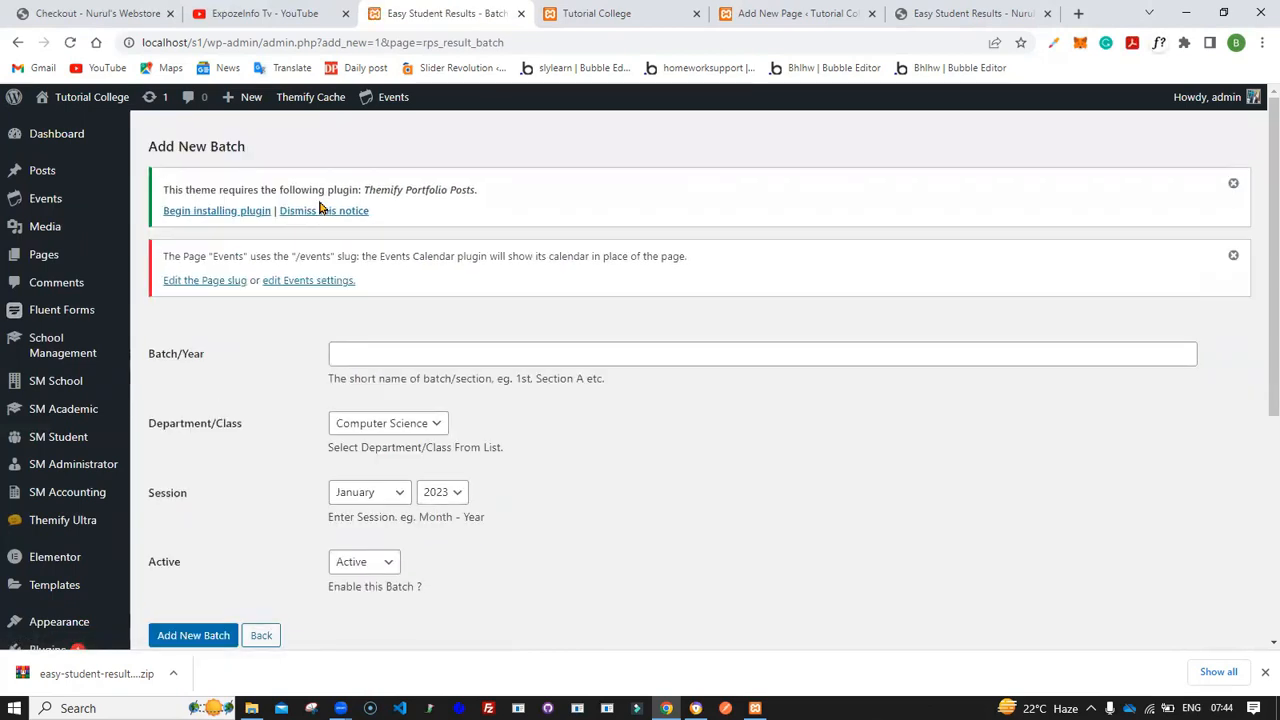
pyautogui.scroll(-1, 358, 307)
pyautogui.click(360, 278)
pyautogui.write('2018')
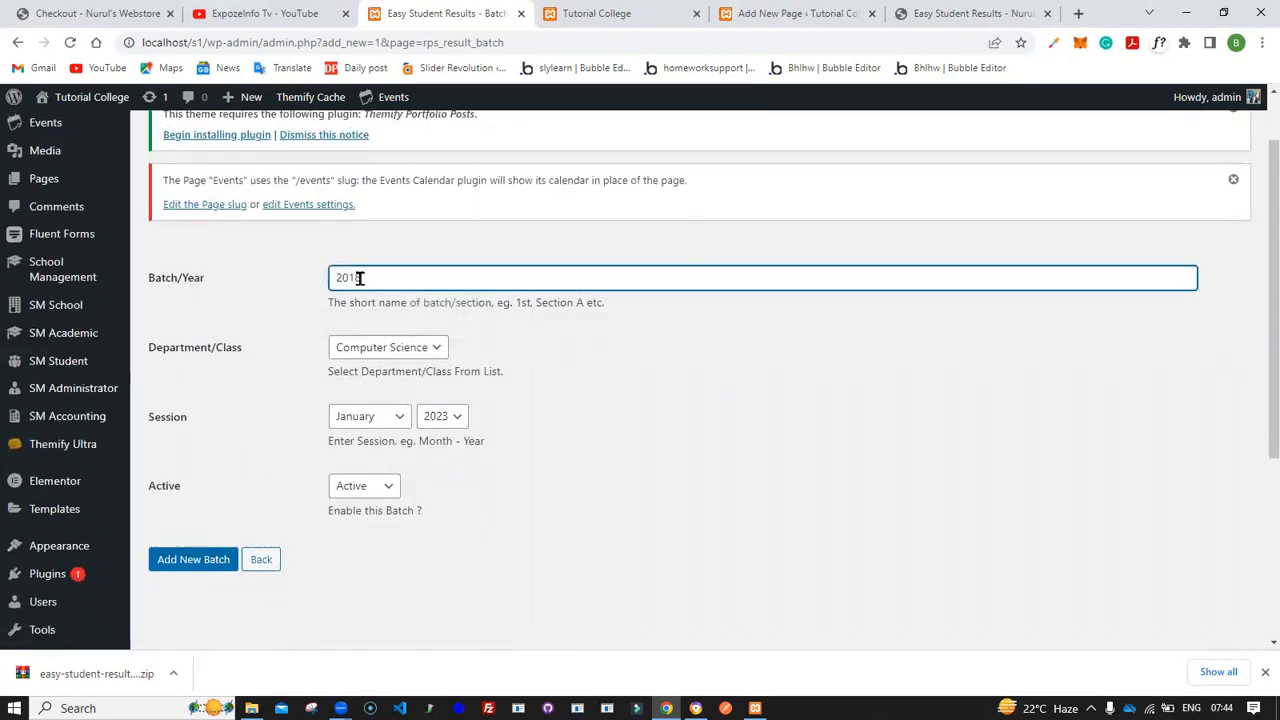
pyautogui.write('/2019')
pyautogui.click(442, 416)
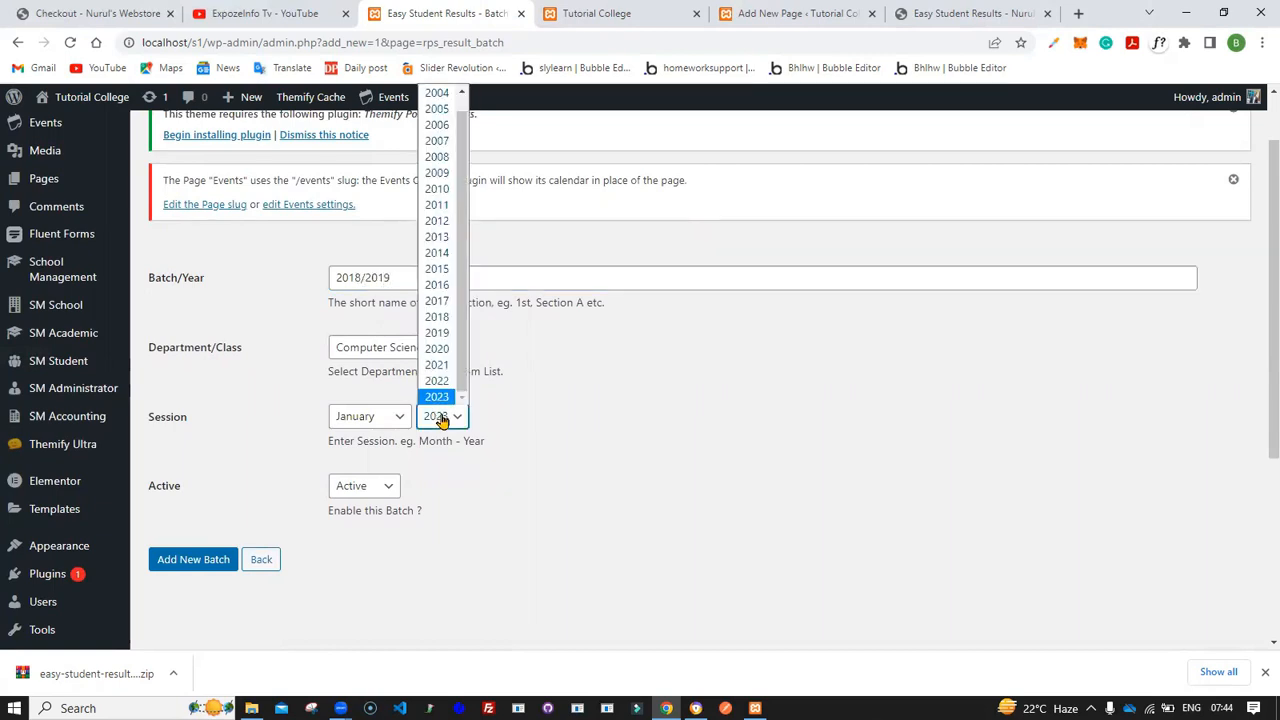
pyautogui.click(444, 318)
pyautogui.click(398, 416)
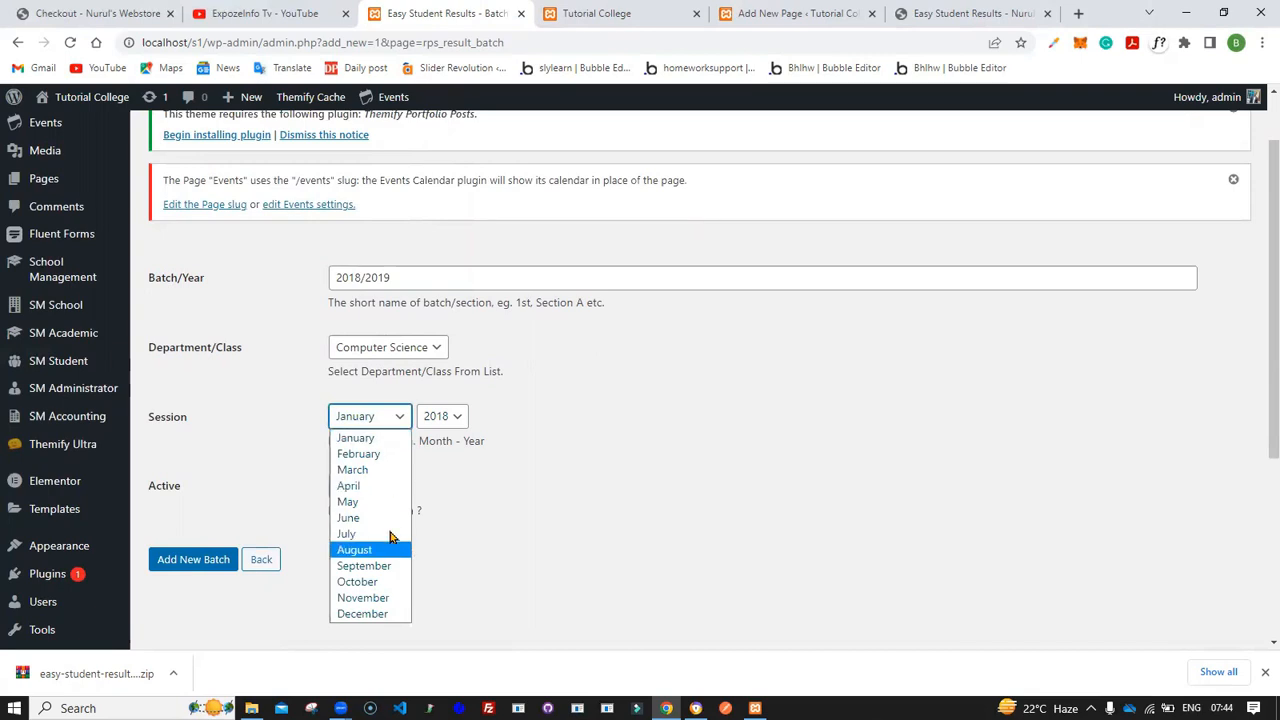
pyautogui.click(391, 563)
pyautogui.click(190, 563)
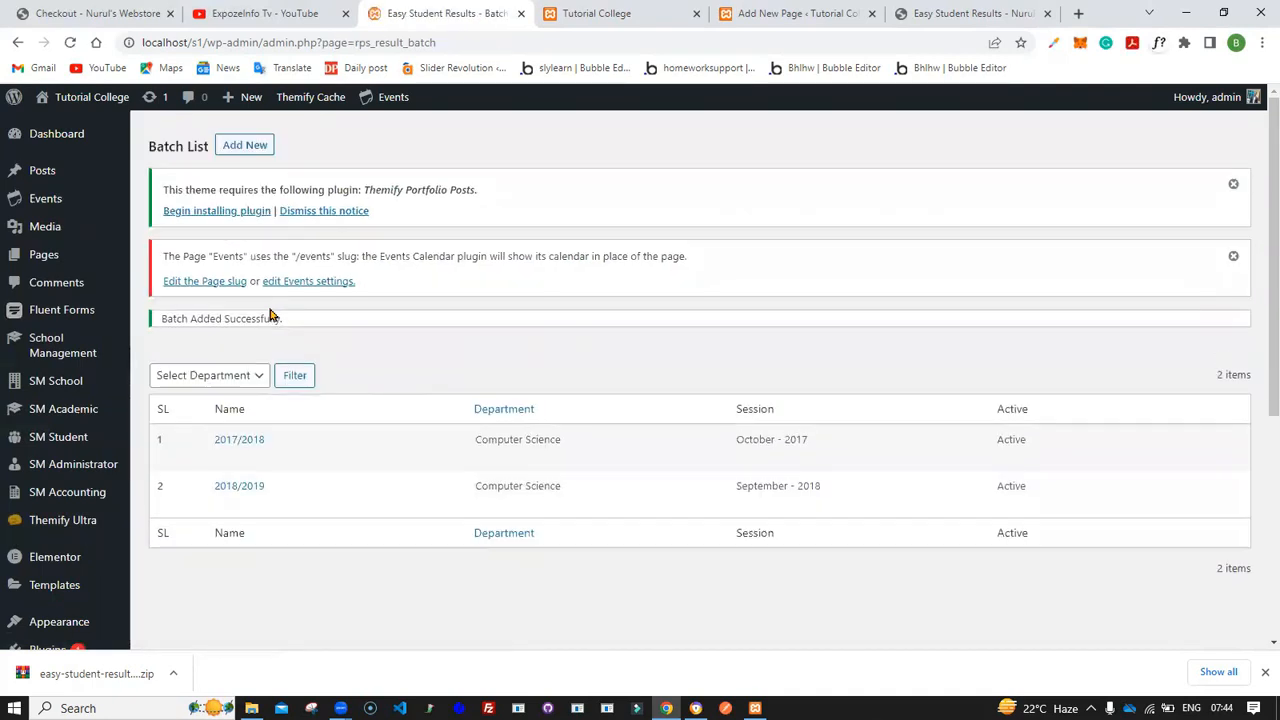
# - Add a Computer Science batch named 2019/2020 with session January 2019
pyautogui.click(240, 148)
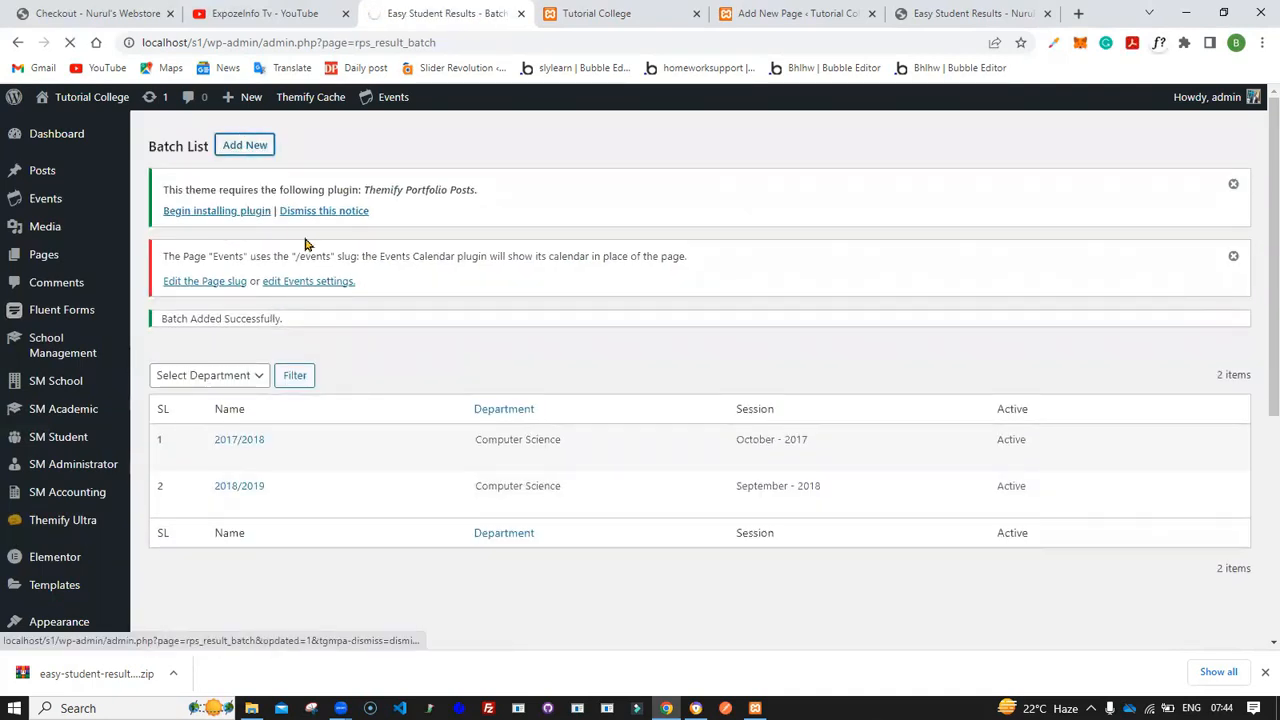
pyautogui.scroll(-1, 305, 245)
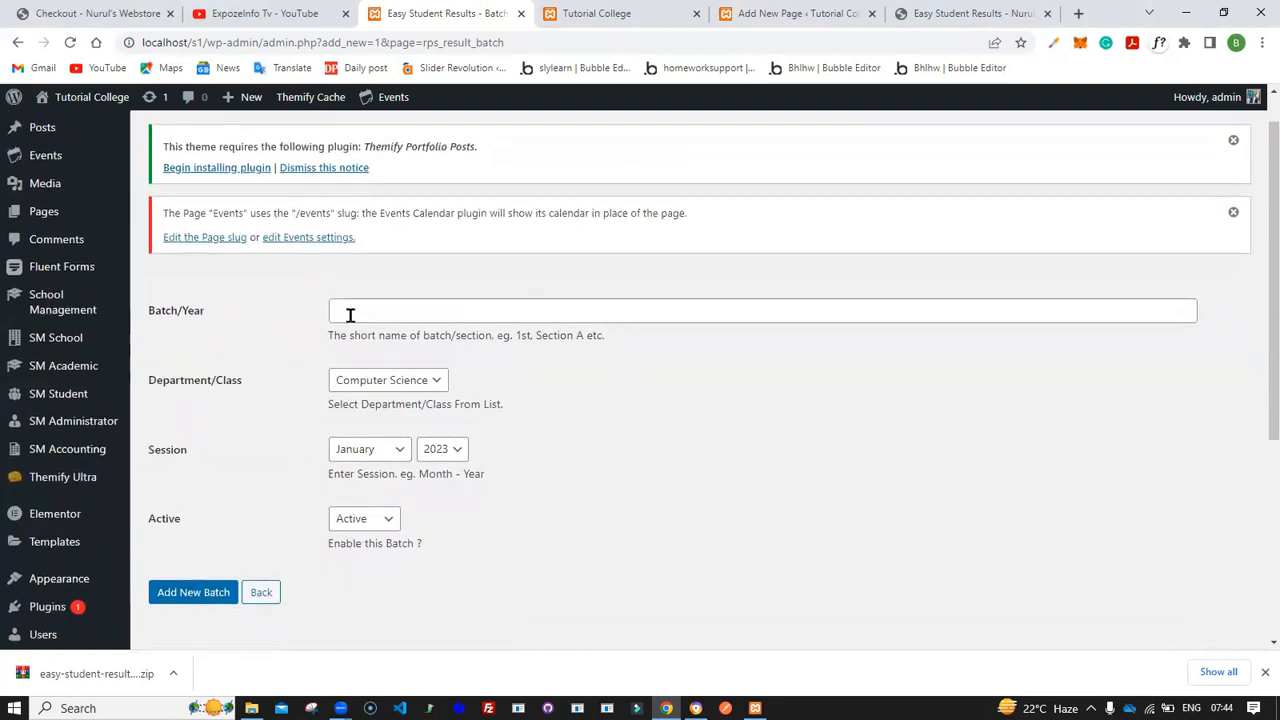
pyautogui.click(354, 314)
pyautogui.write('20')
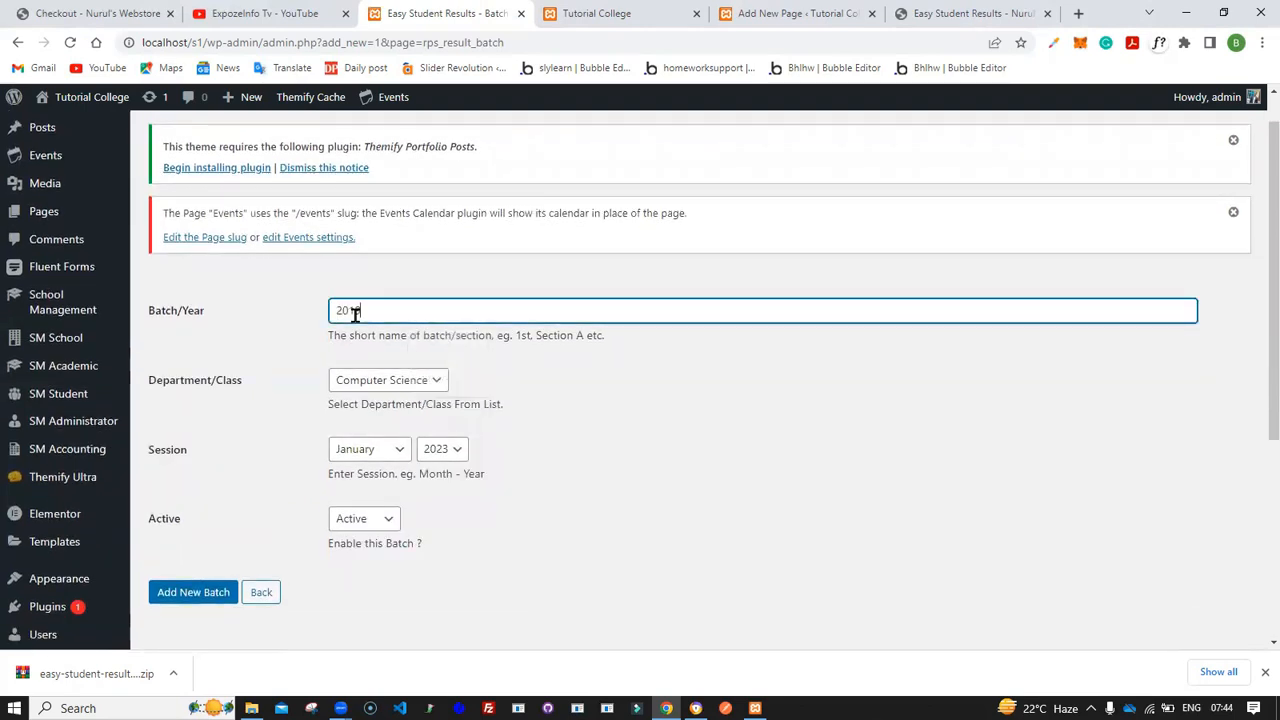
pyautogui.write('19/2020')
pyautogui.click(441, 452)
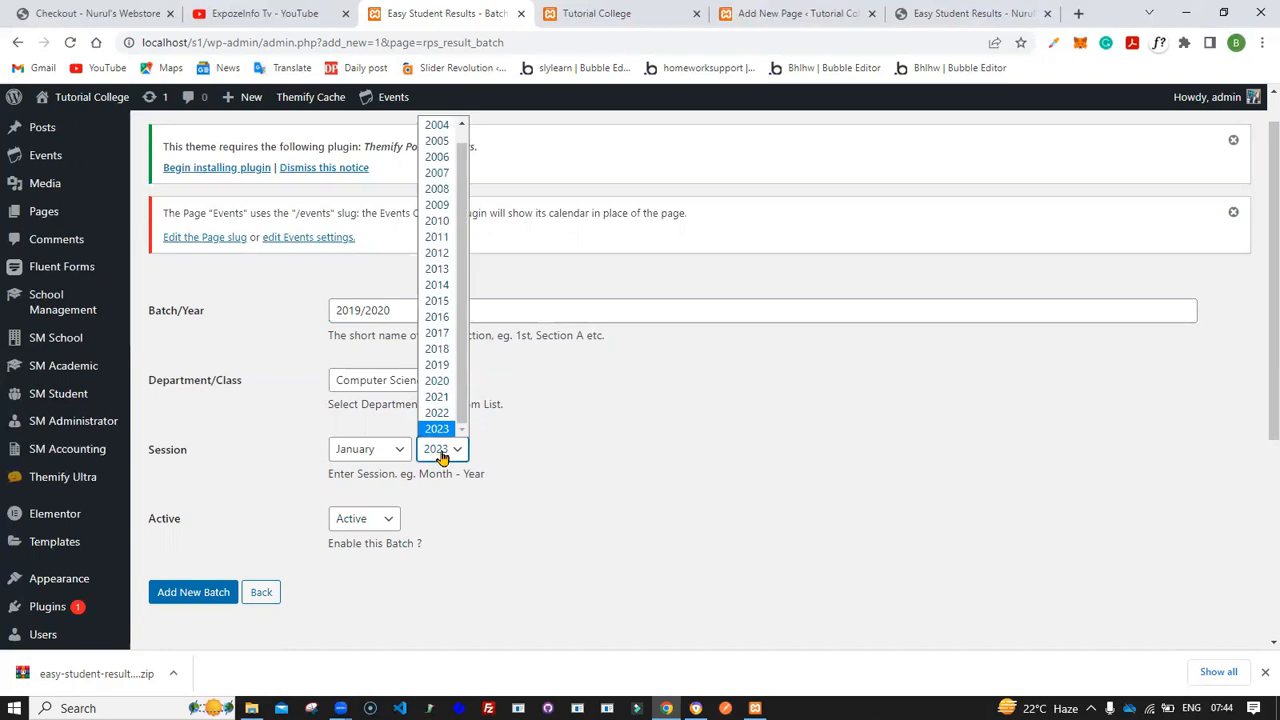
pyautogui.click(441, 366)
pyautogui.click(198, 598)
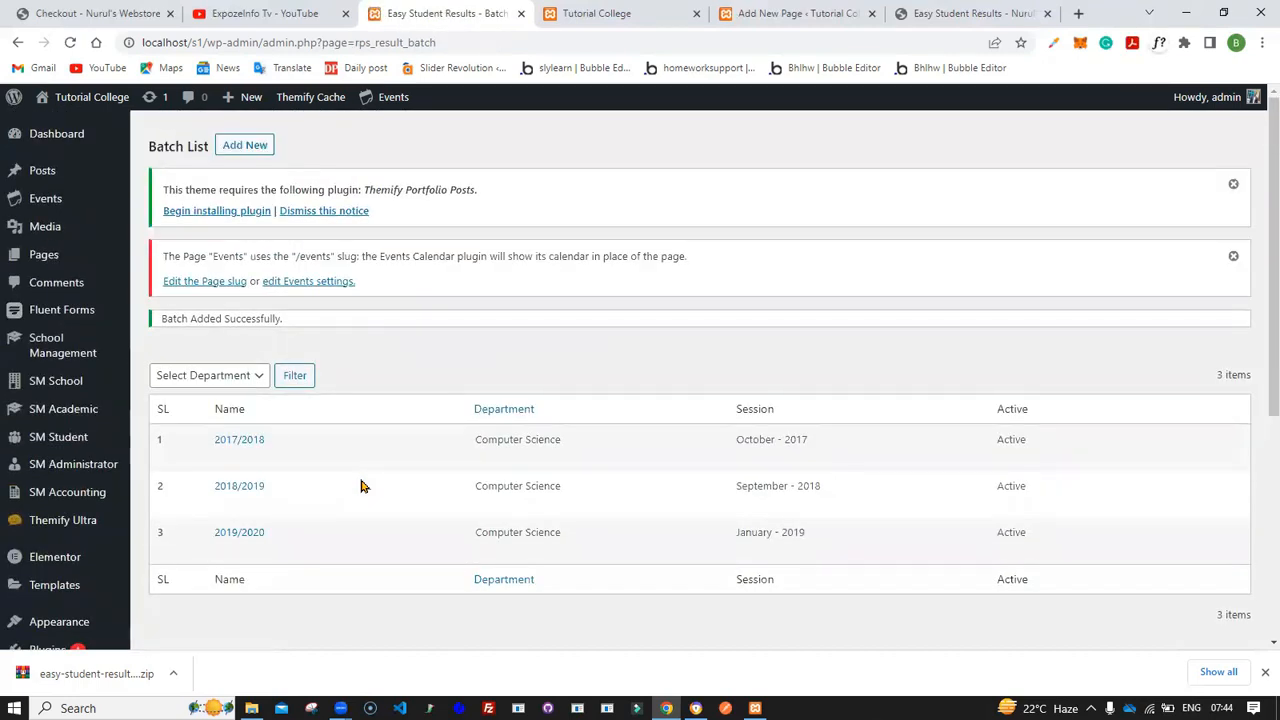
# - Open a new student entry and enter the student's full name as its title
pyautogui.scroll(-5, 314, 640)
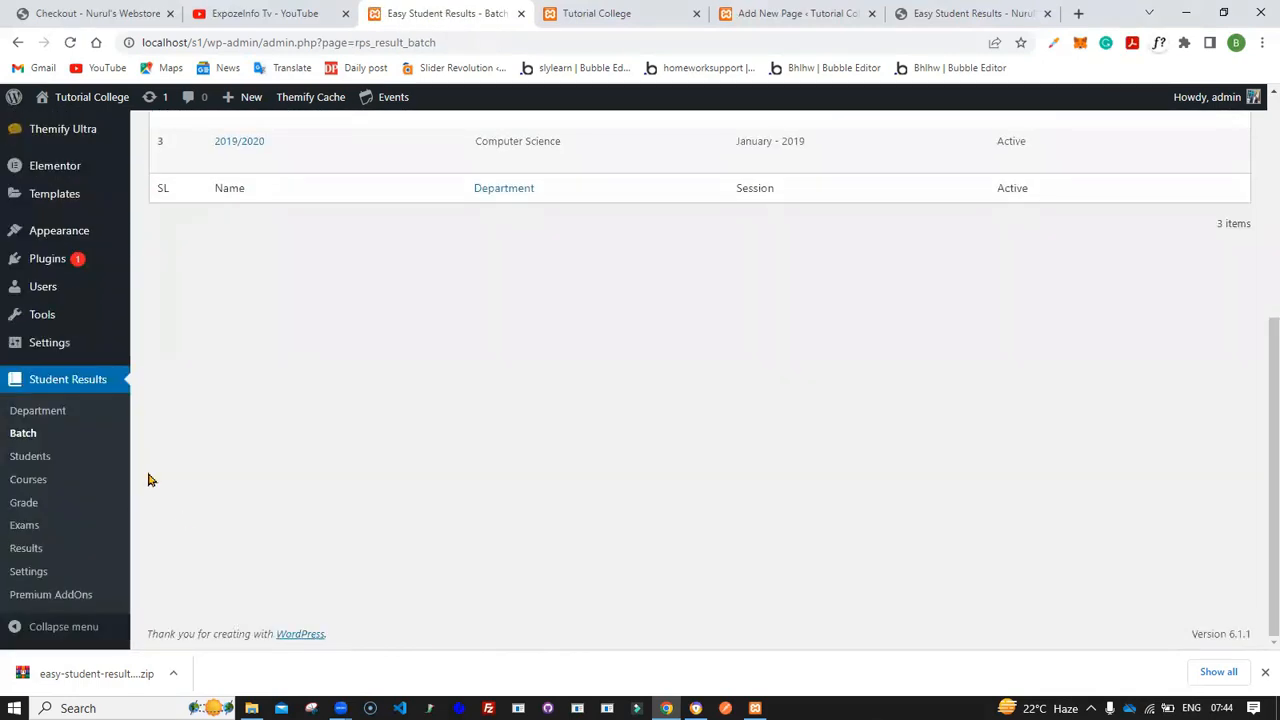
pyautogui.click(36, 456)
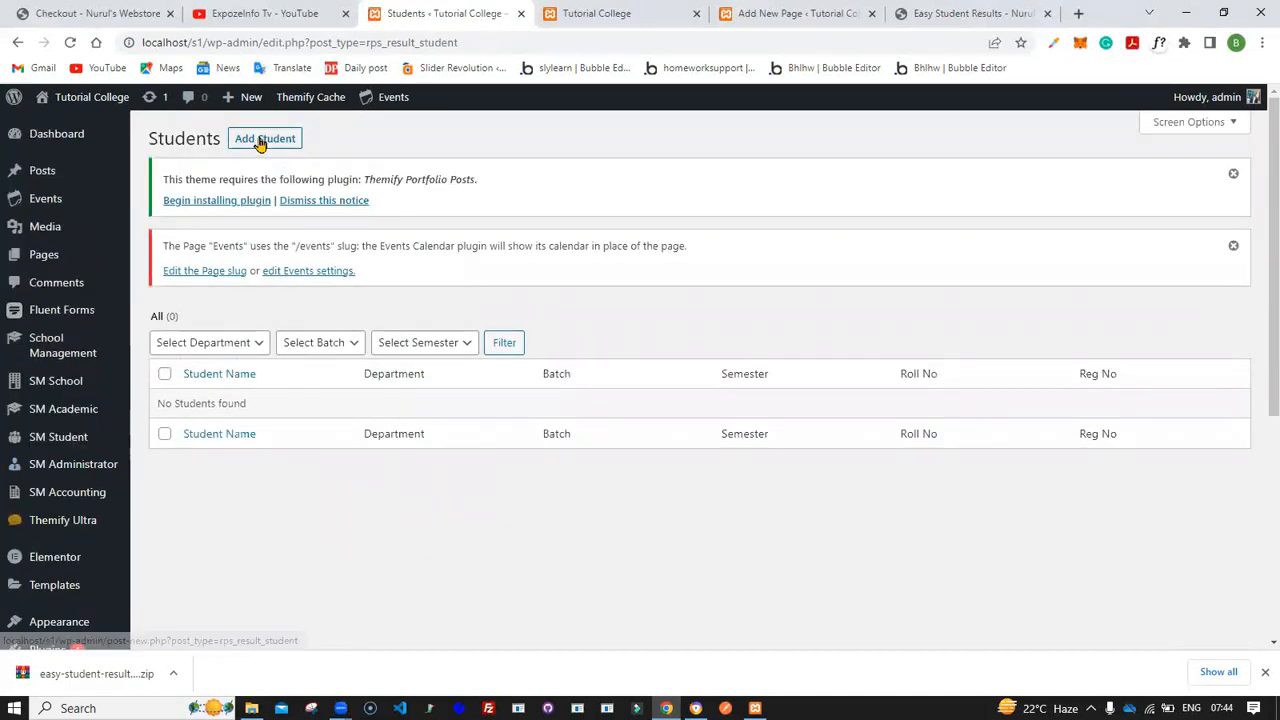
pyautogui.click(260, 142)
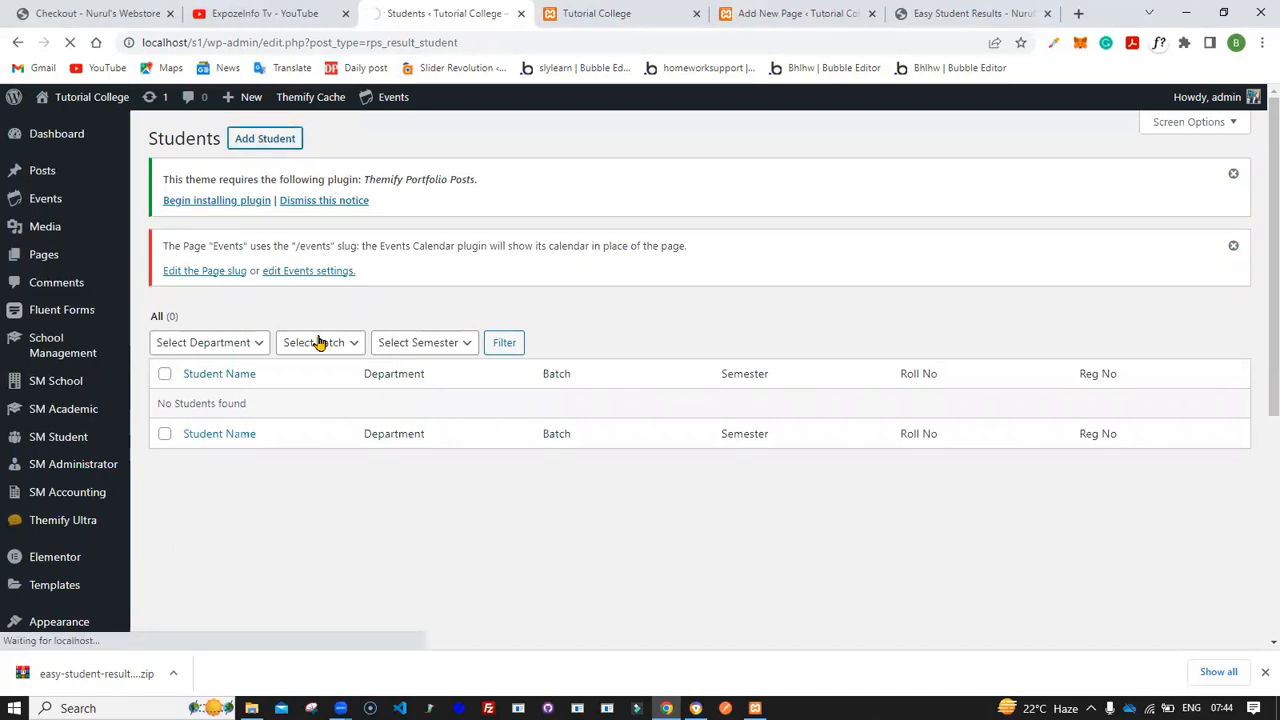
pyautogui.scroll(-1, 321, 376)
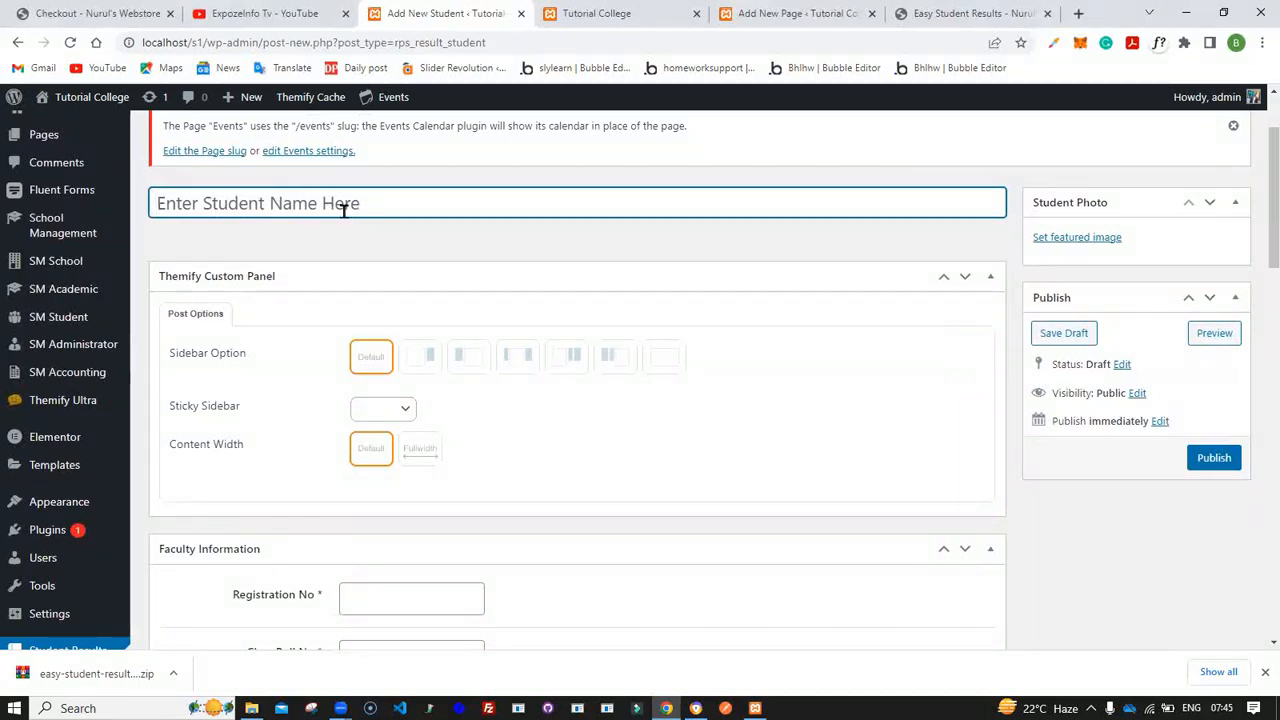
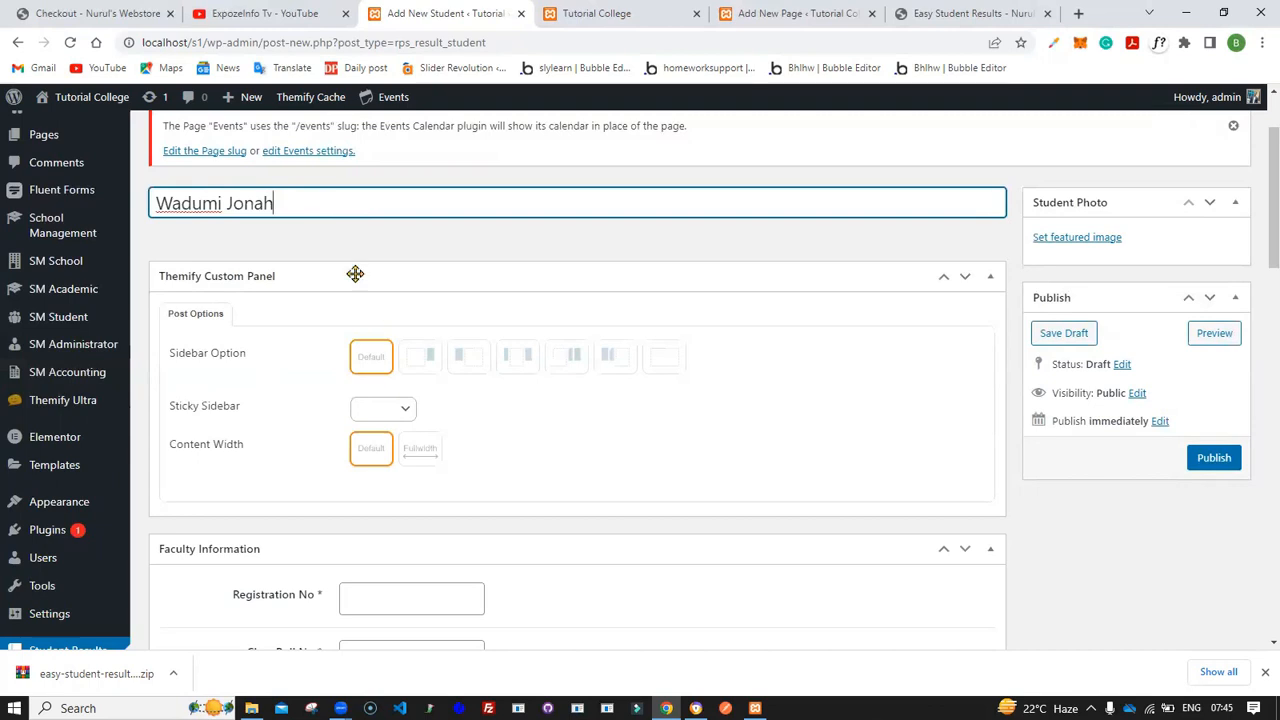
pyautogui.click(333, 256)
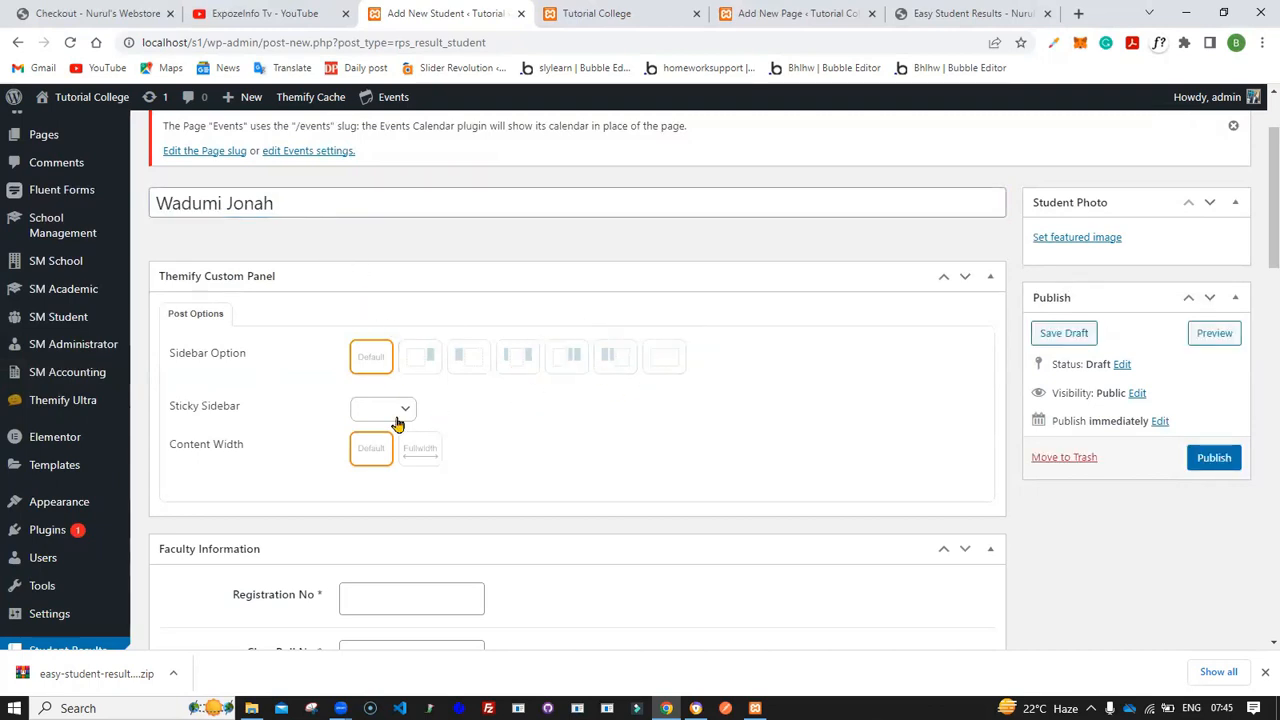
pyautogui.scroll(-3, 390, 432)
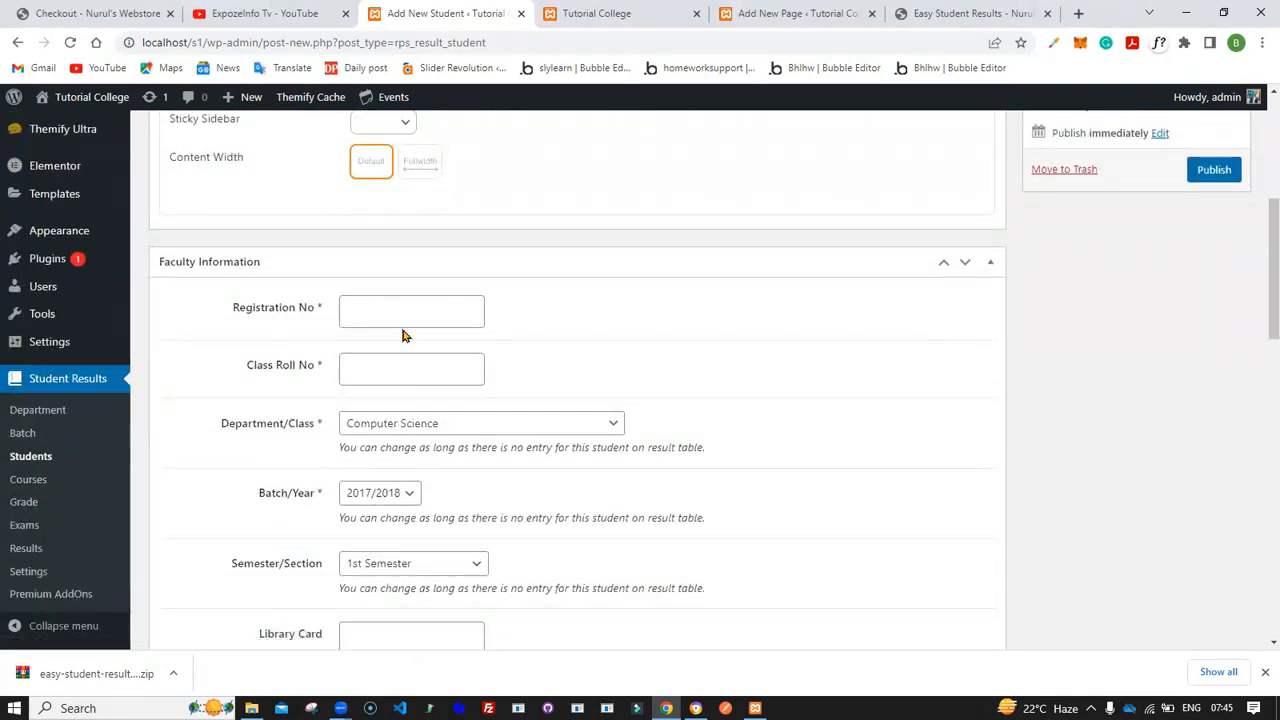
pyautogui.click(283, 5)
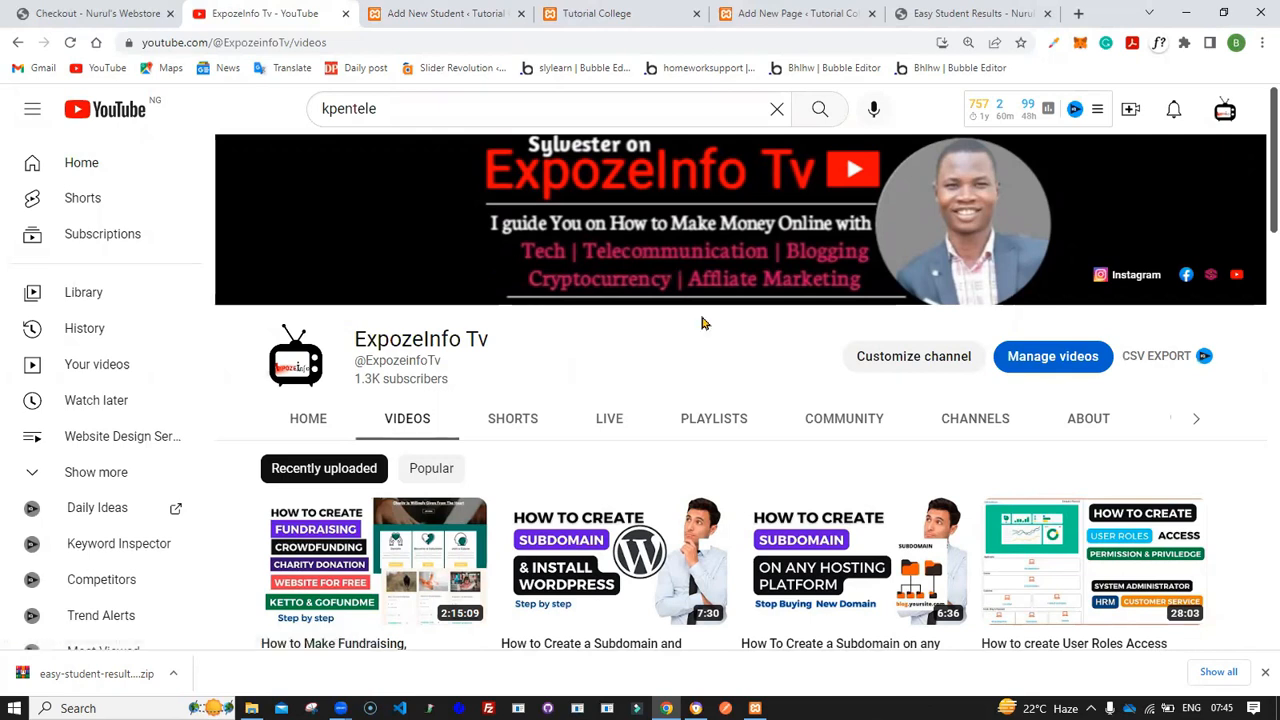
pyautogui.click(455, 13)
# - Enter the student's registration number and set the class roll number to 12
pyautogui.click(360, 310)
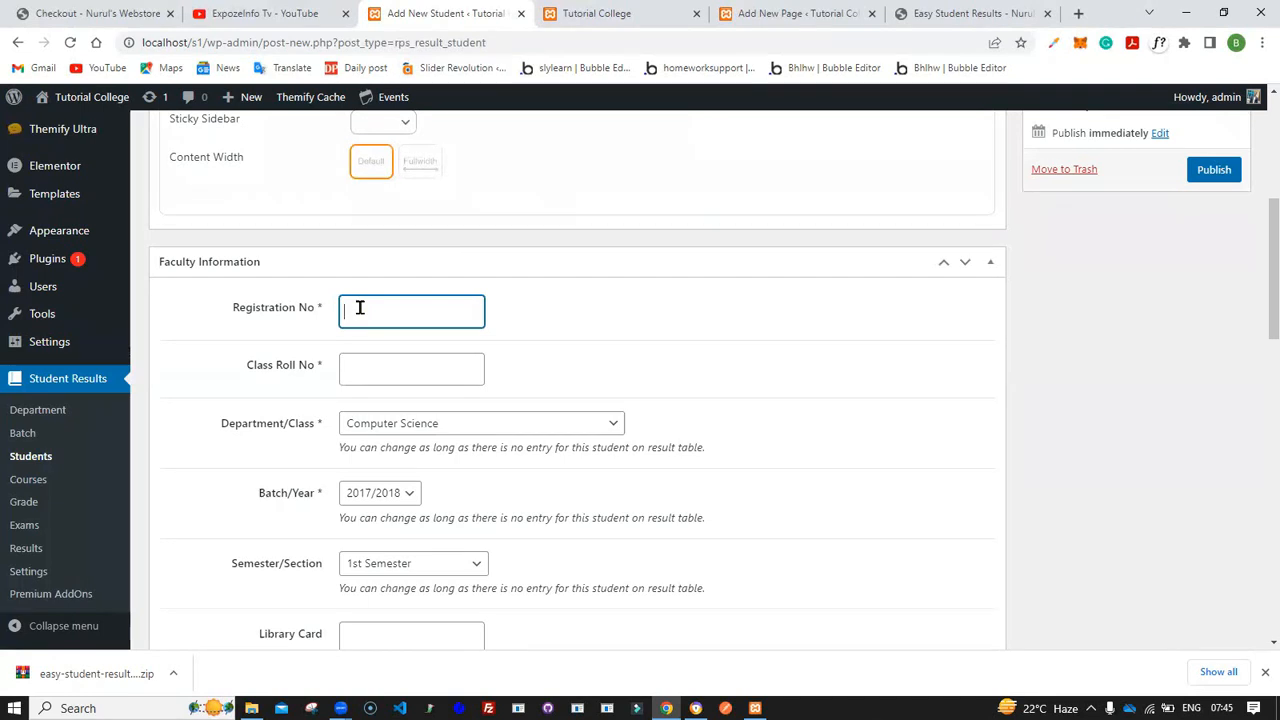
pyautogui.write('208')
pyautogui.click(371, 364)
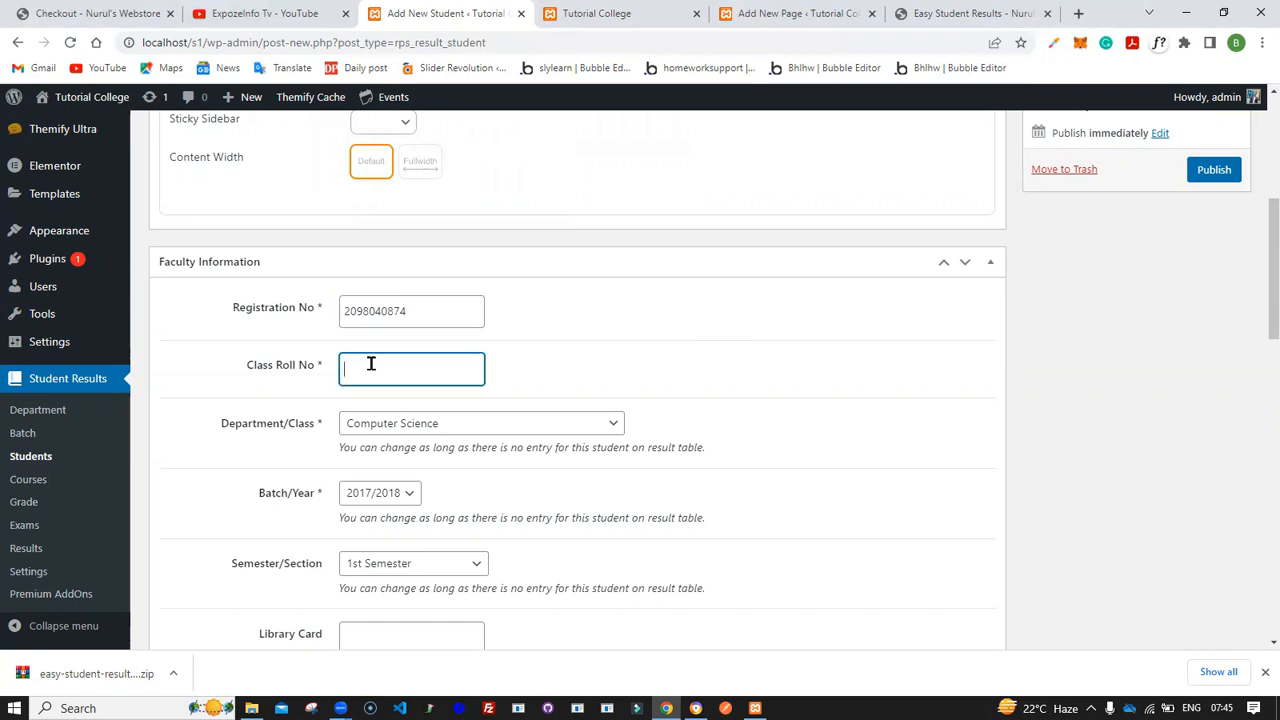
pyautogui.scroll(-1, 371, 364)
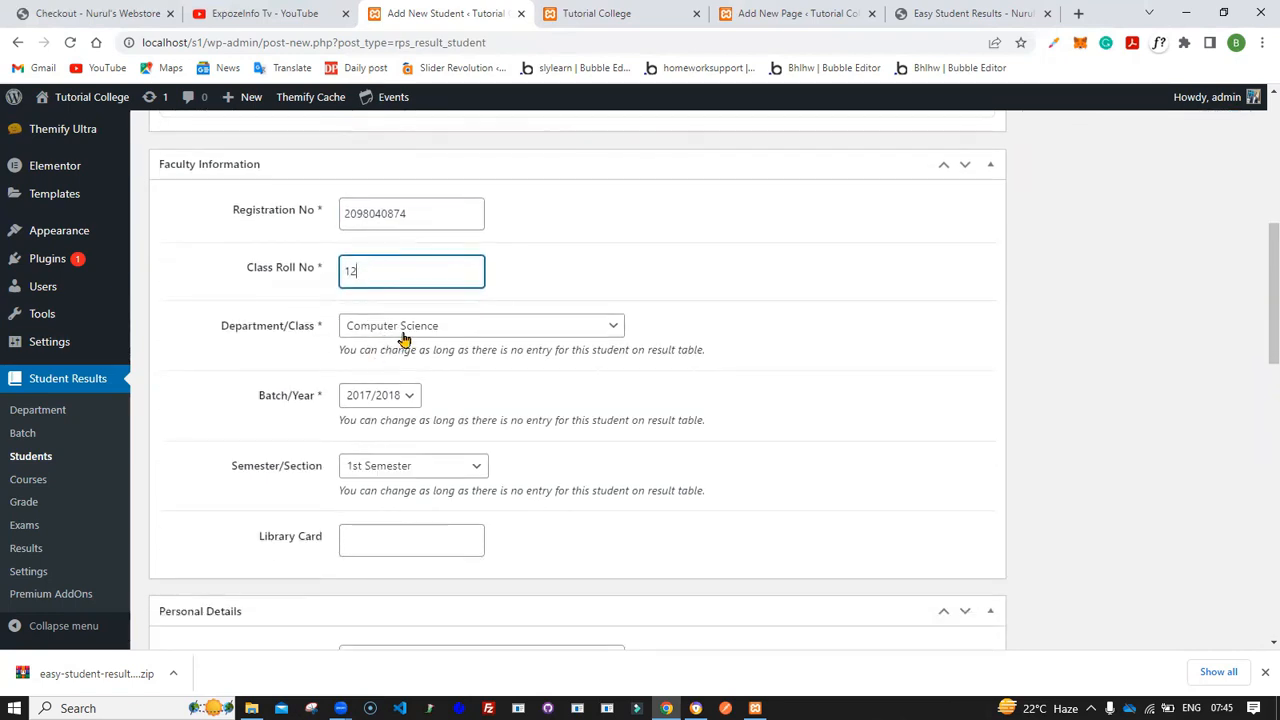
# - Assign the student to the Computer Science department, batch 2017/2018 and 1st Semester
pyautogui.click(404, 330)
pyautogui.click(407, 346)
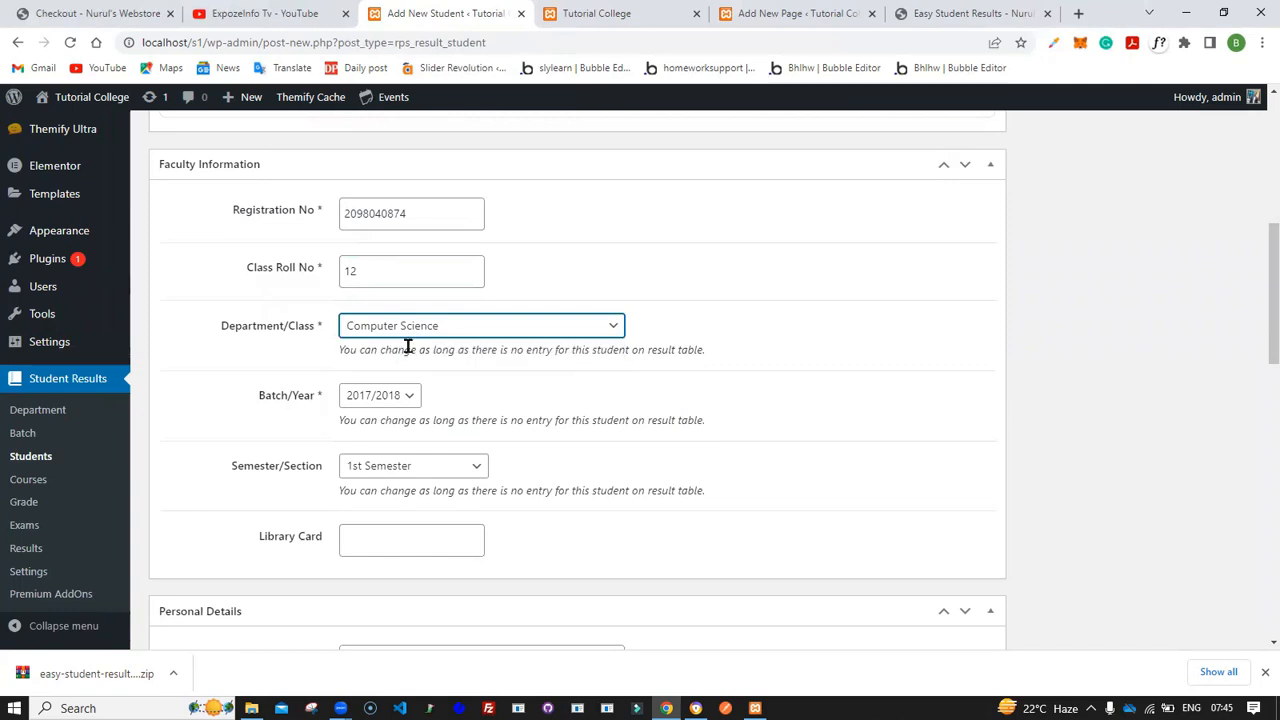
pyautogui.click(404, 399)
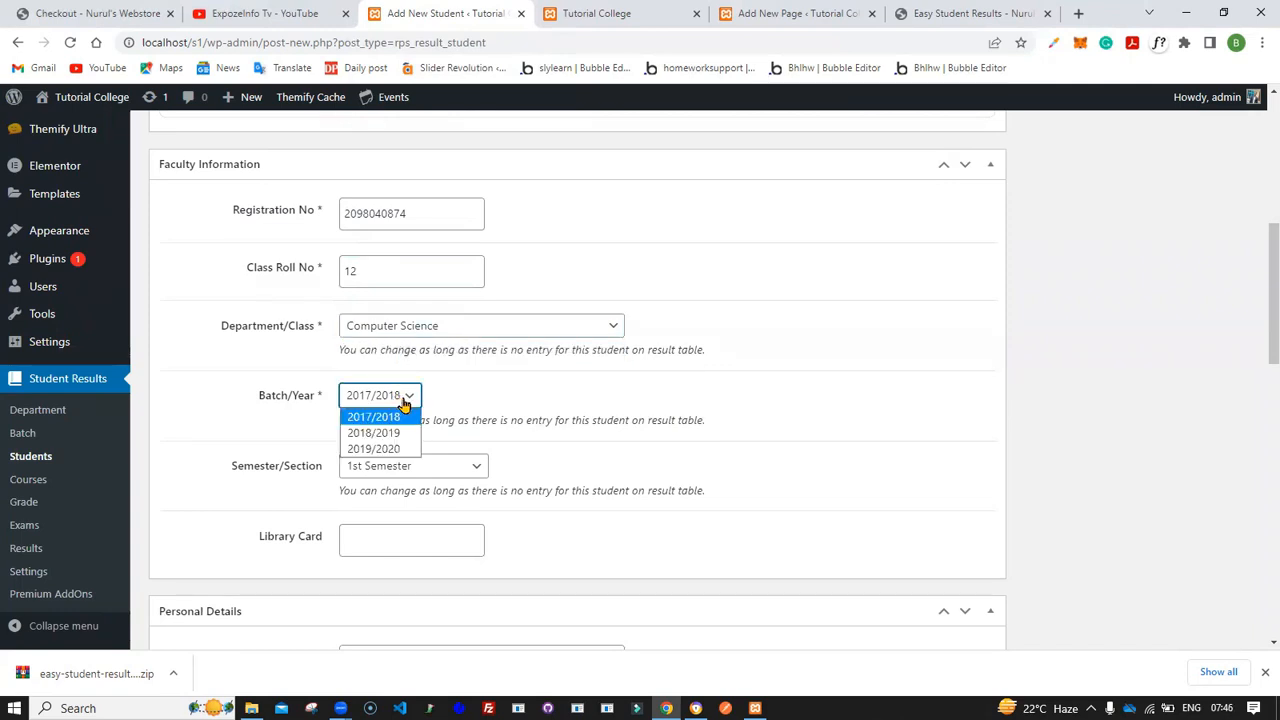
pyautogui.click(400, 436)
pyautogui.click(400, 397)
pyautogui.click(396, 418)
pyautogui.scroll(-1, 386, 478)
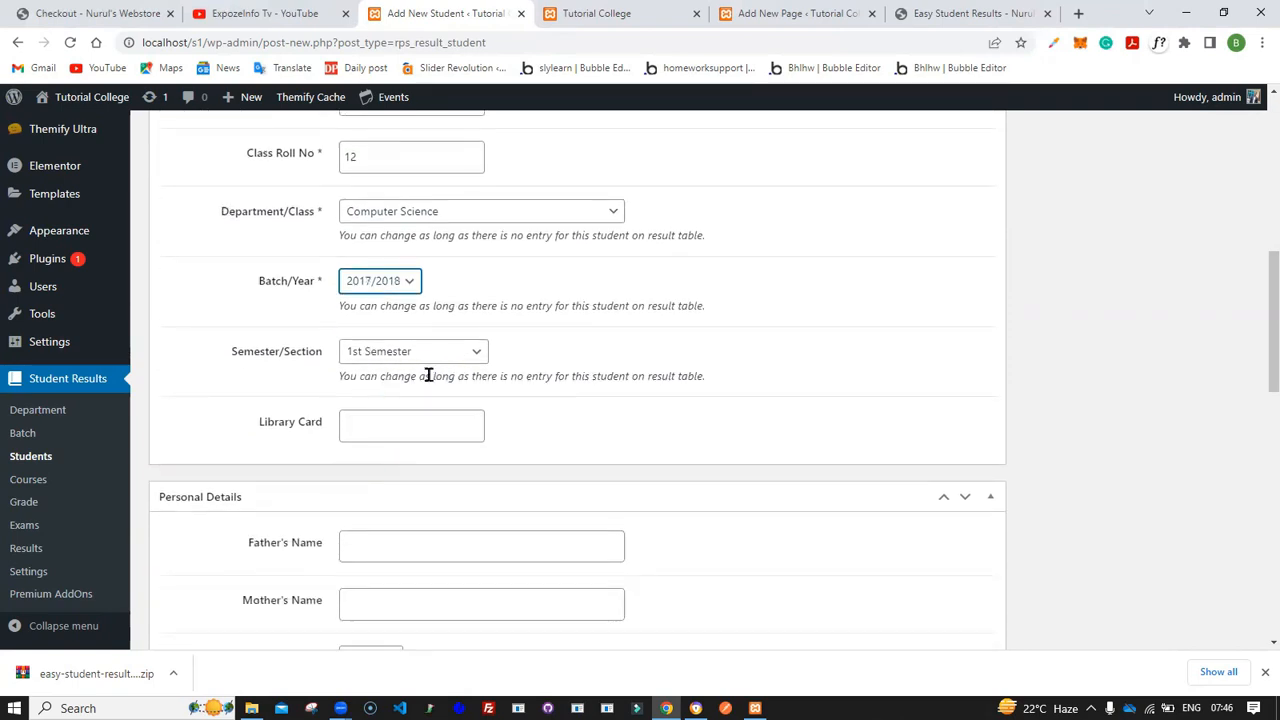
pyautogui.click(435, 355)
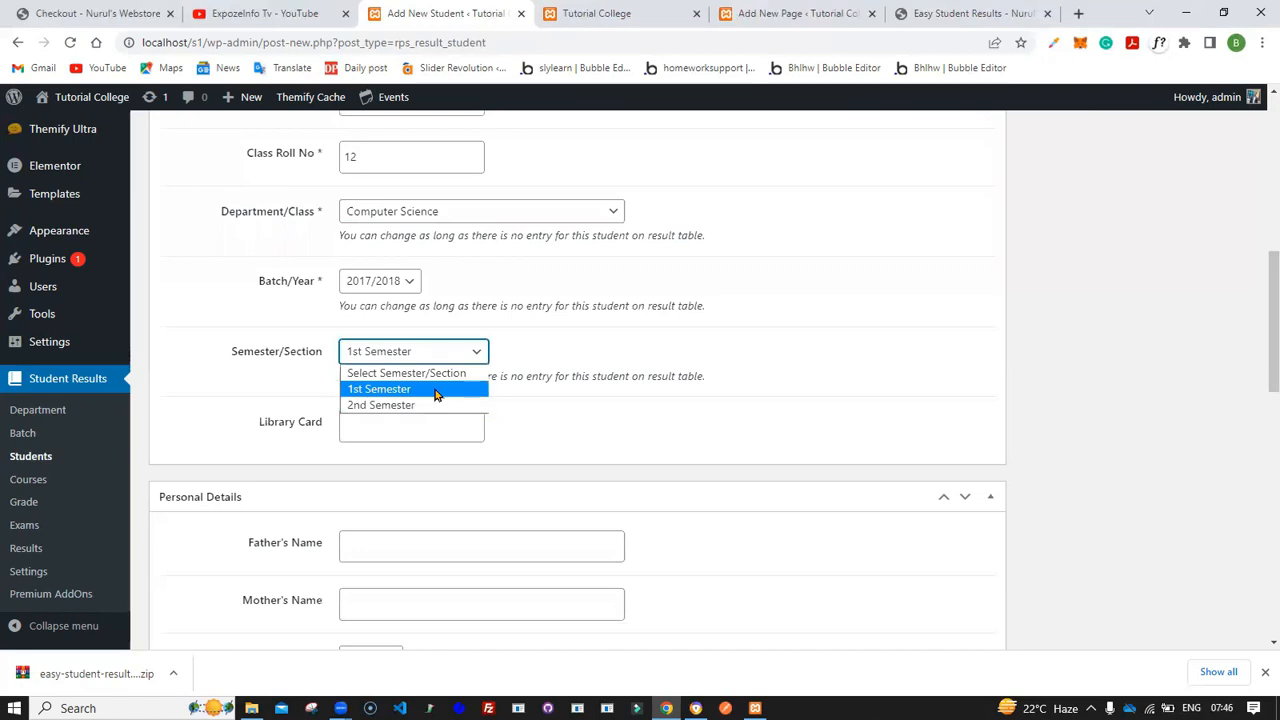
pyautogui.click(434, 390)
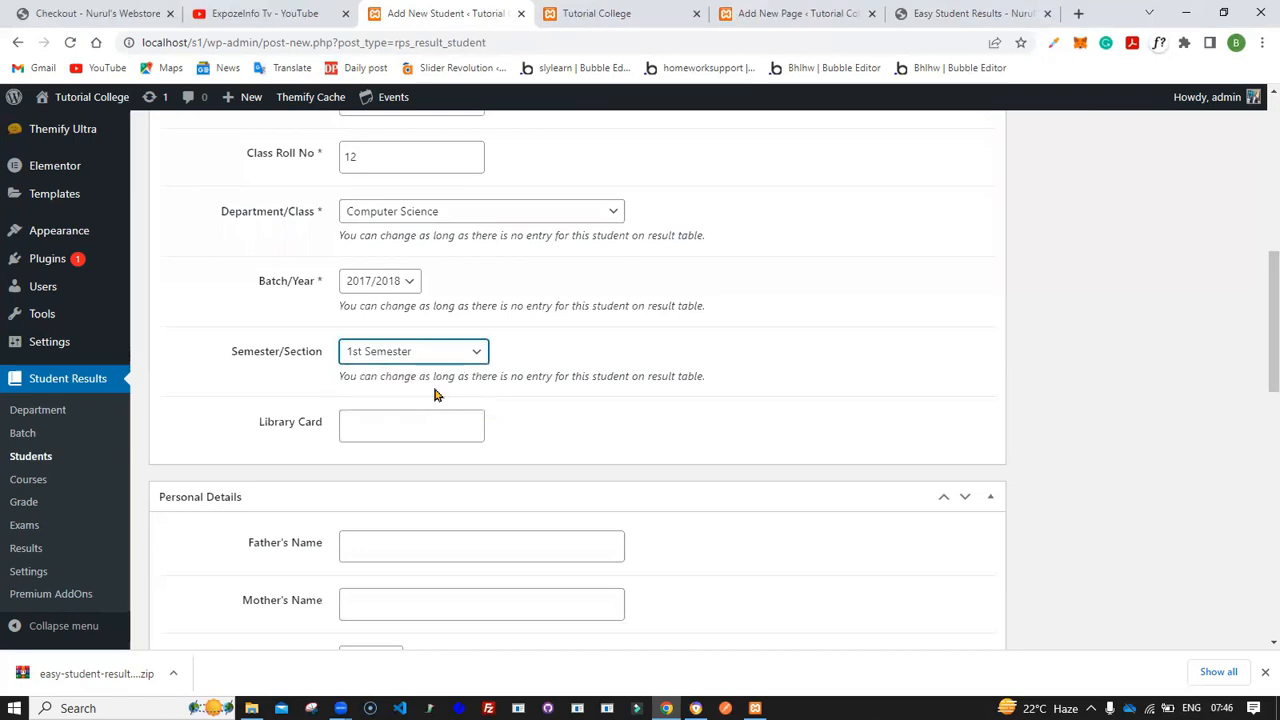
# - Enter the student's library card number
pyautogui.click(360, 440)
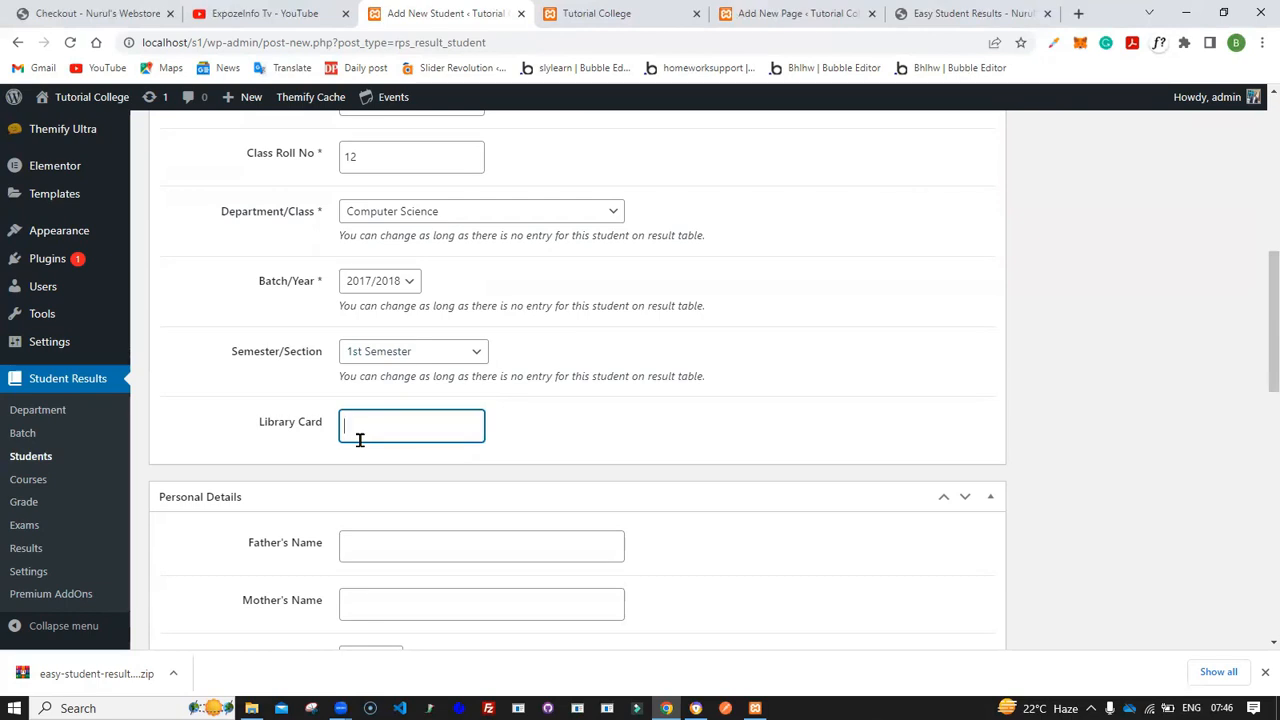
pyautogui.write('9')
pyautogui.scroll(-1, 450, 465)
pyautogui.scroll(-2, 450, 465)
# - Fill in the father's name and mother's name in the personal details
pyautogui.click(406, 385)
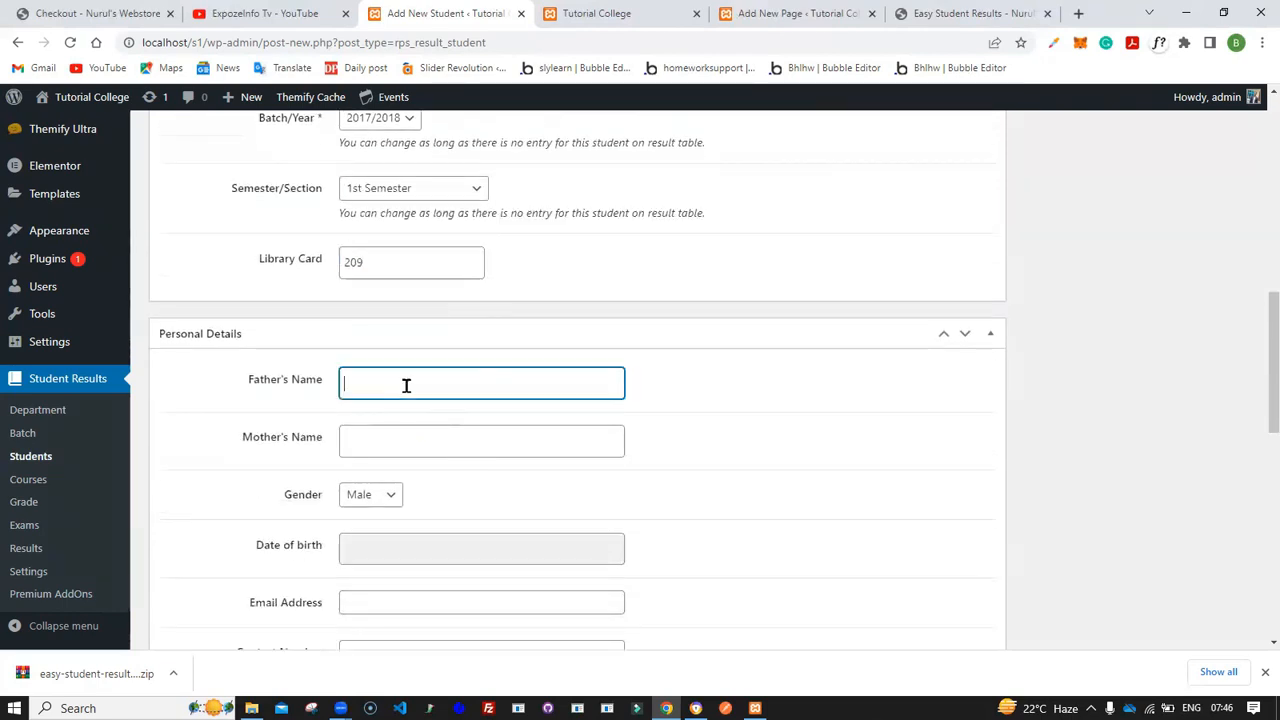
pyautogui.write('Wadumi')
pyautogui.click(412, 446)
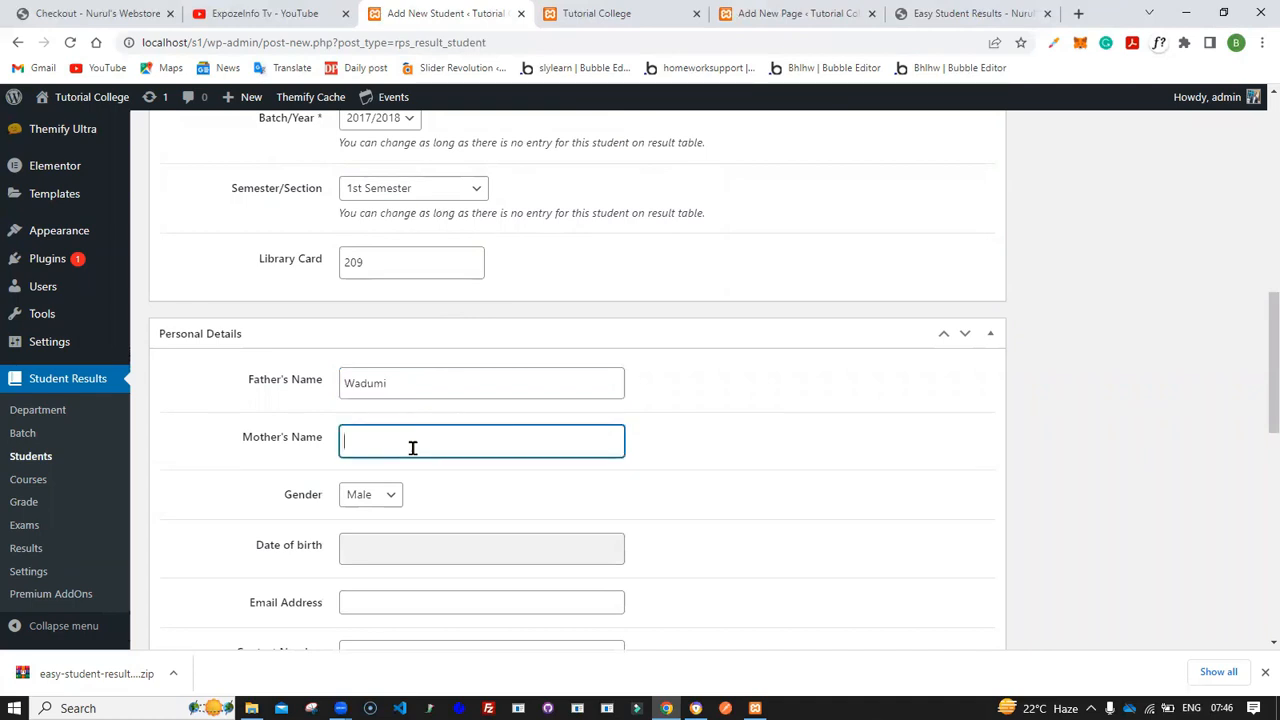
pyautogui.write('Theresa')
# - Keep the gender as Male and pick the student's date of birth from the calendar
pyautogui.scroll(-1, 411, 446)
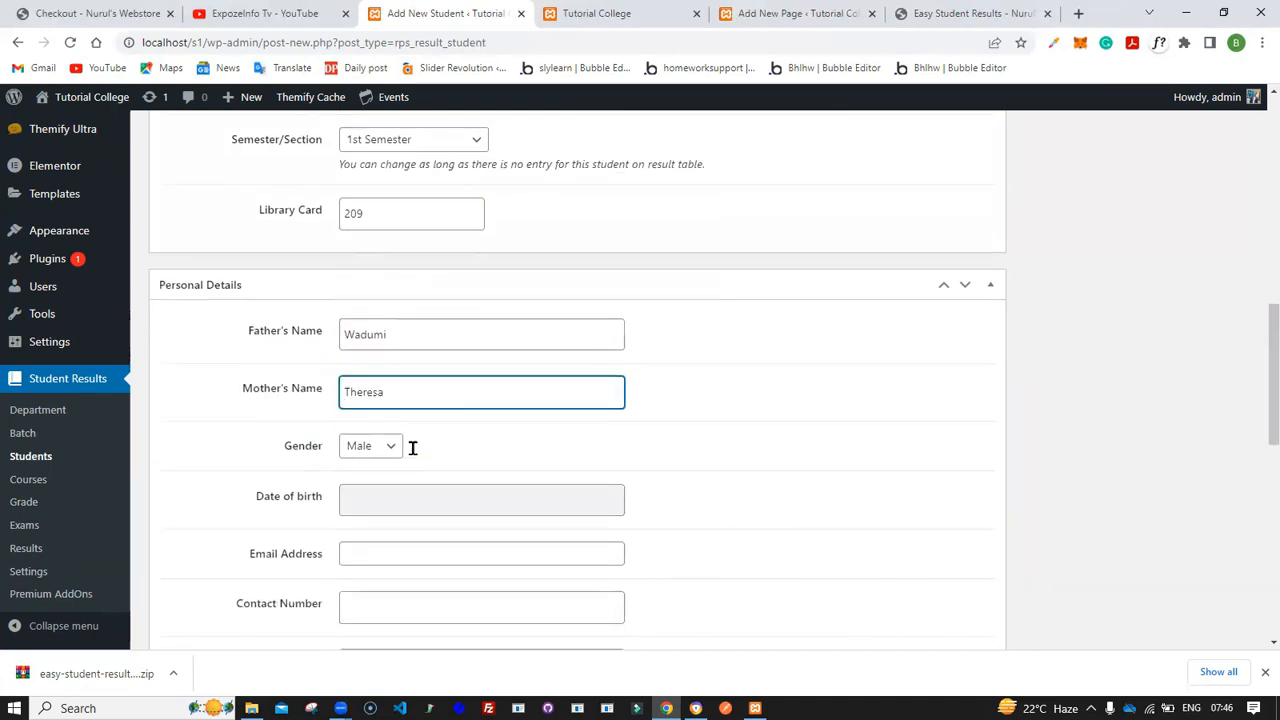
pyautogui.click(380, 417)
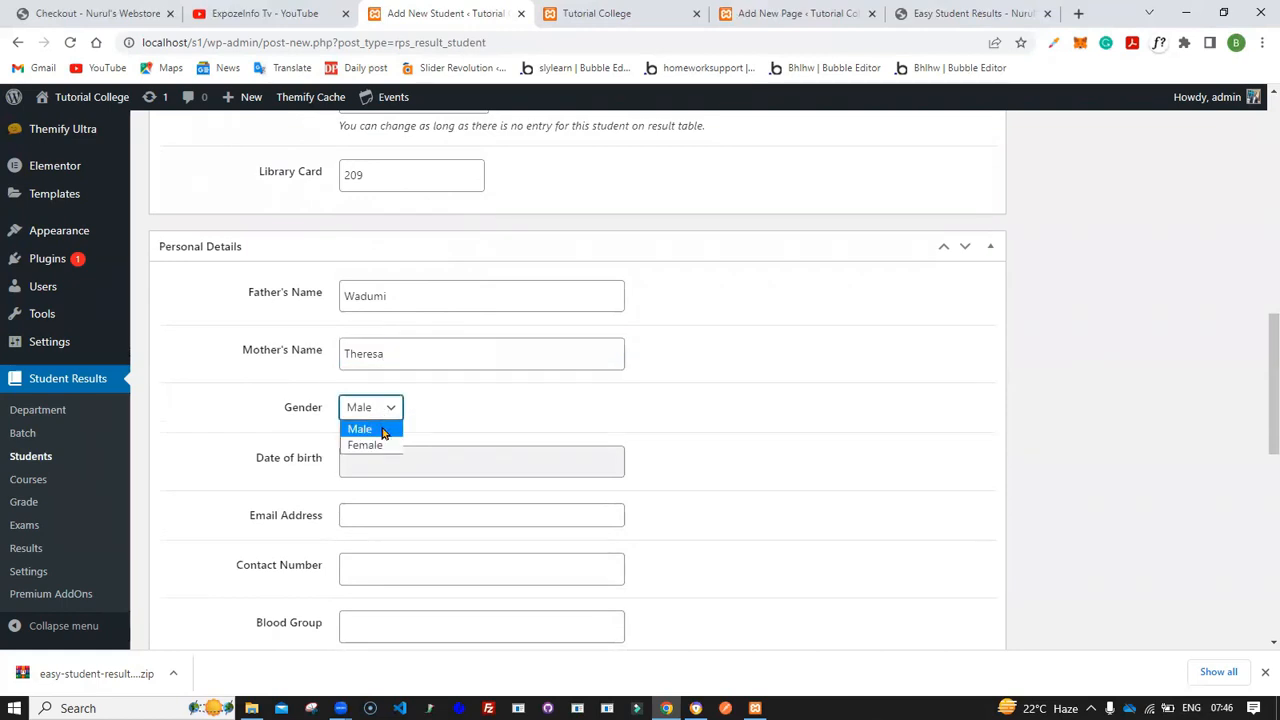
pyautogui.click(385, 428)
pyautogui.click(388, 456)
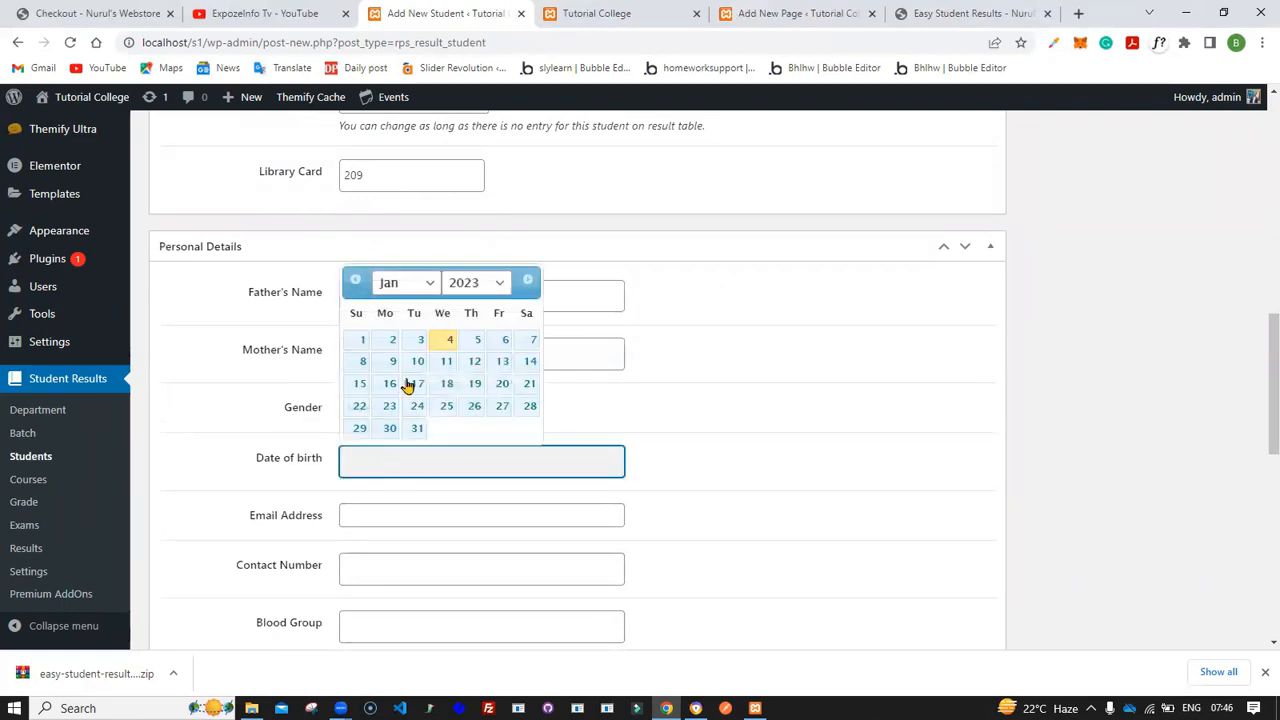
pyautogui.click(485, 290)
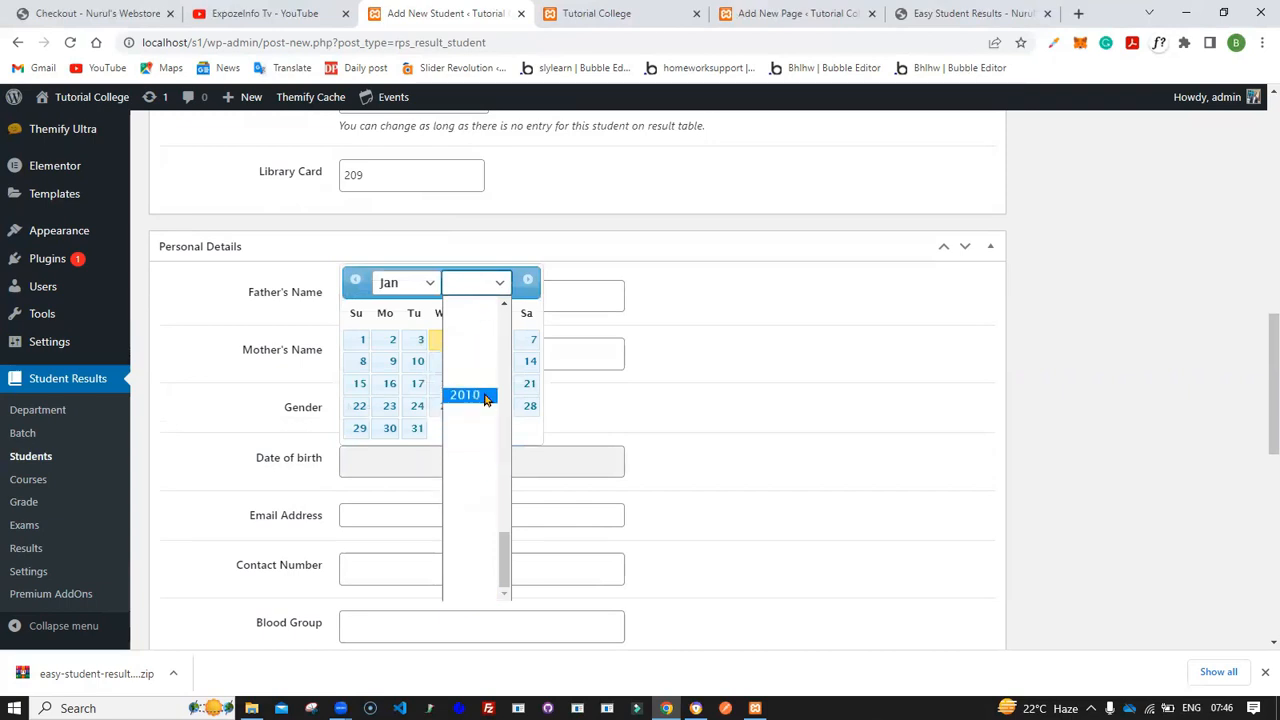
pyautogui.click(485, 396)
pyautogui.click(425, 283)
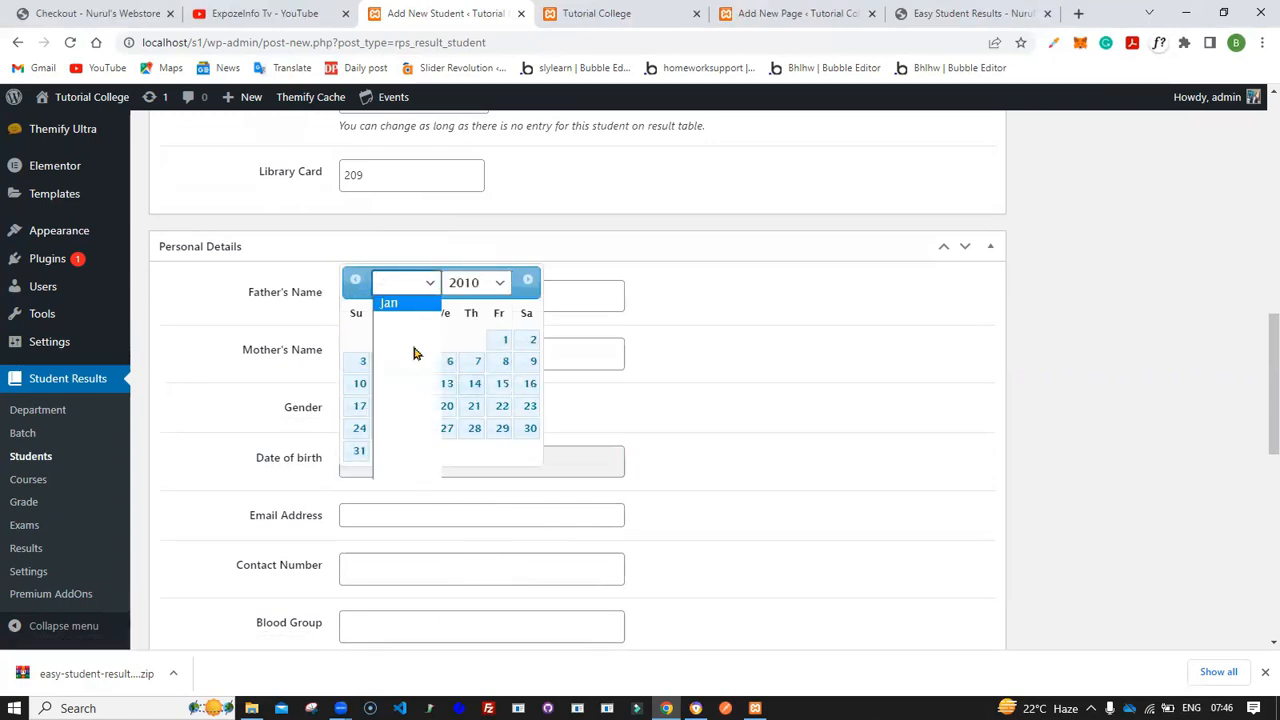
pyautogui.click(405, 367)
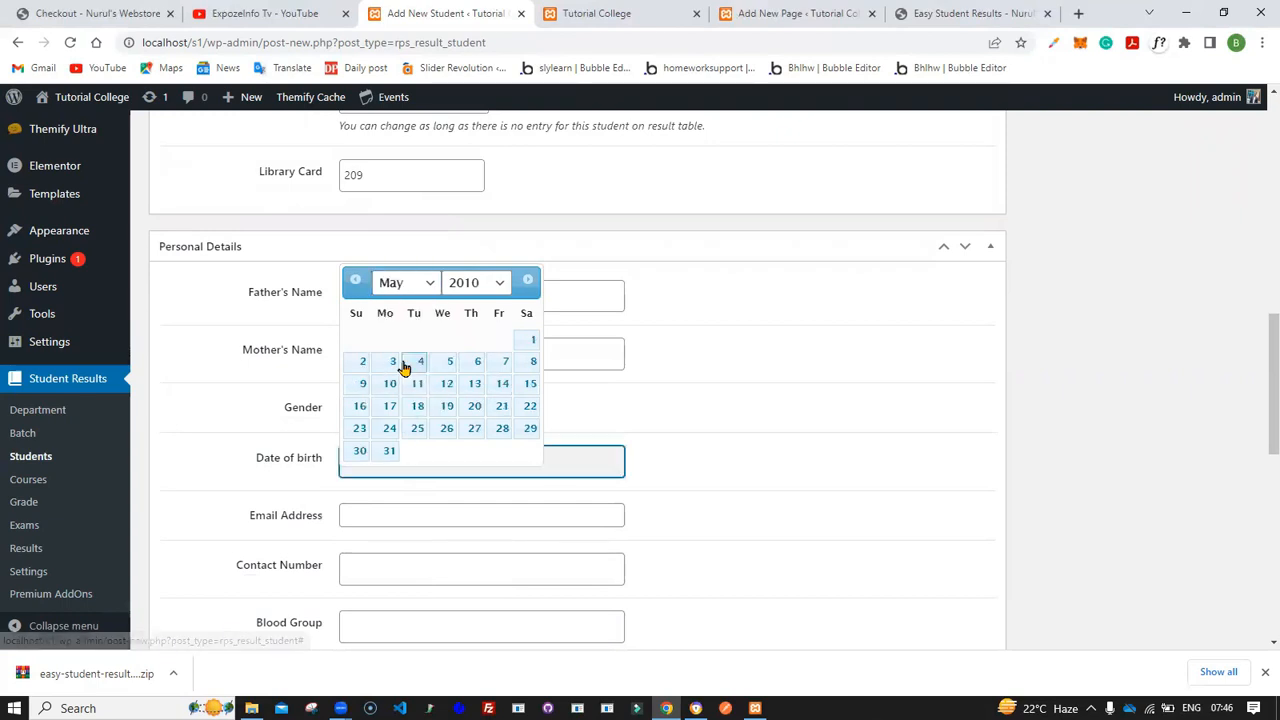
pyautogui.click(474, 406)
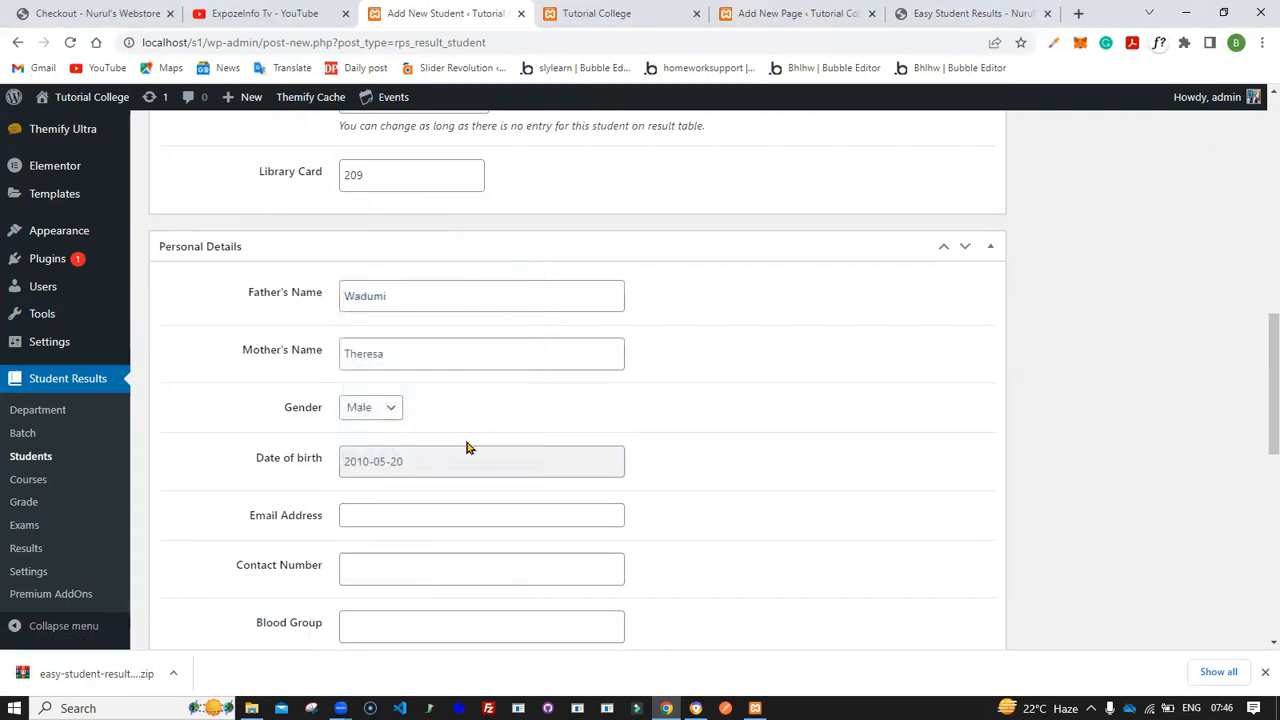
# - Fill in the student's e-mail address and contact number
pyautogui.scroll(-1, 466, 447)
pyautogui.click(416, 389)
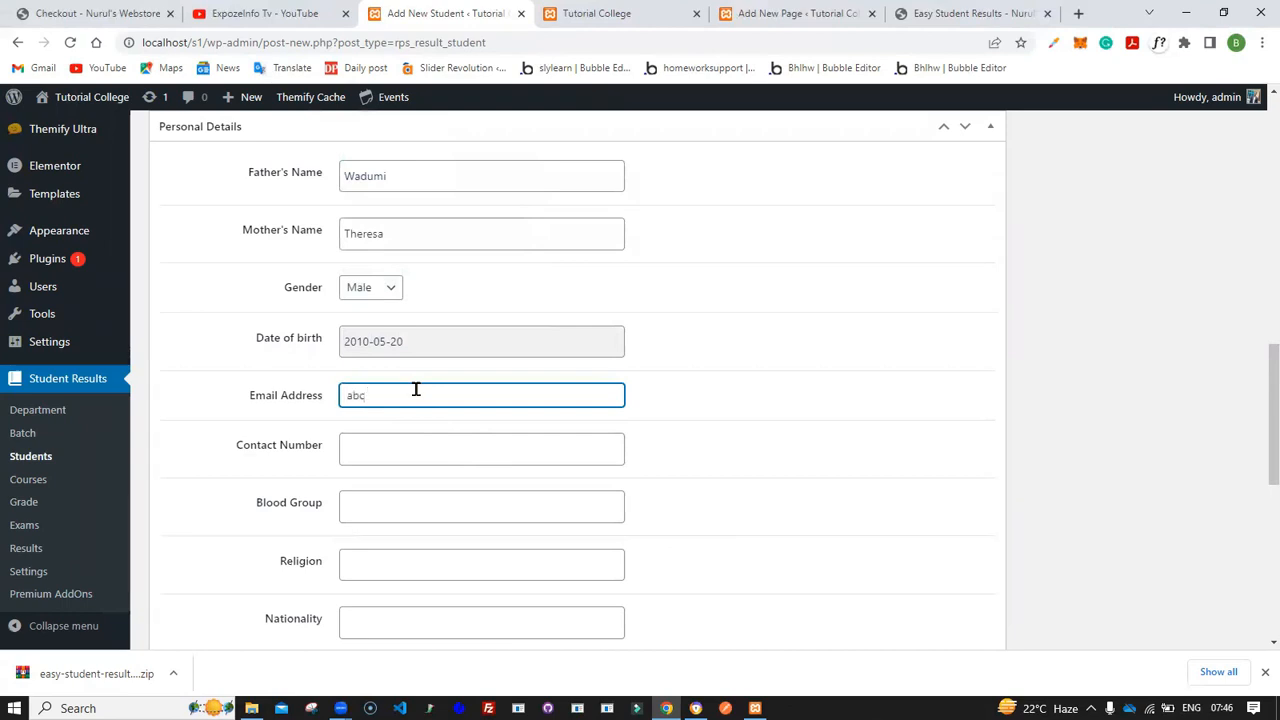
pyautogui.write('abc@gmail.com')
pyautogui.scroll(-1, 416, 389)
pyautogui.click(385, 355)
pyautogui.write('0987')
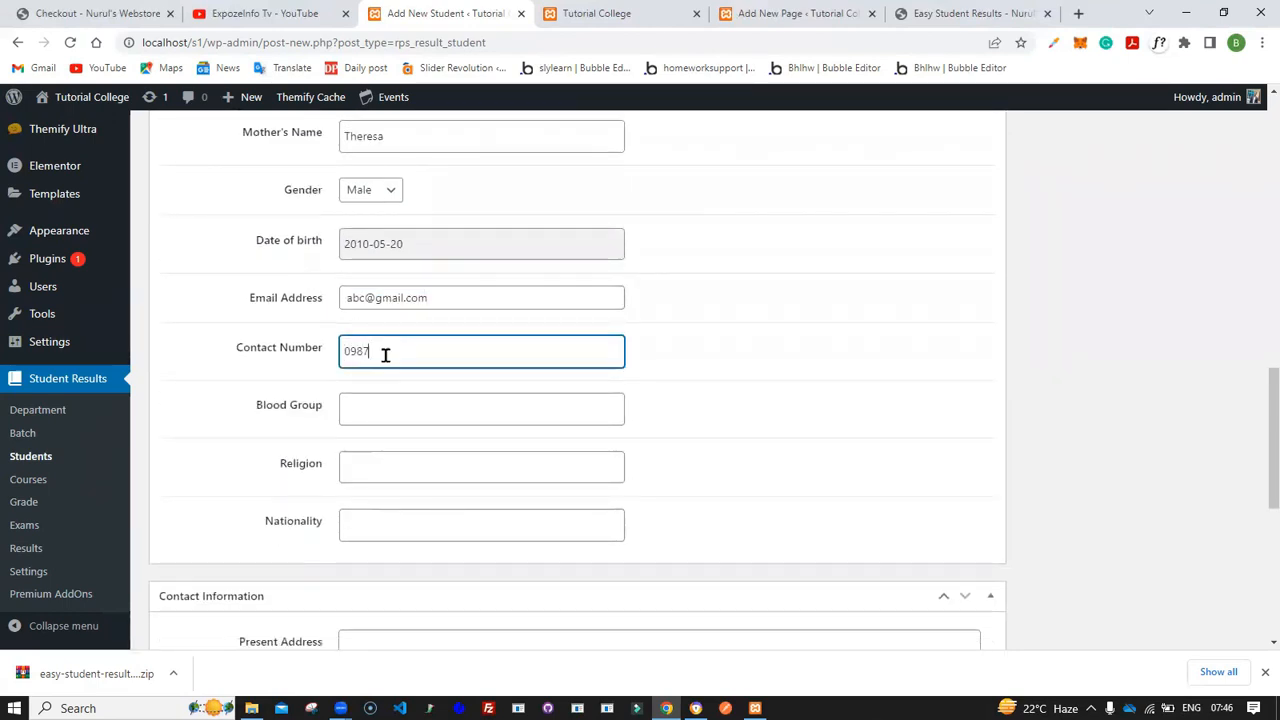
pyautogui.write('654321')
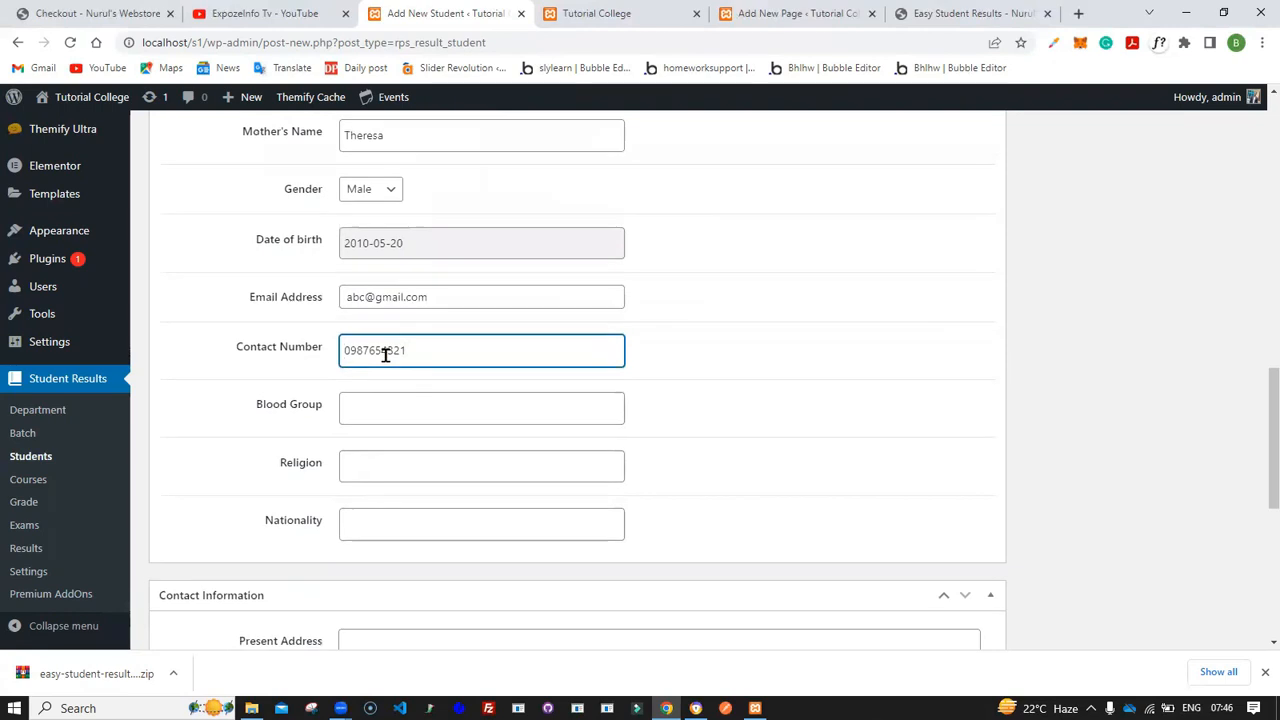
# - Set the blood group to A+ and the religion to Christianity
pyautogui.scroll(-1, 383, 355)
pyautogui.click(377, 363)
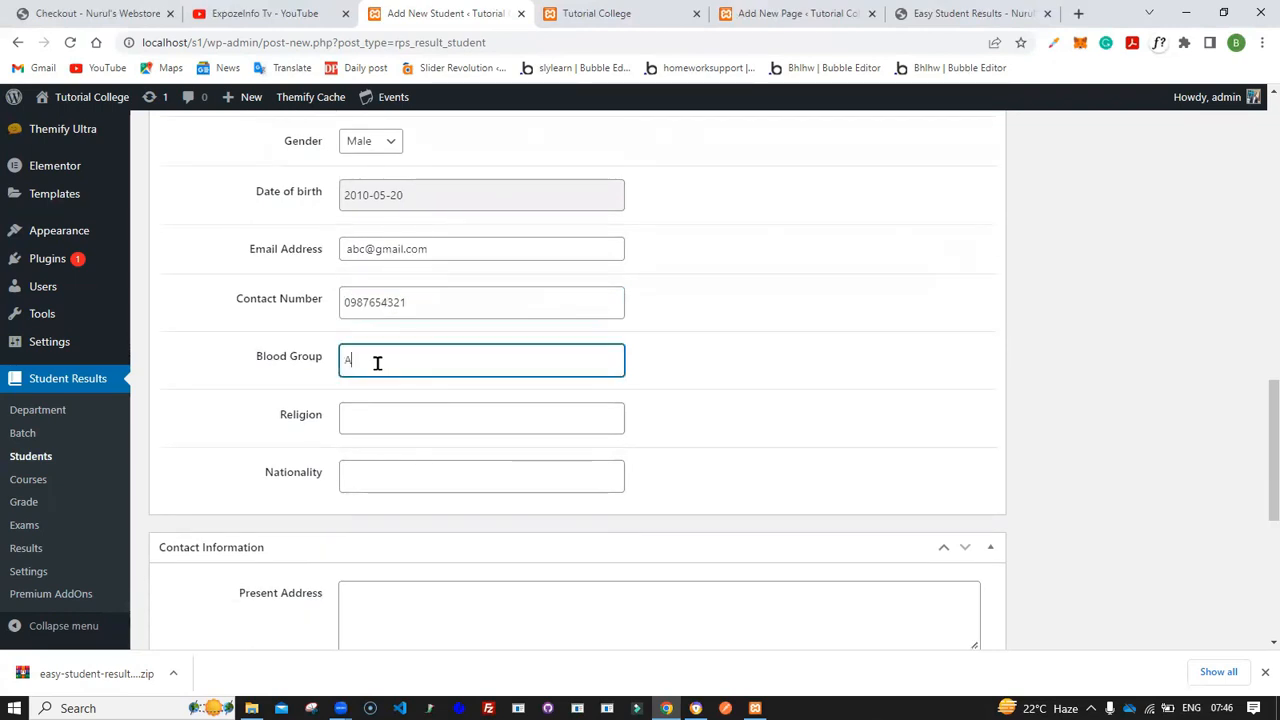
pyautogui.write('A@')
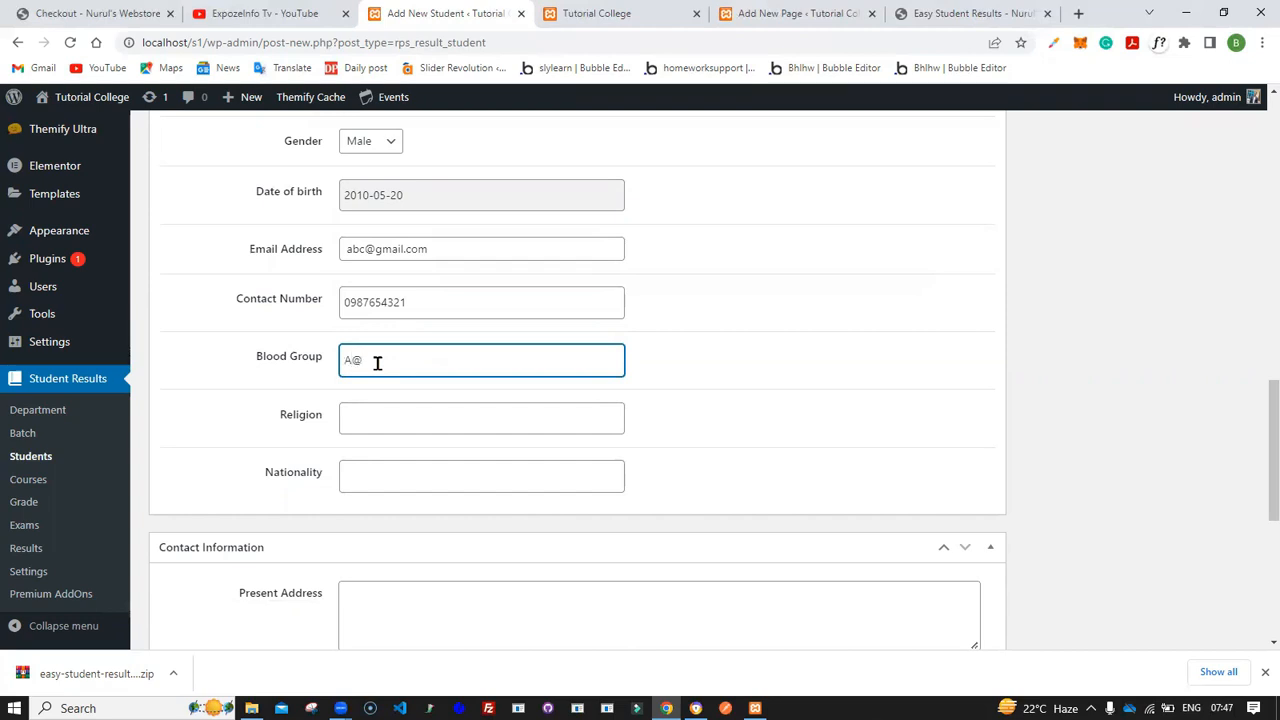
pyautogui.scroll(-1, 377, 363)
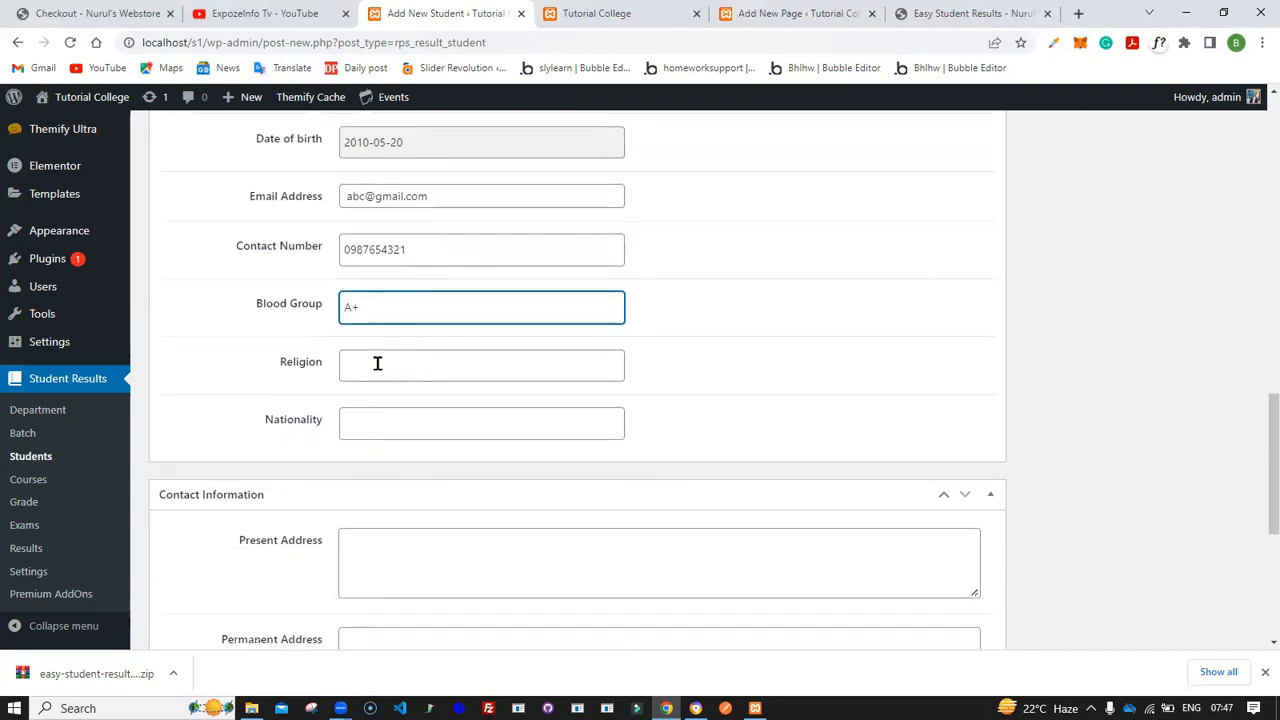
pyautogui.click(361, 352)
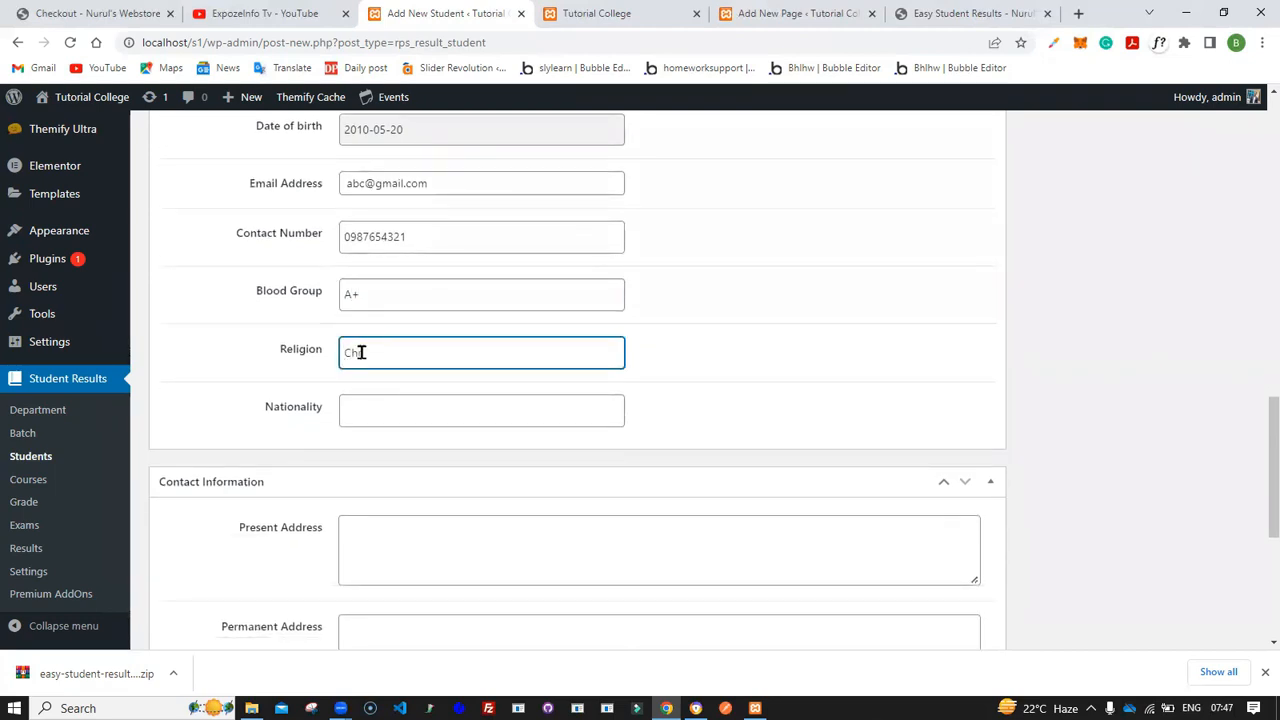
pyautogui.write('Christianity')
# - Enter Nigeria as the student's nationality
pyautogui.scroll(-1, 362, 356)
pyautogui.click(364, 360)
pyautogui.write('N')
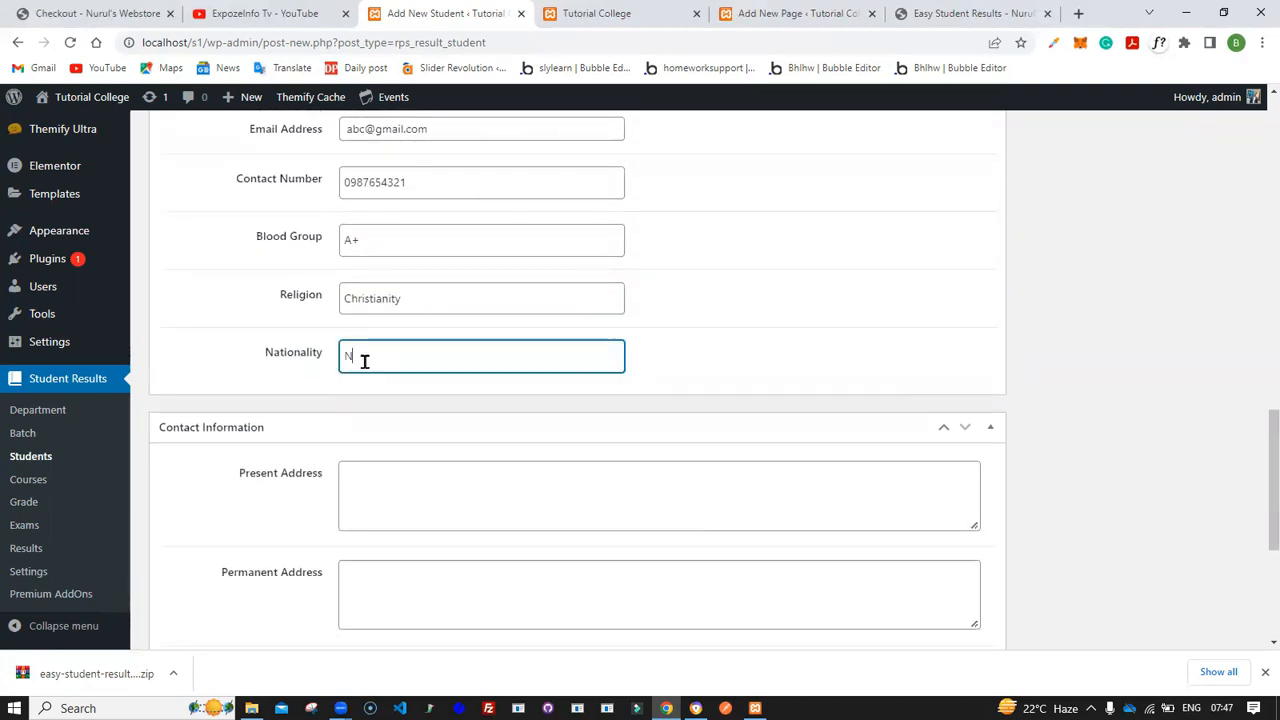
pyautogui.write('igeria')
pyautogui.scroll(-3, 363, 360)
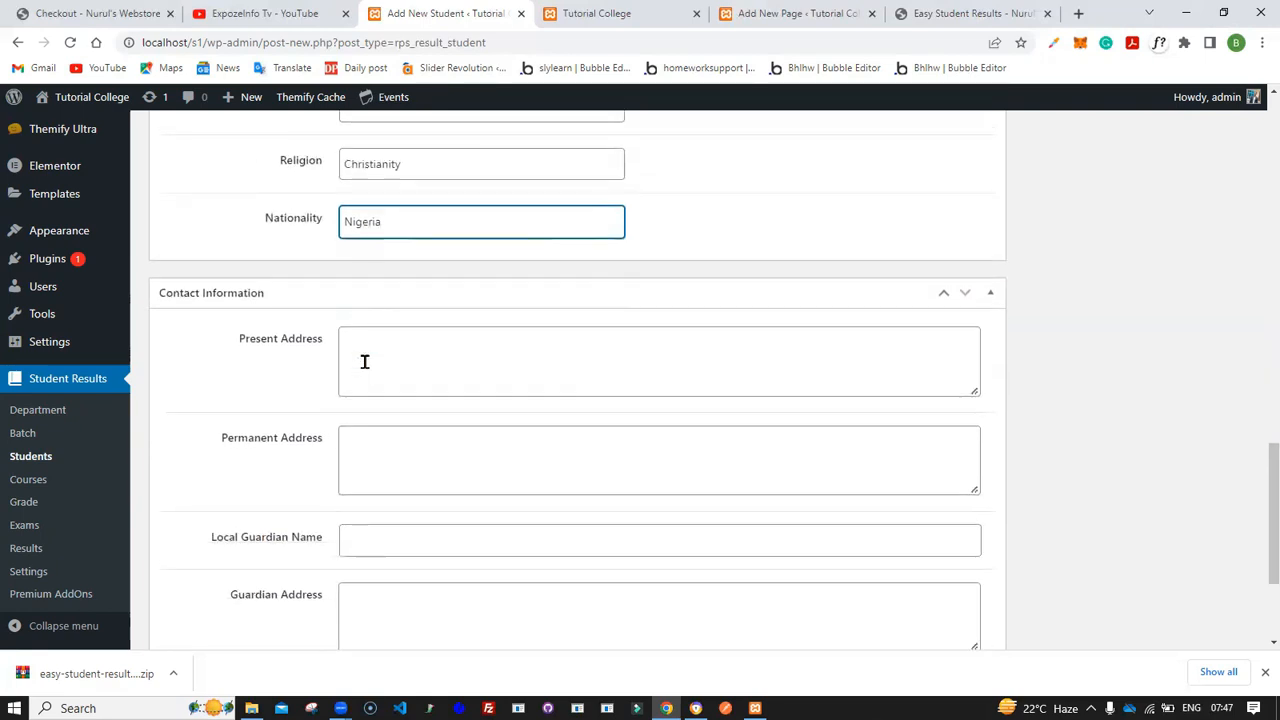
pyautogui.click(385, 325)
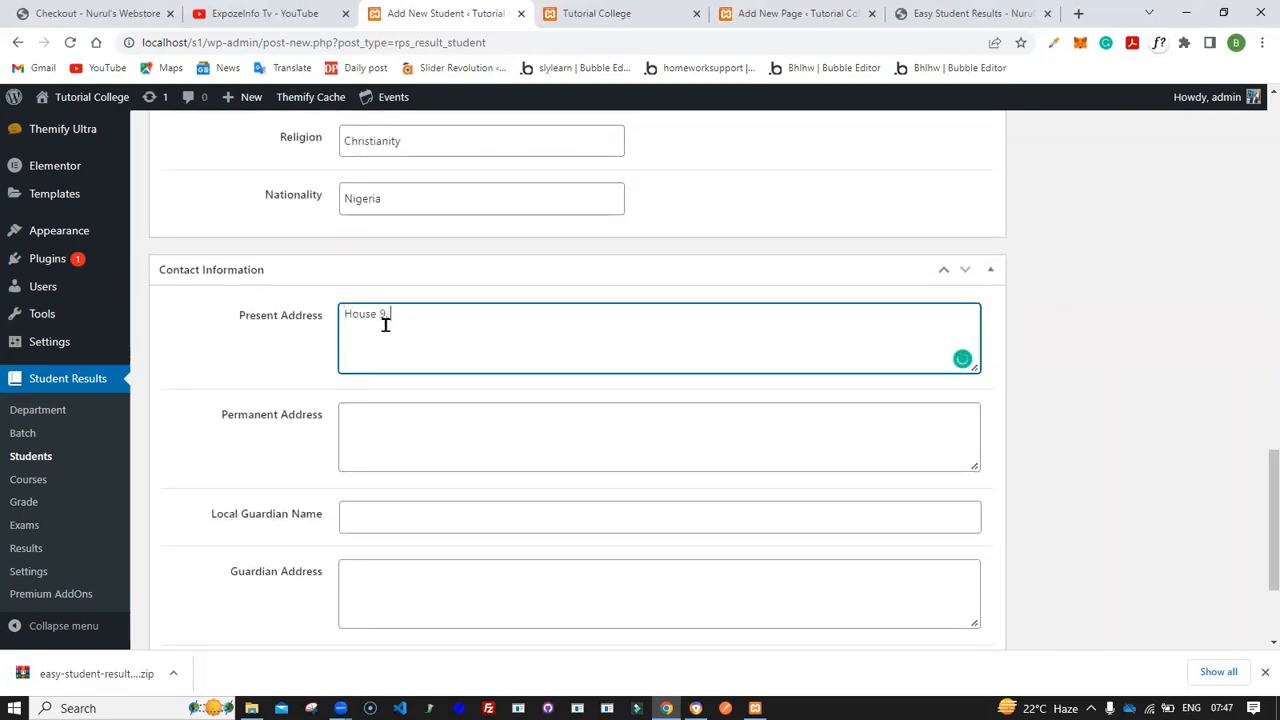
# - Copy the present address into the permanent address field
pyautogui.scroll(-1, 385, 325)
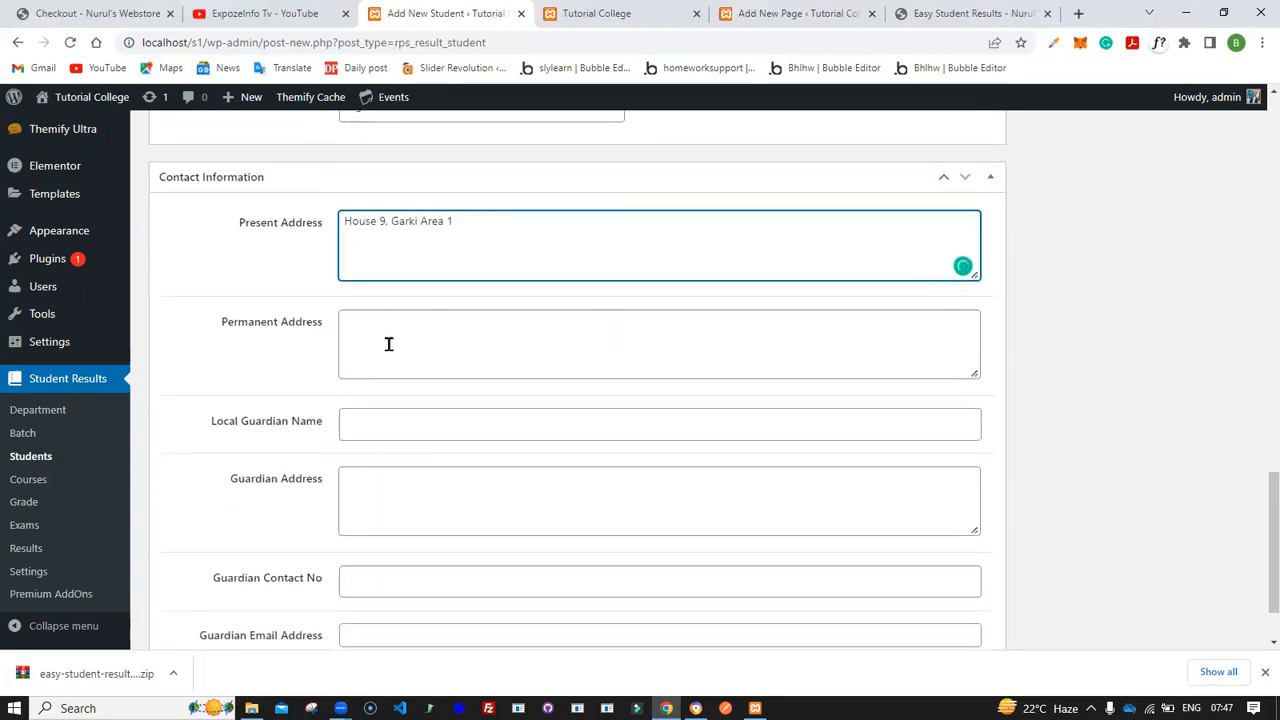
pyautogui.hotkey('ctrl', 'a')
pyautogui.hotkey('ctrl', 'c')
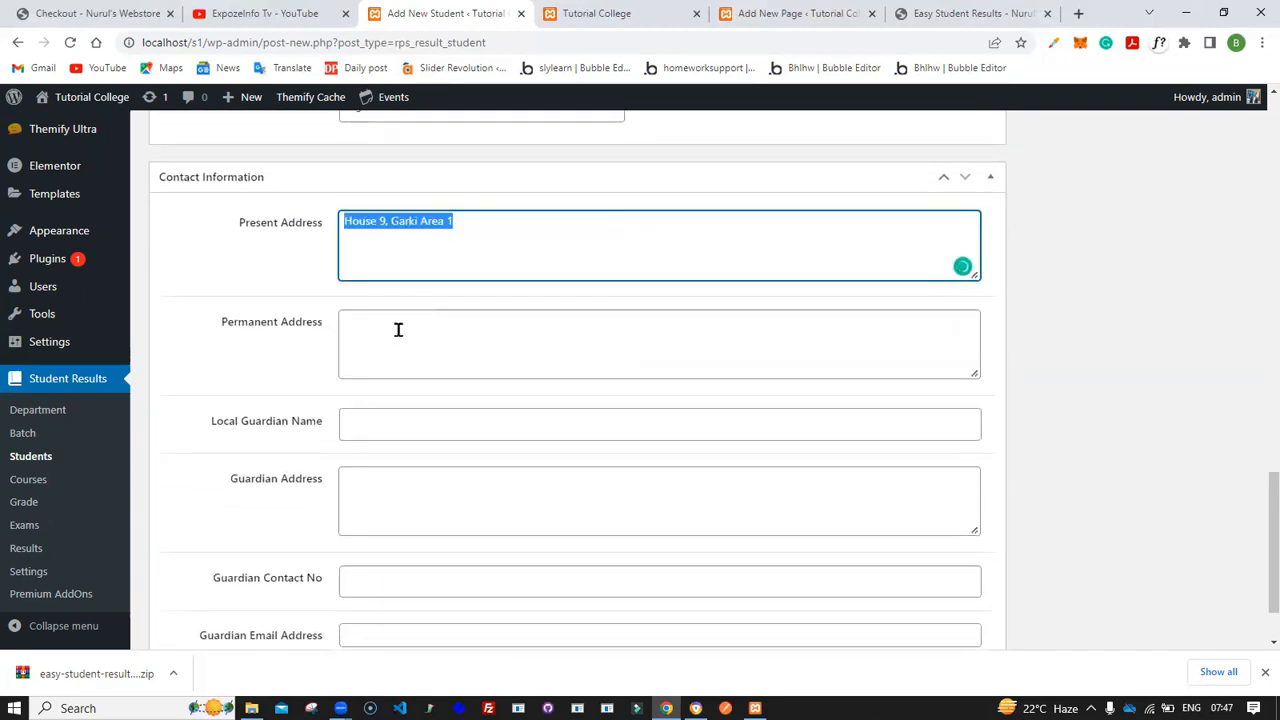
pyautogui.click(398, 330)
pyautogui.hotkey('ctrl', 'v')
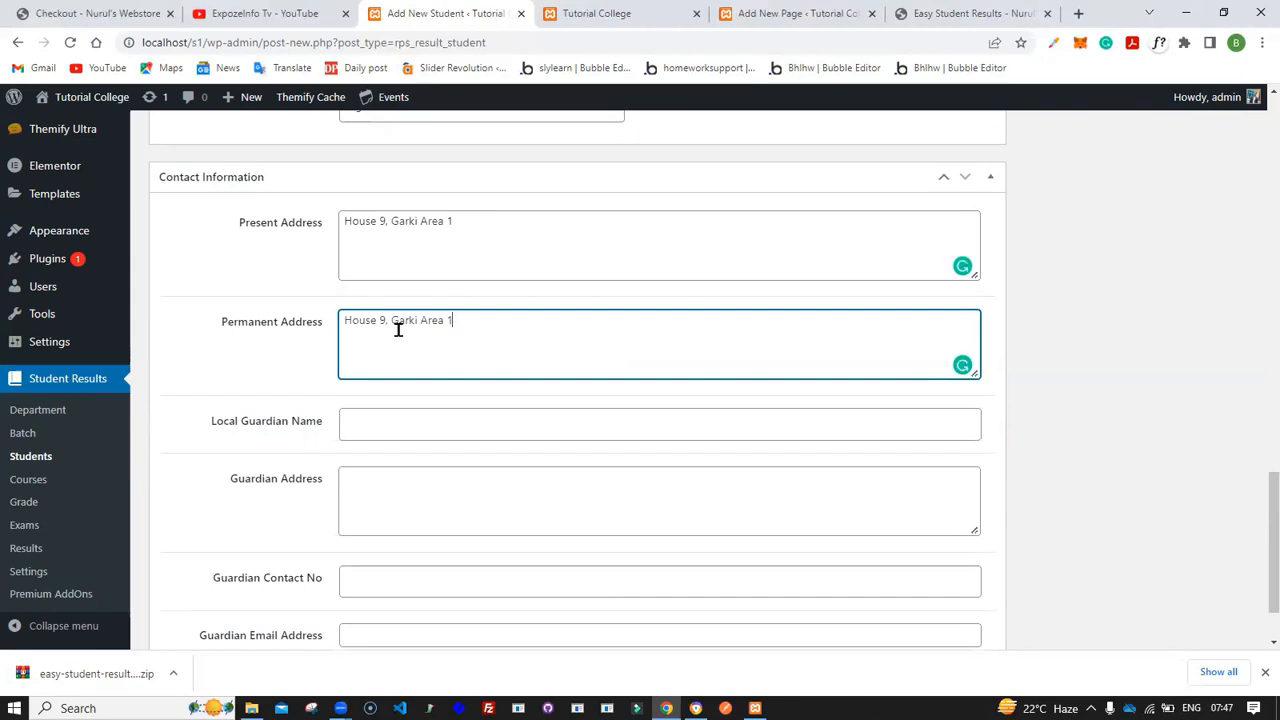
# - Enter "nil" as the local guardian name
pyautogui.click(385, 430)
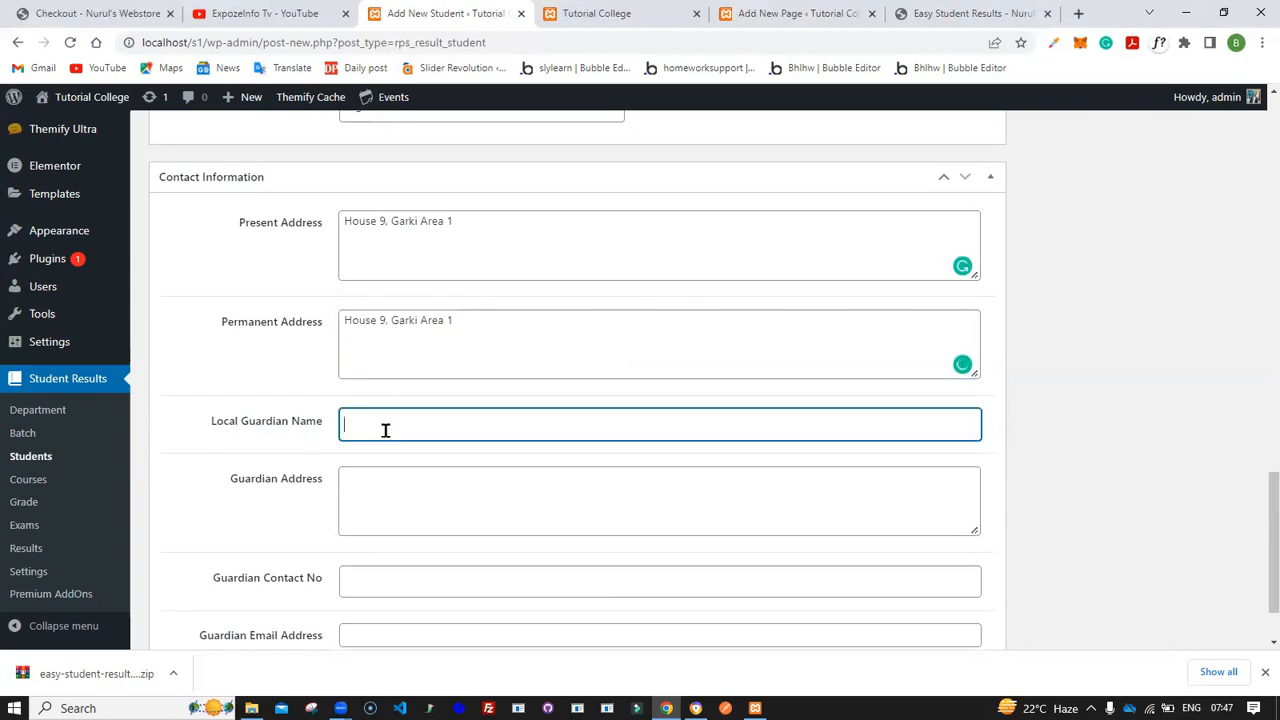
pyautogui.scroll(-1, 385, 430)
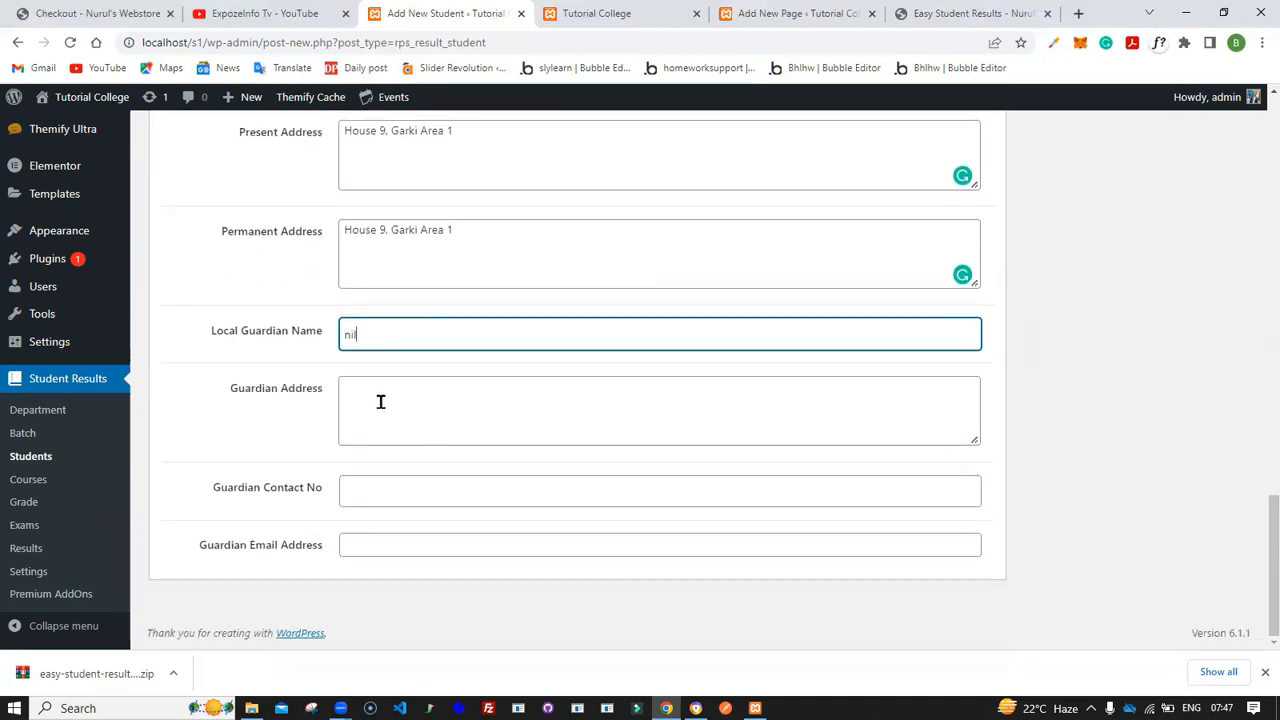
pyautogui.scroll(9, 380, 401)
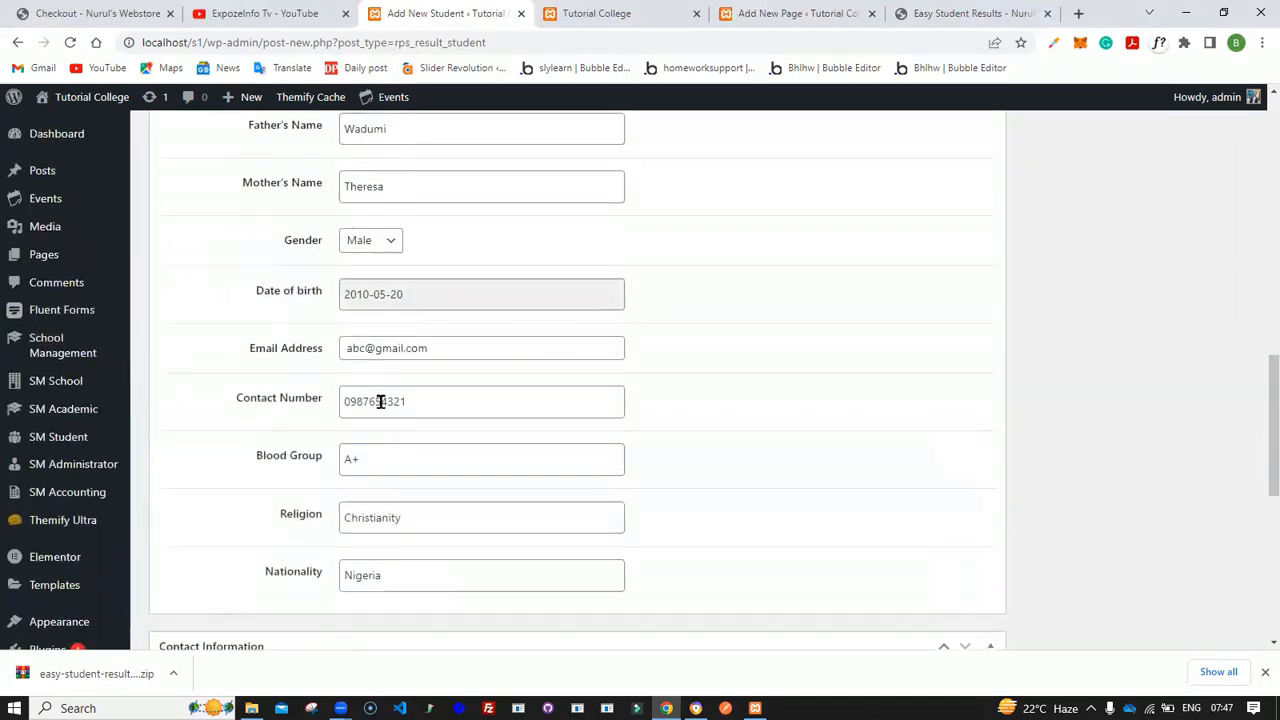
pyautogui.scroll(8, 380, 401)
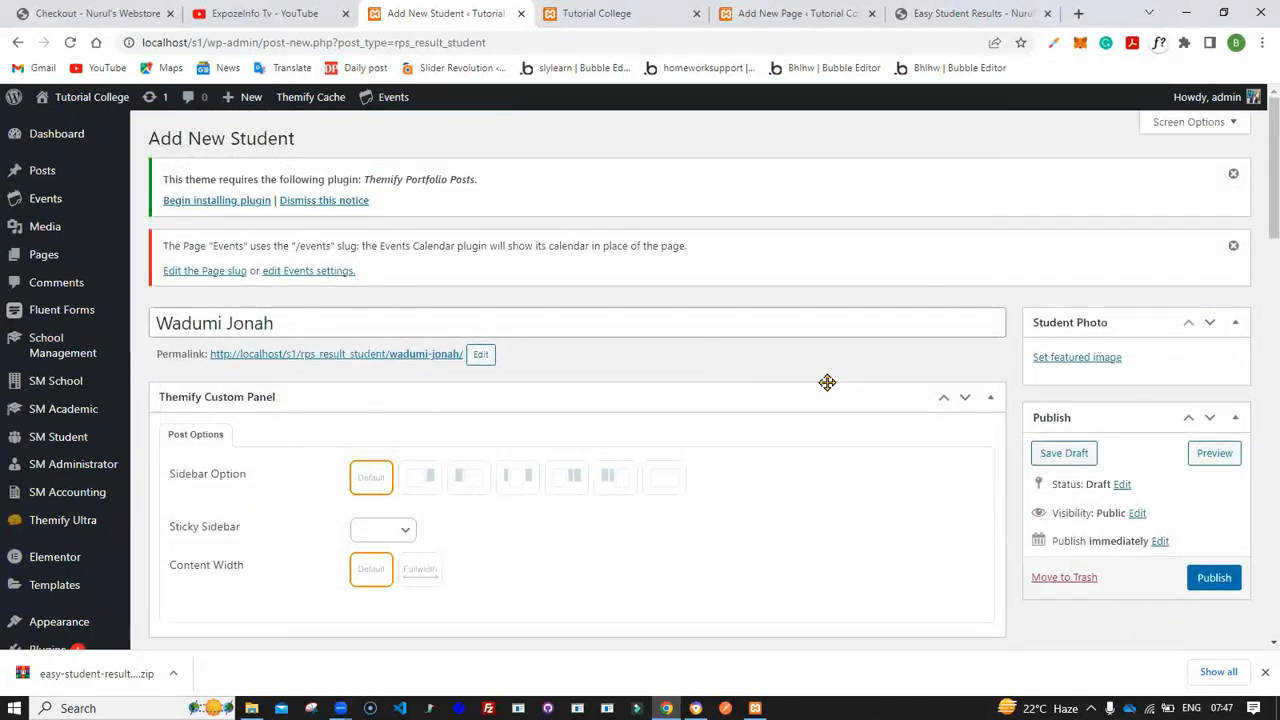
pyautogui.click(1212, 582)
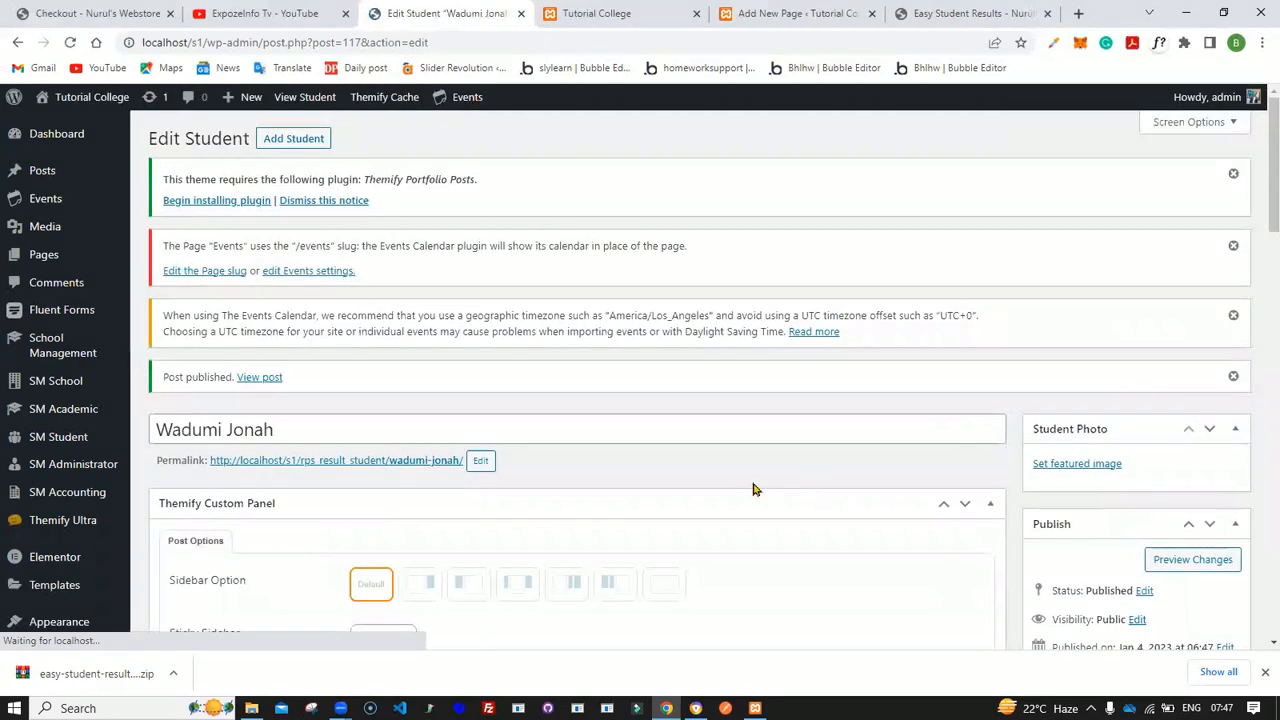
# - Open the student's permalink in a new tab, then return to review the saved student record
pyautogui.middleClick(395, 462)
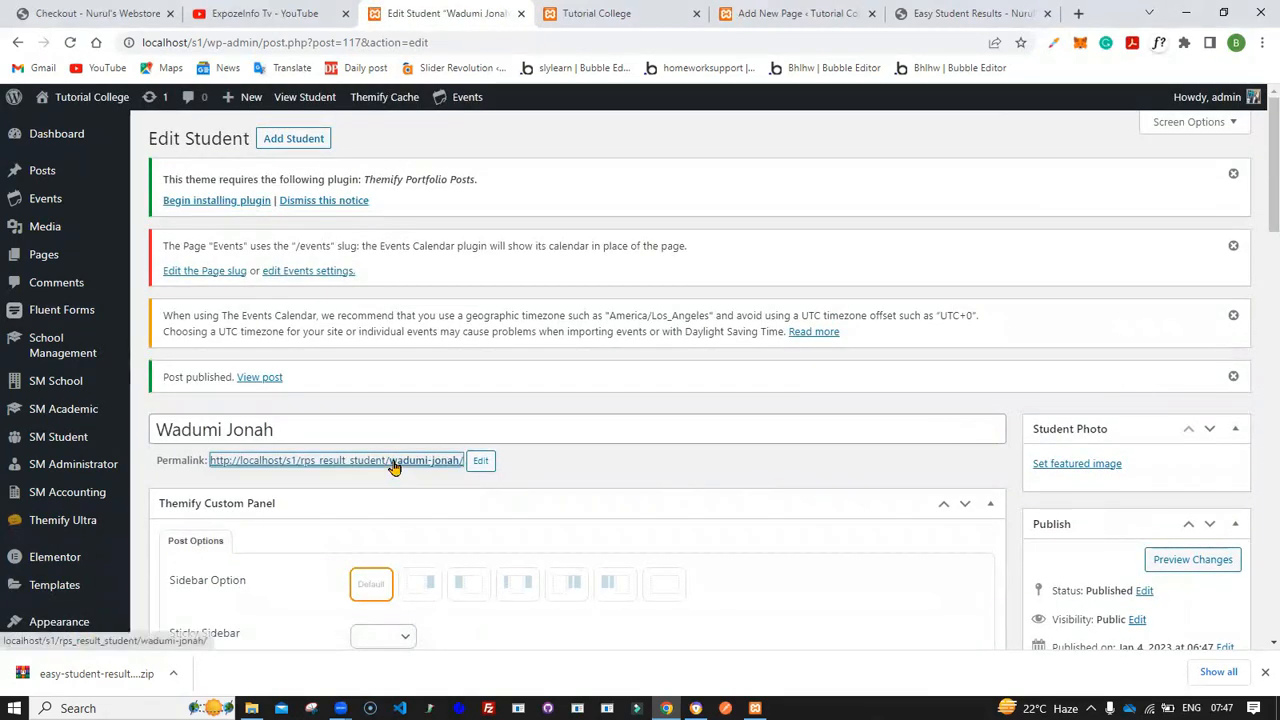
pyautogui.click(511, 12)
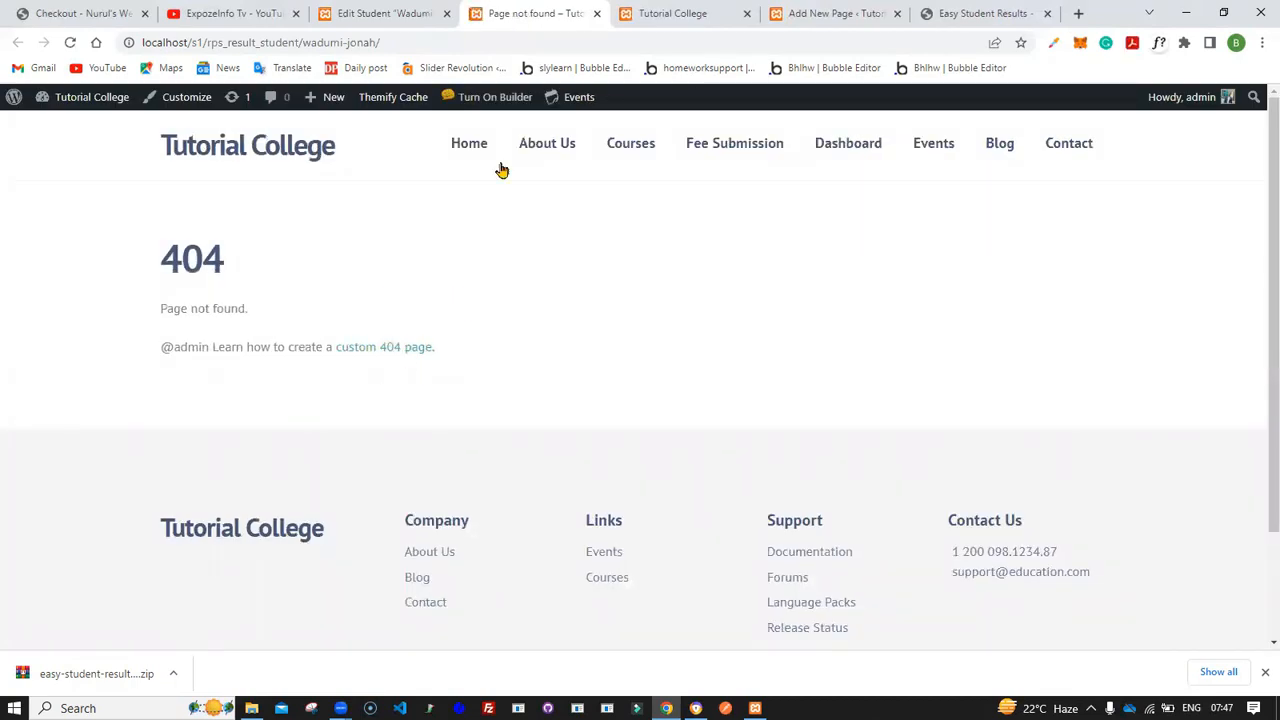
pyautogui.click(405, 12)
pyautogui.scroll(-3, 766, 471)
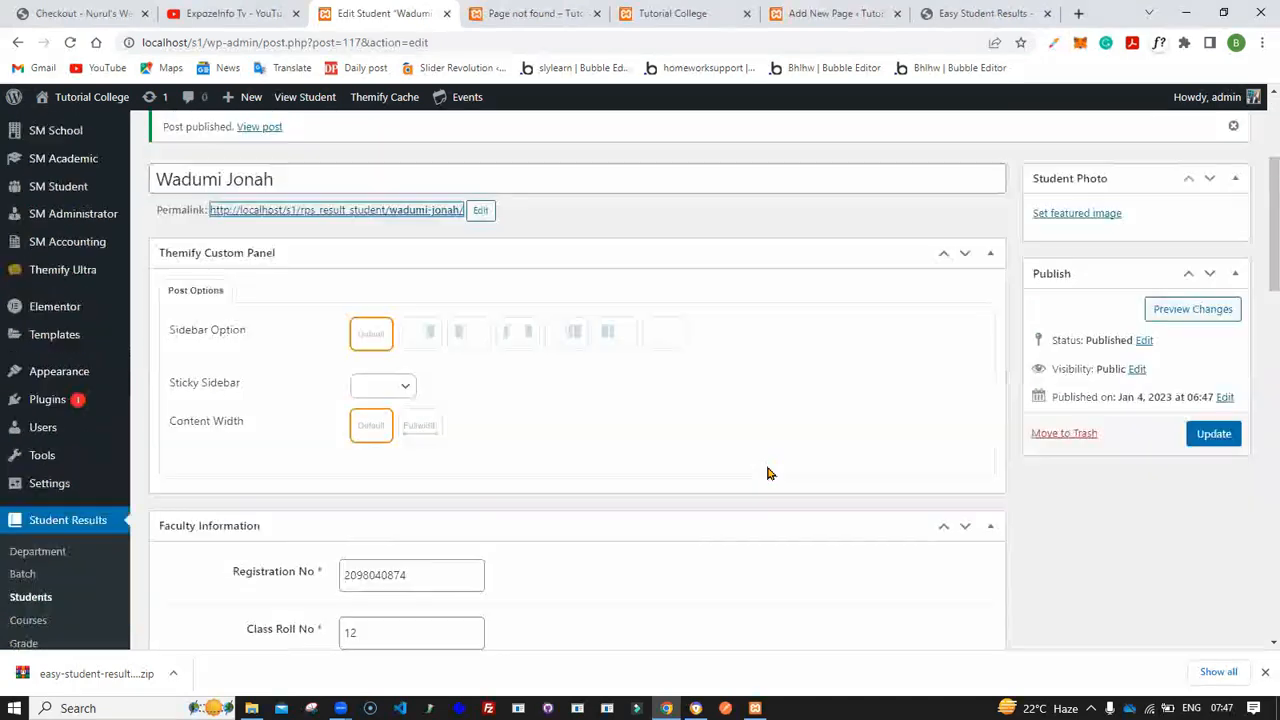
pyautogui.scroll(2, 668, 457)
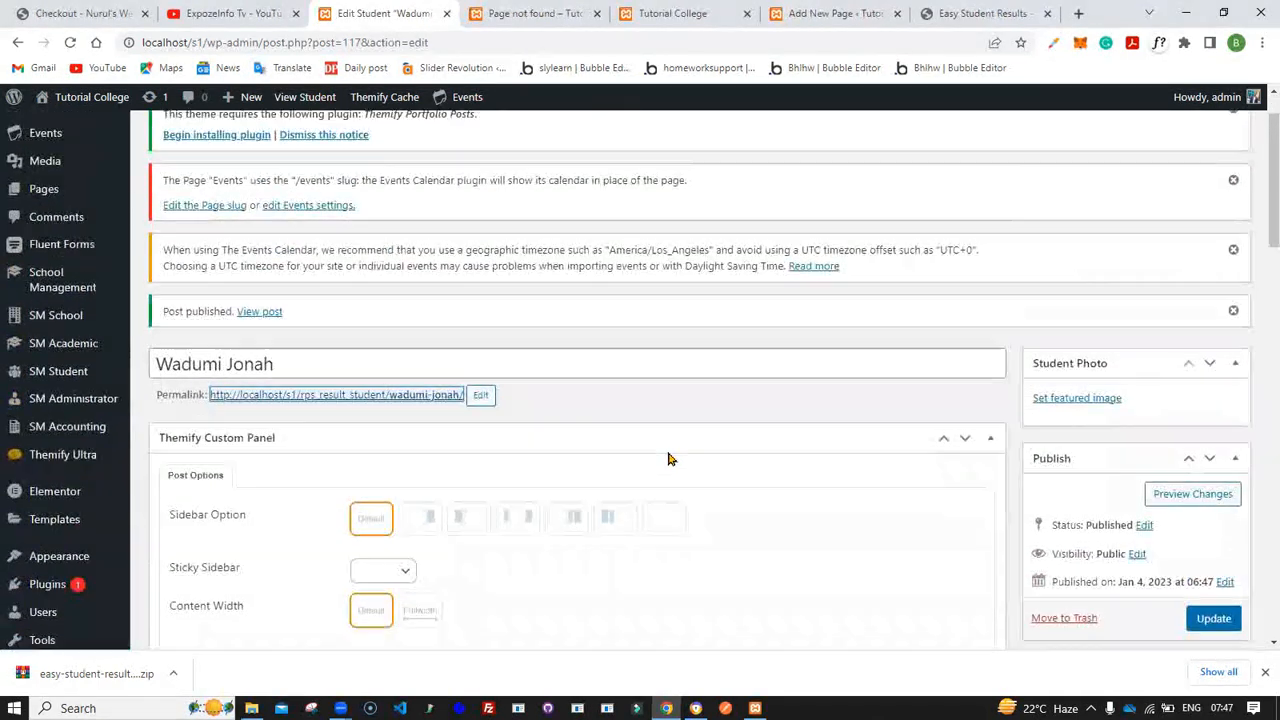
pyautogui.scroll(1, 667, 451)
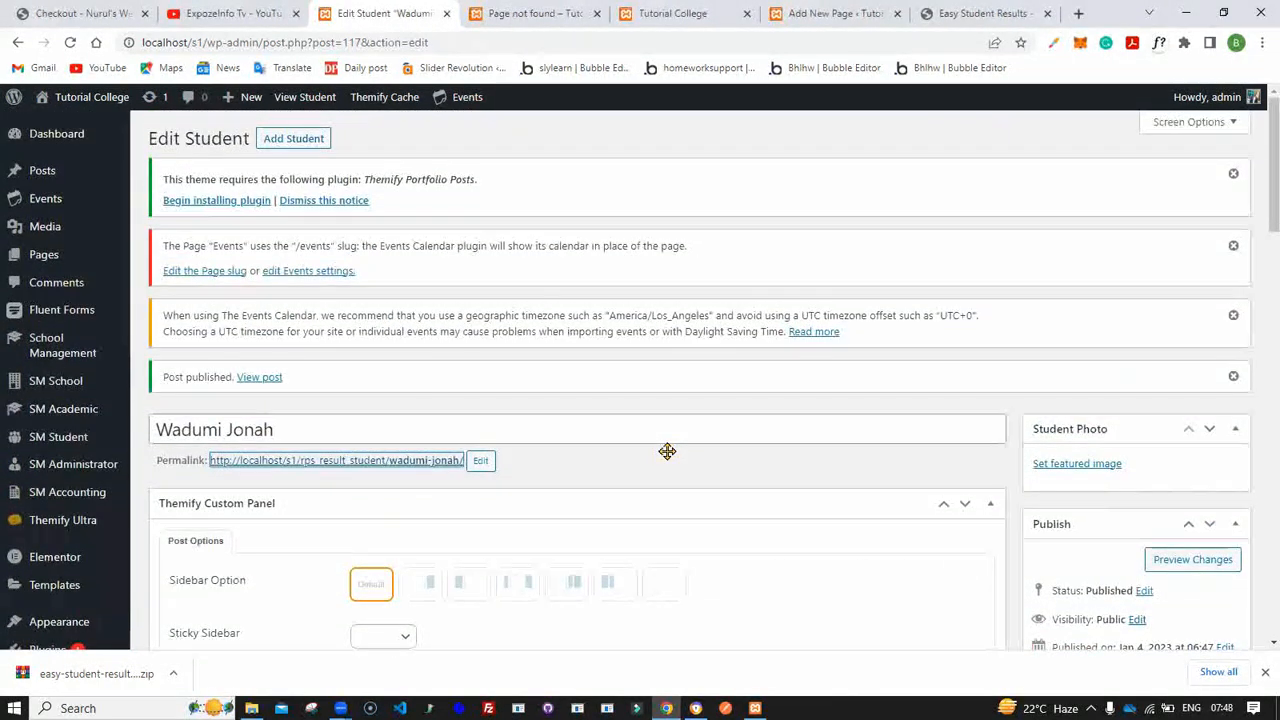
pyautogui.scroll(-6, 668, 458)
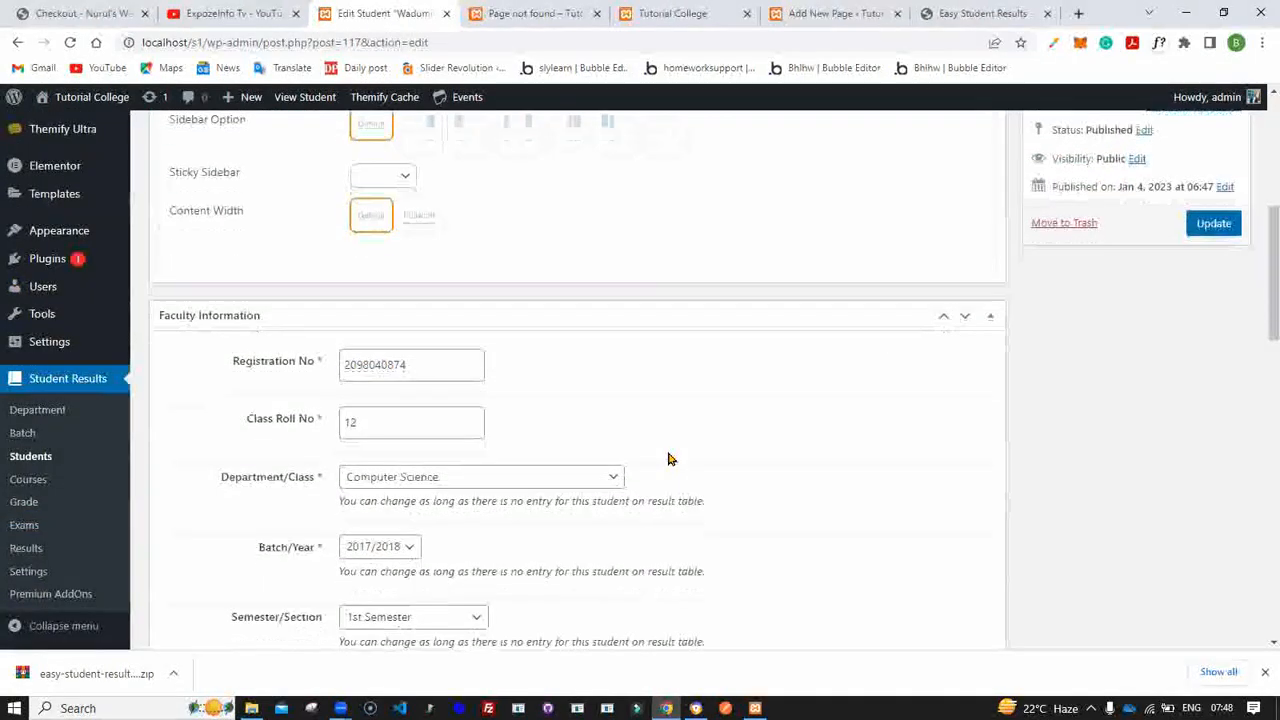
# - Add a new course titled "Basic Micro Electronics"
pyautogui.click(30, 481)
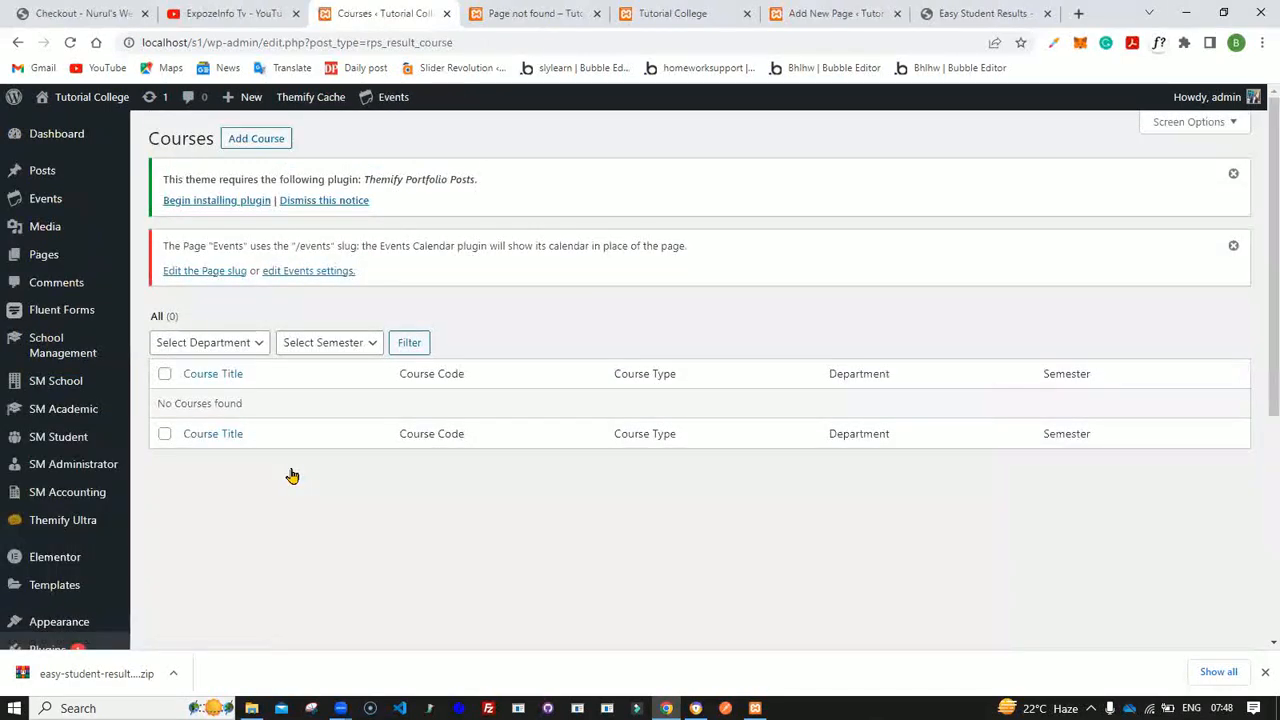
pyautogui.click(265, 143)
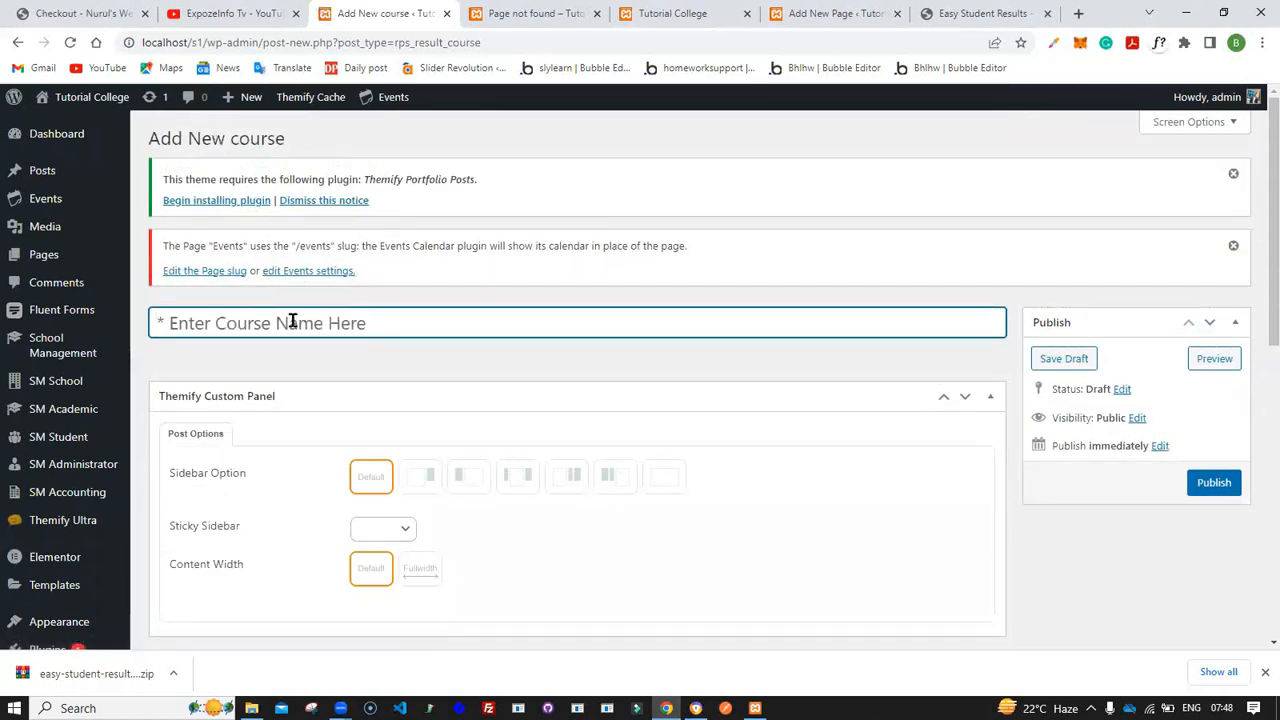
pyautogui.write('B')
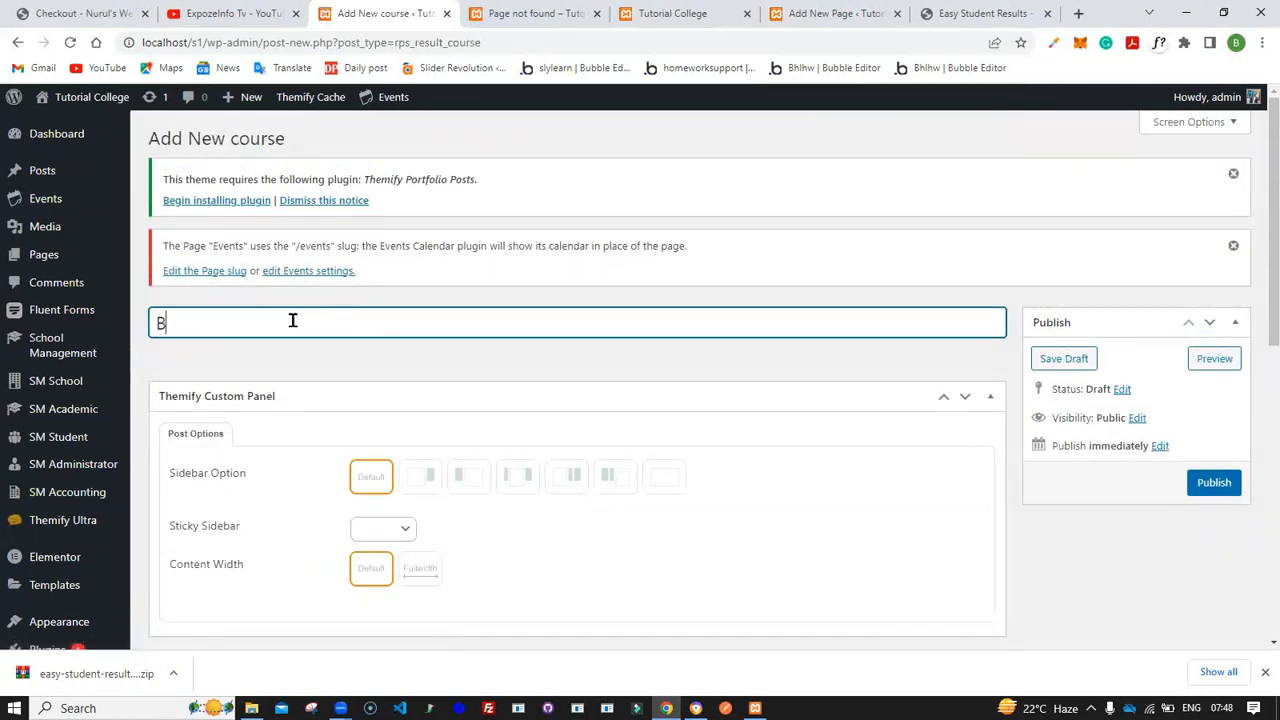
pyautogui.write('asic Micoro Electronics')
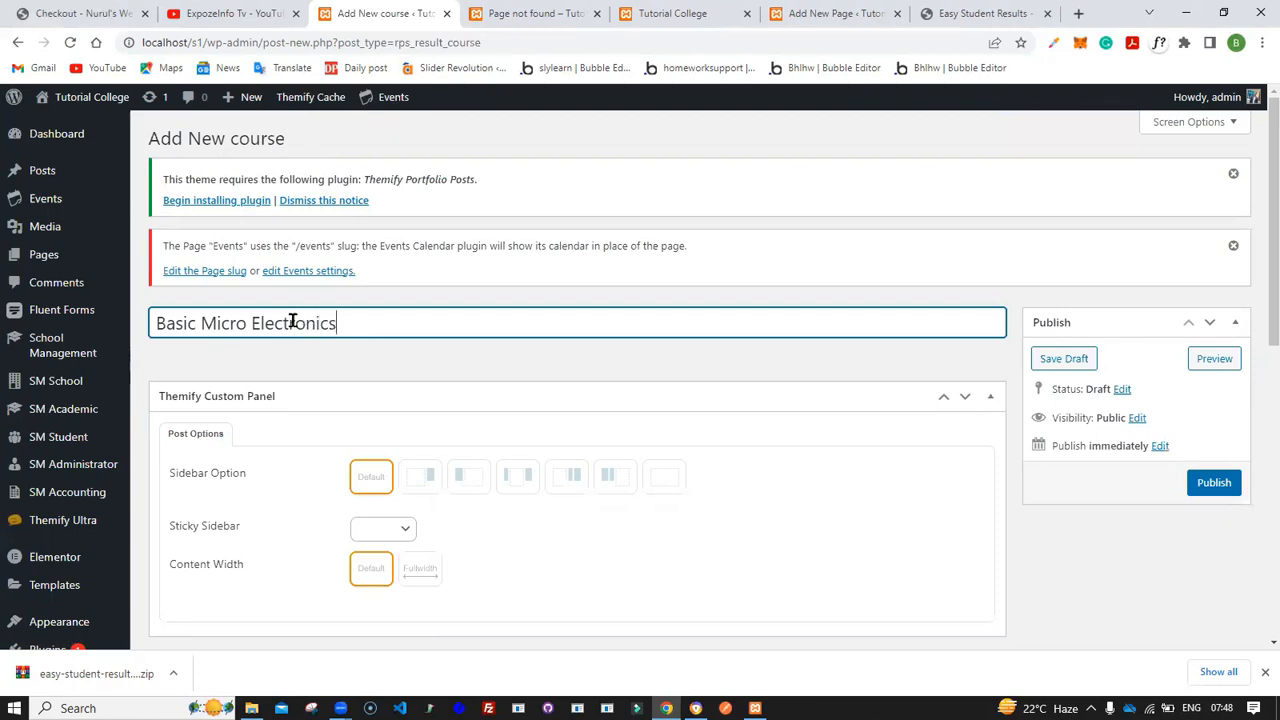
# - Set the course code to BME202 and the semester to 1st Semester
pyautogui.scroll(-4, 292, 320)
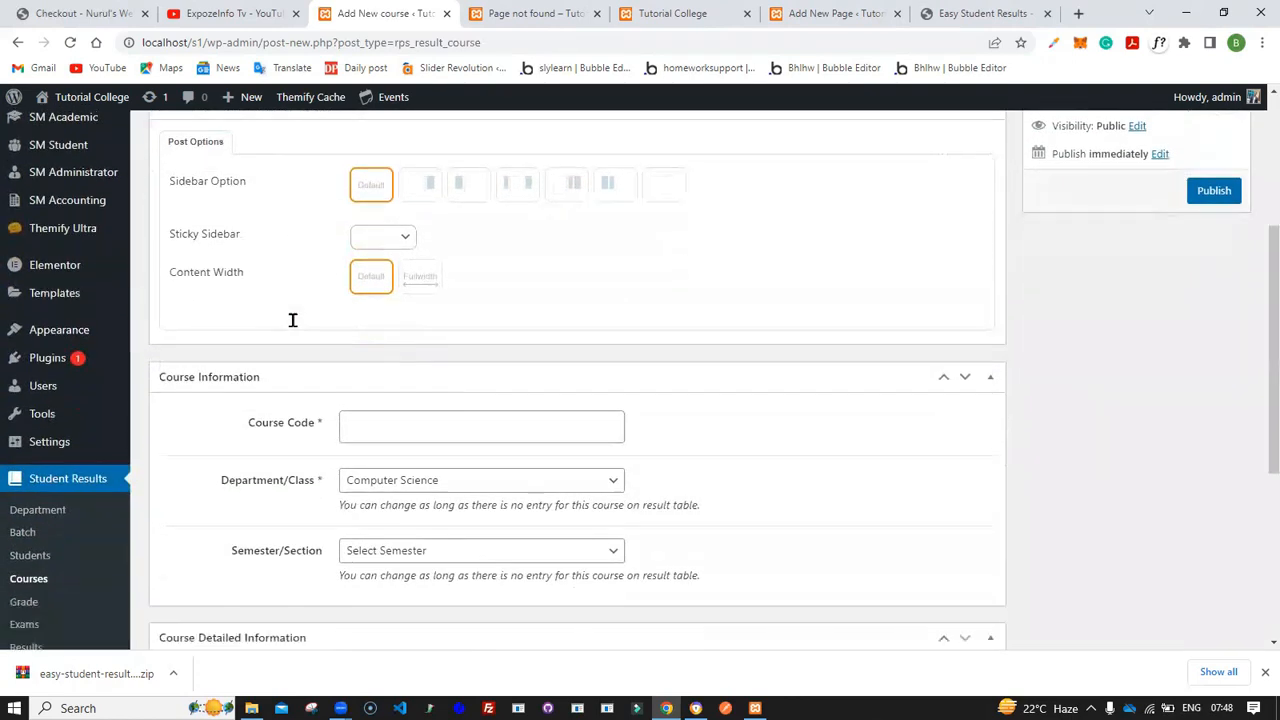
pyautogui.click(391, 329)
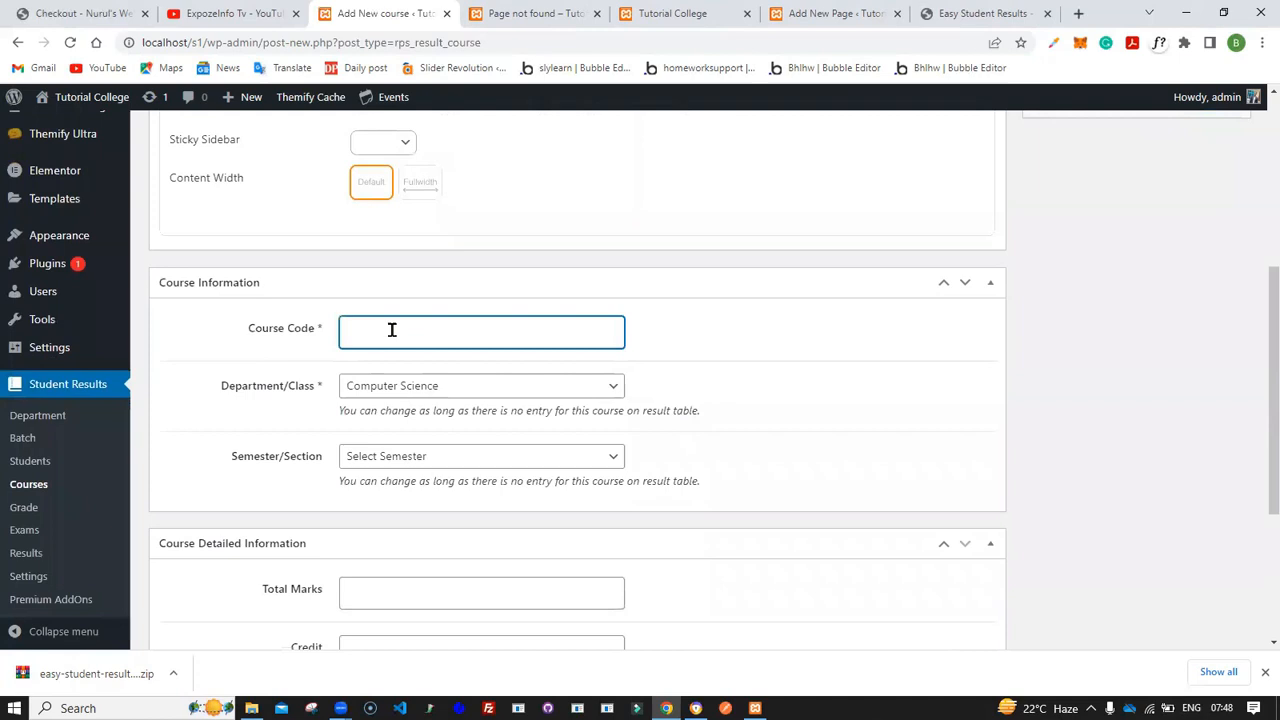
pyautogui.write('BME202')
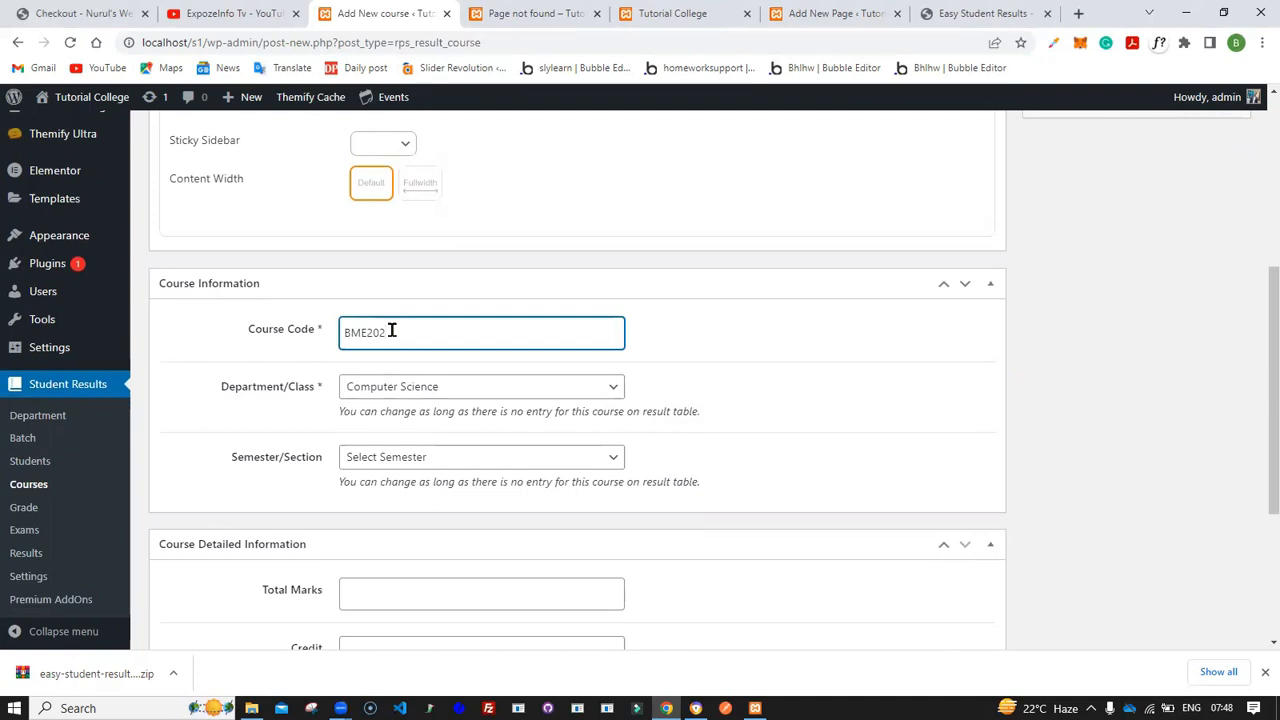
pyautogui.scroll(-1, 391, 329)
pyautogui.click(423, 354)
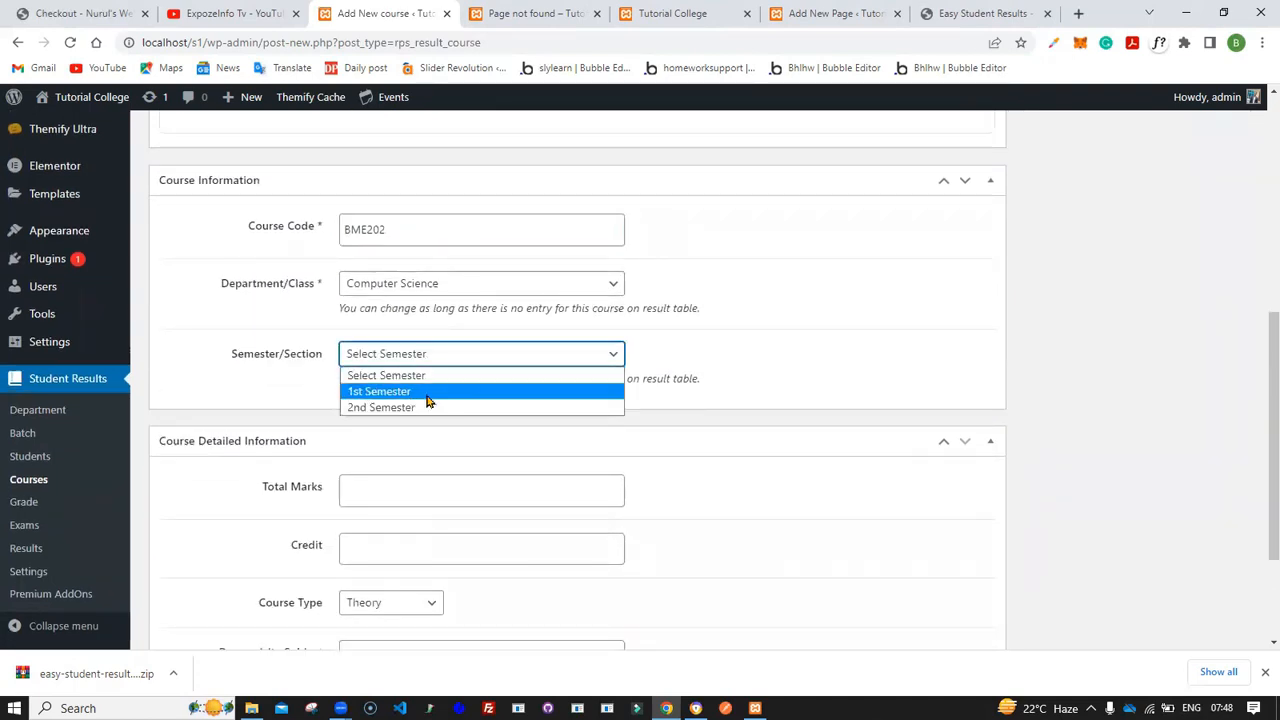
pyautogui.click(428, 392)
# - Set the course's total marks to 100 and keep the course type as Theory
pyautogui.scroll(-1, 428, 400)
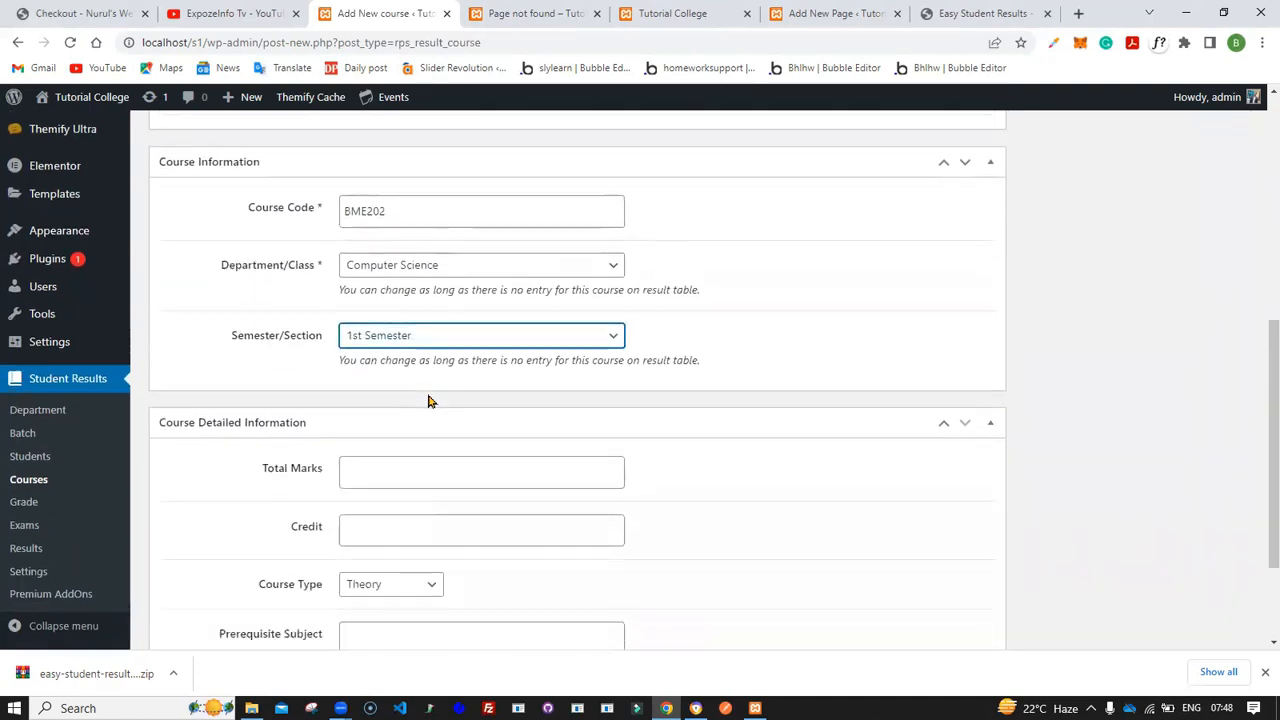
pyautogui.click(397, 383)
pyautogui.write('100')
pyautogui.click(393, 441)
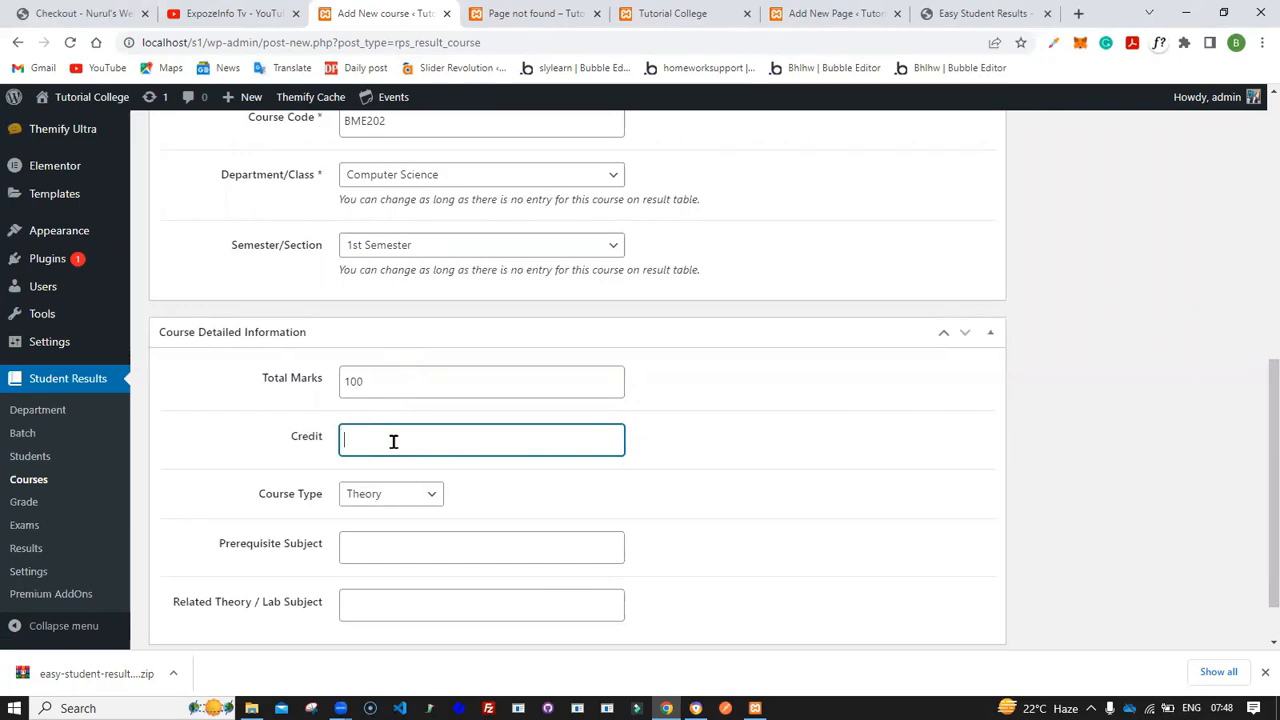
pyautogui.click(423, 496)
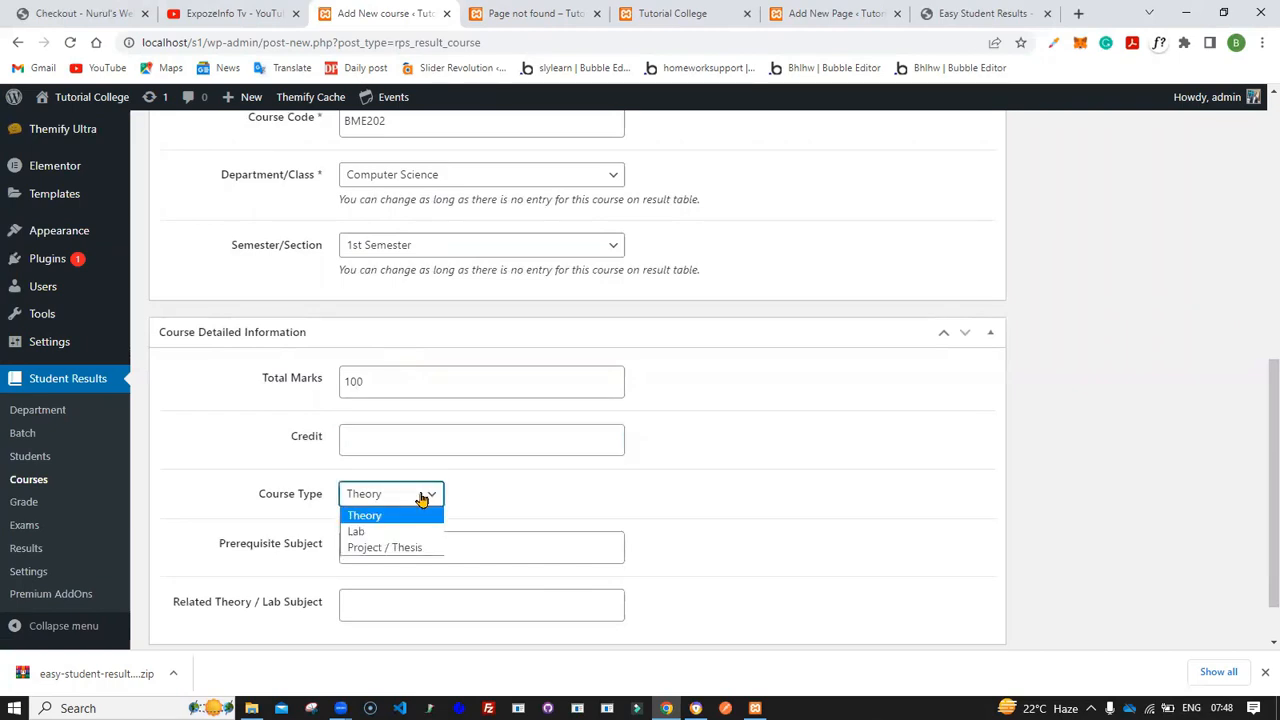
pyautogui.click(421, 520)
pyautogui.click(400, 446)
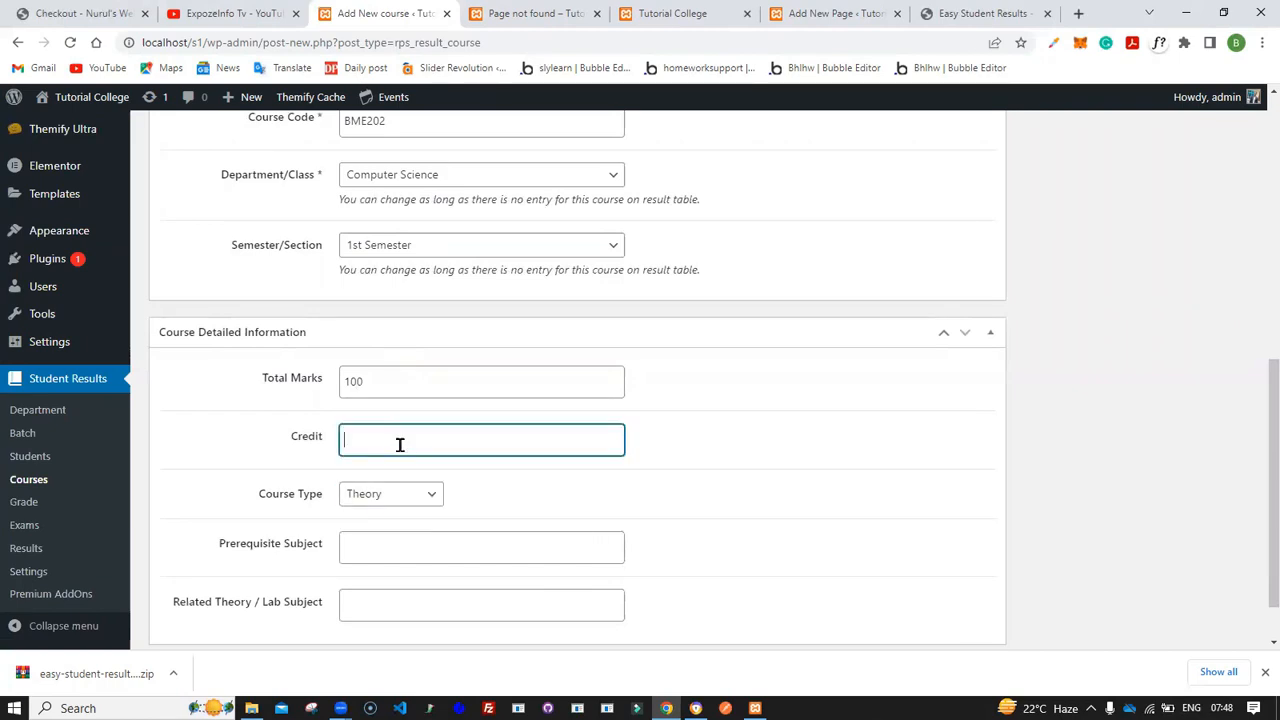
# - Publish the Basic Micro Electronics course
pyautogui.scroll(-1, 400, 446)
pyautogui.click(357, 482)
pyautogui.scroll(10, 389, 532)
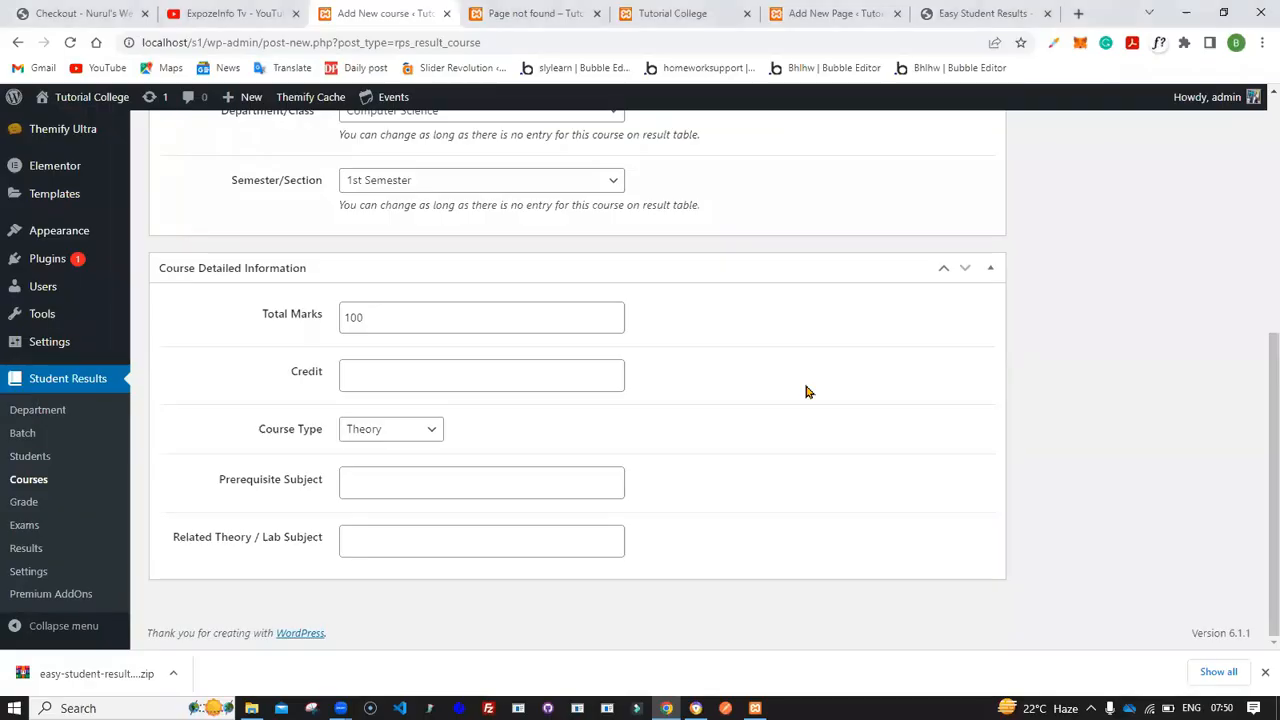
pyautogui.scroll(1, 806, 390)
pyautogui.scroll(4, 806, 390)
pyautogui.scroll(-1, 805, 384)
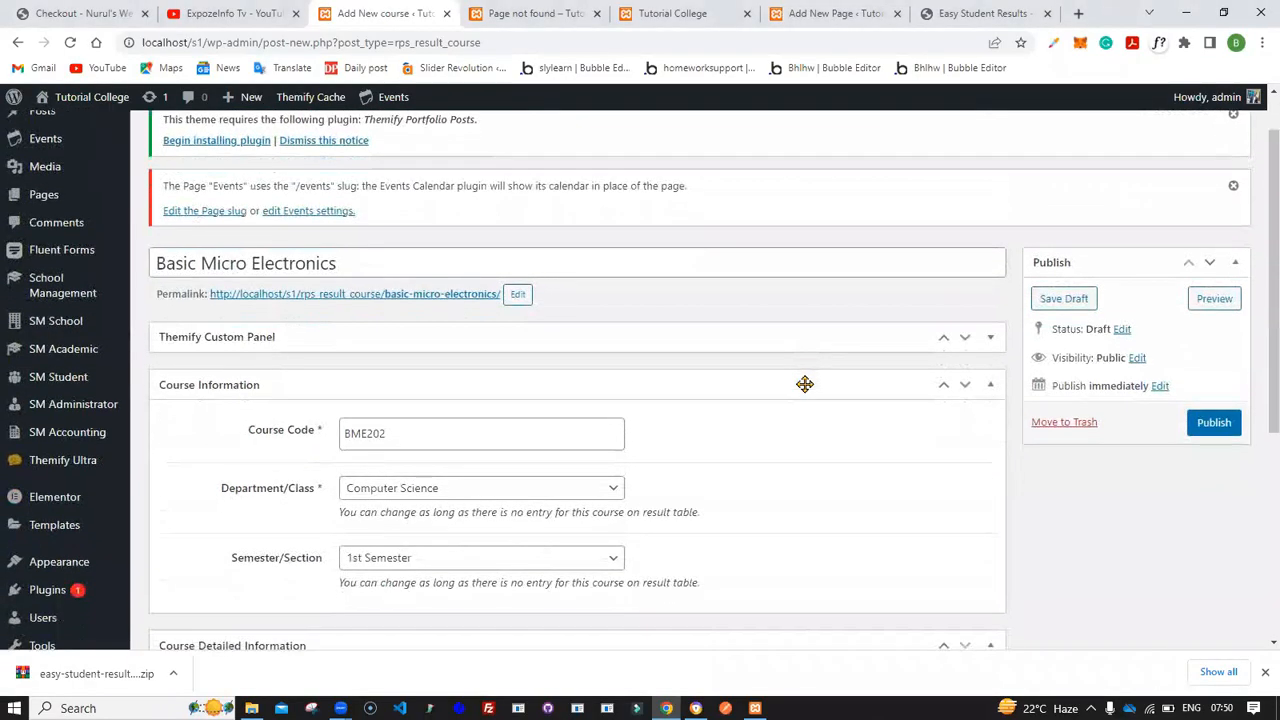
pyautogui.click(1211, 427)
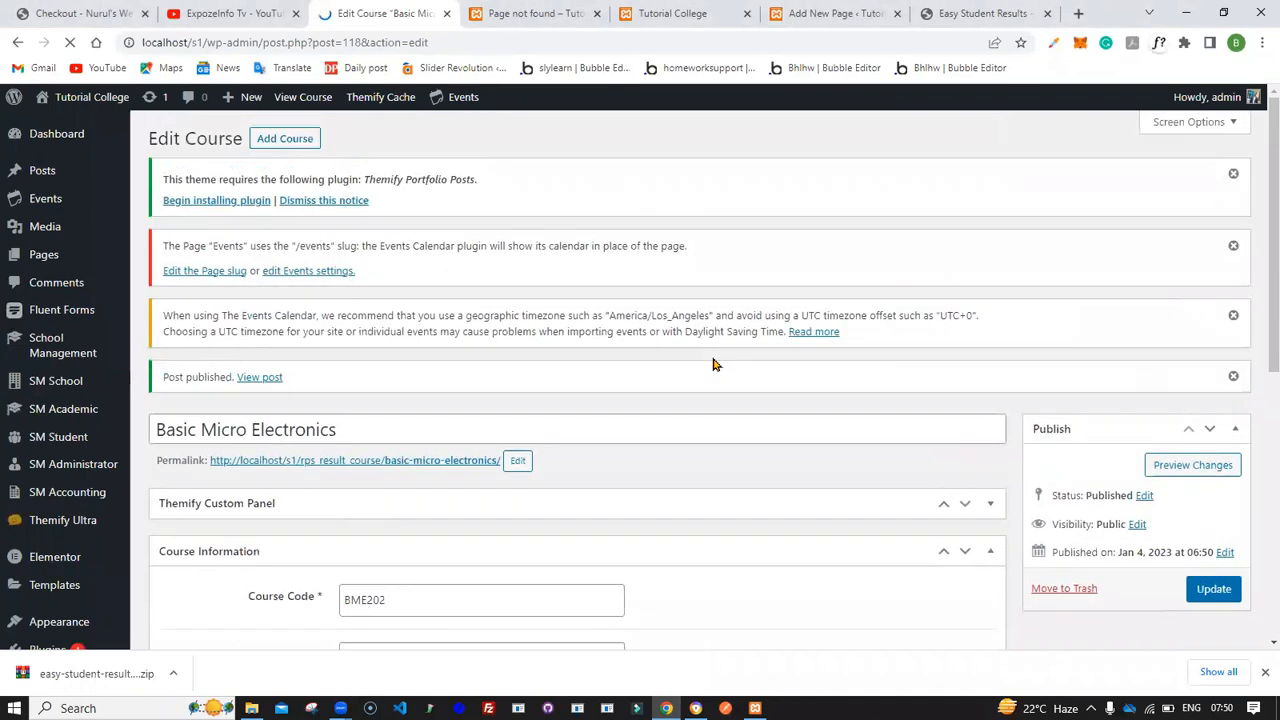
# - Add another new course titled "Calculus"
pyautogui.click(299, 143)
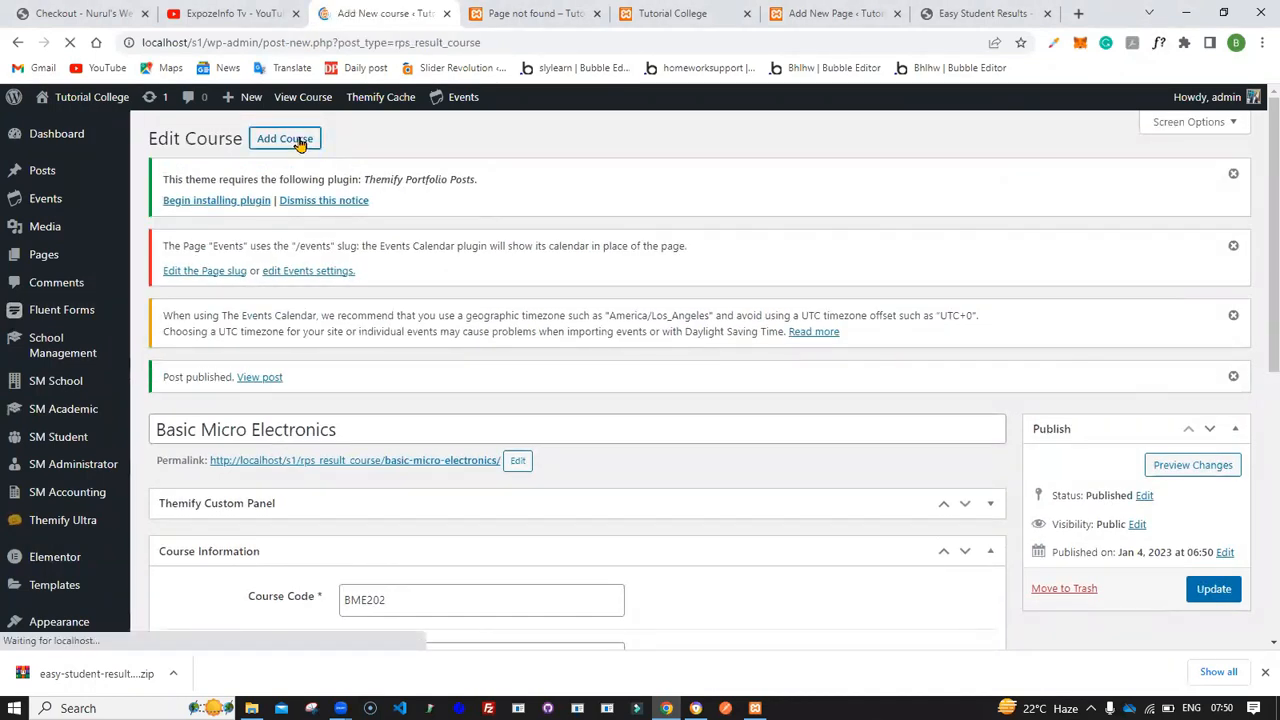
pyautogui.write('Cla')
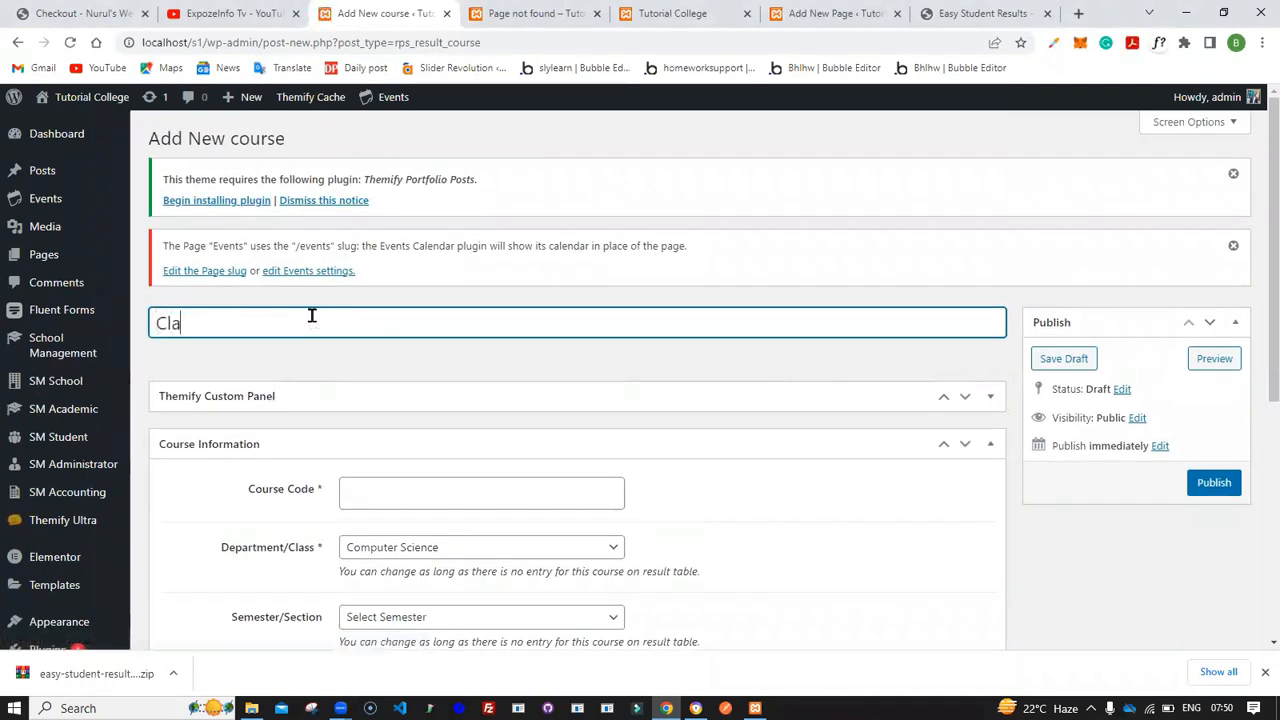
pyautogui.write('culus')
pyautogui.press('BackSpace')
pyautogui.write('lus')
pyautogui.scroll(-1, 660, 490)
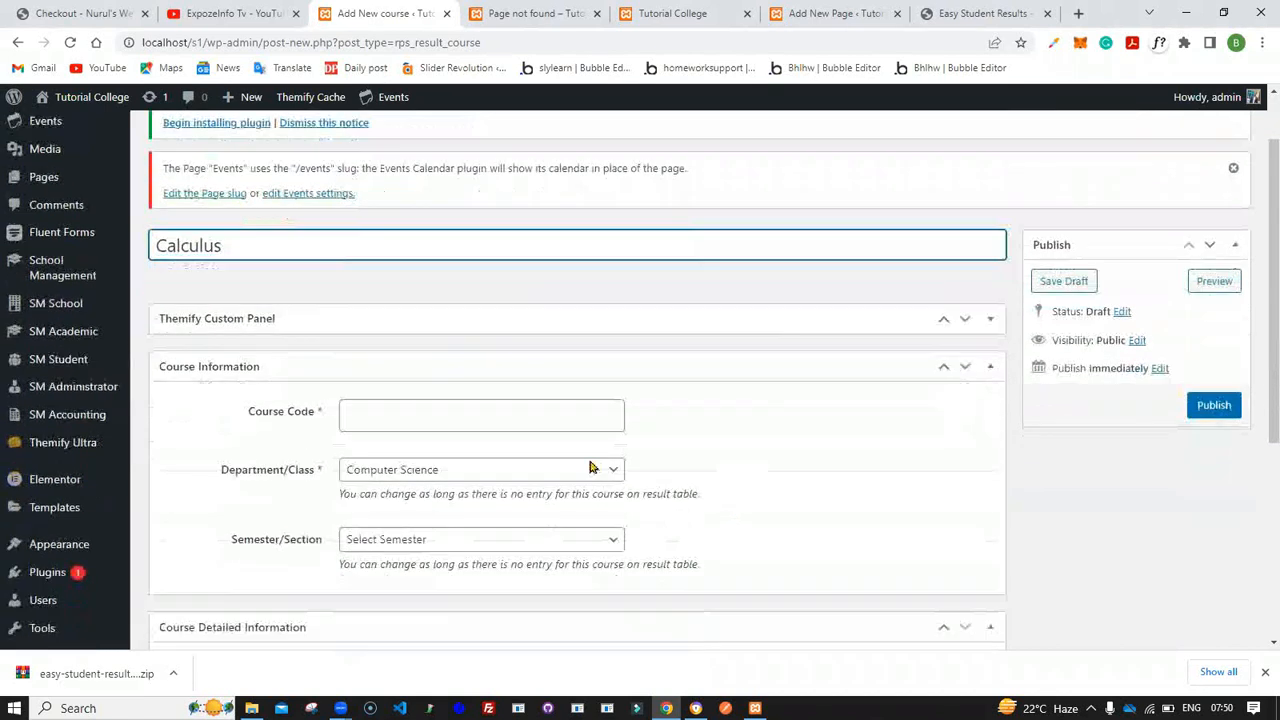
# - Set the Calculus course code to MTH203 and the semester to 1st Semester
pyautogui.click(474, 414)
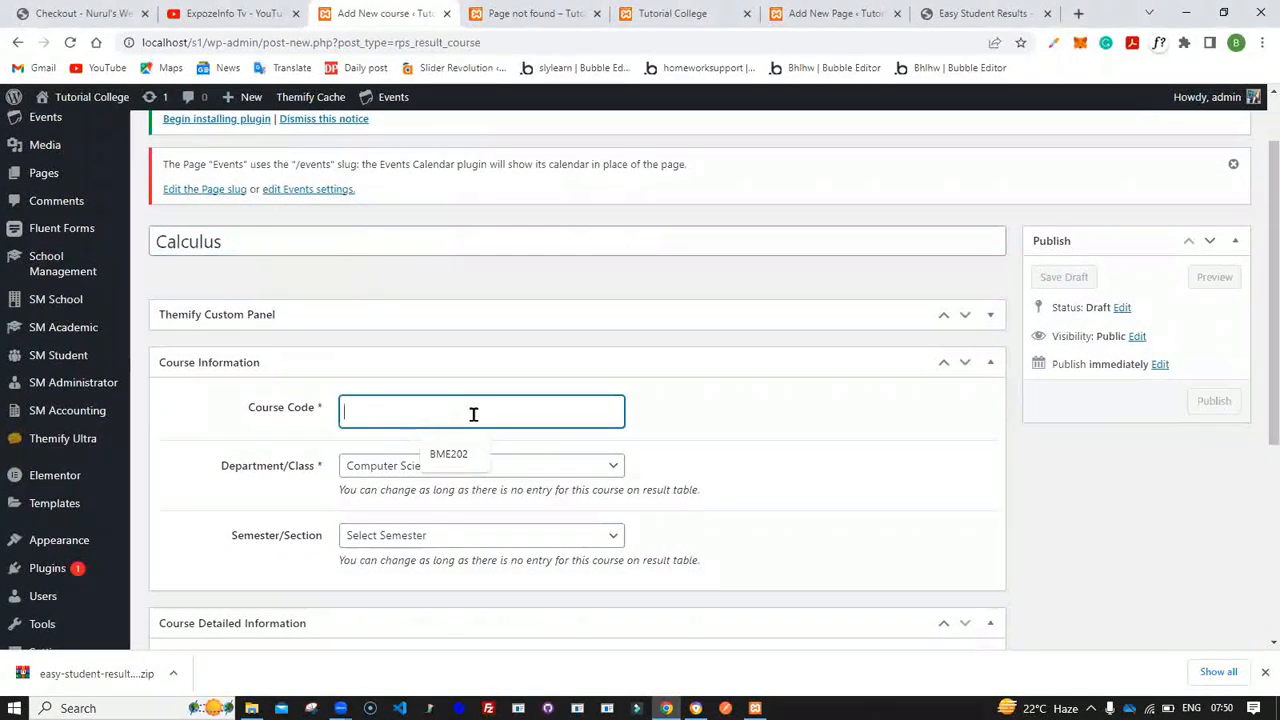
pyautogui.write('MTH203')
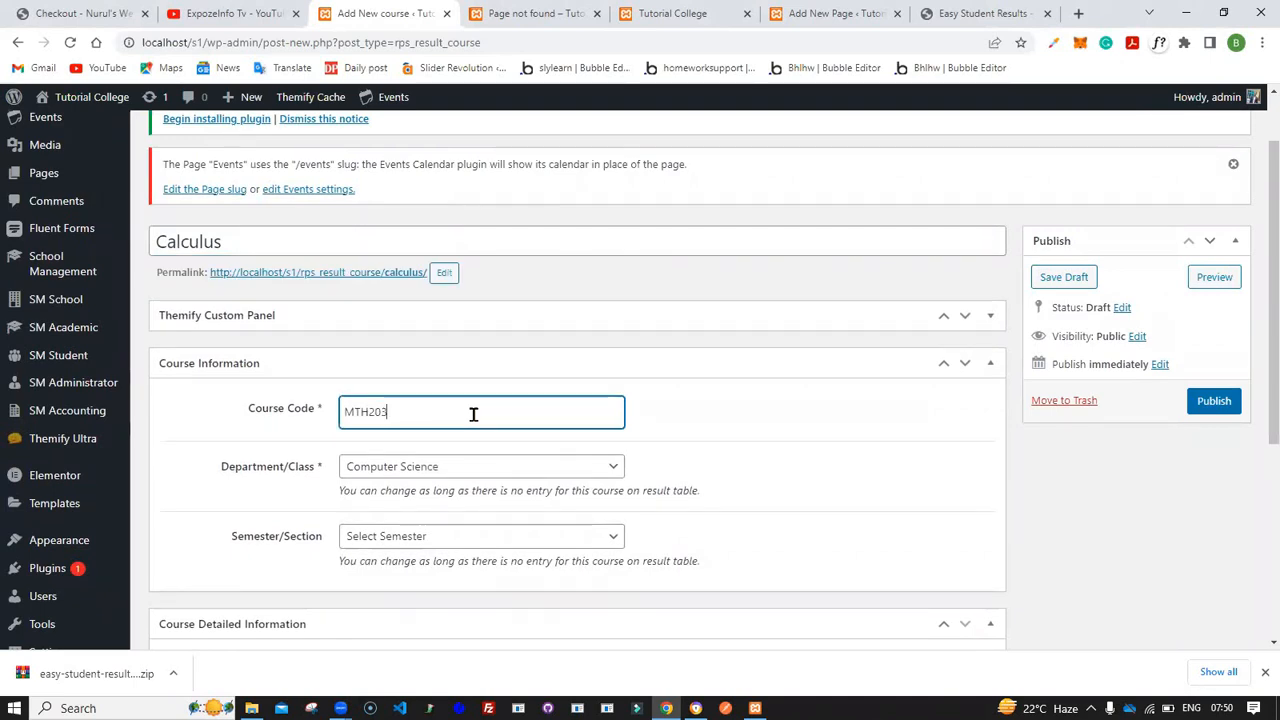
pyautogui.scroll(-2, 474, 414)
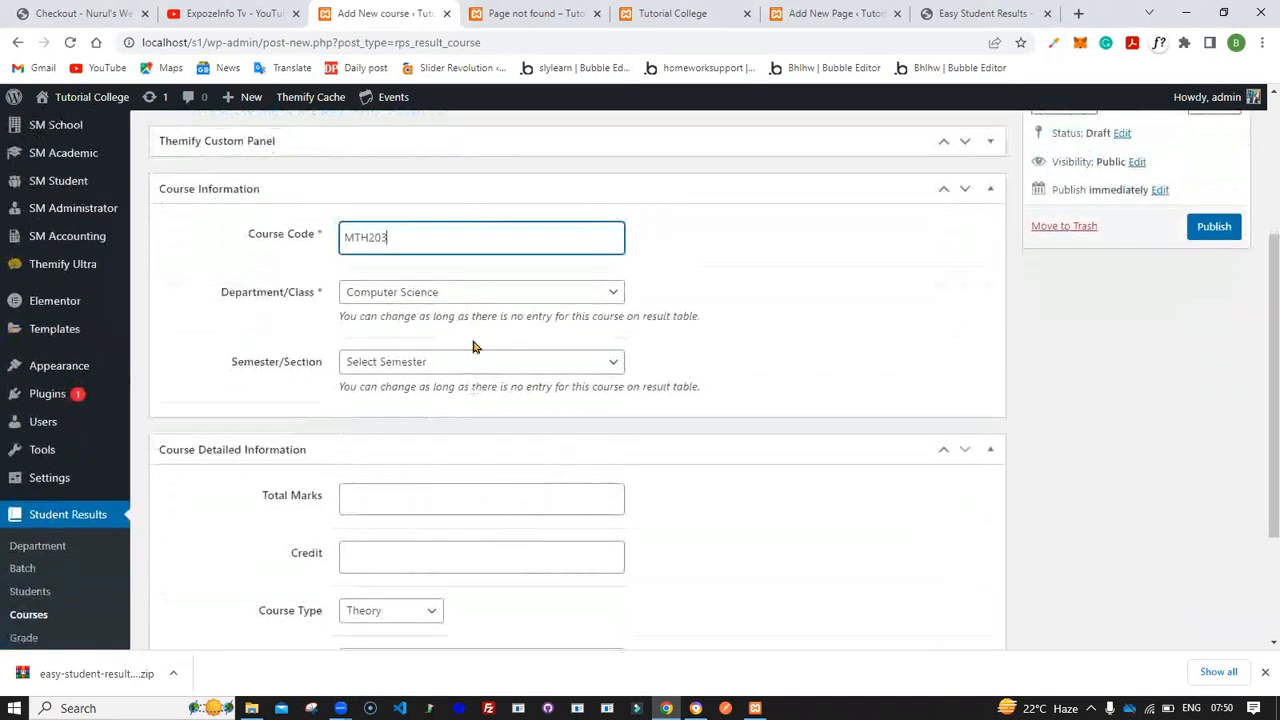
pyautogui.click(483, 362)
pyautogui.click(477, 399)
# - Set the course's total marks to 100 and keep the course type as Theory
pyautogui.scroll(-2, 477, 400)
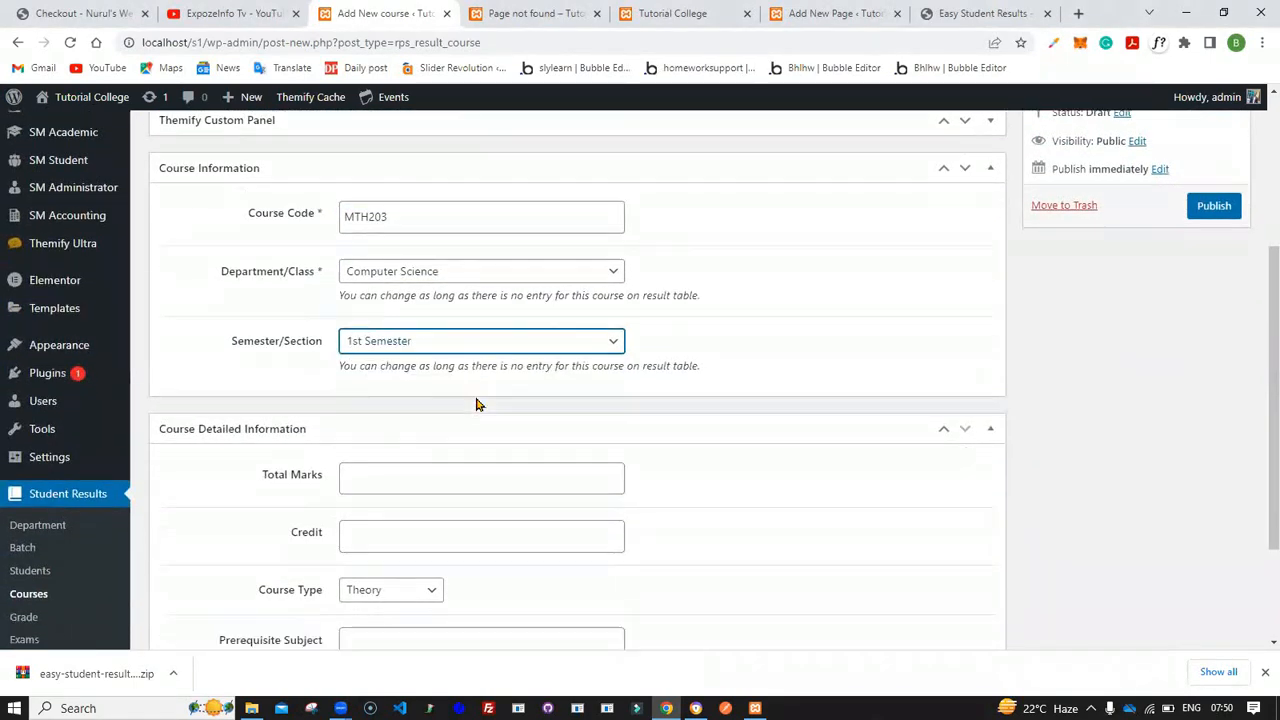
pyautogui.click(449, 380)
pyautogui.click(438, 422)
pyautogui.click(426, 501)
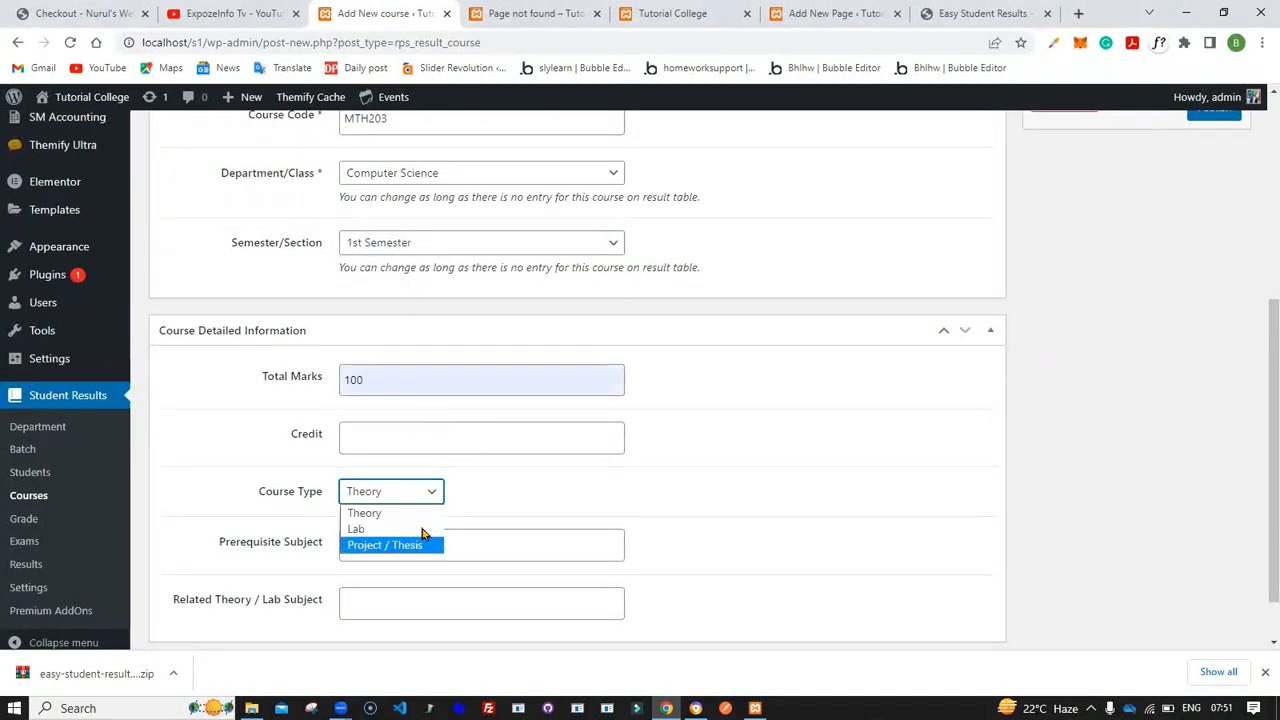
pyautogui.click(421, 516)
# - Publish the Calculus course
pyautogui.scroll(-1, 419, 520)
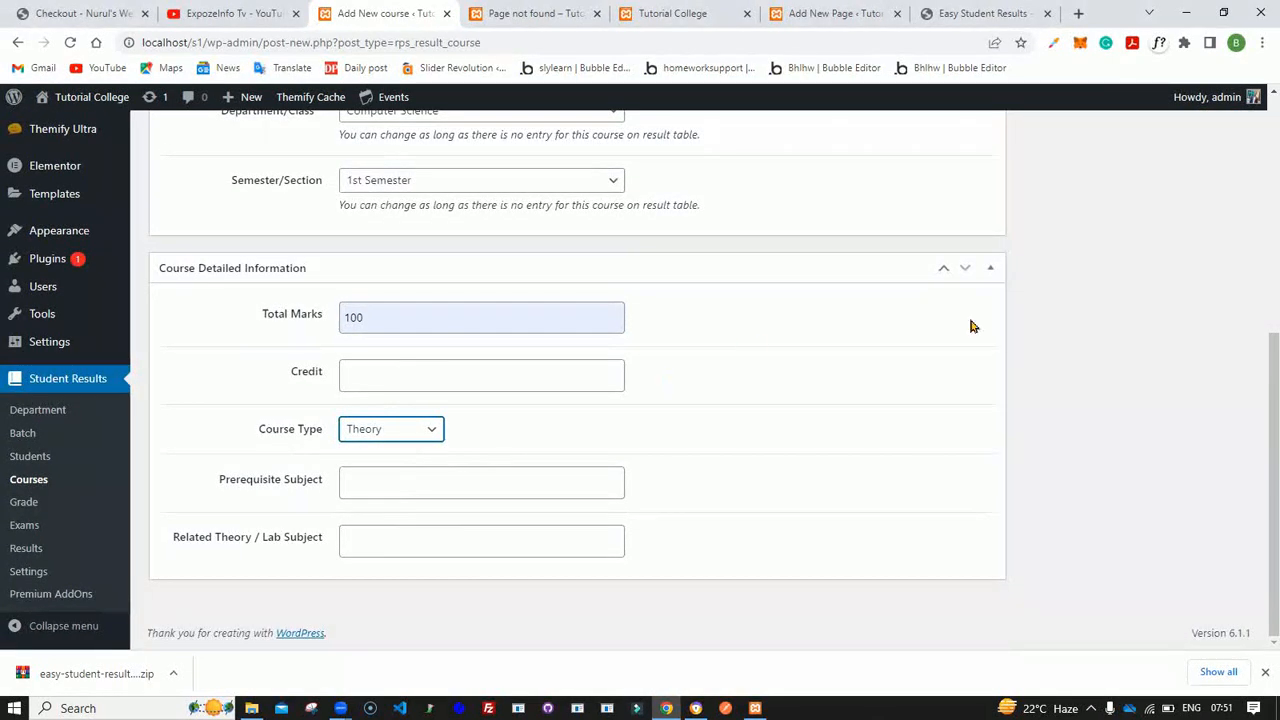
pyautogui.scroll(5, 1069, 363)
pyautogui.click(1214, 470)
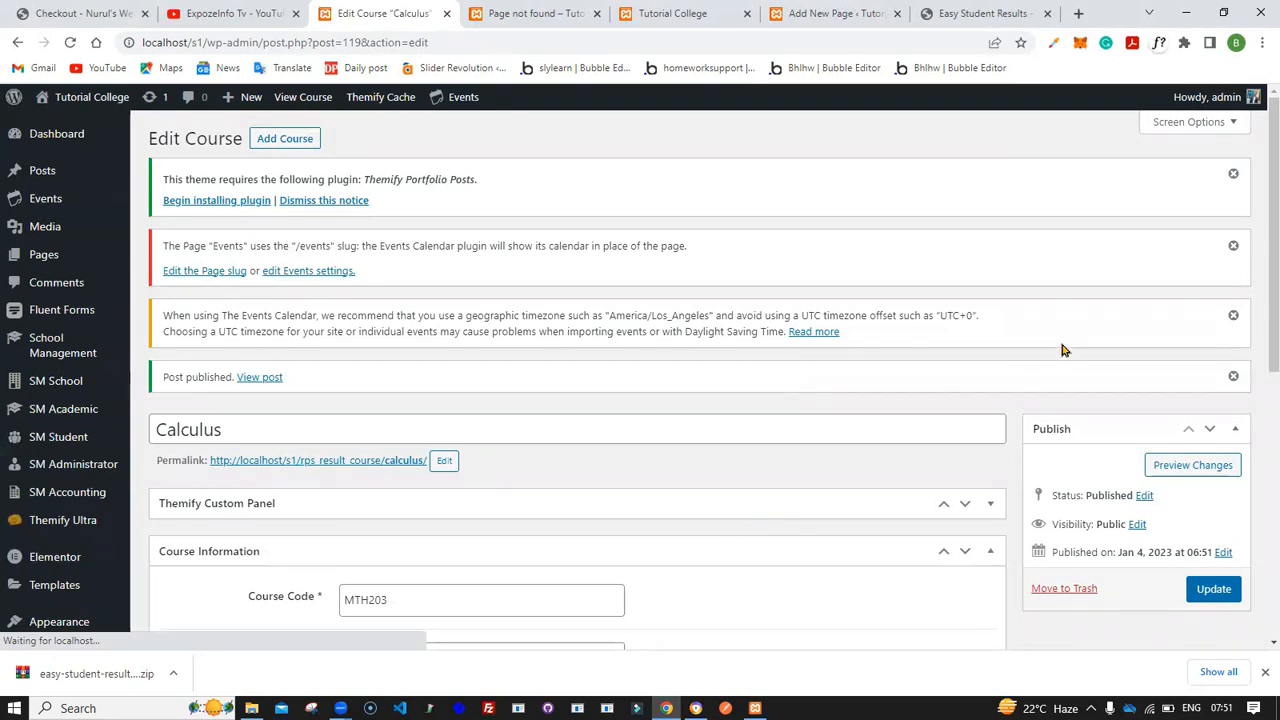
# - Add a new course titled "Computer Architecture" with course code CMP205
pyautogui.click(285, 142)
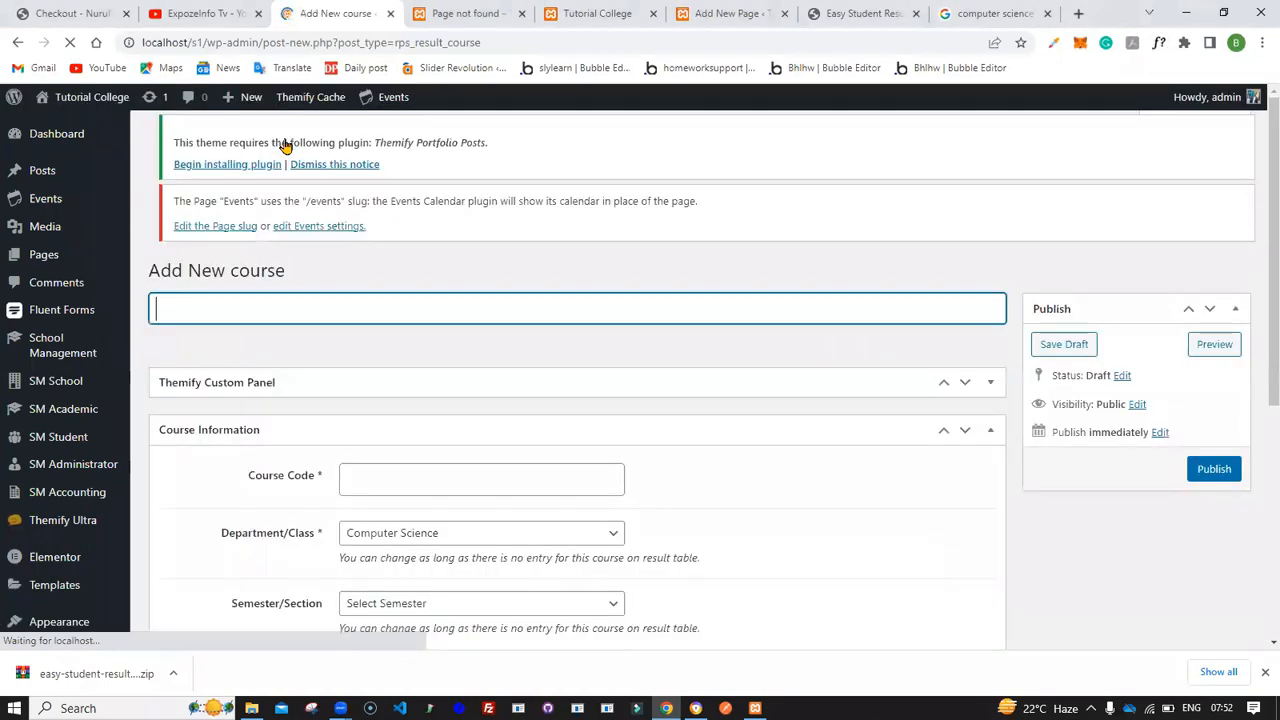
pyautogui.write('Computer Architecture')
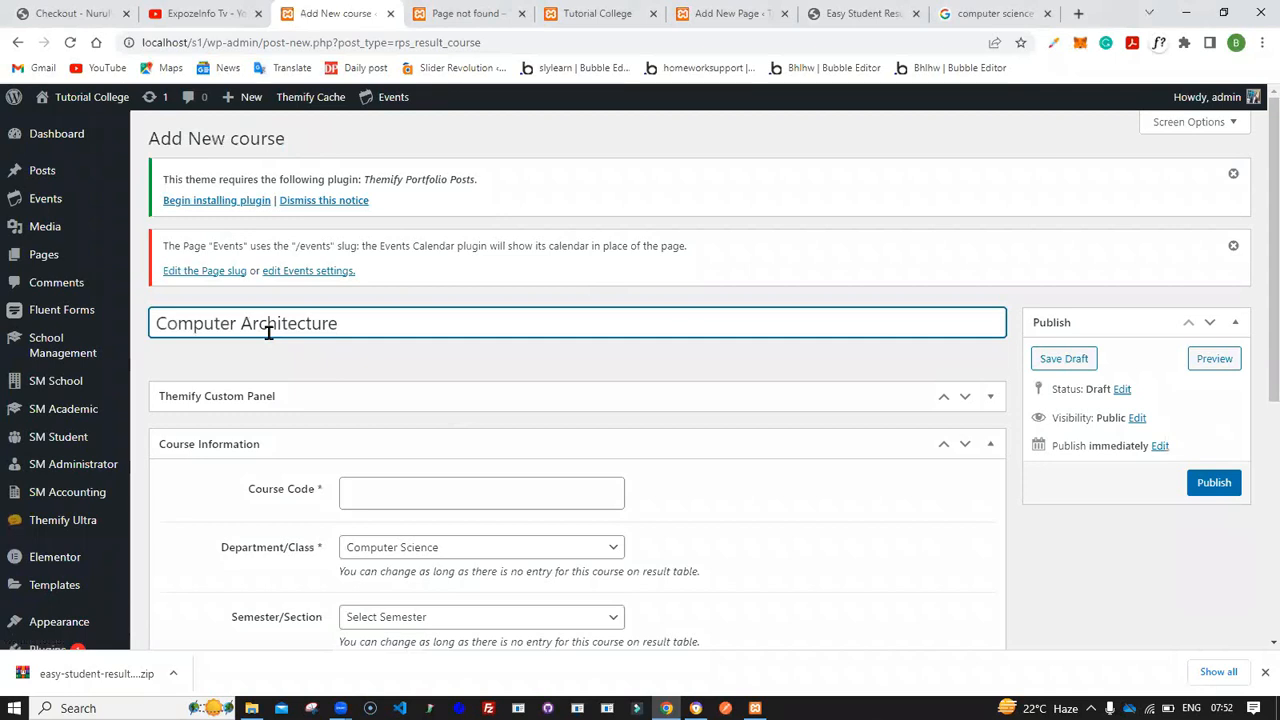
pyautogui.scroll(-1, 268, 333)
pyautogui.click(383, 373)
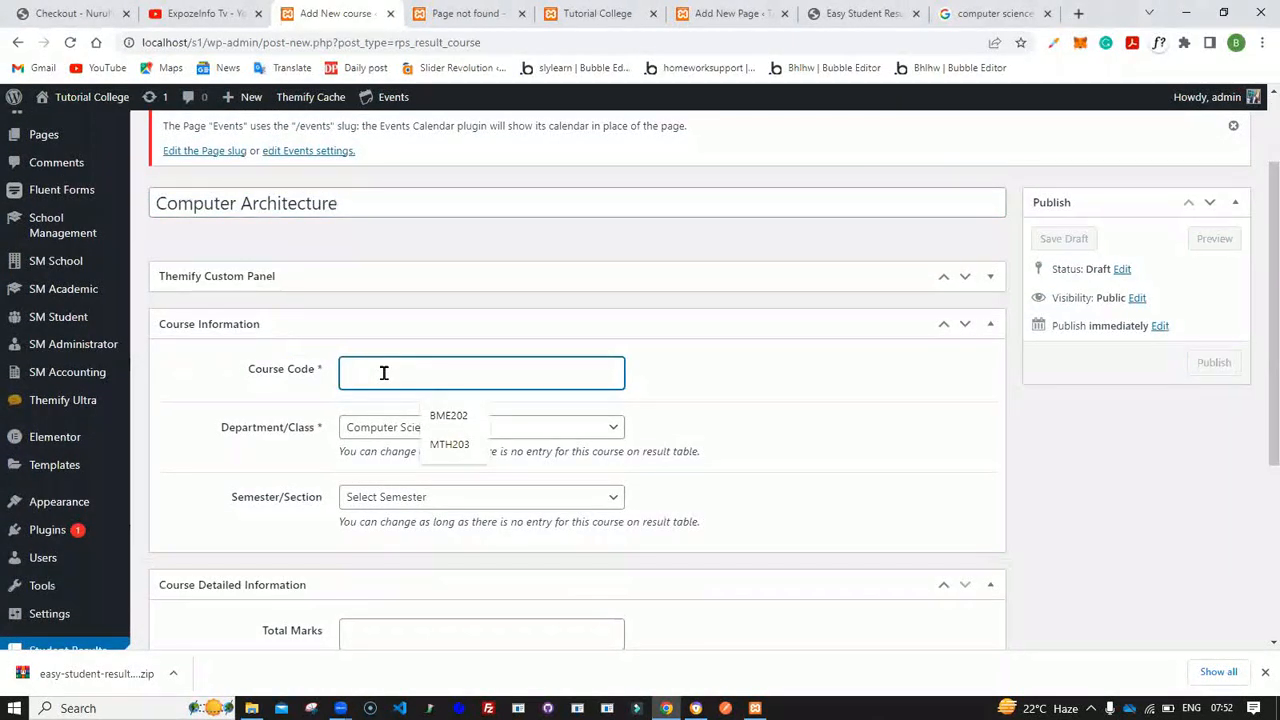
pyautogui.write('CMP205')
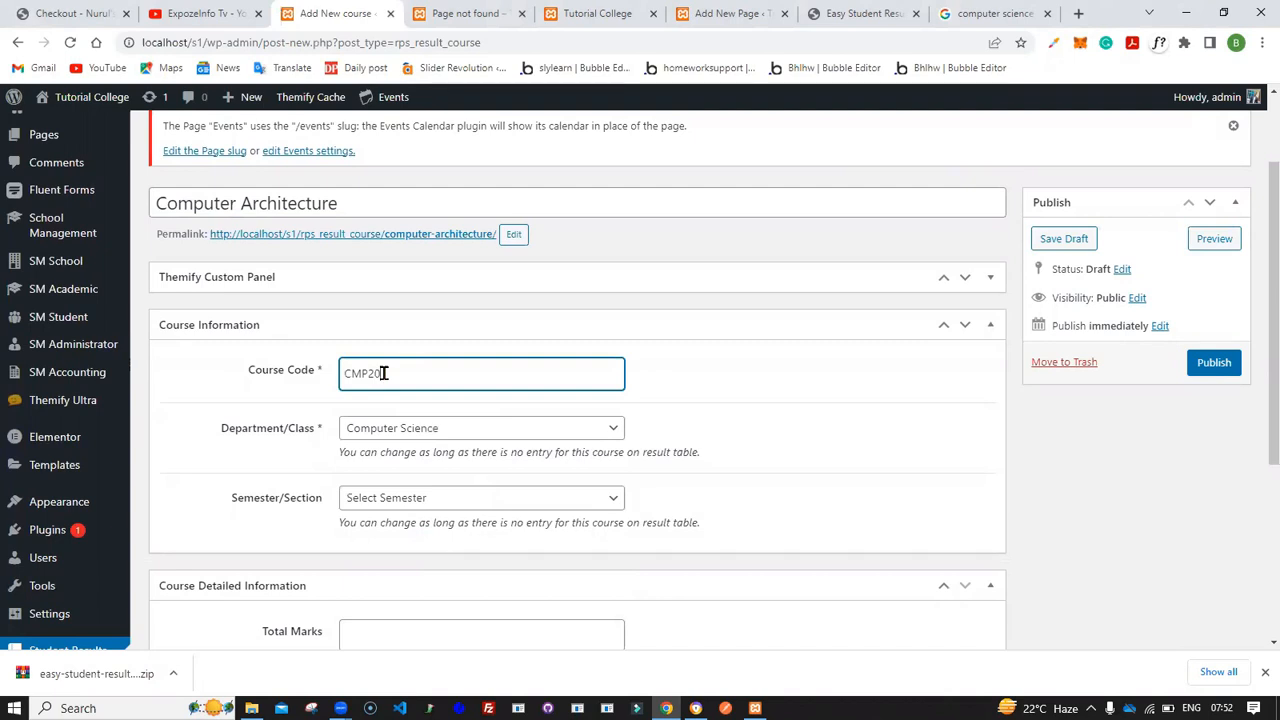
# - Keep the department as Computer Science and set the semester to 1st Semester
pyautogui.click(492, 432)
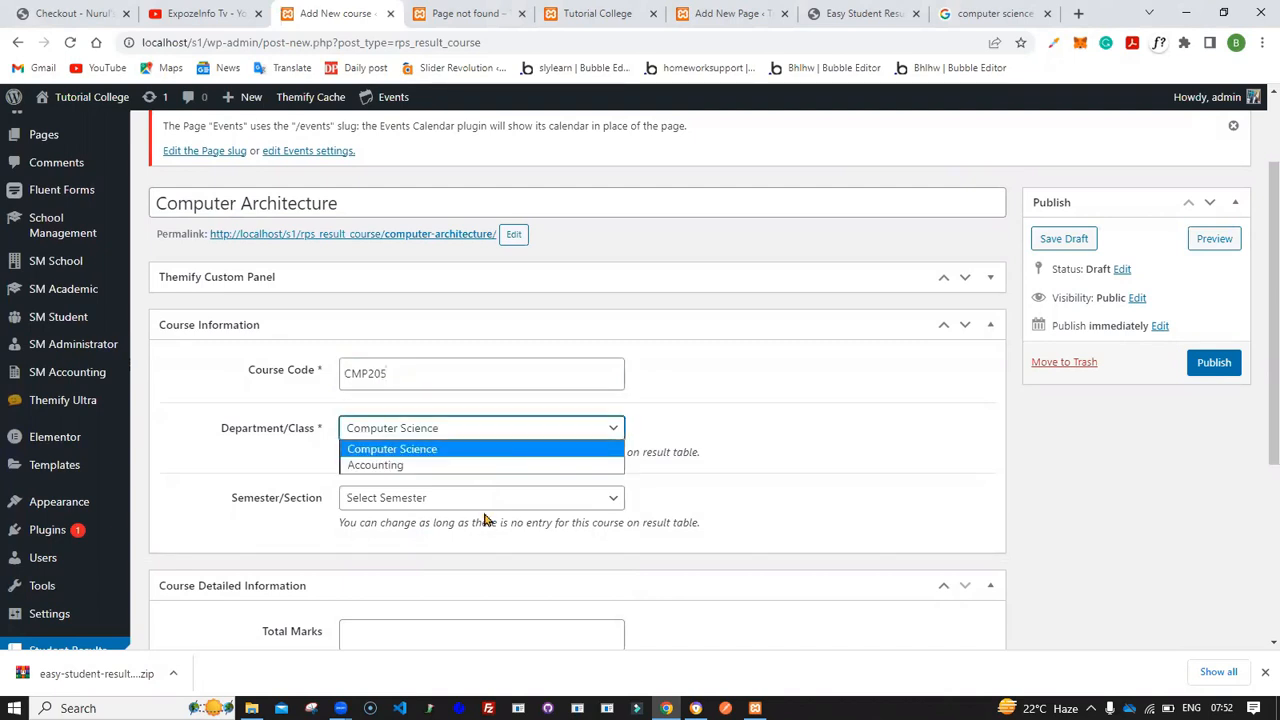
pyautogui.click(480, 500)
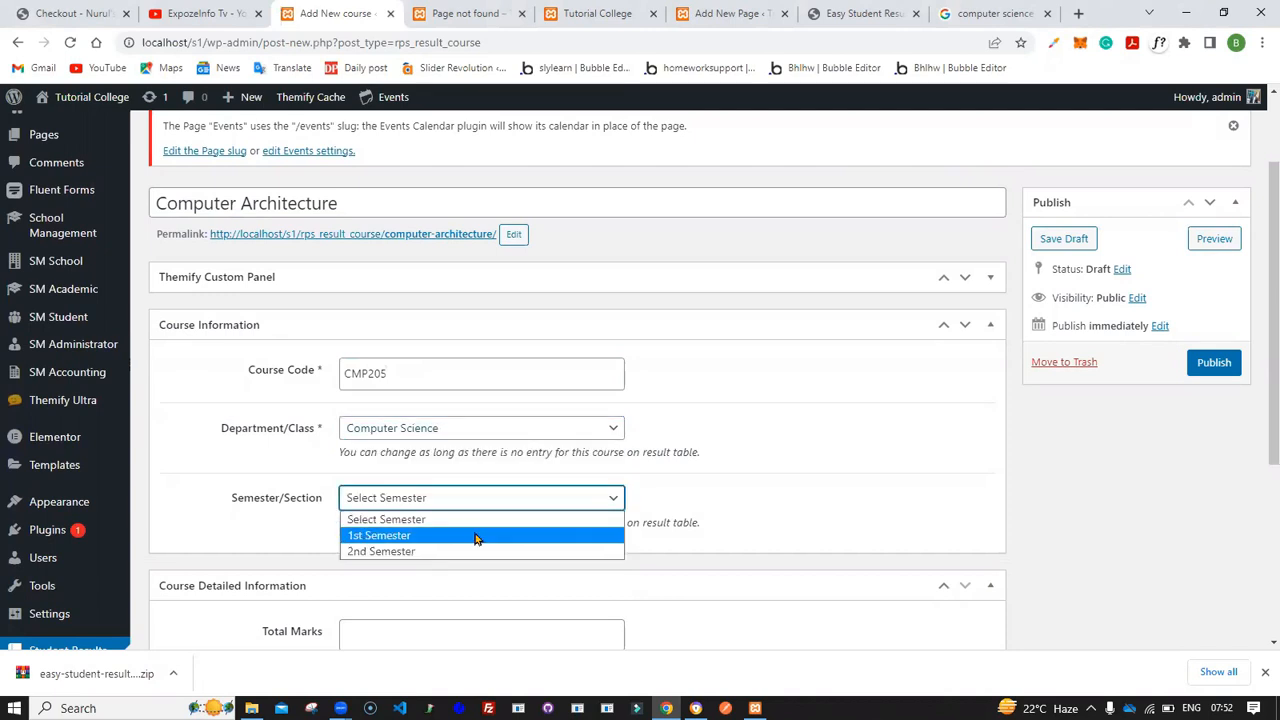
pyautogui.click(478, 535)
# - Set the total marks to 100 and publish the Computer Architecture course
pyautogui.scroll(-2, 477, 537)
pyautogui.click(421, 400)
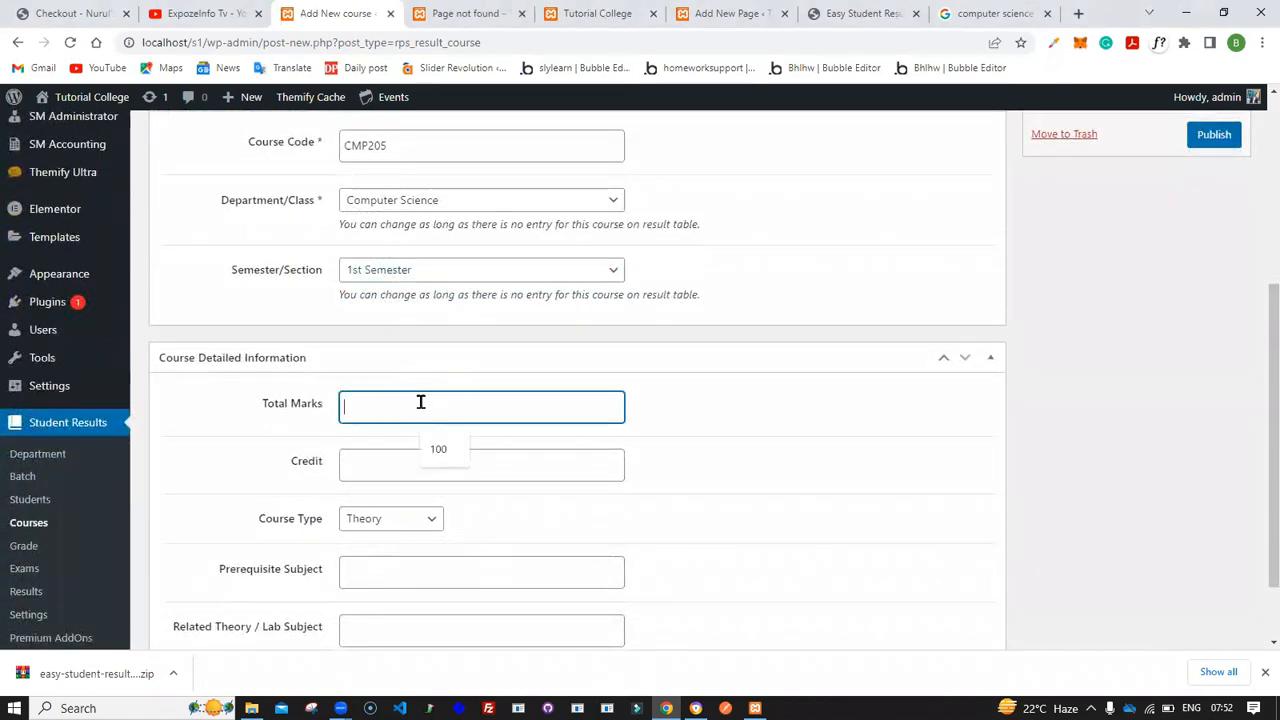
pyautogui.click(437, 449)
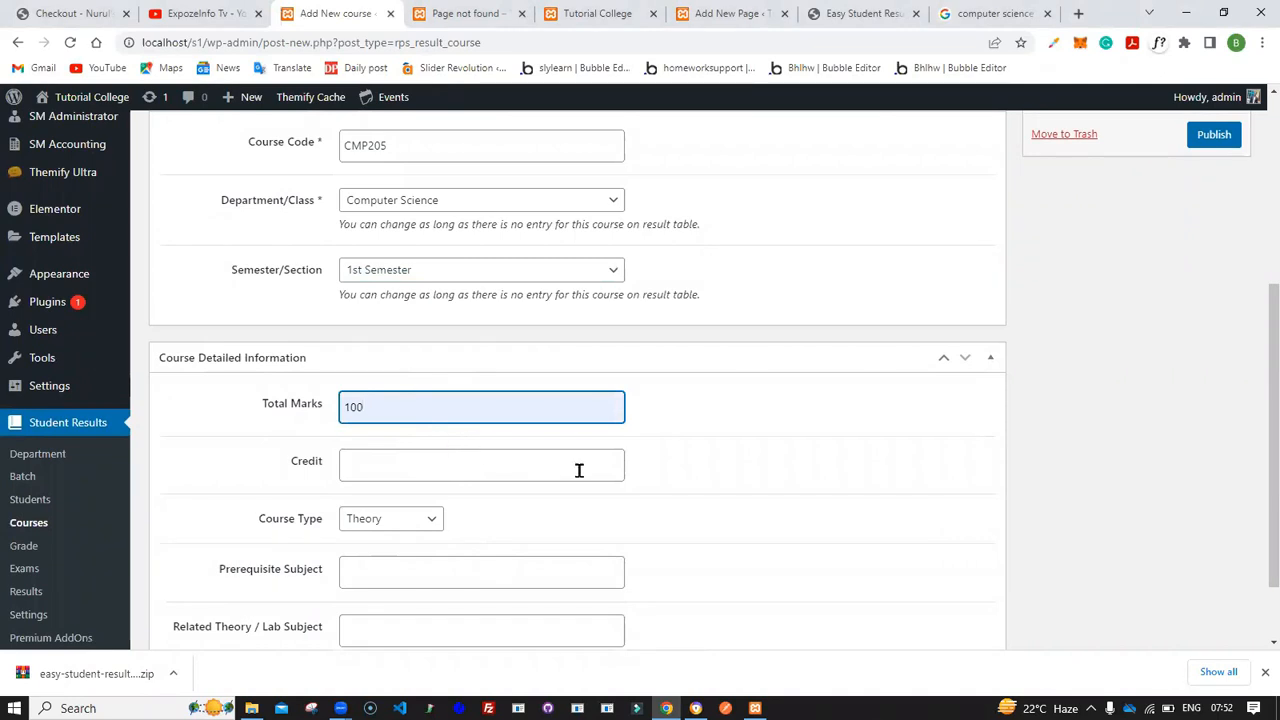
pyautogui.click(1213, 134)
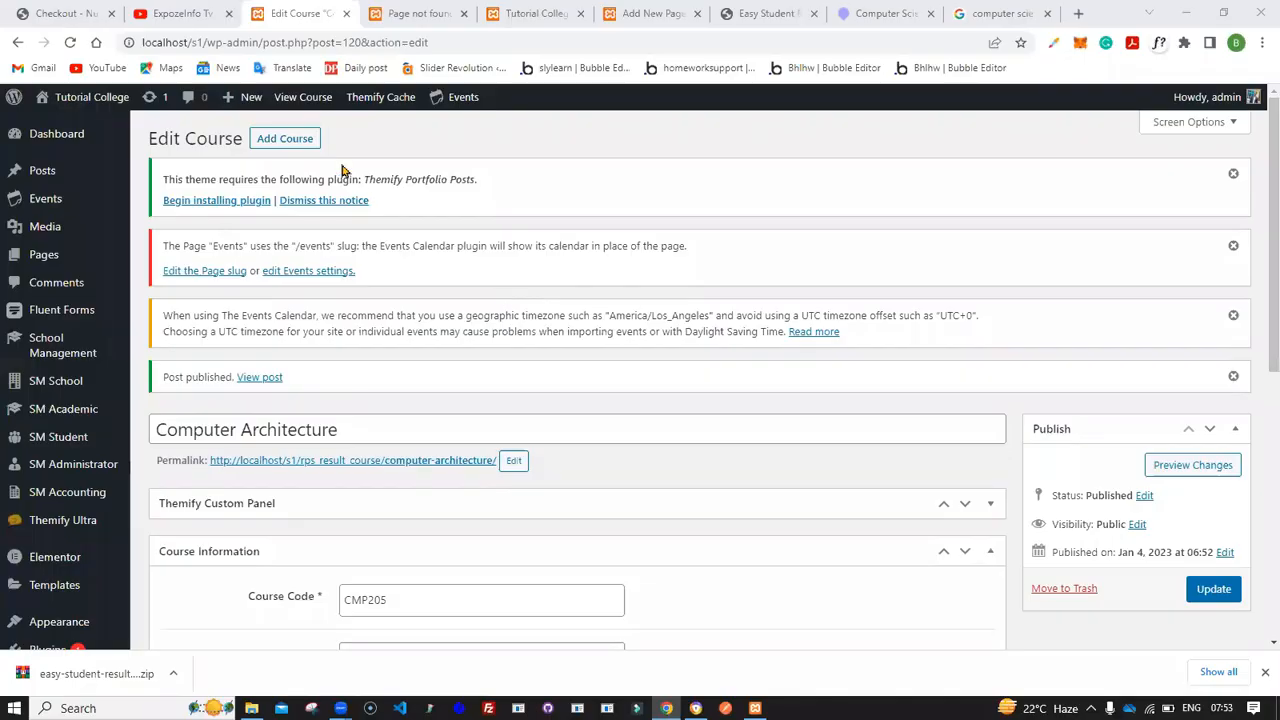
# - Add another new course titled "Digital Logic Design"
pyautogui.click(287, 143)
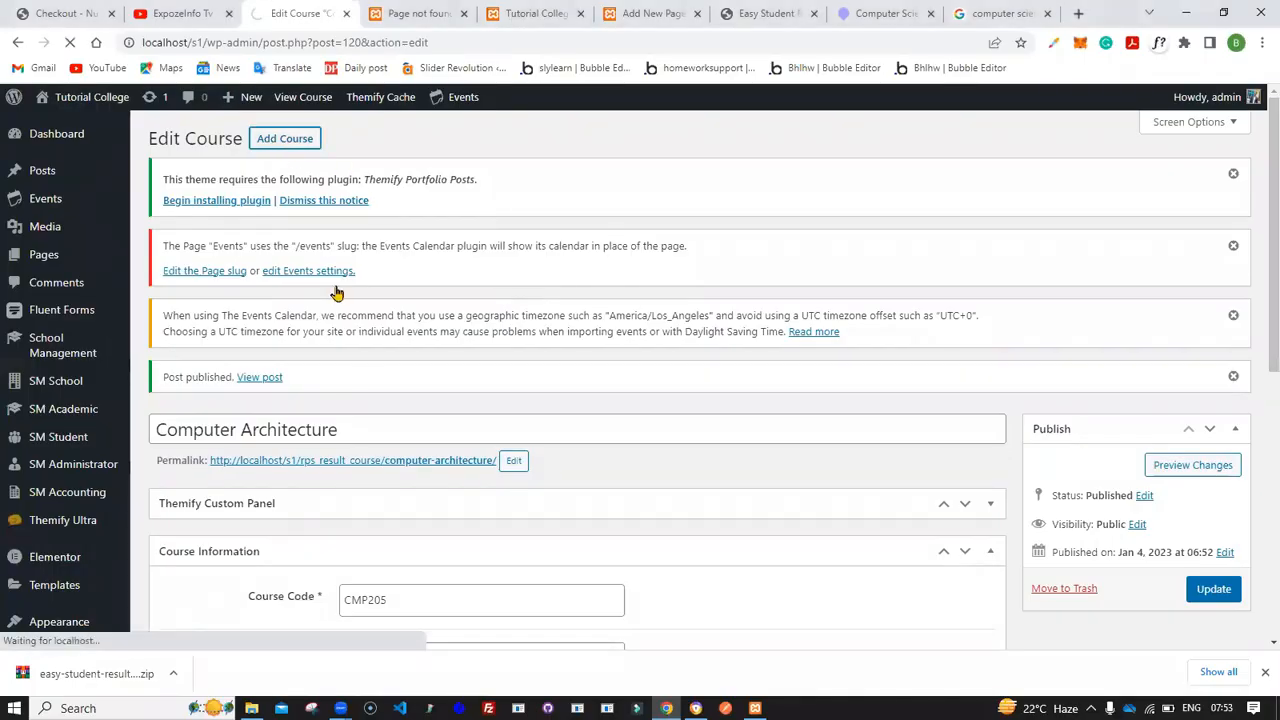
pyautogui.scroll(-3, 365, 380)
pyautogui.scroll(3, 365, 380)
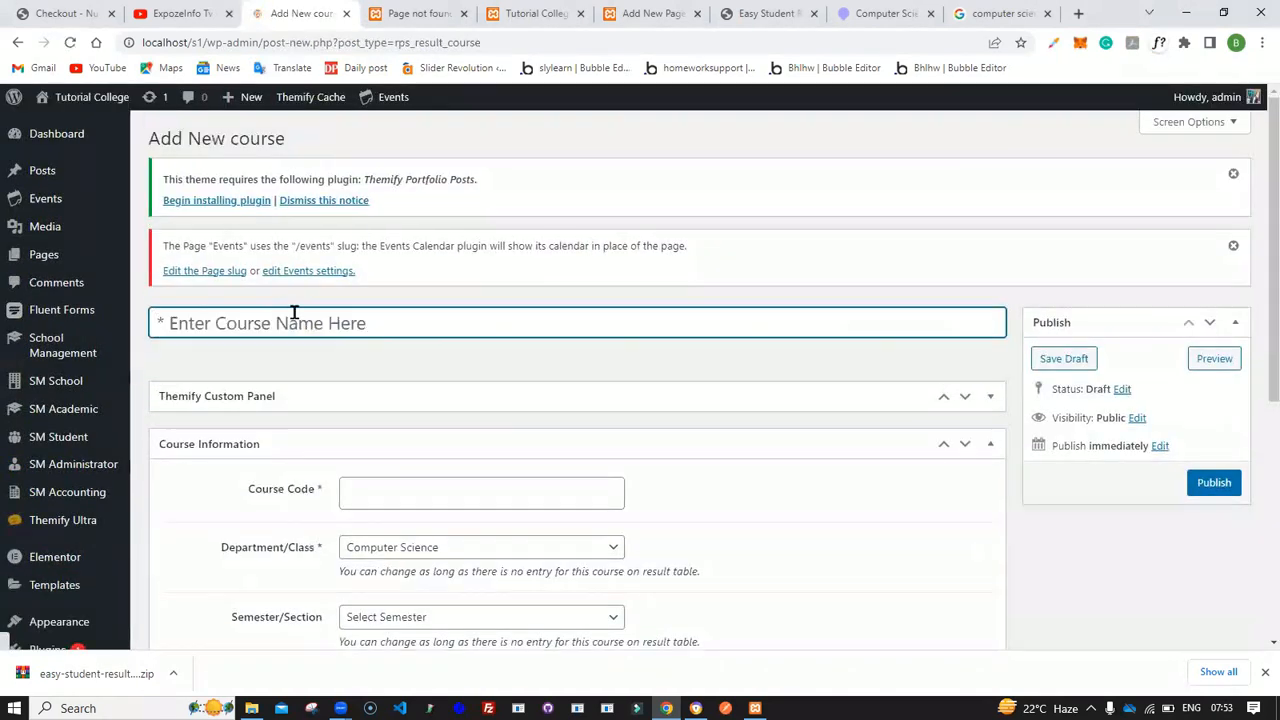
pyautogui.write('Digital Lo')
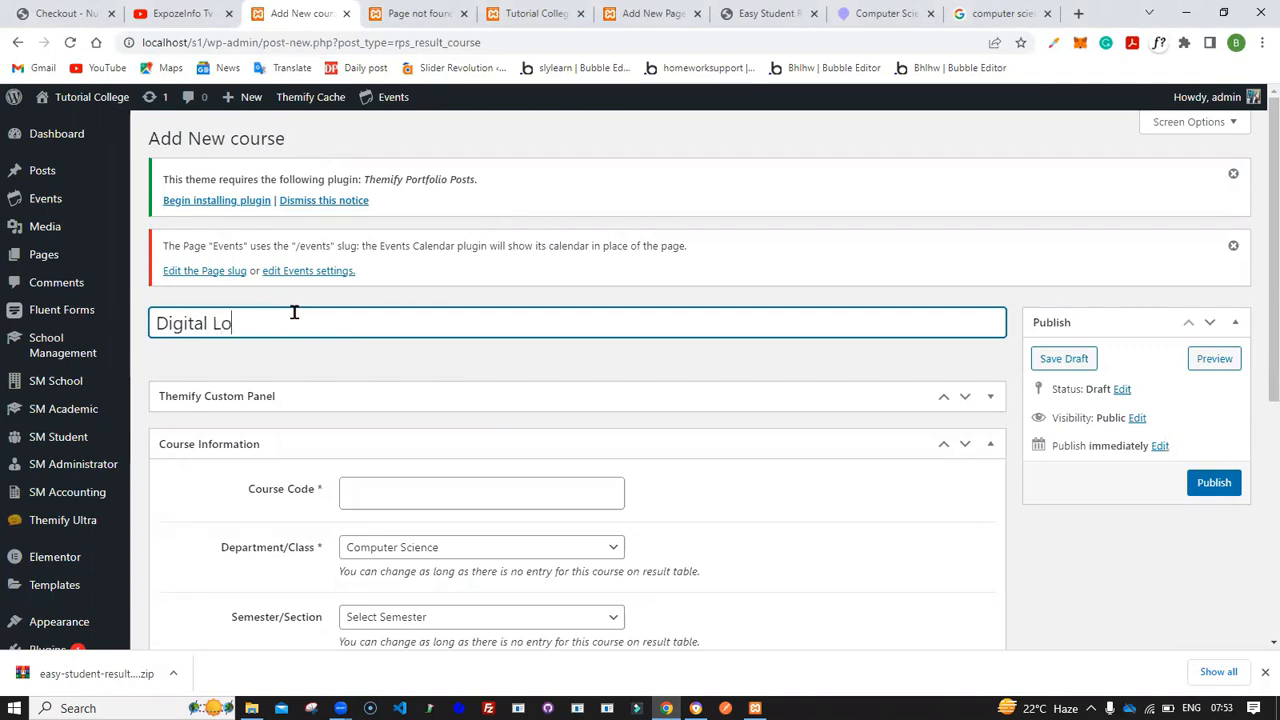
pyautogui.write('gic Design')
# - Set the course code to CMP206 and the semester to 1st Semester
pyautogui.scroll(-2, 294, 313)
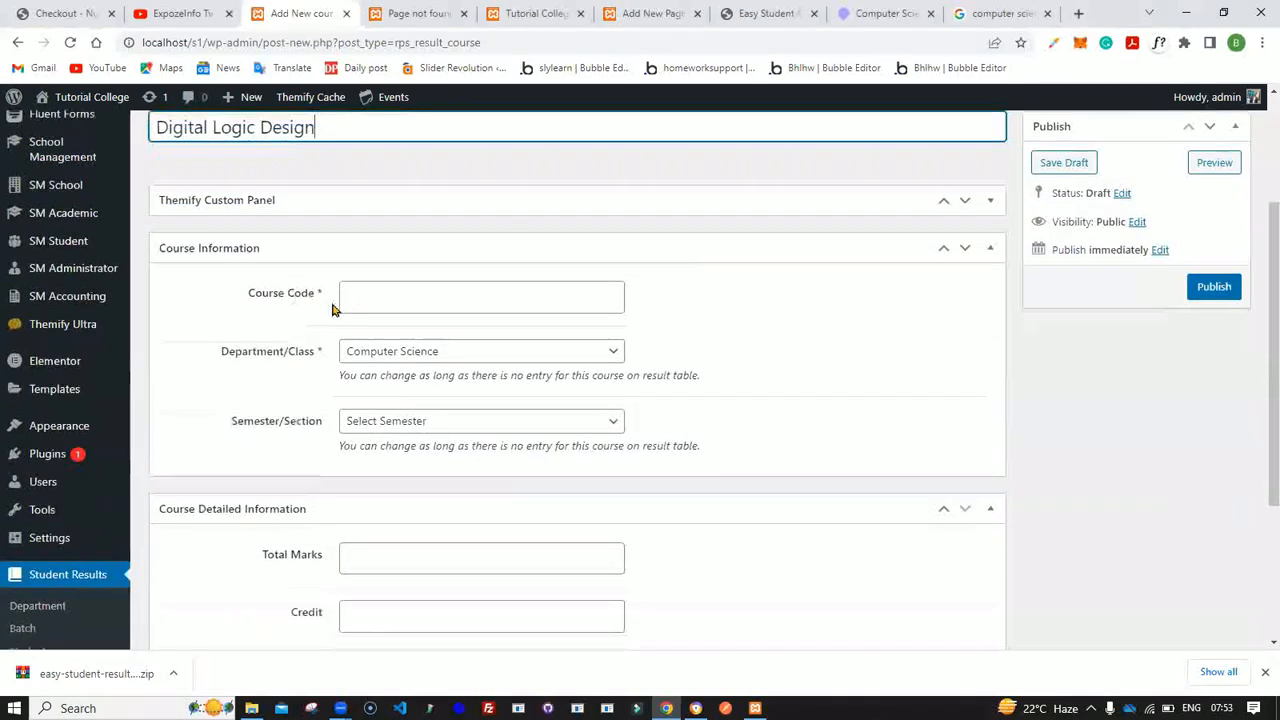
pyautogui.click(391, 297)
pyautogui.write('CM')
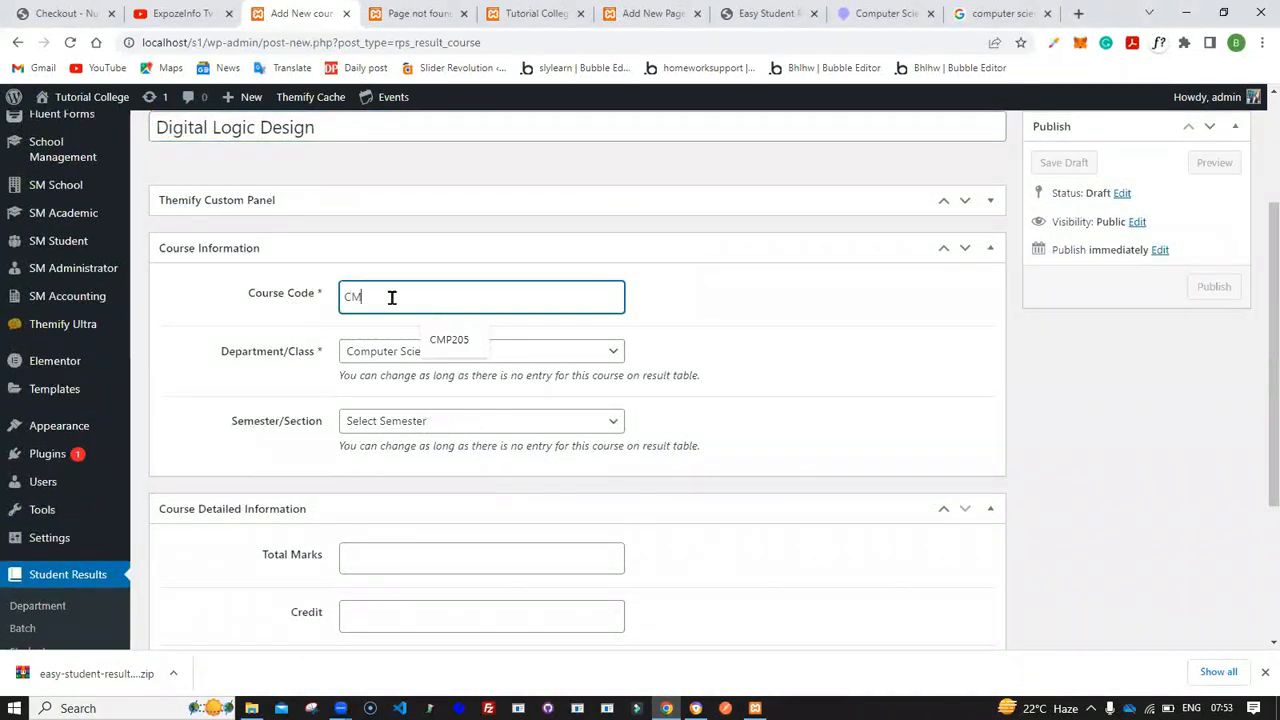
pyautogui.write('P206')
pyautogui.click(451, 422)
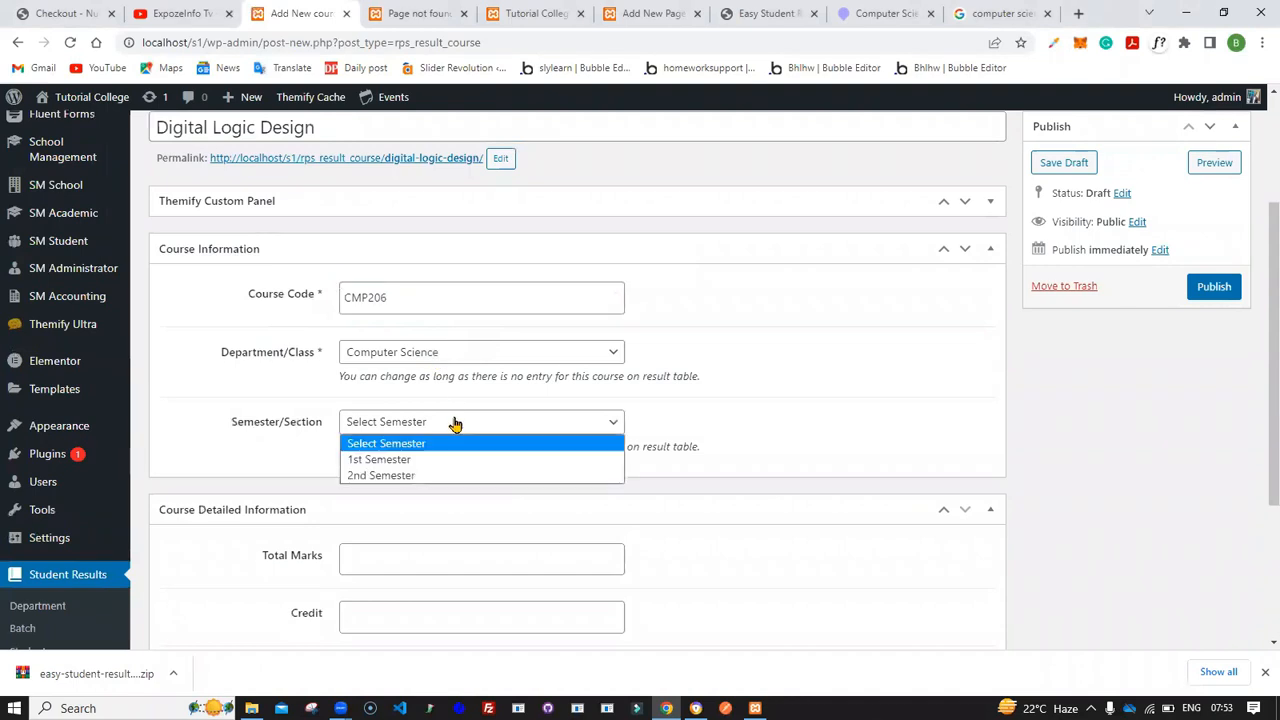
pyautogui.click(458, 459)
# - Set the total marks to 100 and publish the Digital Logic Design course
pyautogui.scroll(-1, 458, 467)
pyautogui.click(440, 452)
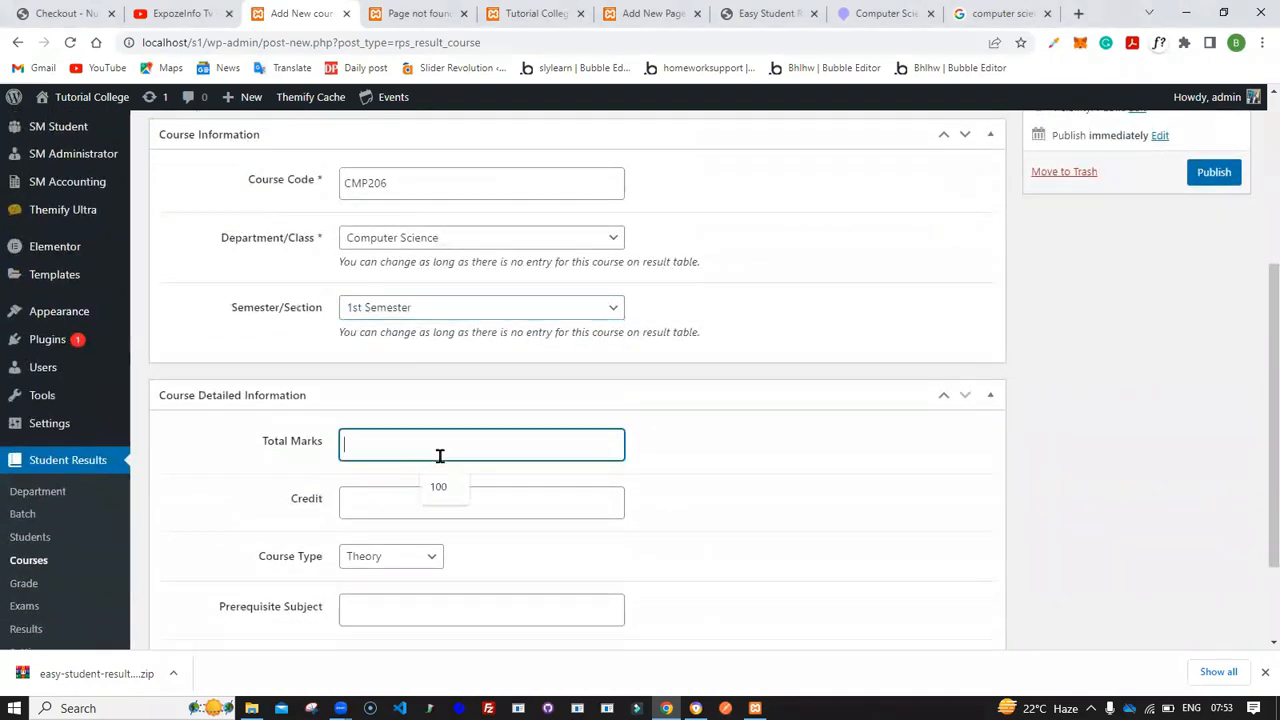
pyautogui.click(446, 488)
pyautogui.click(1214, 172)
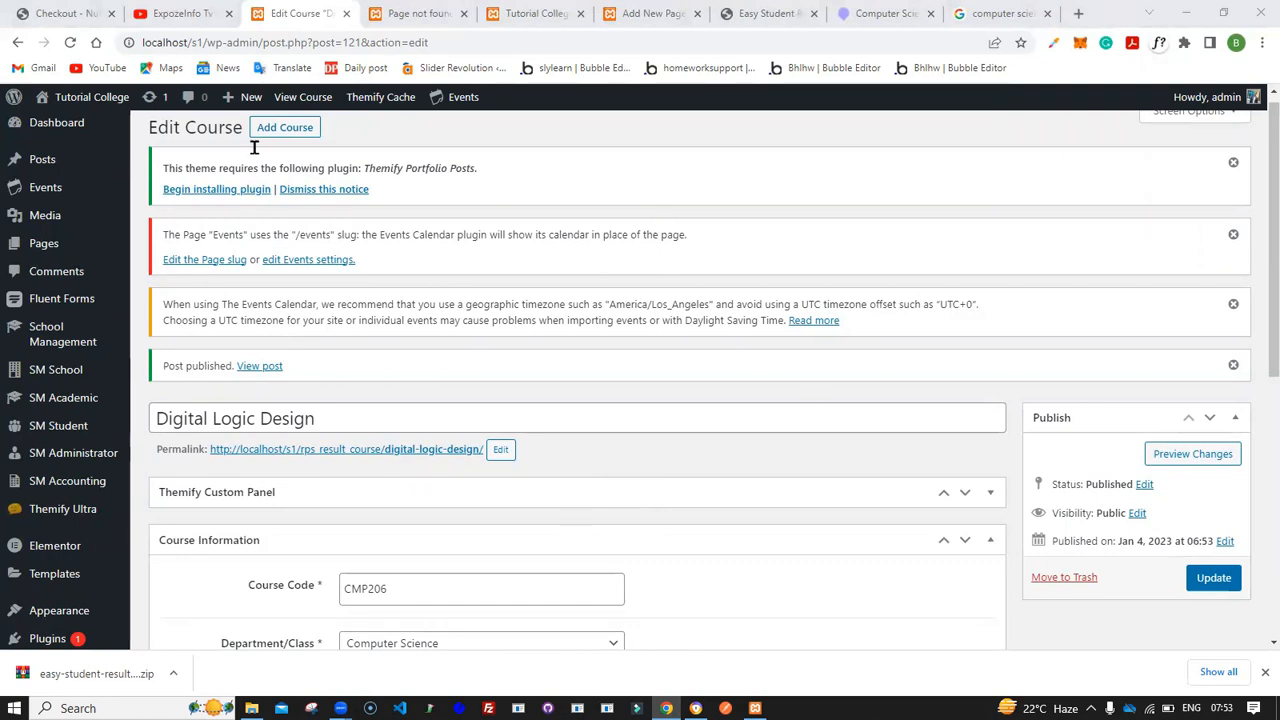
# - Add another new course titled "Computer Programming"
pyautogui.click(290, 128)
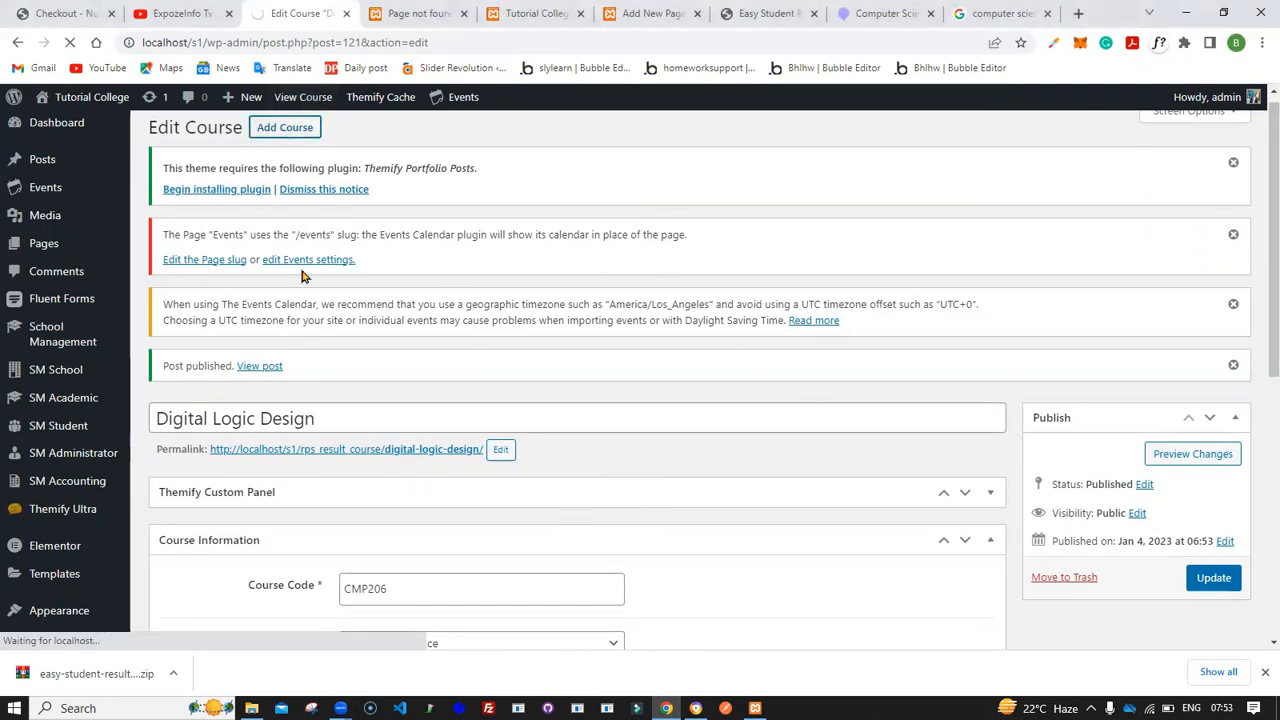
pyautogui.write('Computer Programming')
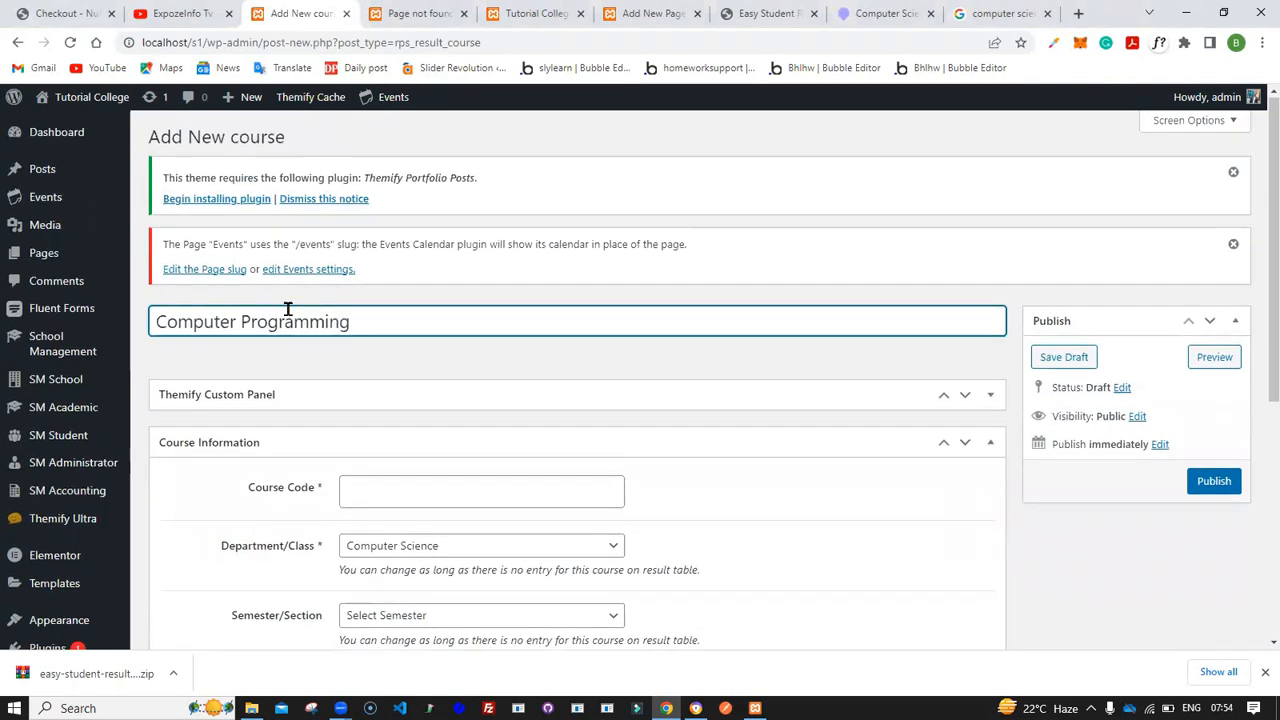
# - Set the Computer Programming course code to CMP207
pyautogui.scroll(-1, 357, 403)
pyautogui.click(366, 404)
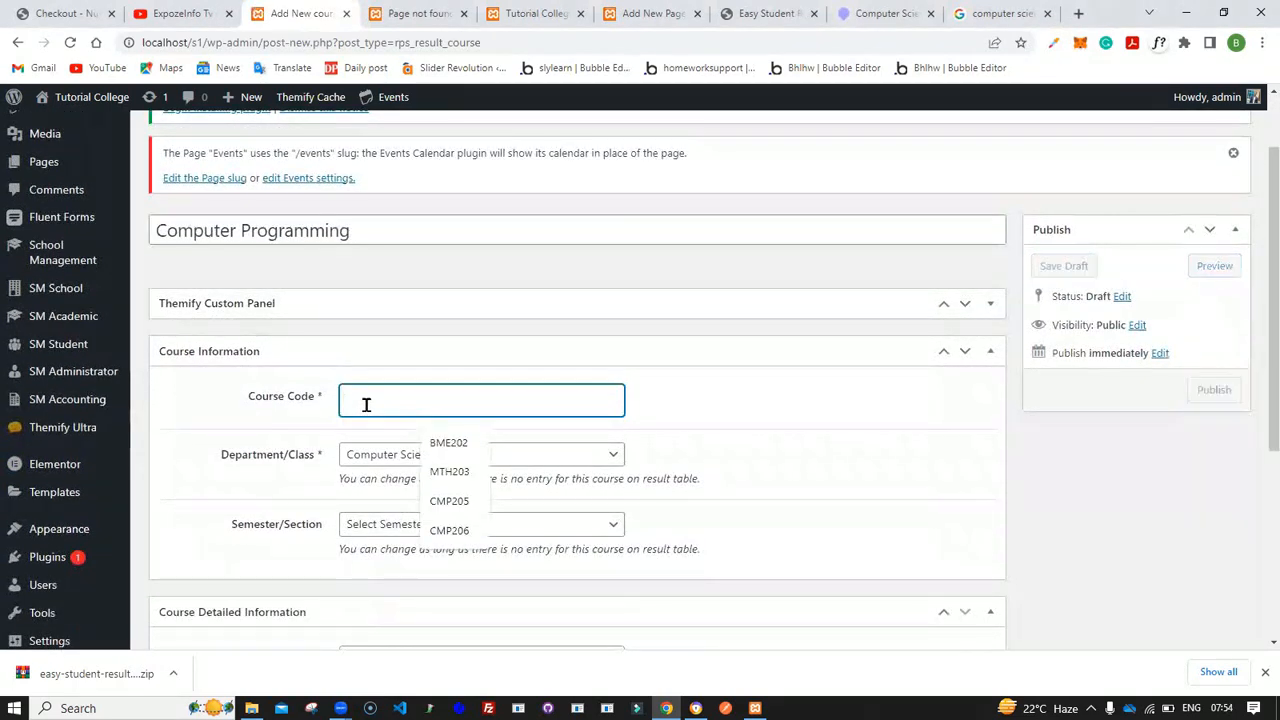
pyautogui.write('CMP207')
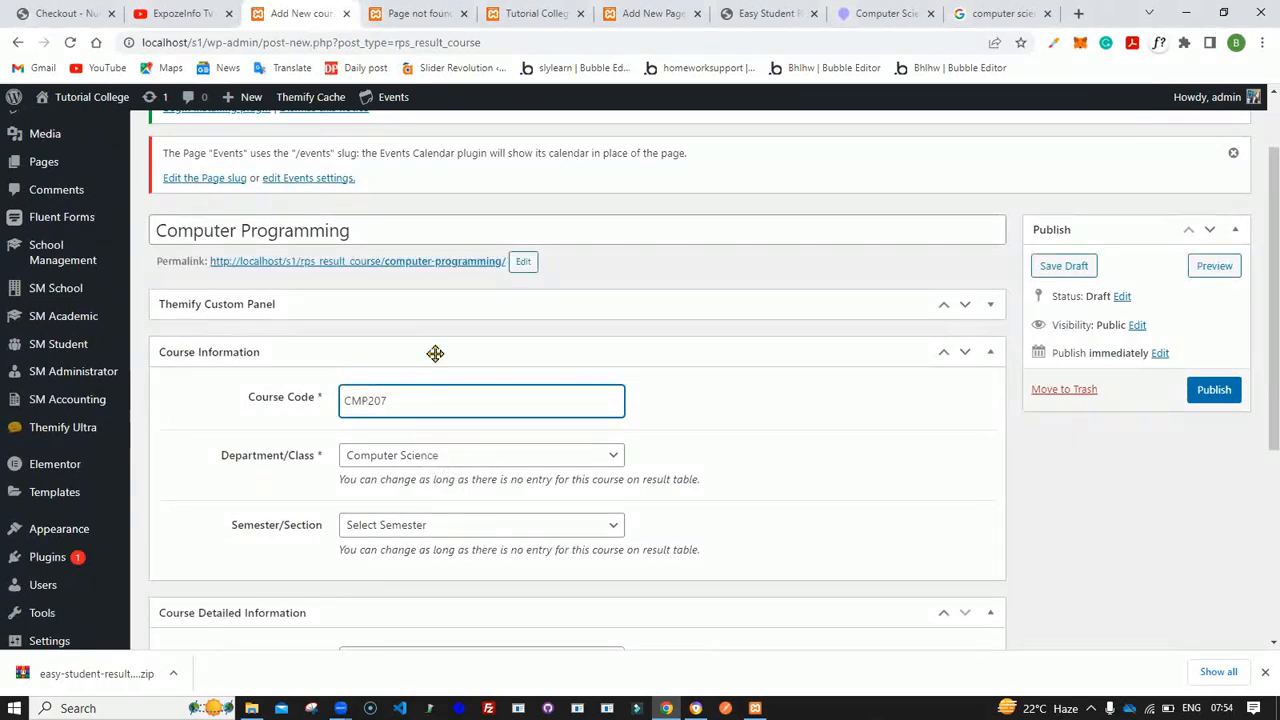
pyautogui.click(432, 352)
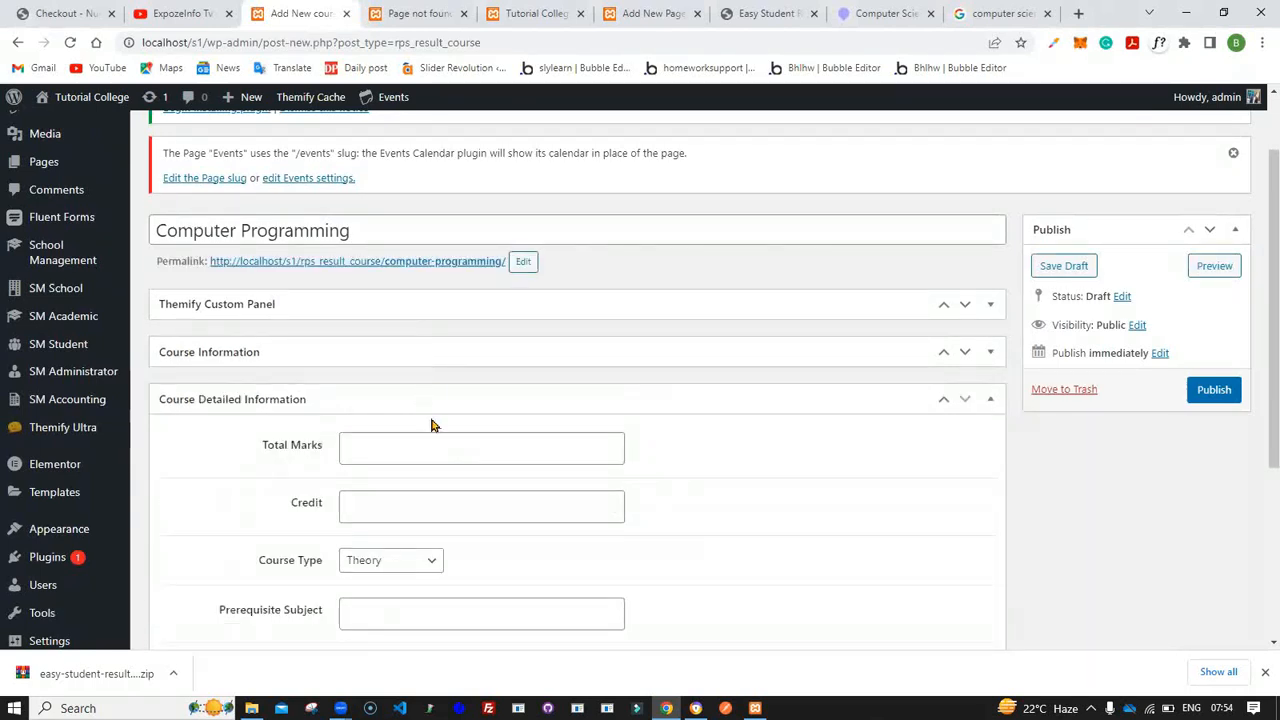
pyautogui.click(418, 352)
# - Set the course's semester to 1st Semester
pyautogui.scroll(-2, 435, 437)
pyautogui.click(437, 352)
pyautogui.click(428, 389)
# - Set the total marks to 100 and publish the Computer Programming course
pyautogui.scroll(-1, 423, 409)
pyautogui.click(417, 397)
pyautogui.click(438, 441)
pyautogui.scroll(-1, 440, 440)
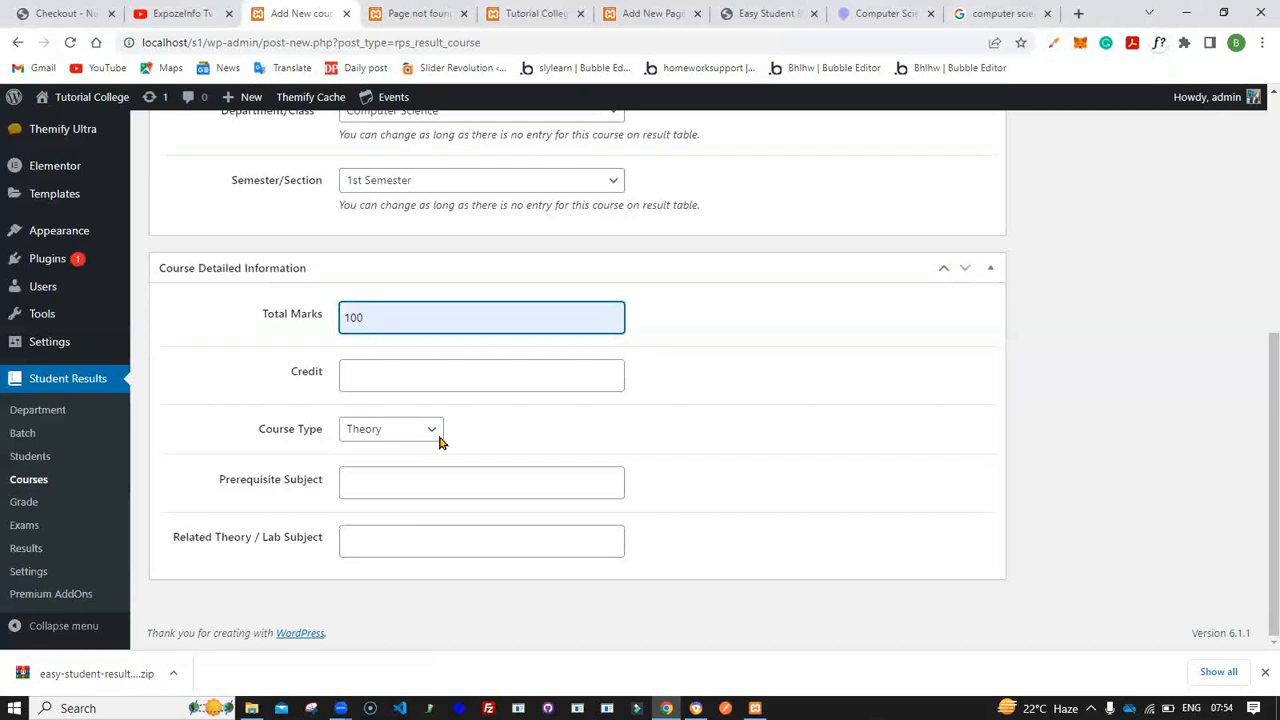
pyautogui.scroll(5, 673, 406)
pyautogui.click(1212, 484)
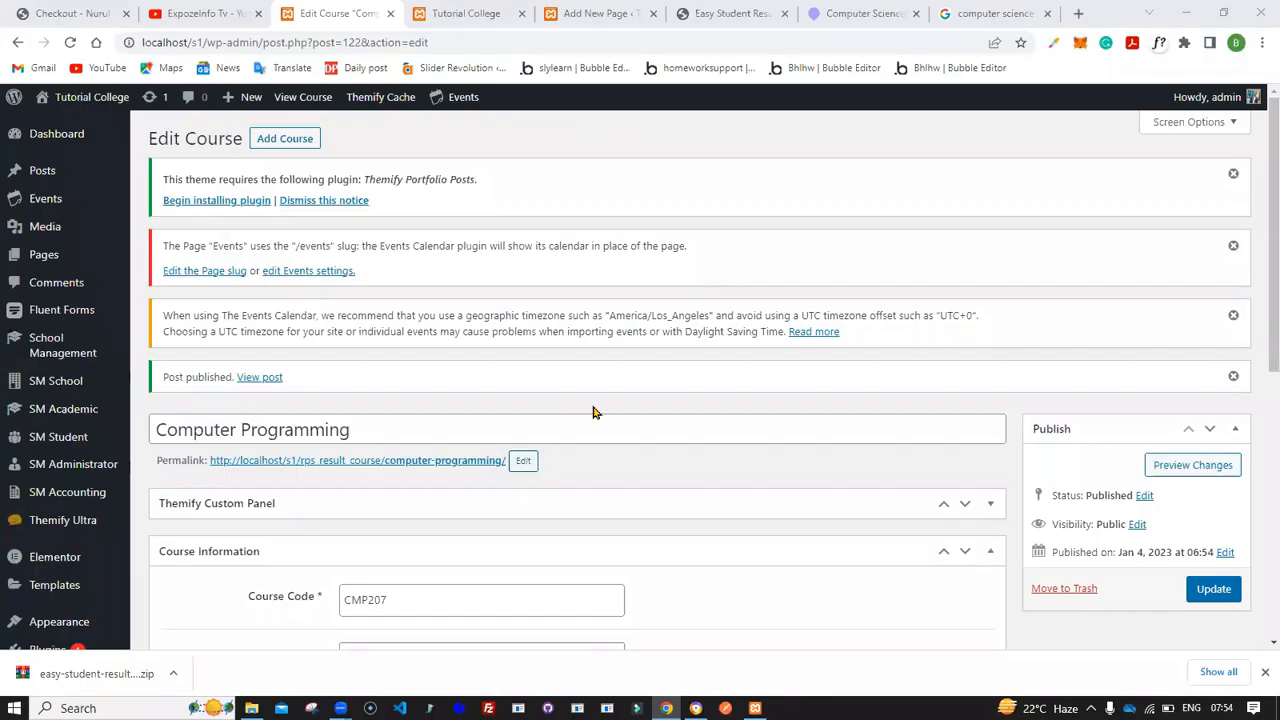
# - Open the courses list to review the added courses
pyautogui.scroll(-4, 592, 405)
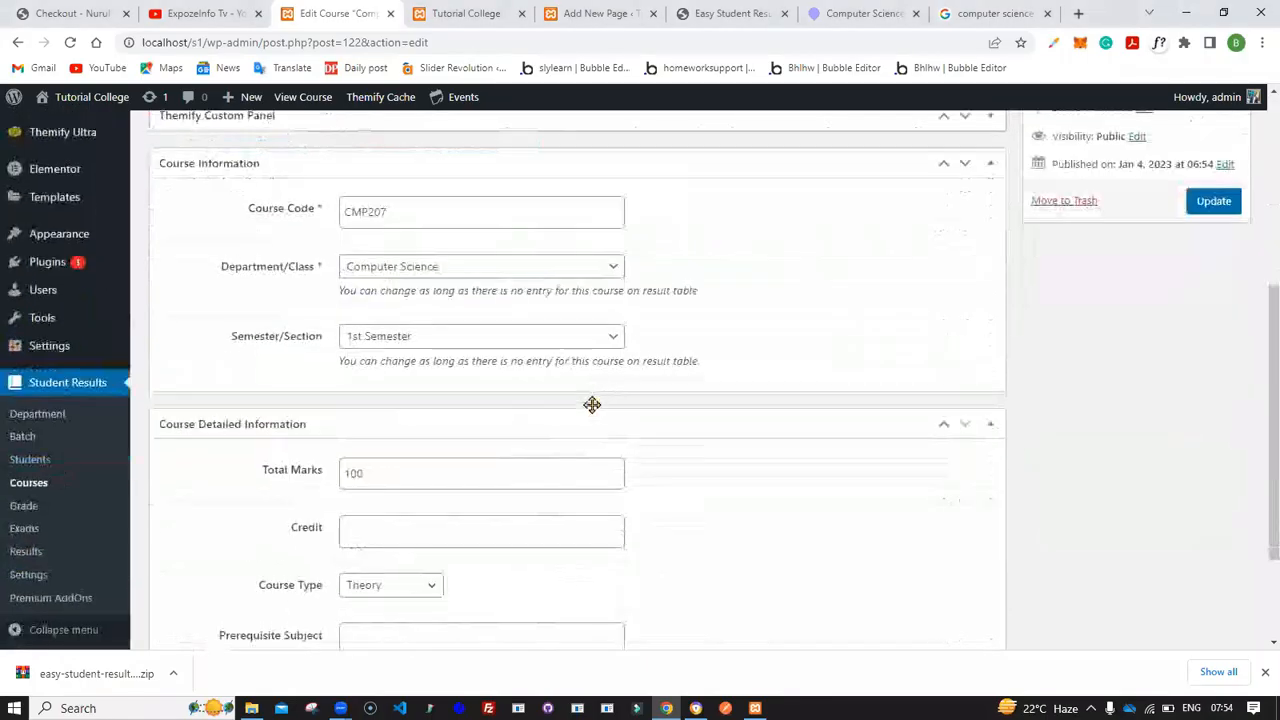
pyautogui.click(42, 481)
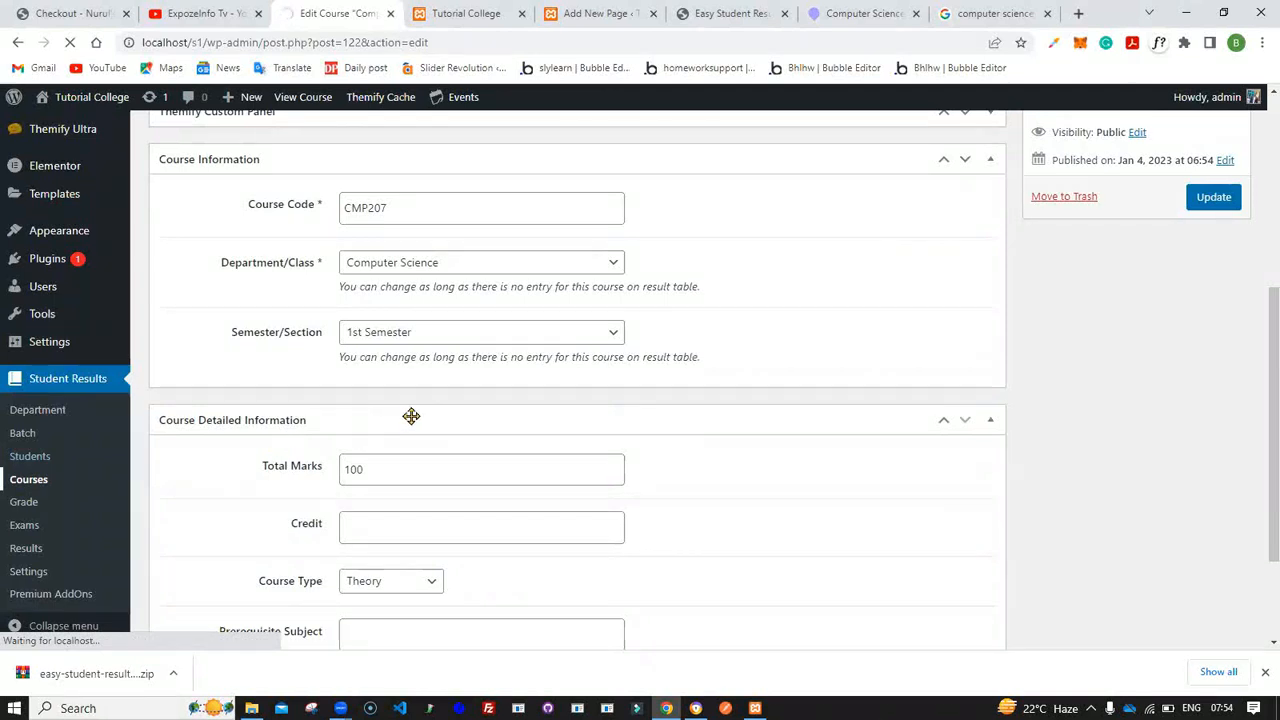
pyautogui.scroll(-2, 411, 416)
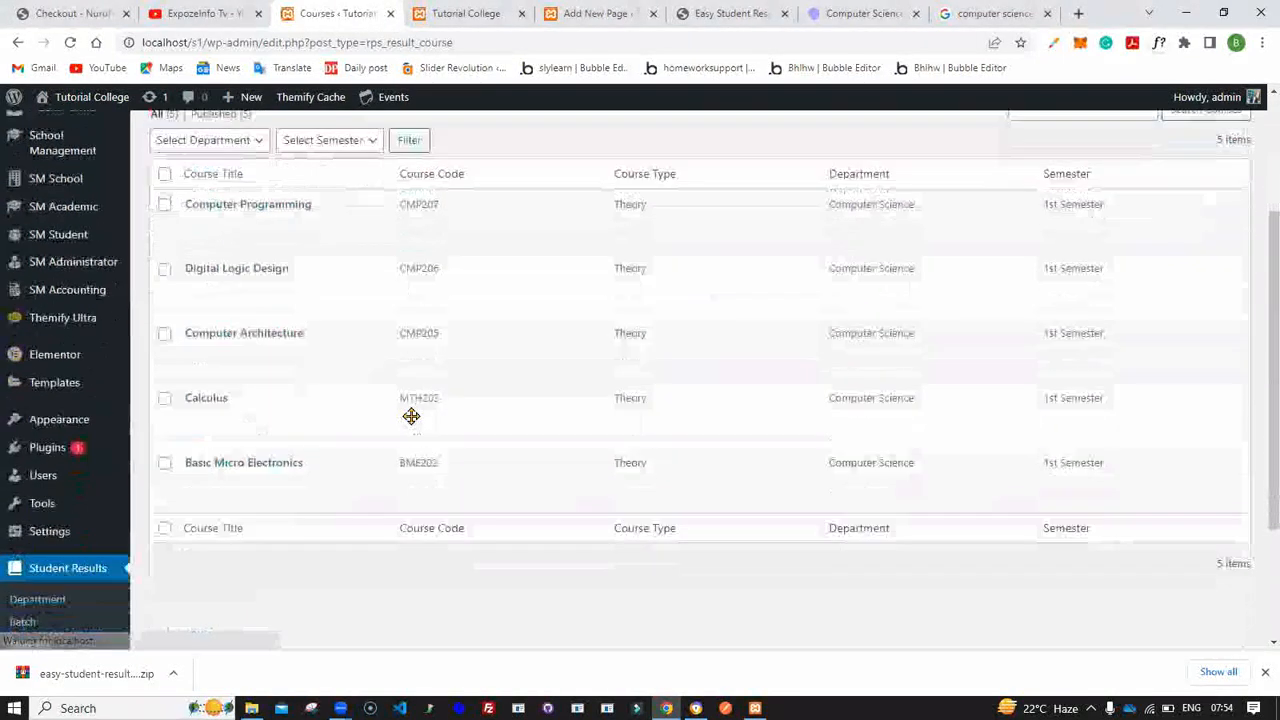
pyautogui.scroll(1, 411, 416)
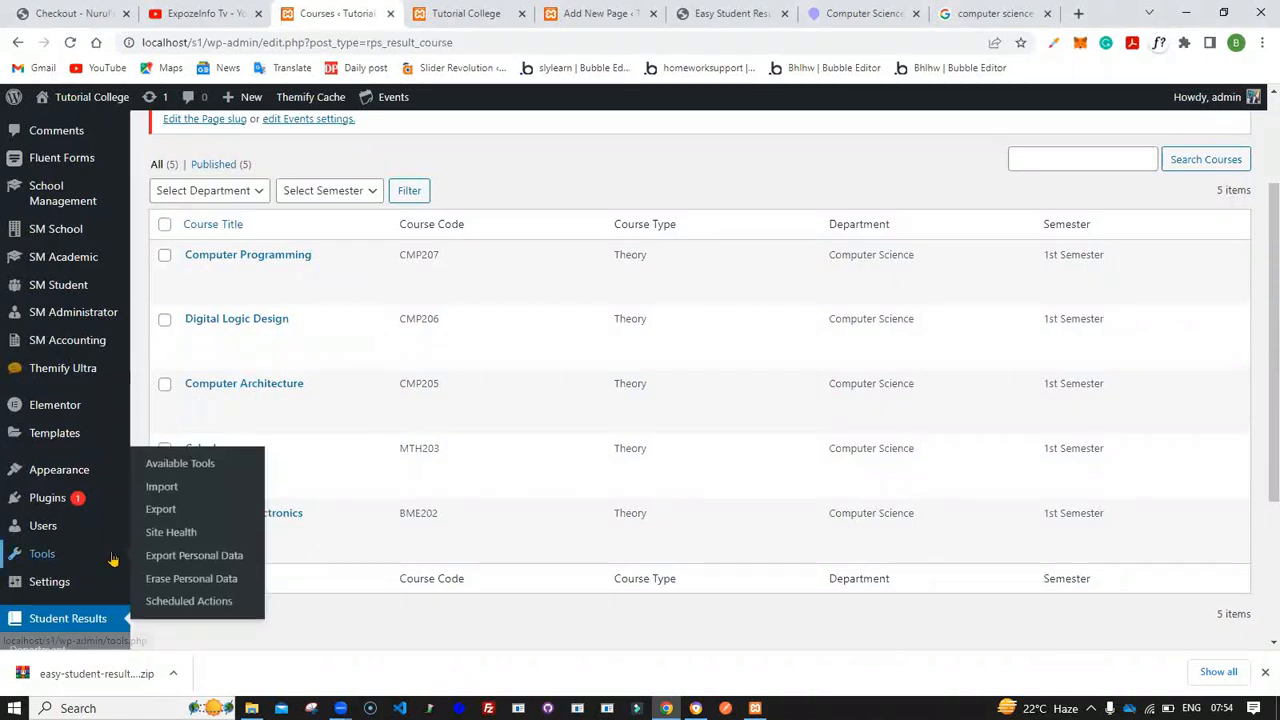
# - Open the grade list and review the predefined grades, marks ranges and classifications
pyautogui.scroll(-2, 40, 553)
pyautogui.click(25, 503)
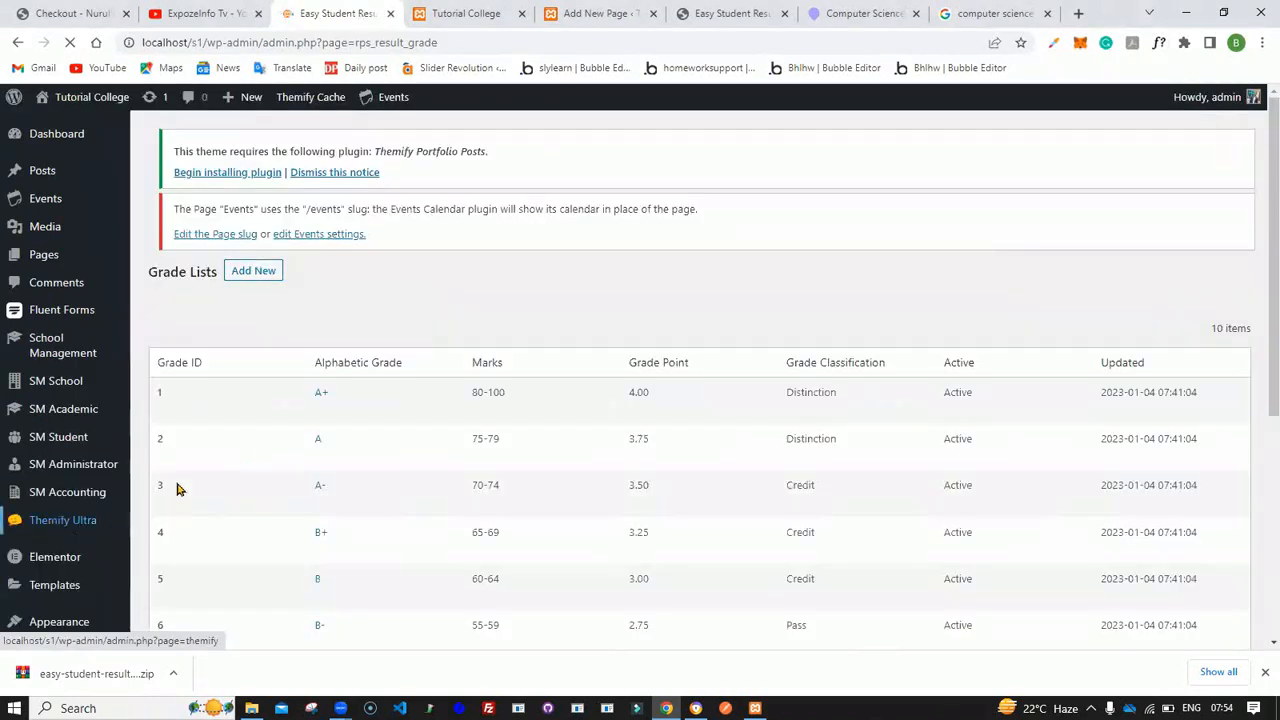
pyautogui.scroll(-1, 392, 412)
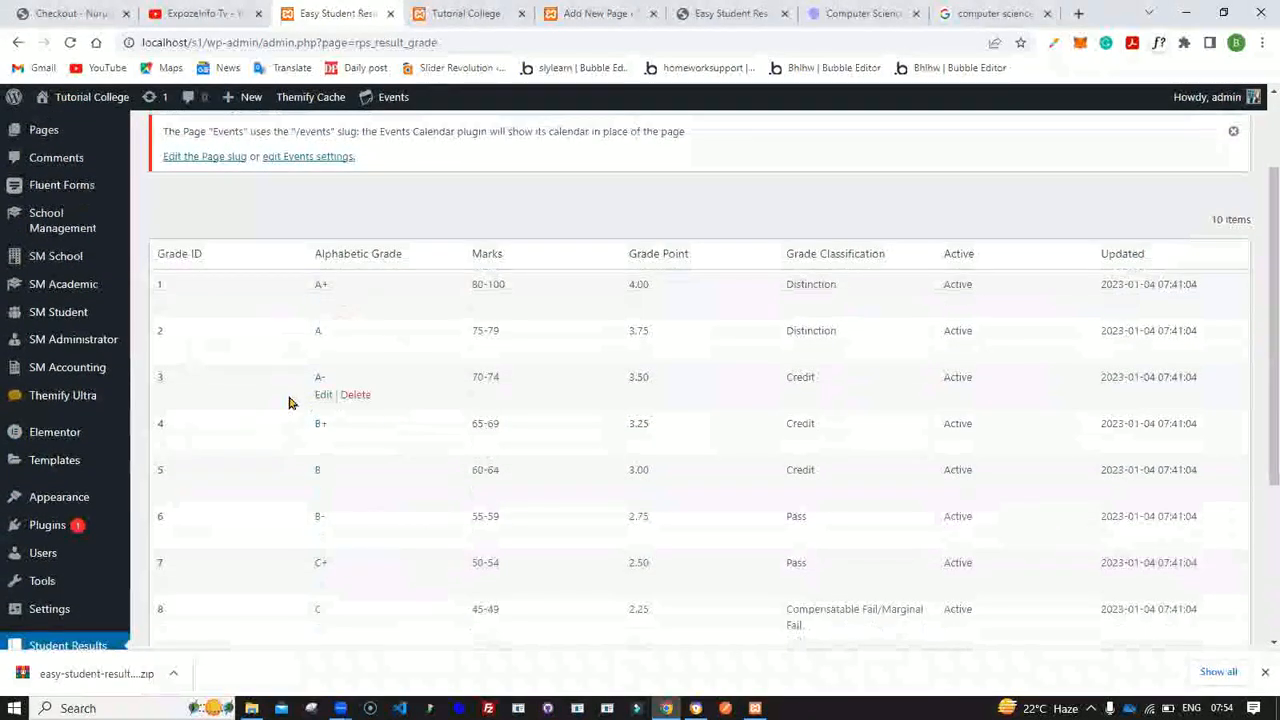
pyautogui.scroll(-3, 134, 491)
pyautogui.scroll(3, 300, 320)
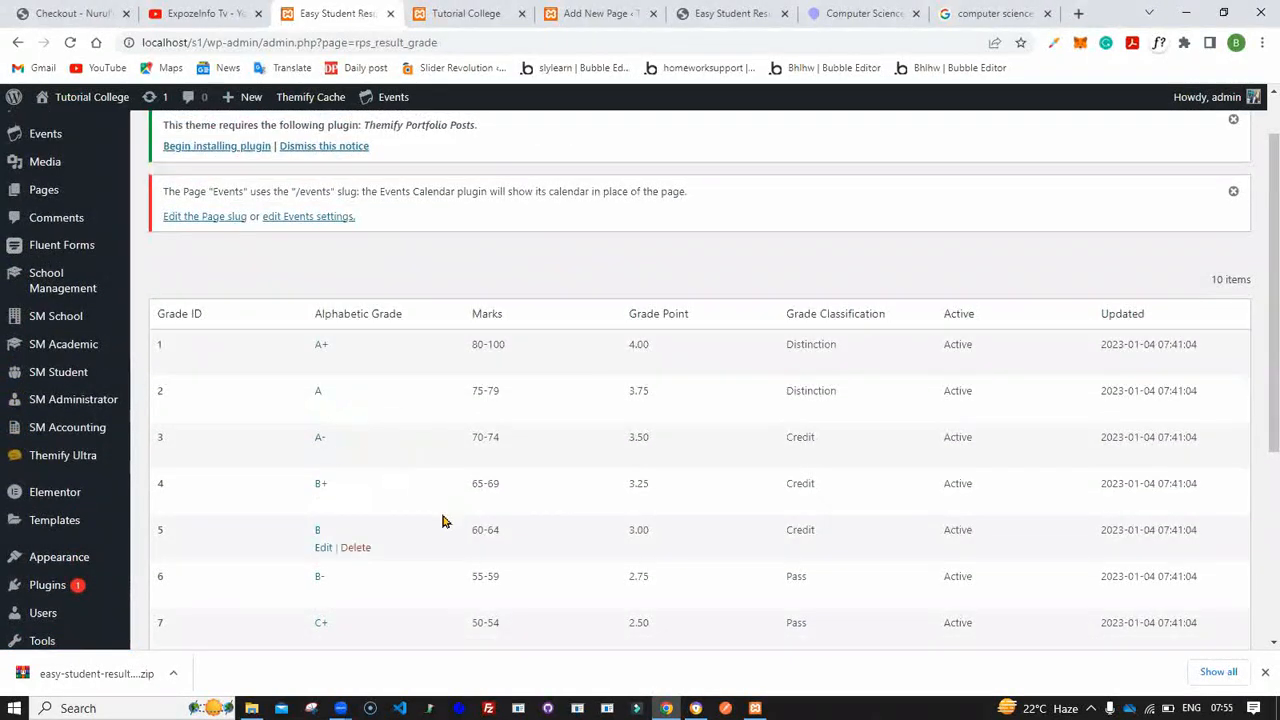
pyautogui.scroll(-3, 434, 517)
pyautogui.scroll(2, 434, 517)
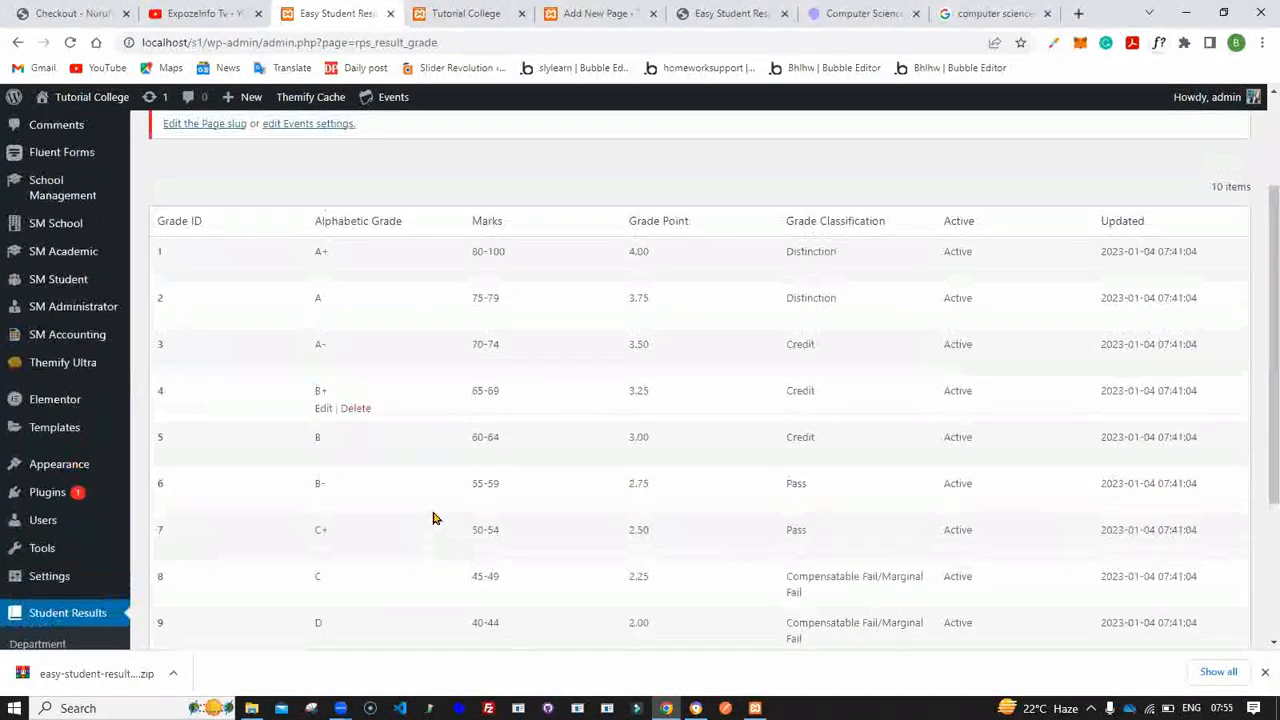
pyautogui.moveTo(780, 222); pyautogui.dragTo(896, 216)
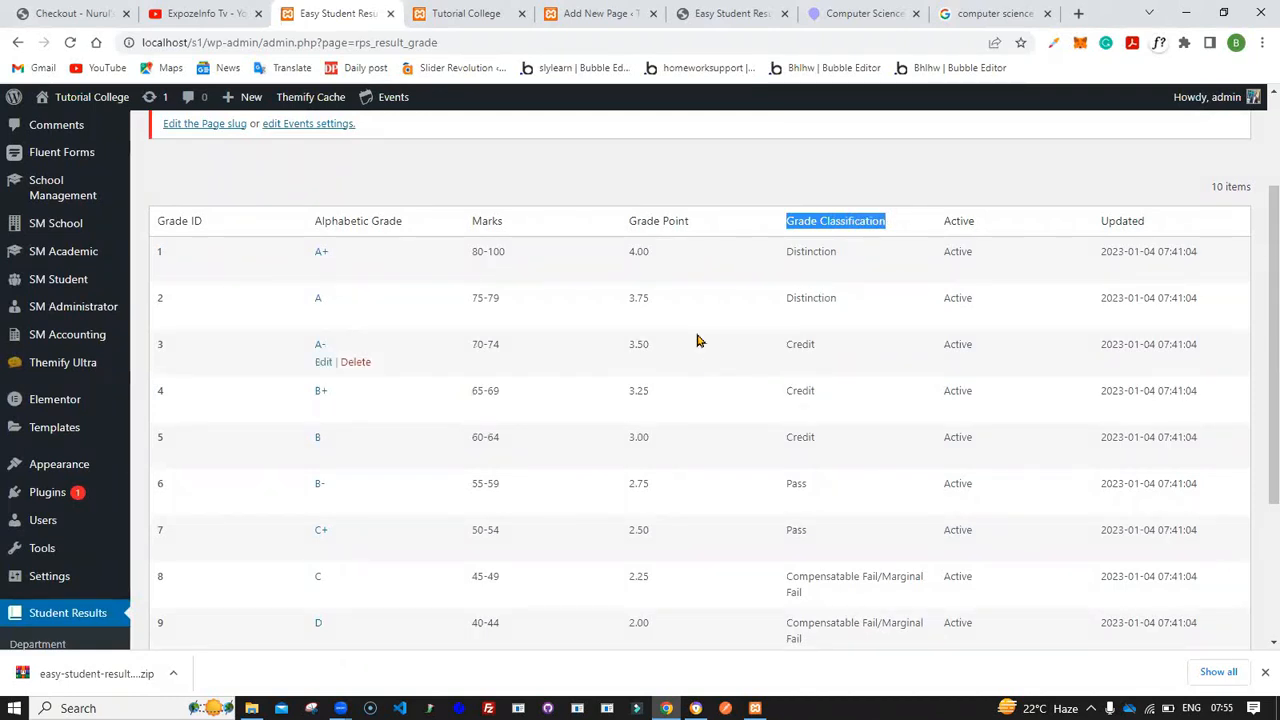
pyautogui.moveTo(314, 252)
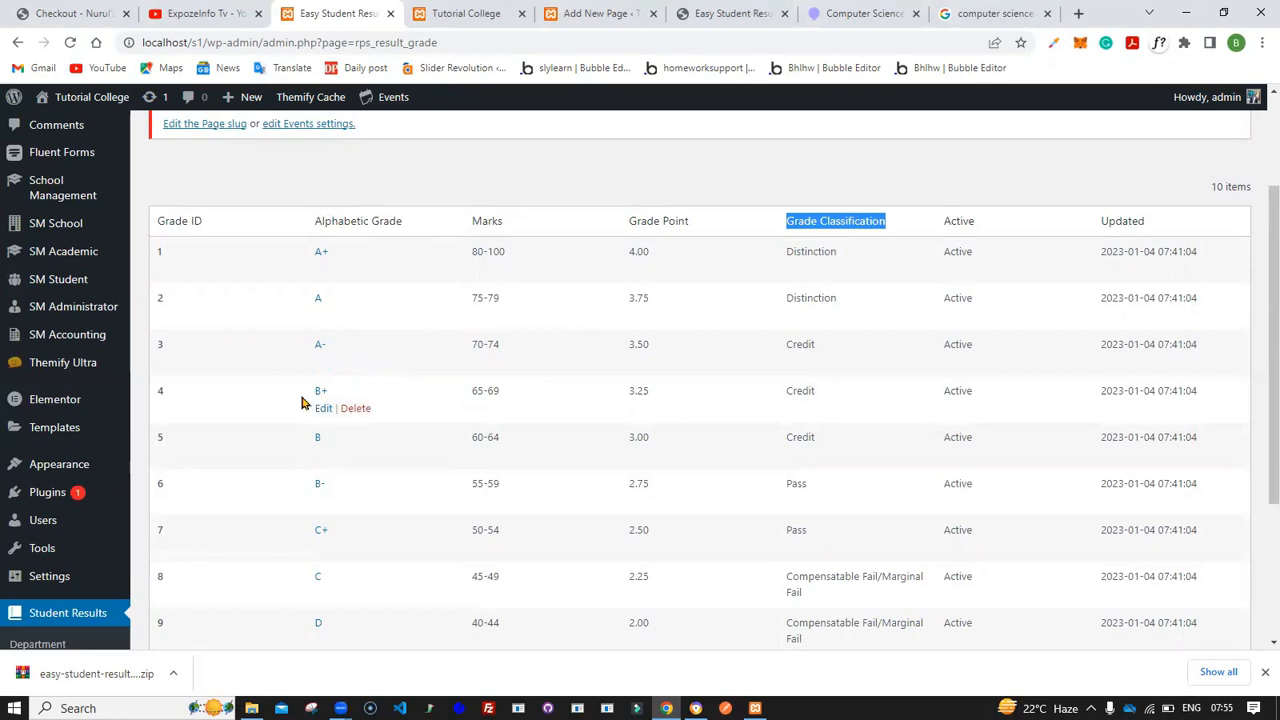
pyautogui.scroll(-2, 212, 451)
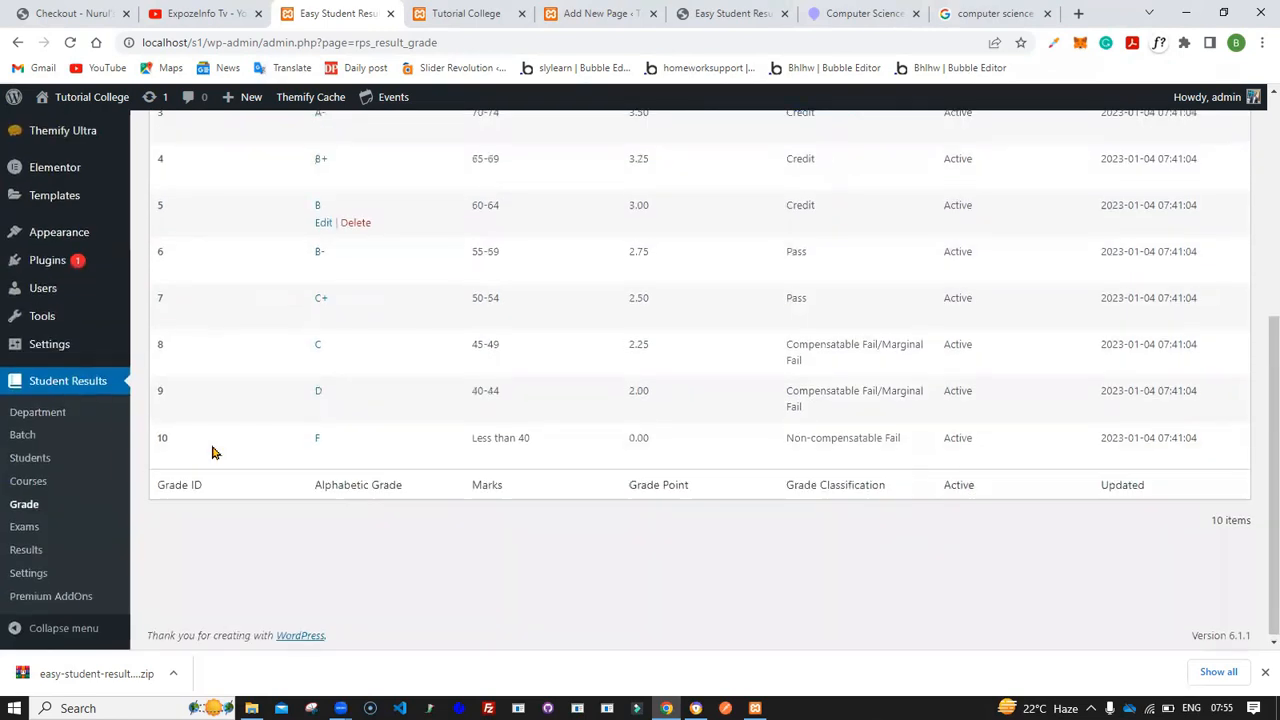
pyautogui.scroll(4, 212, 453)
pyautogui.scroll(-4, 212, 453)
pyautogui.scroll(4, 212, 453)
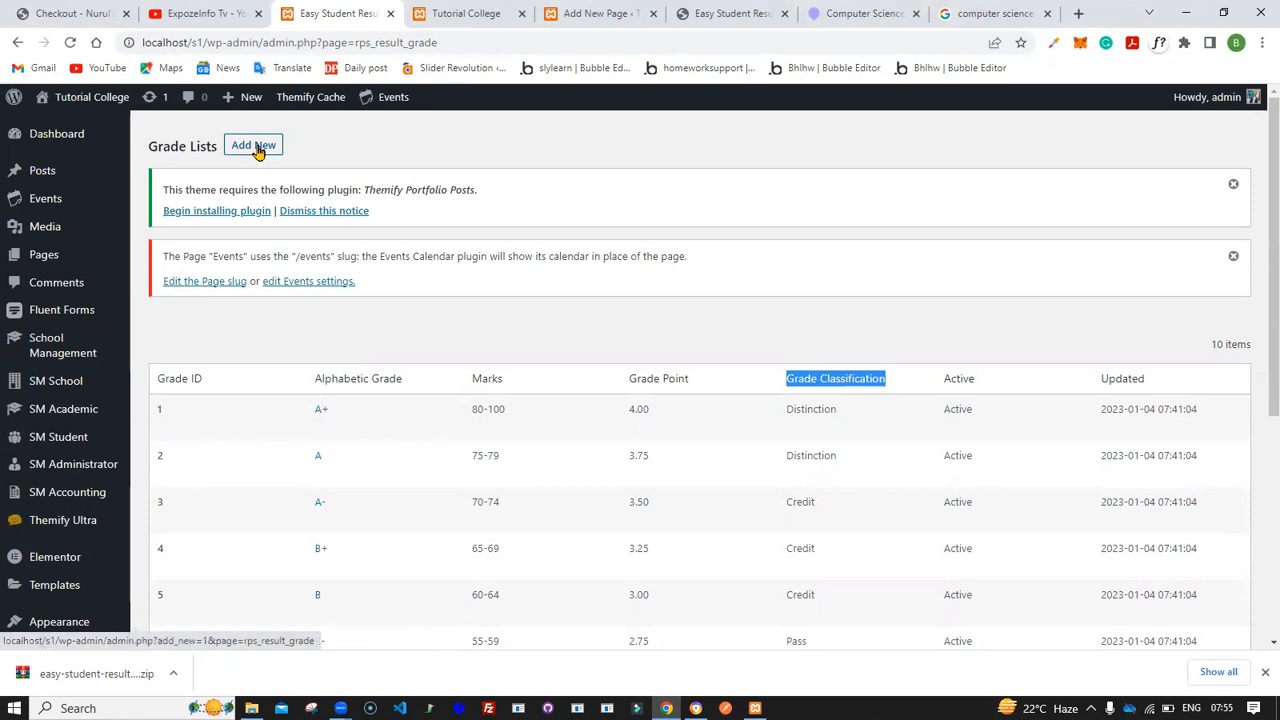
# - Open the exams section, start a new exam and name it Final Exam 2018
pyautogui.scroll(-4, 175, 470)
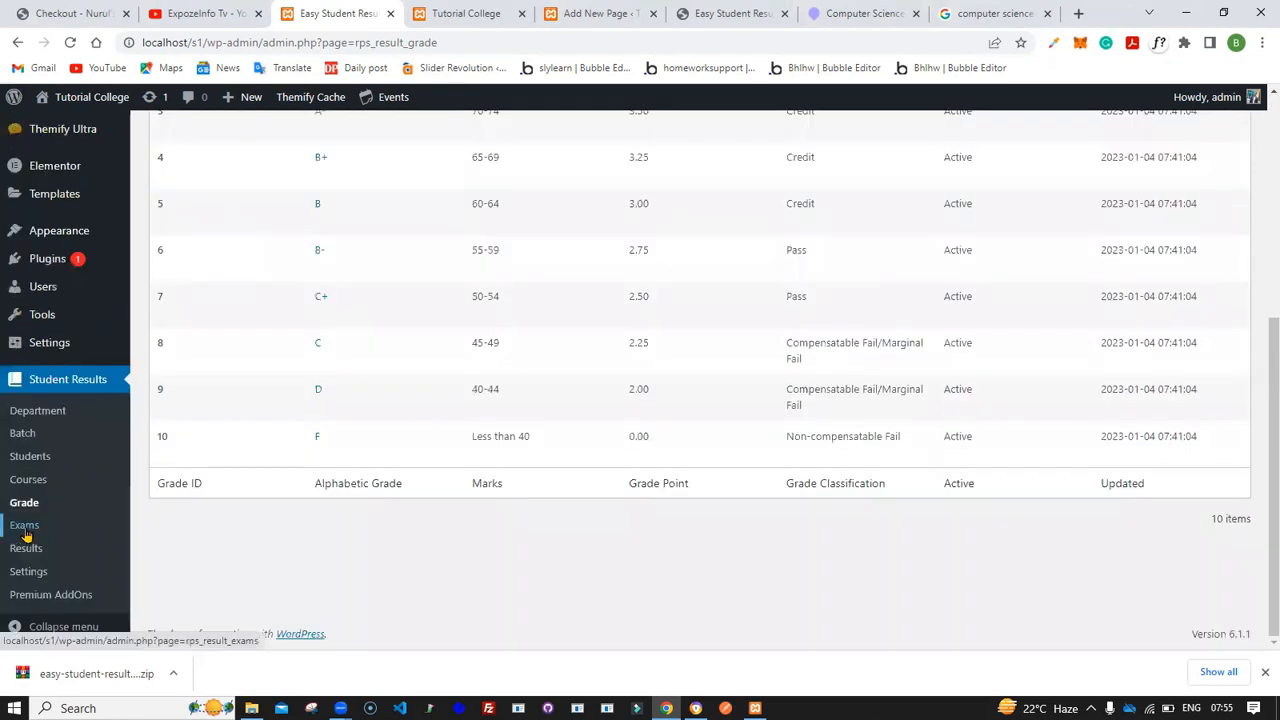
pyautogui.click(24, 527)
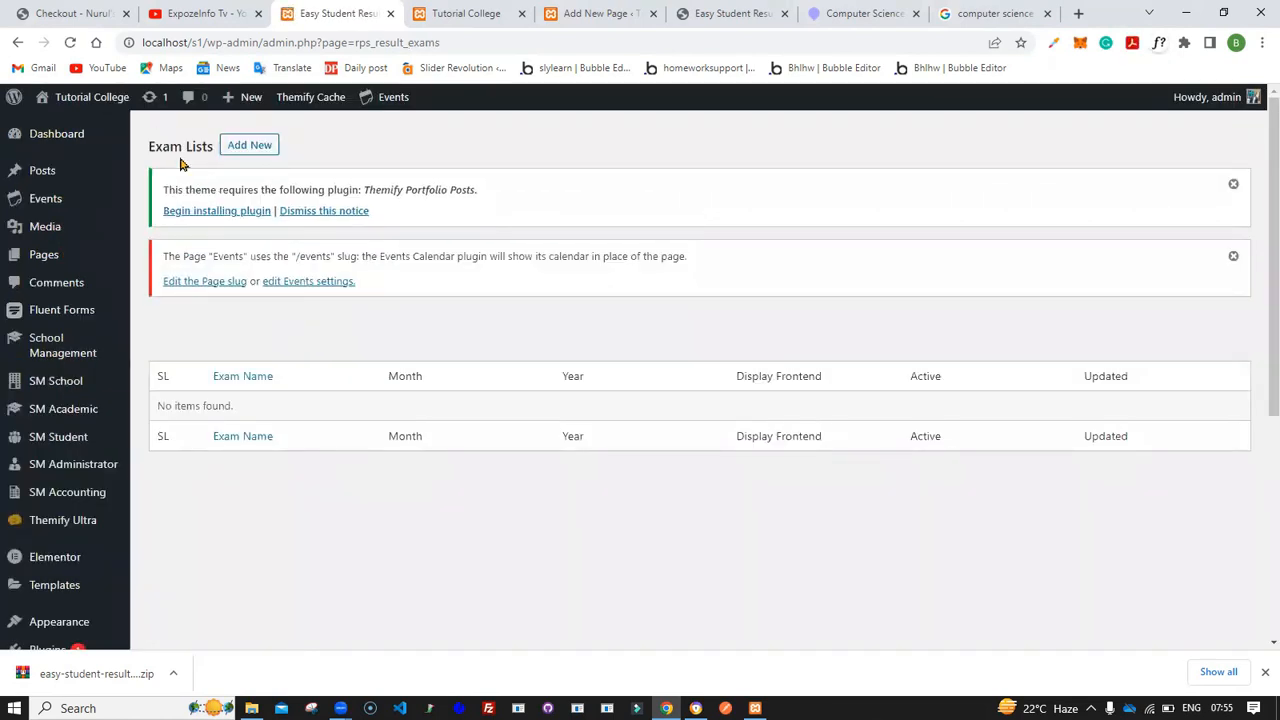
pyautogui.click(252, 150)
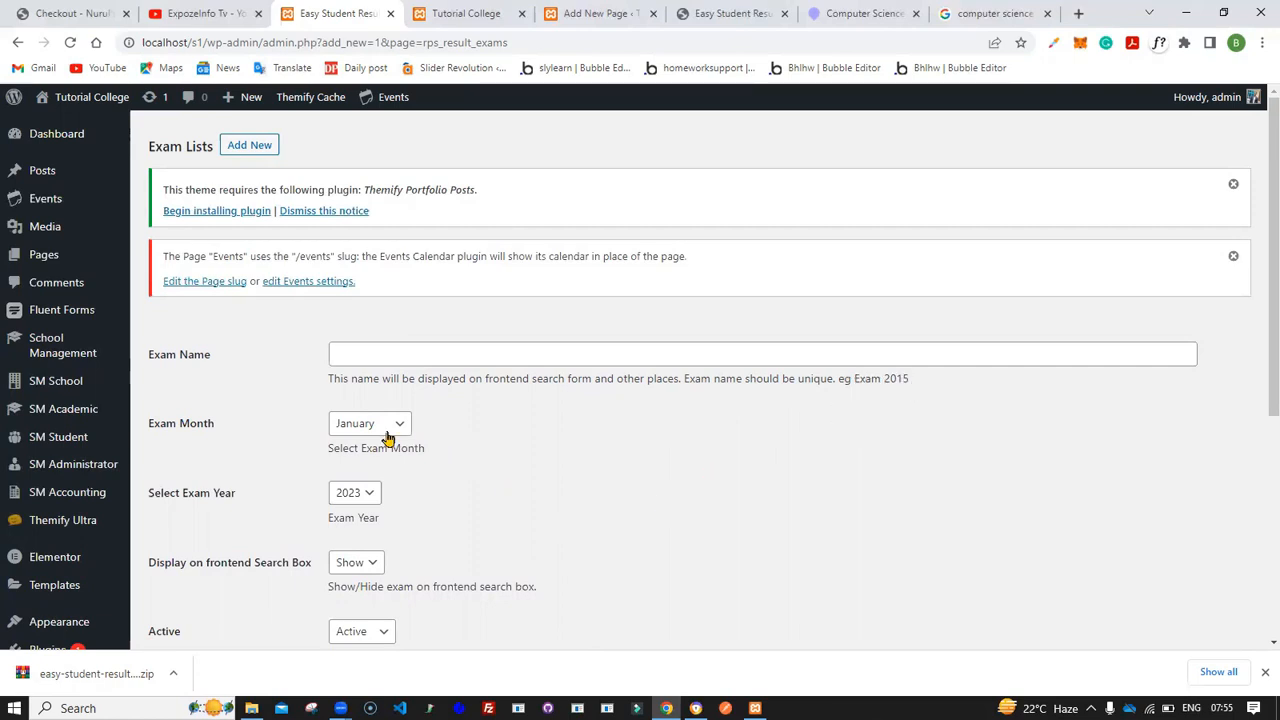
pyautogui.scroll(-1, 388, 437)
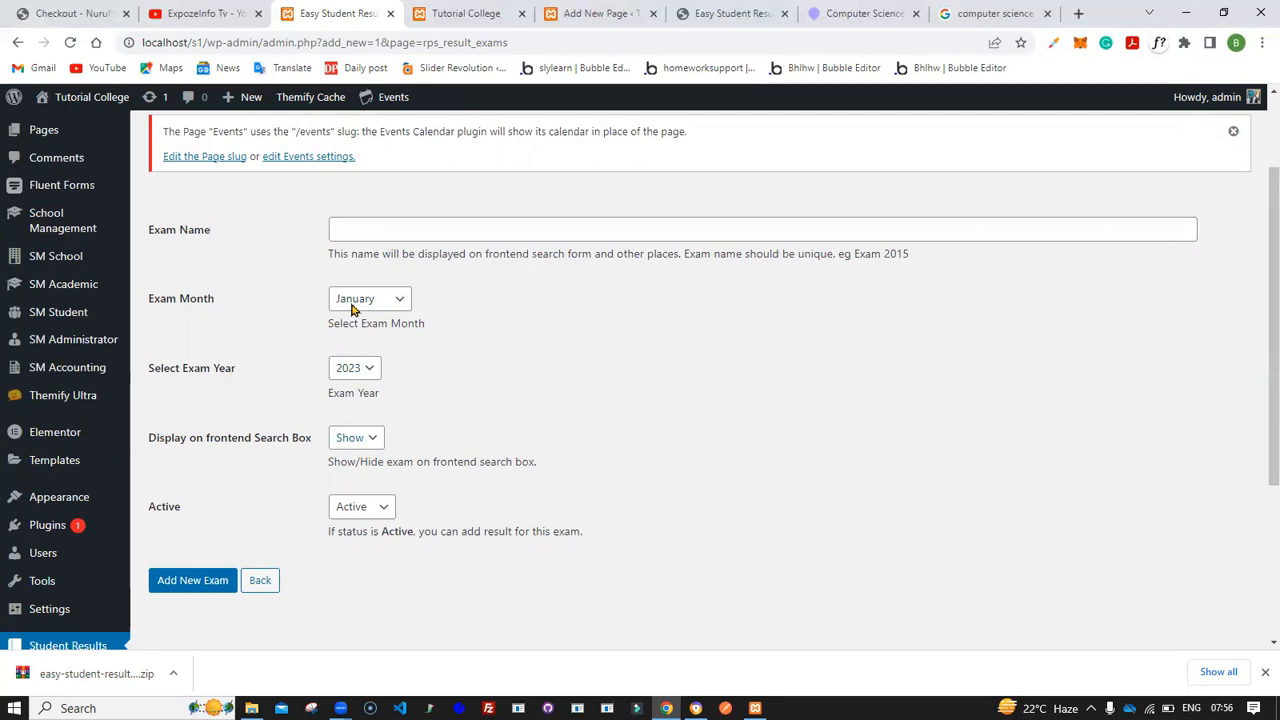
pyautogui.click(356, 231)
pyautogui.write('Final Exam 2018')
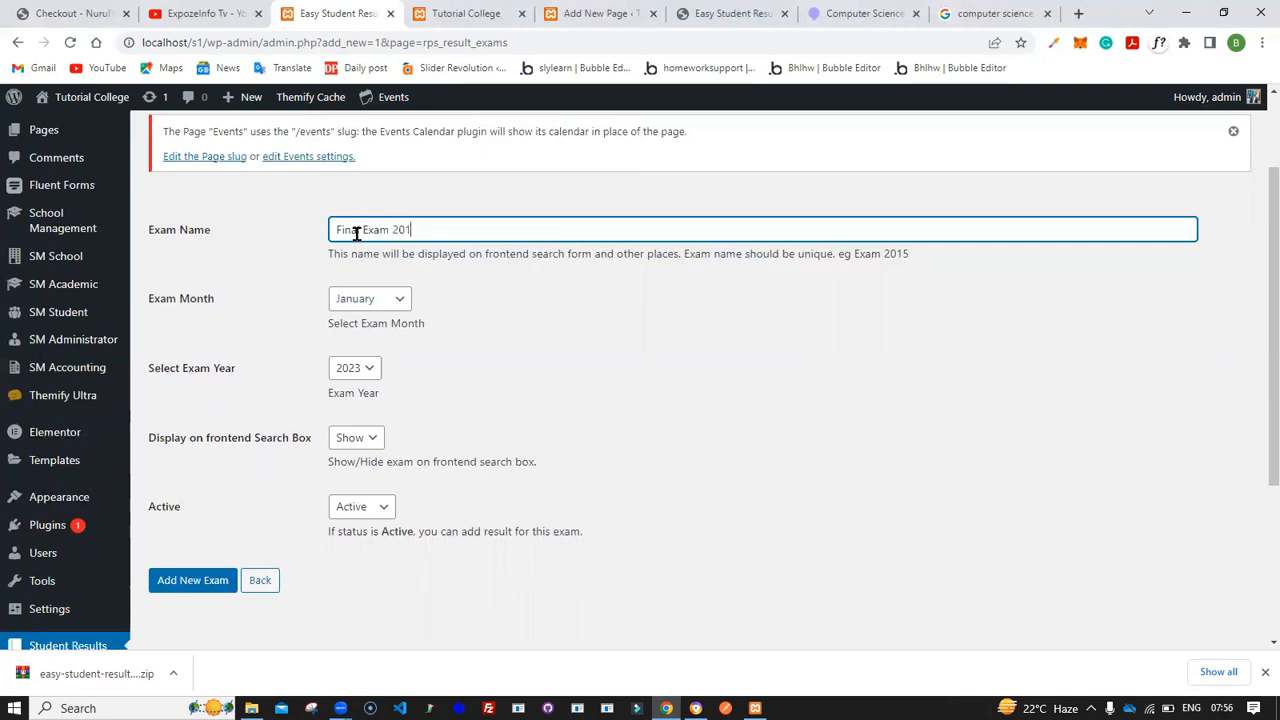
# - Set the exam month to July and the year to 2018, then add the exam
pyautogui.click(368, 302)
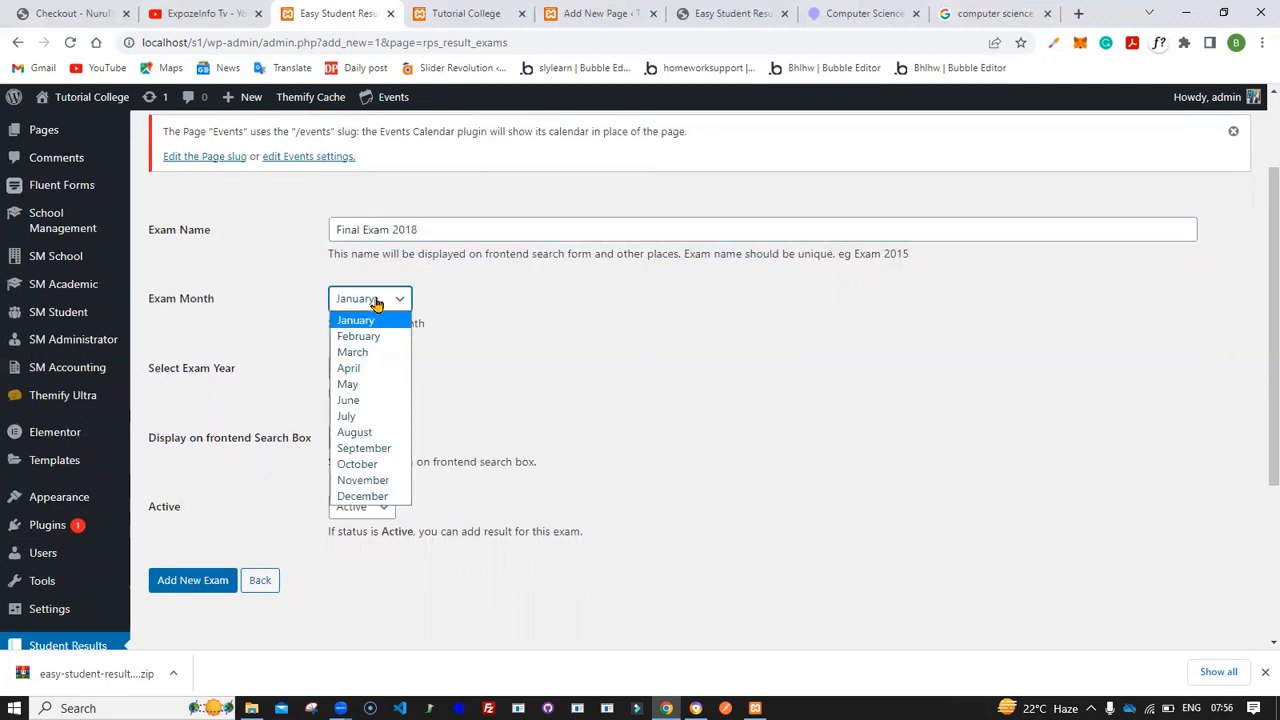
pyautogui.click(385, 416)
pyautogui.click(366, 370)
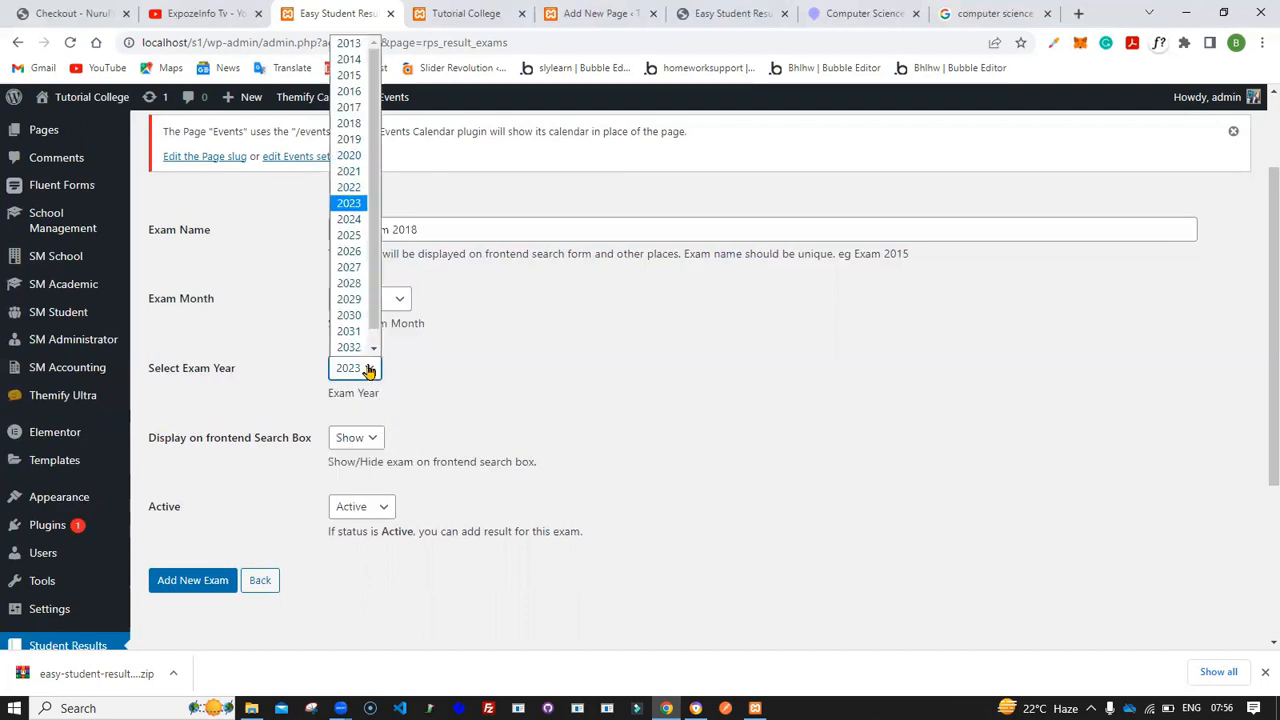
pyautogui.click(349, 123)
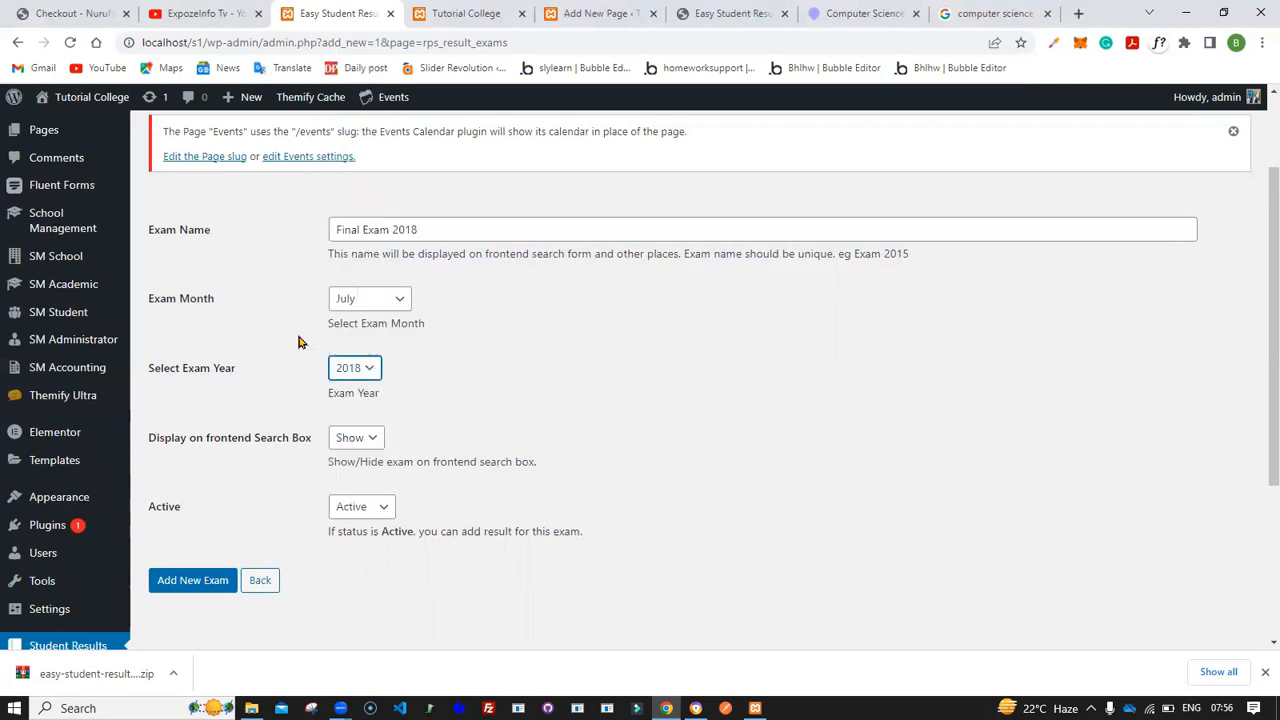
pyautogui.scroll(-1, 280, 383)
pyautogui.click(196, 481)
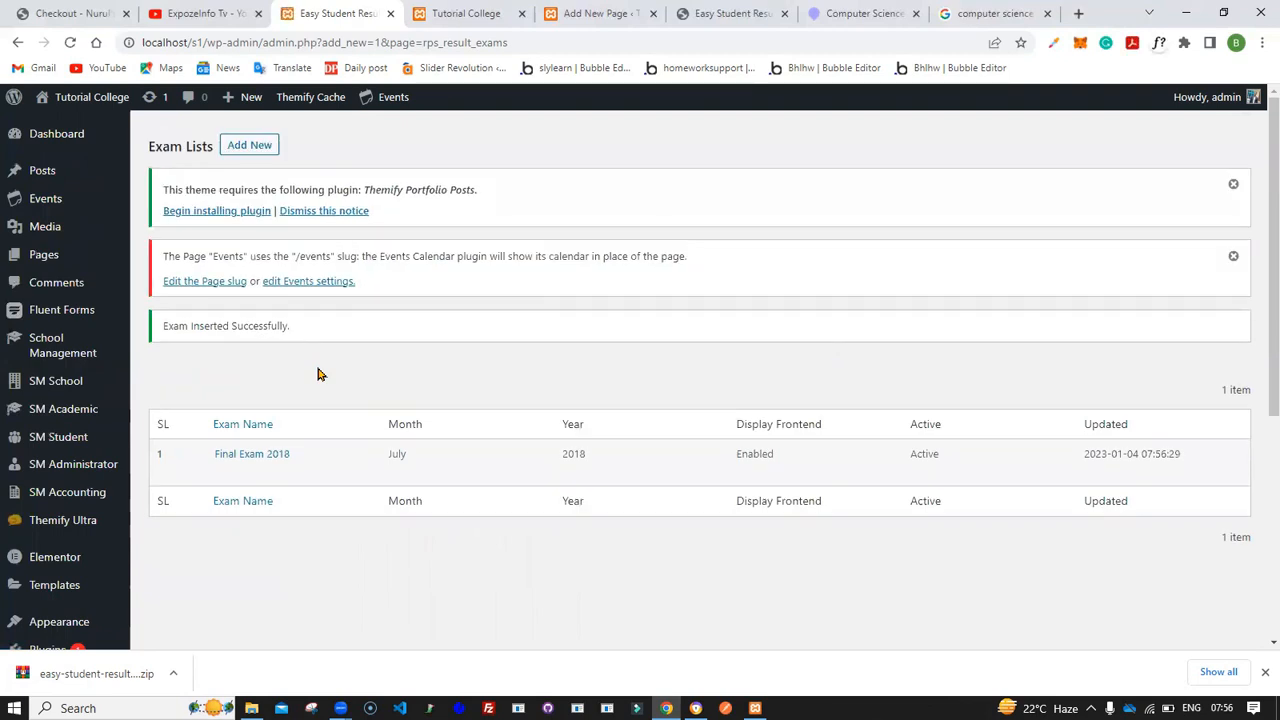
# - Start another new exam and name it Final Exam 2019
pyautogui.click(252, 147)
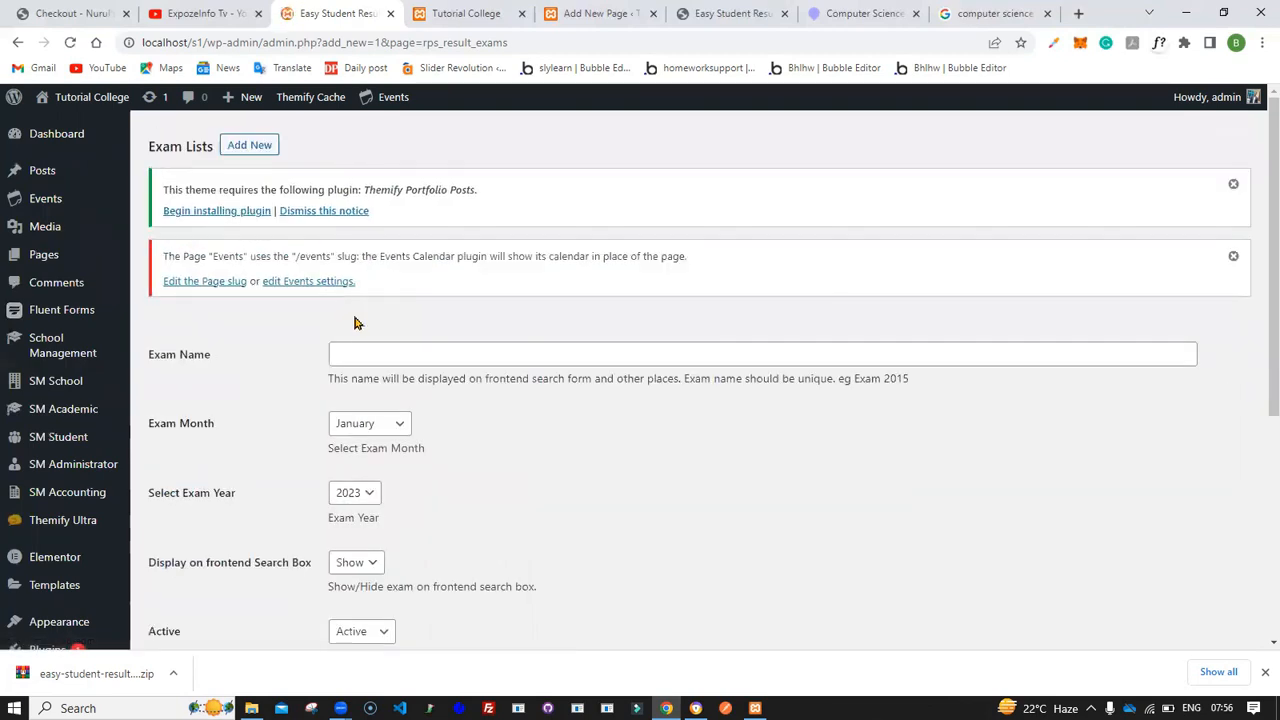
pyautogui.click(360, 358)
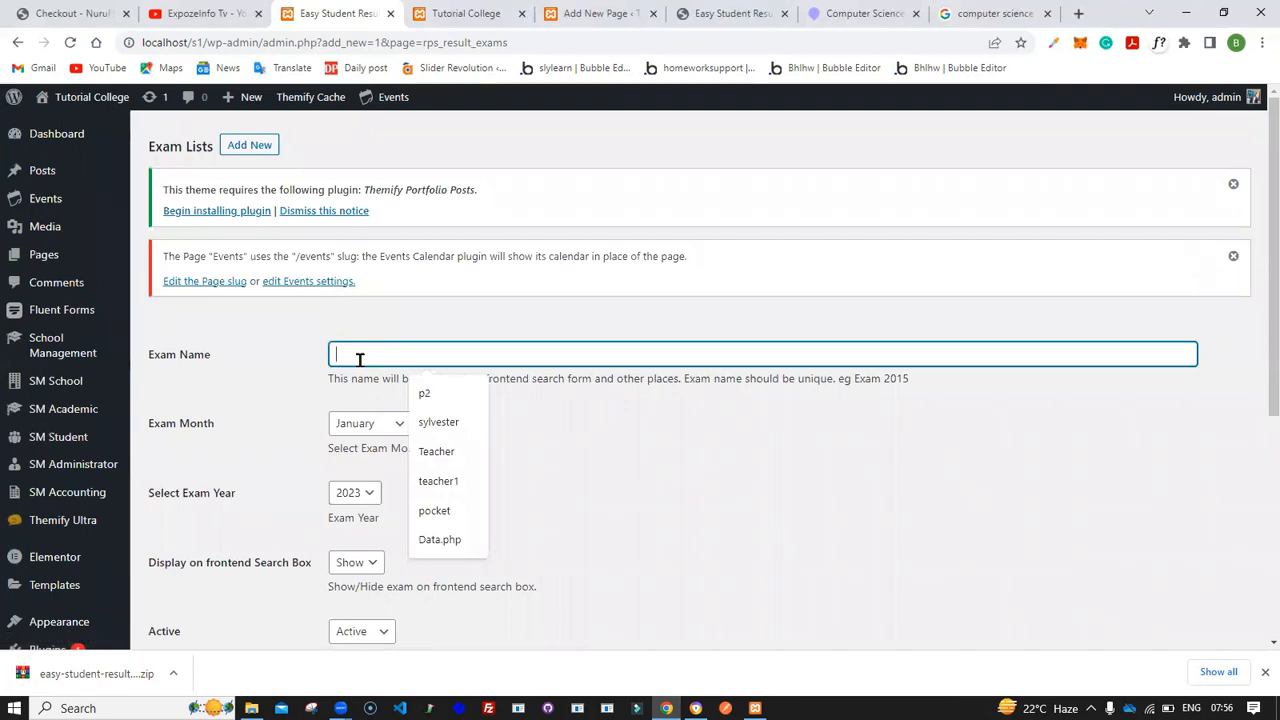
pyautogui.write('Fina')
pyautogui.click(471, 395)
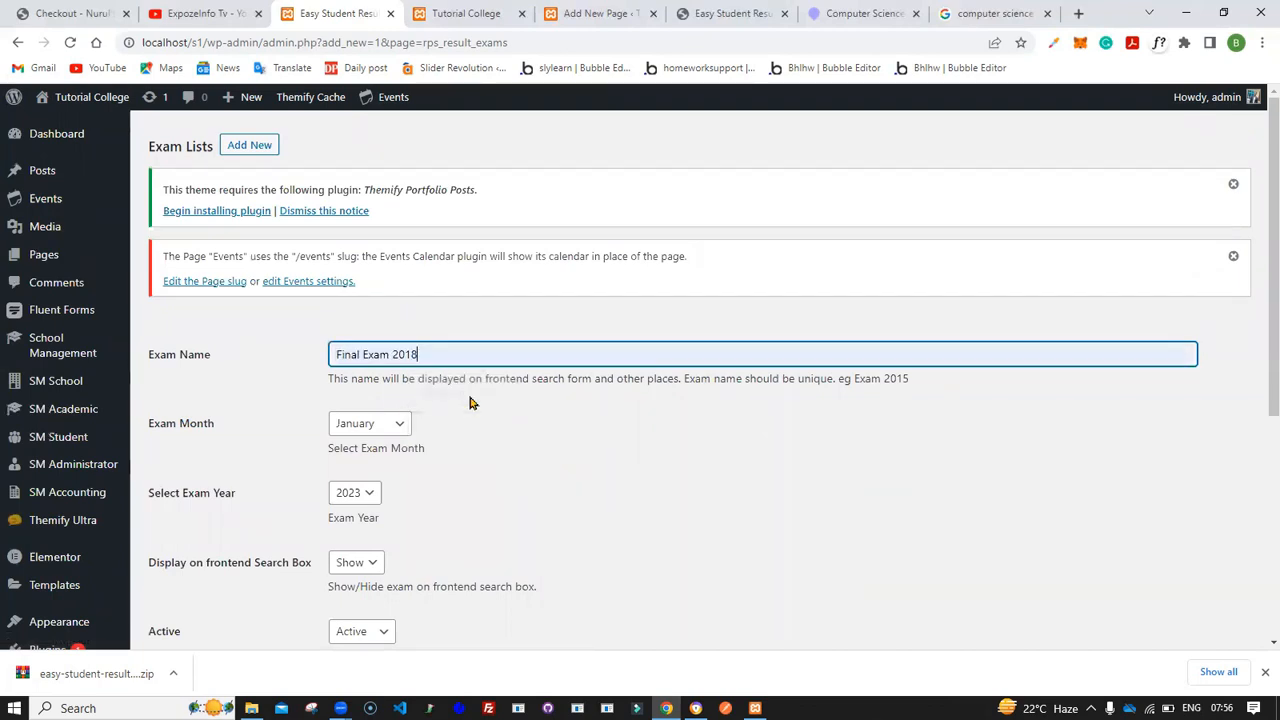
pyautogui.press('BackSpace')
pyautogui.write('9')
pyautogui.scroll(-3, 471, 400)
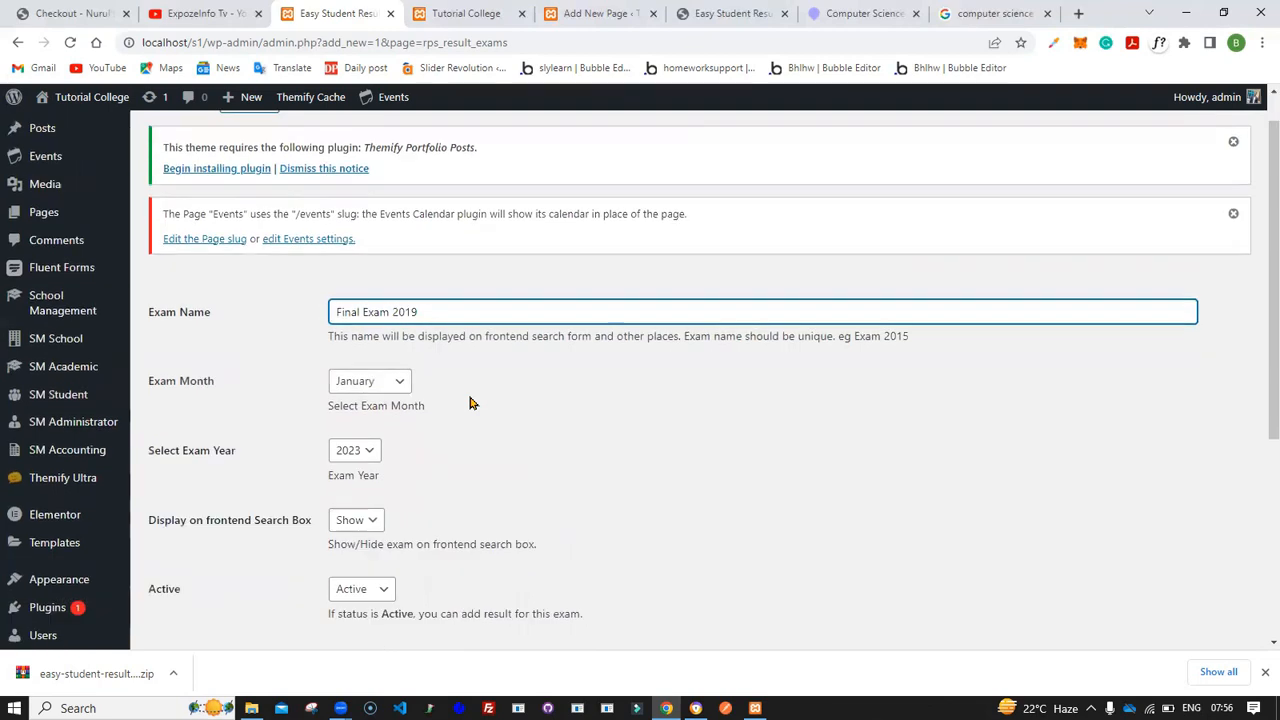
# - Set the exam month to August and the year to 2019, then add the exam
pyautogui.click(378, 286)
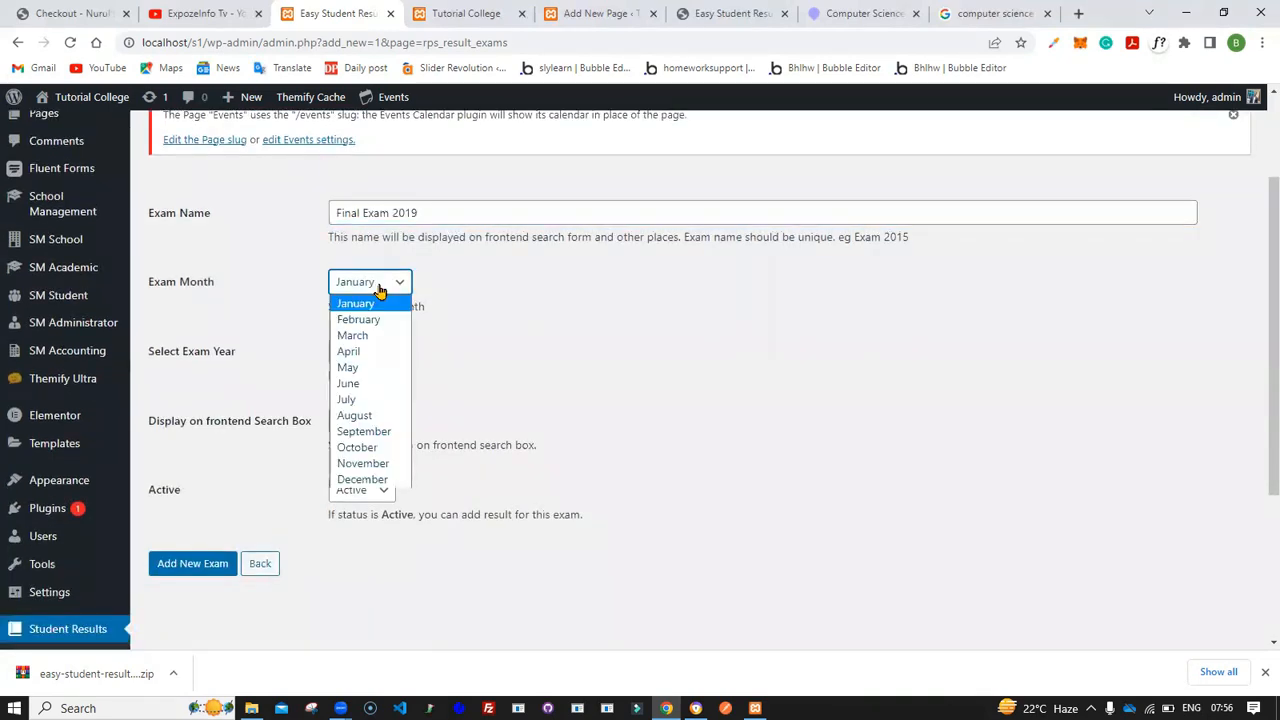
pyautogui.click(360, 415)
pyautogui.click(372, 357)
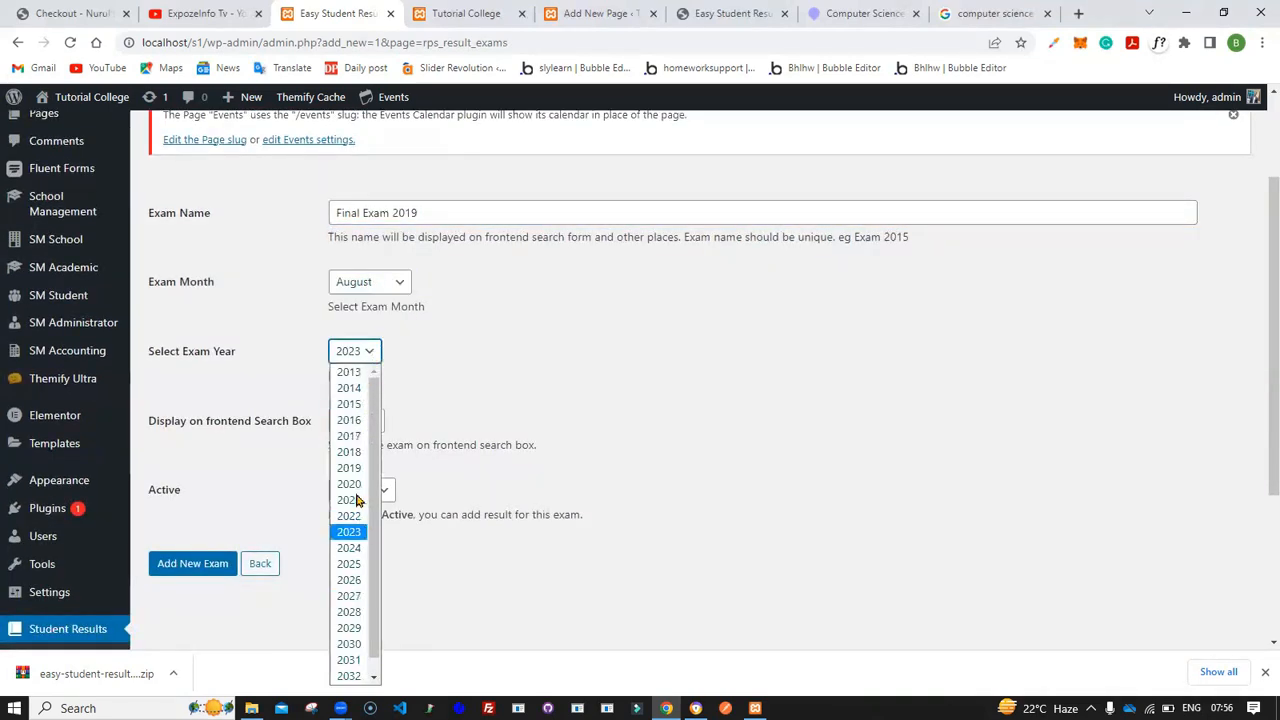
pyautogui.click(355, 470)
pyautogui.click(184, 567)
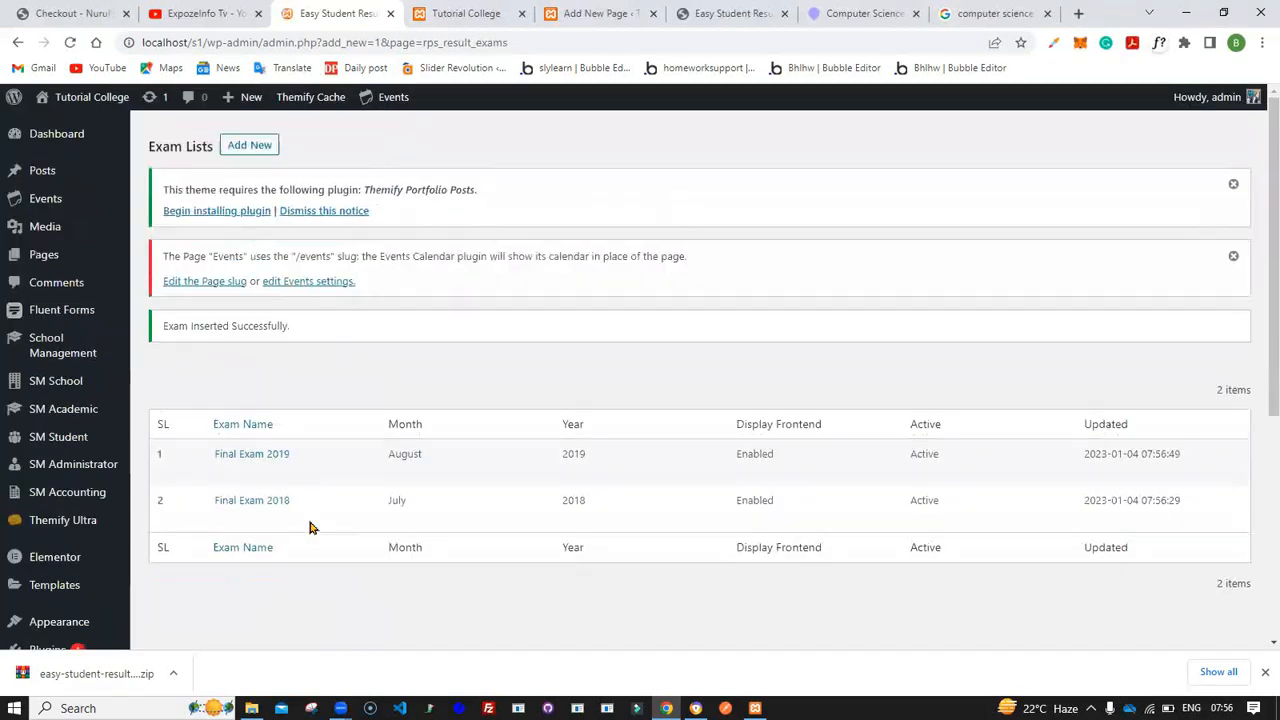
# - Start a third new exam and name it Final Exam 2020
pyautogui.scroll(-1, 308, 526)
pyautogui.scroll(1, 297, 360)
pyautogui.click(249, 147)
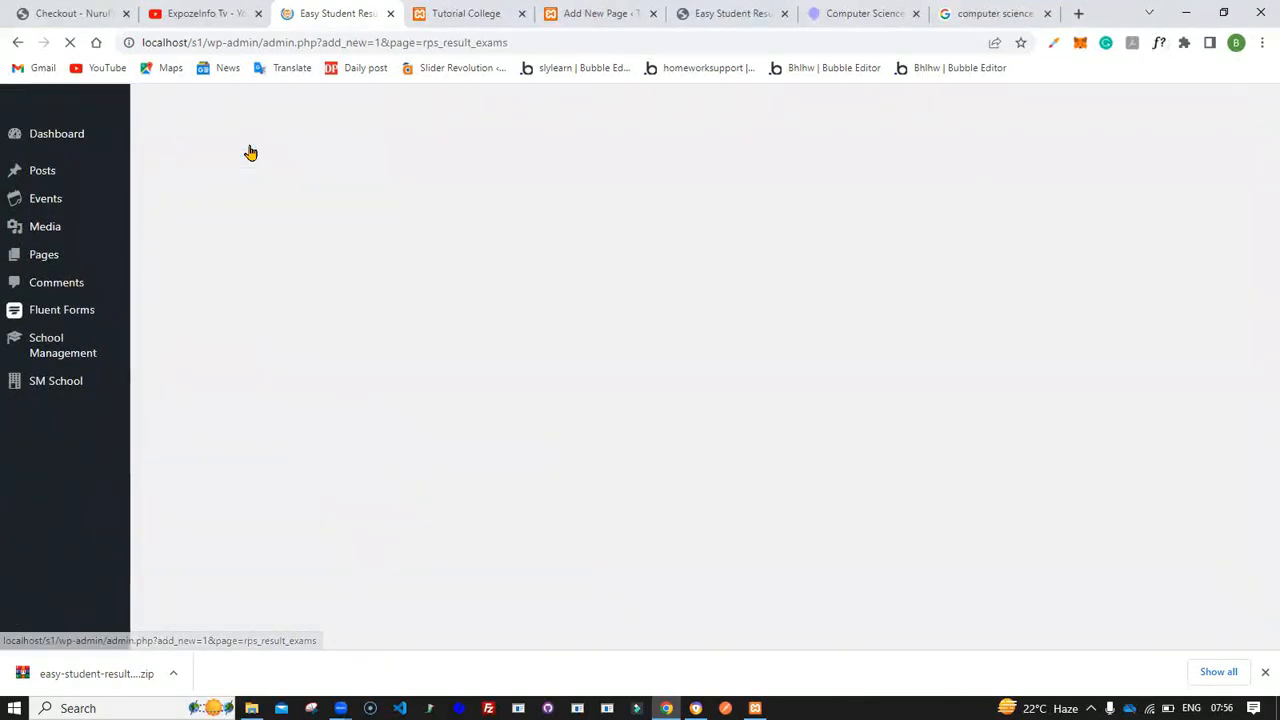
pyautogui.click(356, 356)
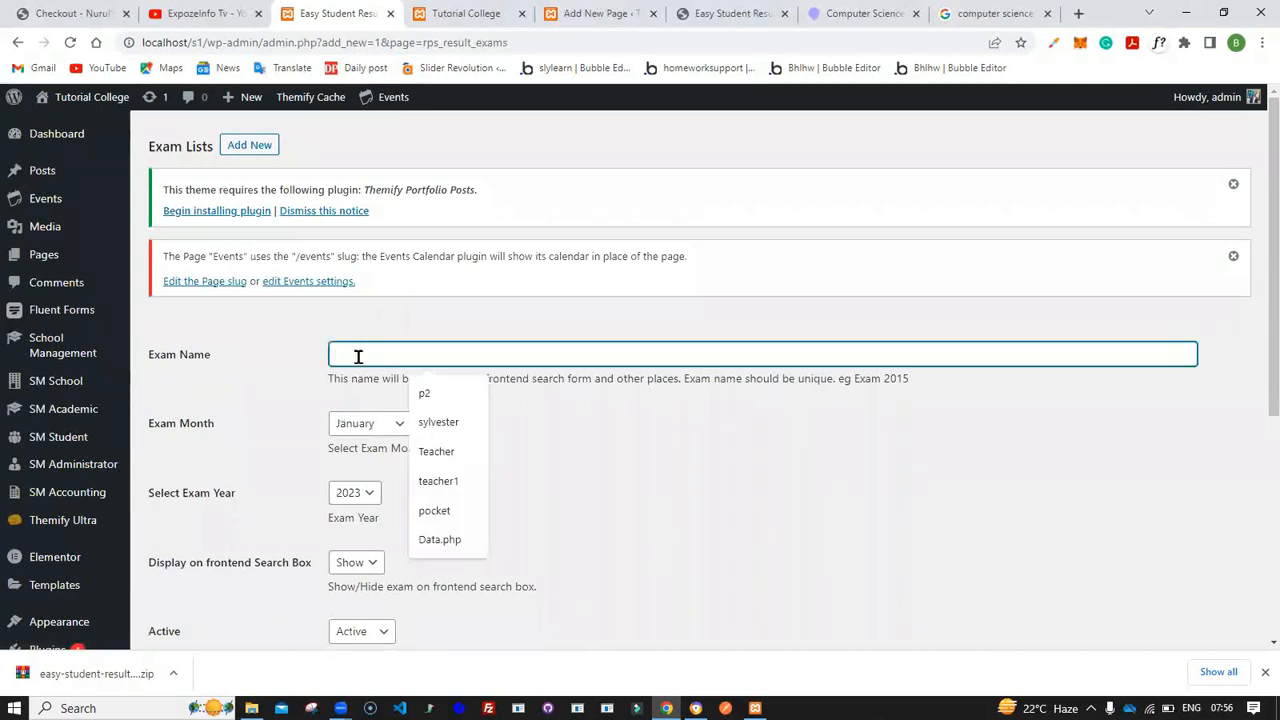
pyautogui.write('Final Exam 2019')
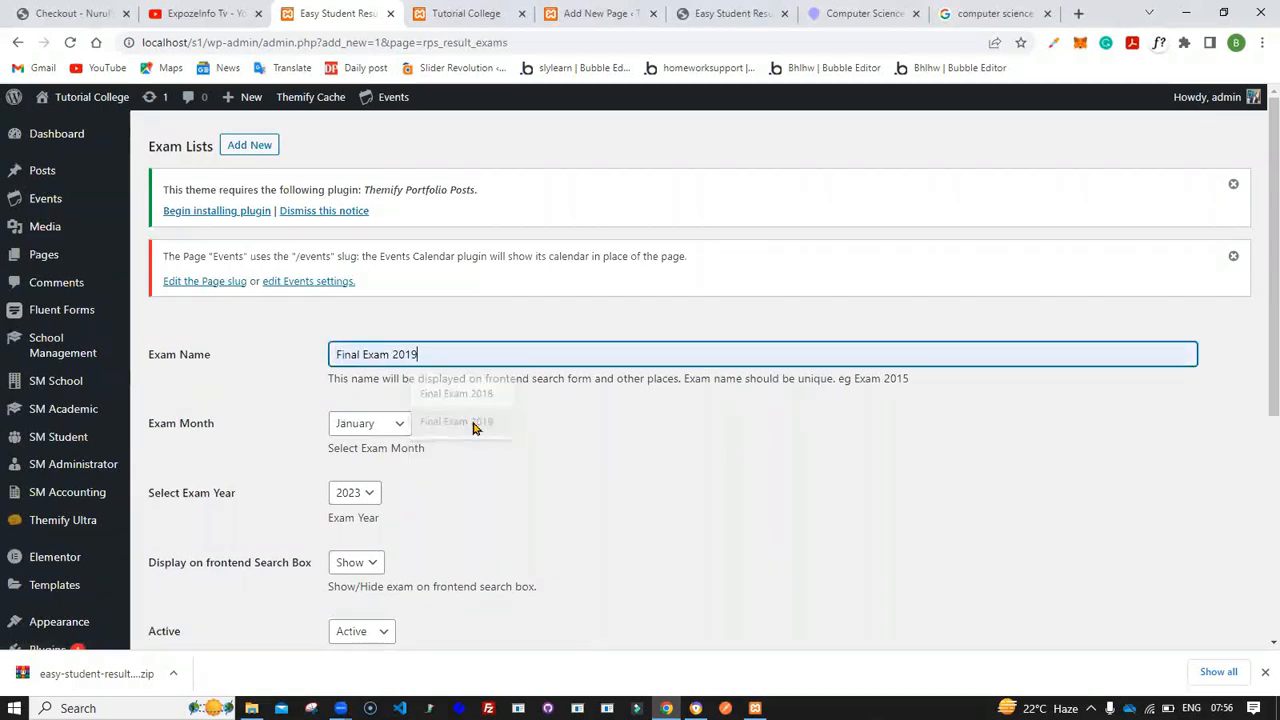
pyautogui.press('BackSpace')
pyautogui.press('BackSpace')
pyautogui.write('20')
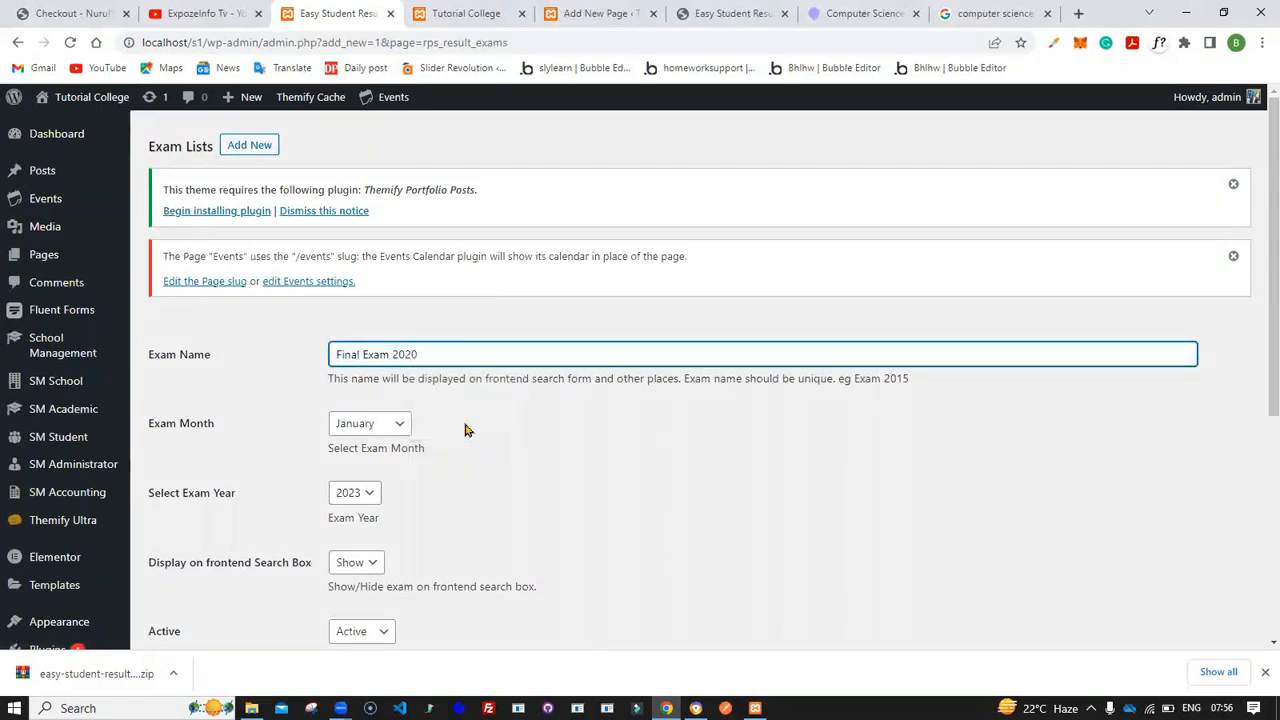
# - Set the exam month to August and the year to 2020, then add the exam
pyautogui.click(398, 426)
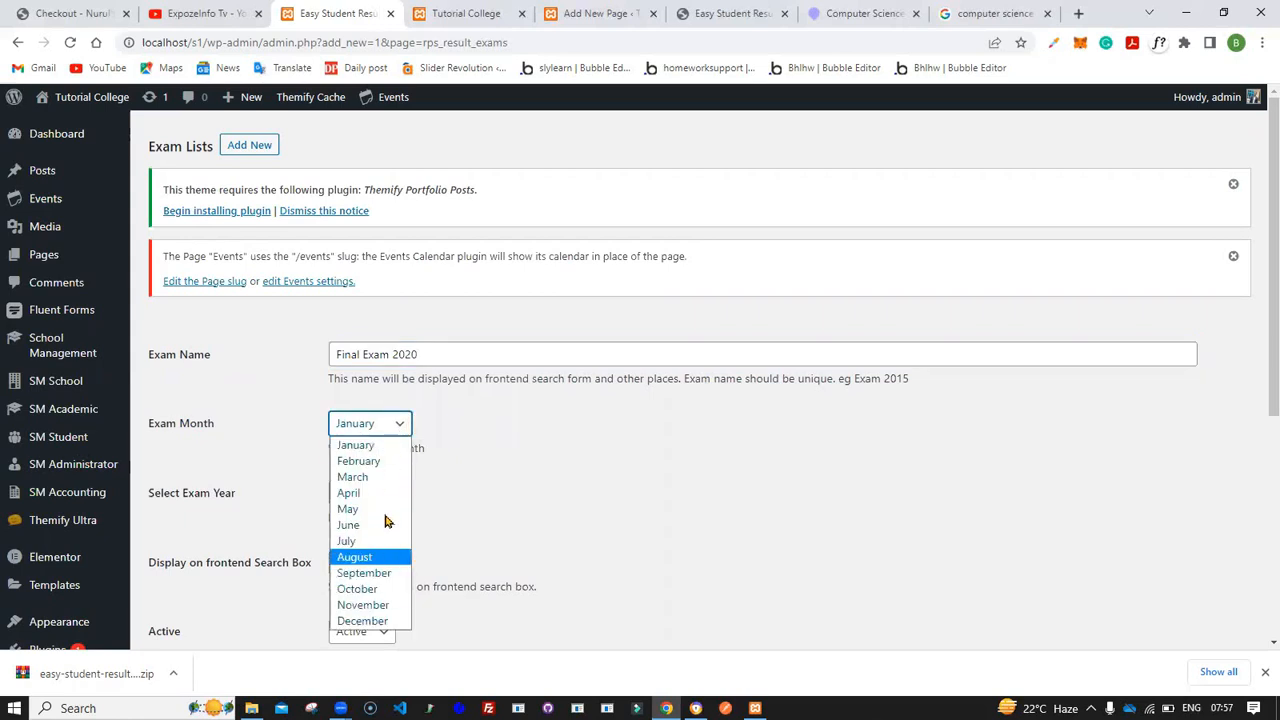
pyautogui.click(370, 557)
pyautogui.click(366, 495)
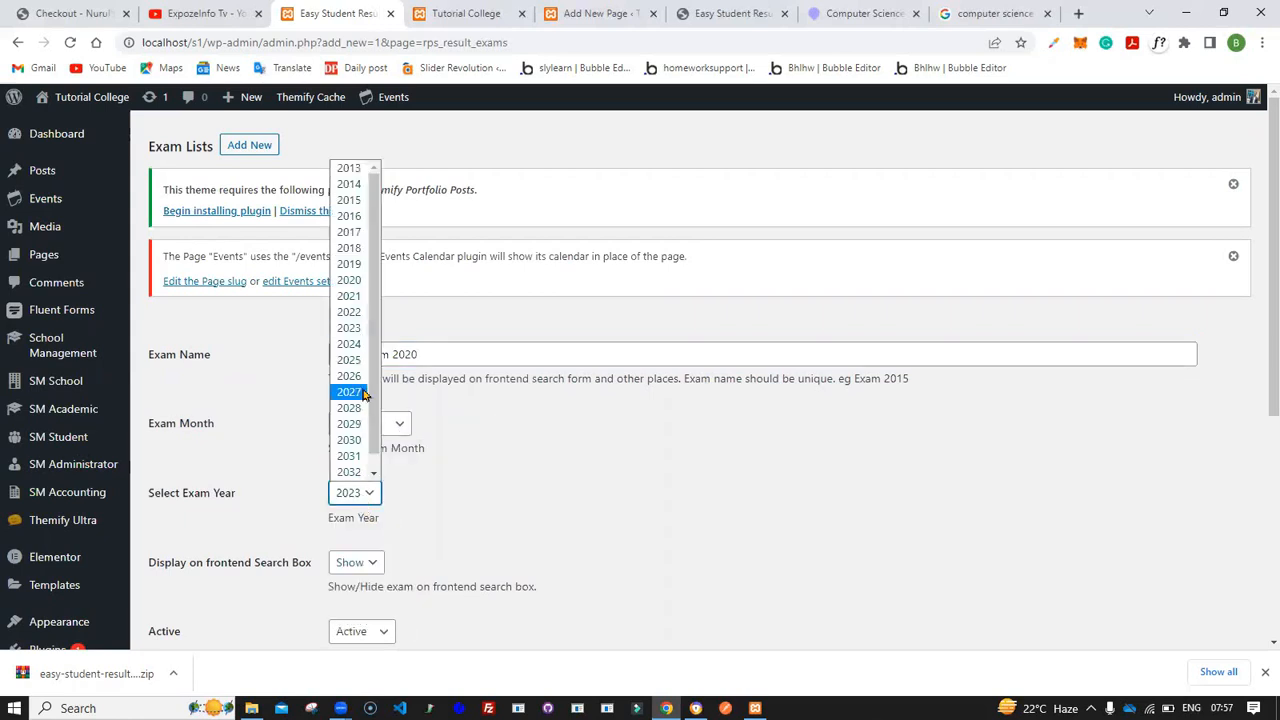
pyautogui.click(357, 281)
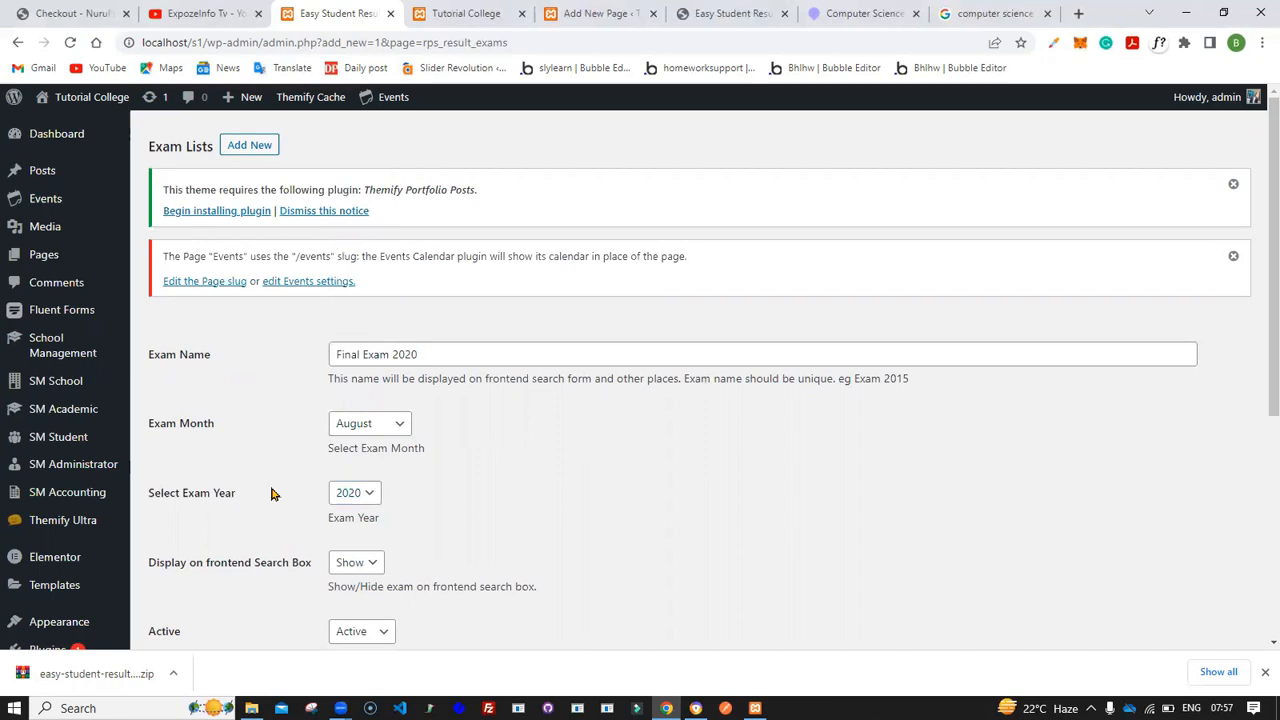
pyautogui.scroll(-2, 274, 491)
pyautogui.click(205, 485)
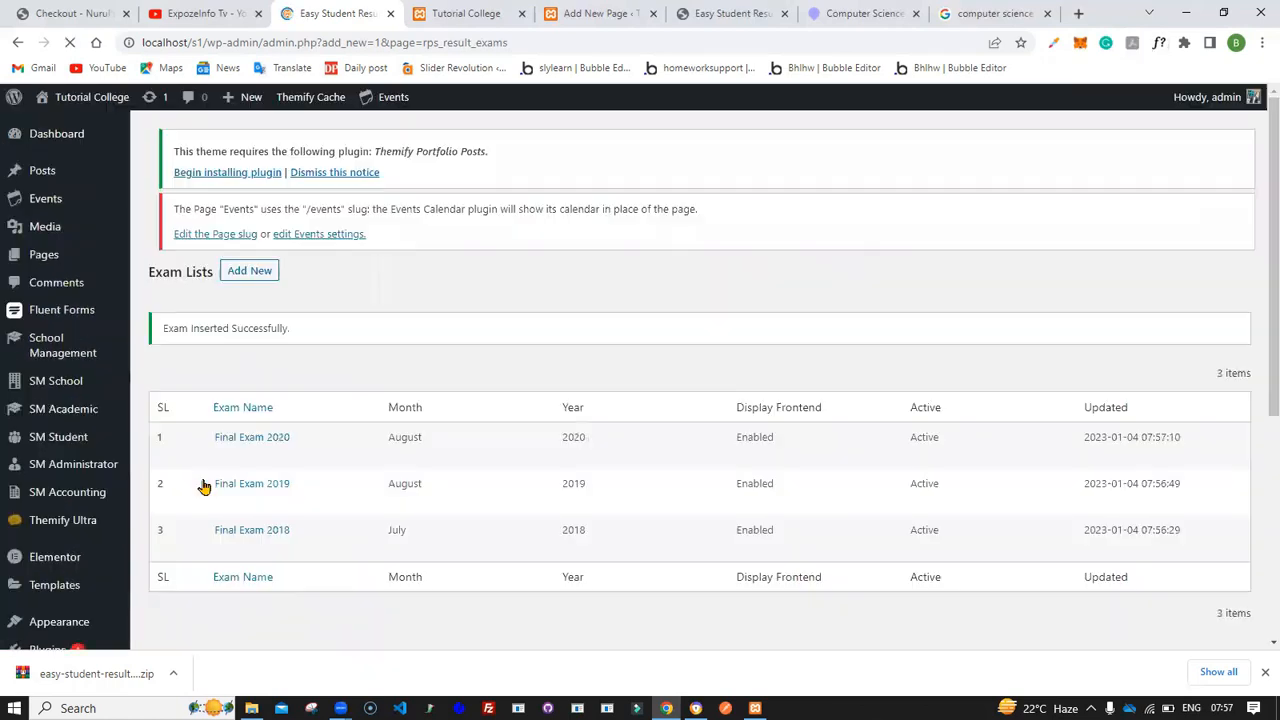
pyautogui.scroll(-3, 203, 486)
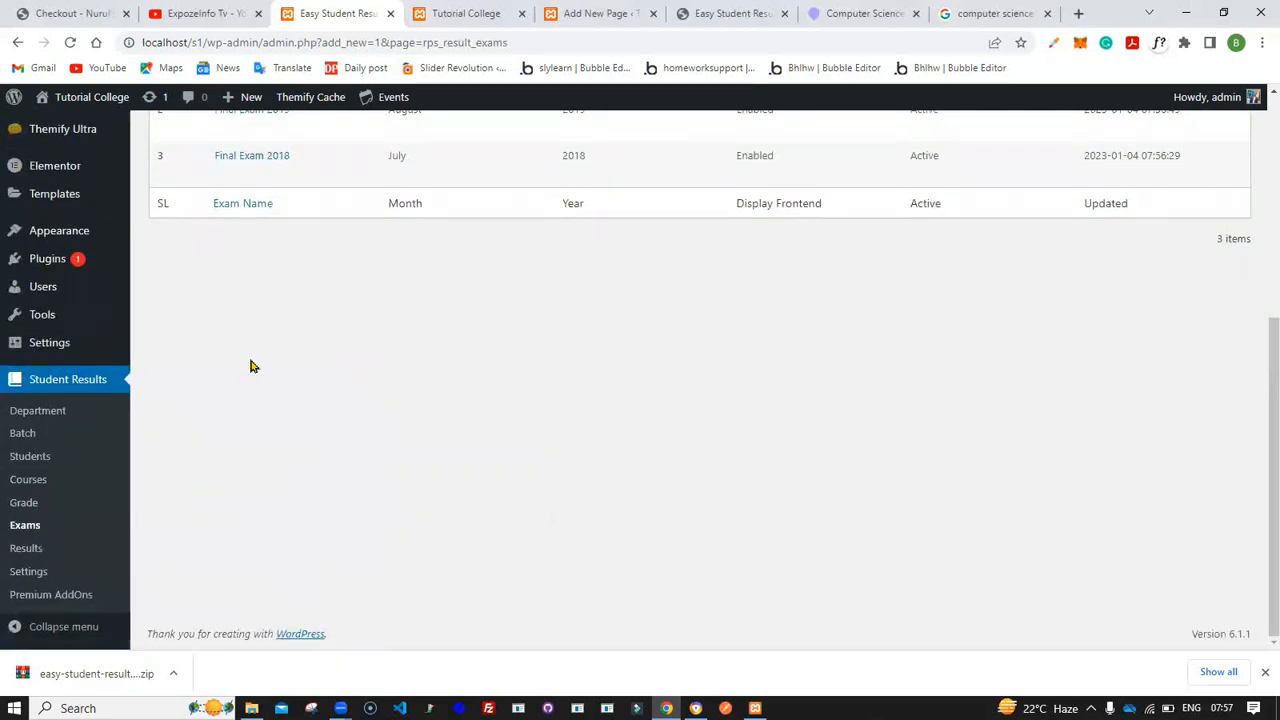
pyautogui.scroll(3, 251, 366)
pyautogui.scroll(-3, 251, 366)
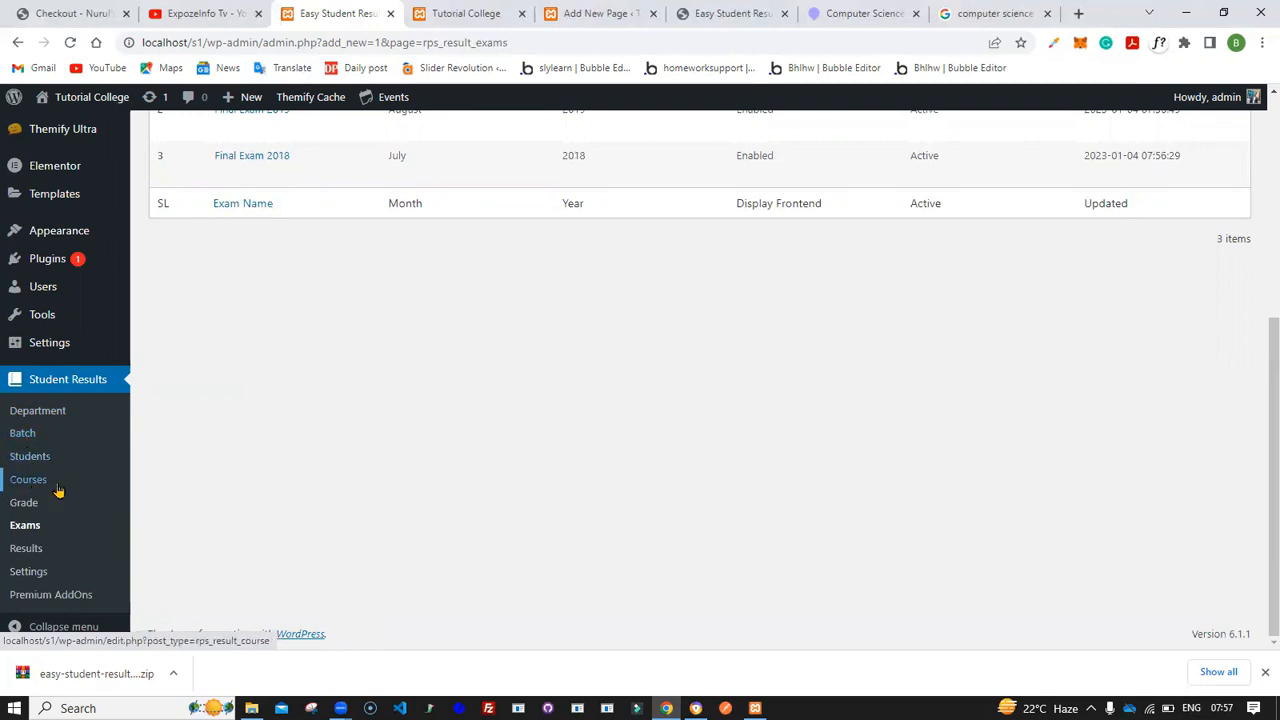
pyautogui.scroll(2, 284, 278)
pyautogui.scroll(3, 284, 278)
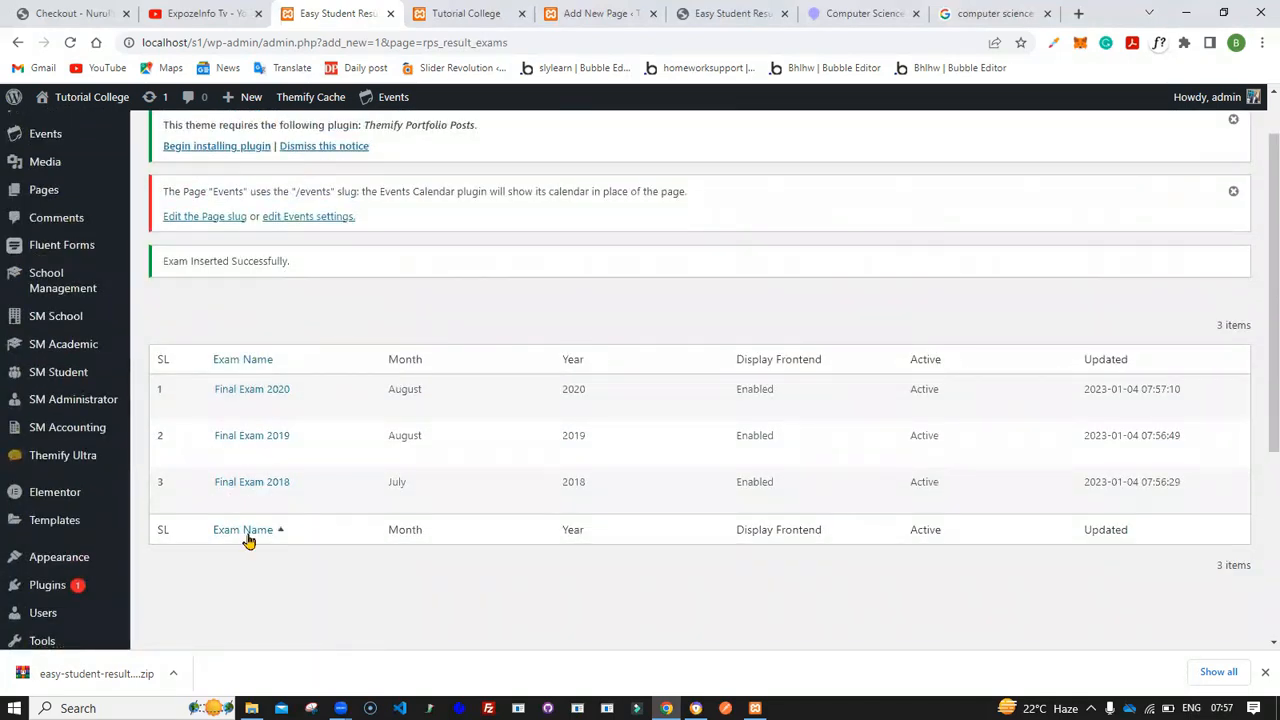
# - Review the list of added exams
pyautogui.scroll(-3, 245, 410)
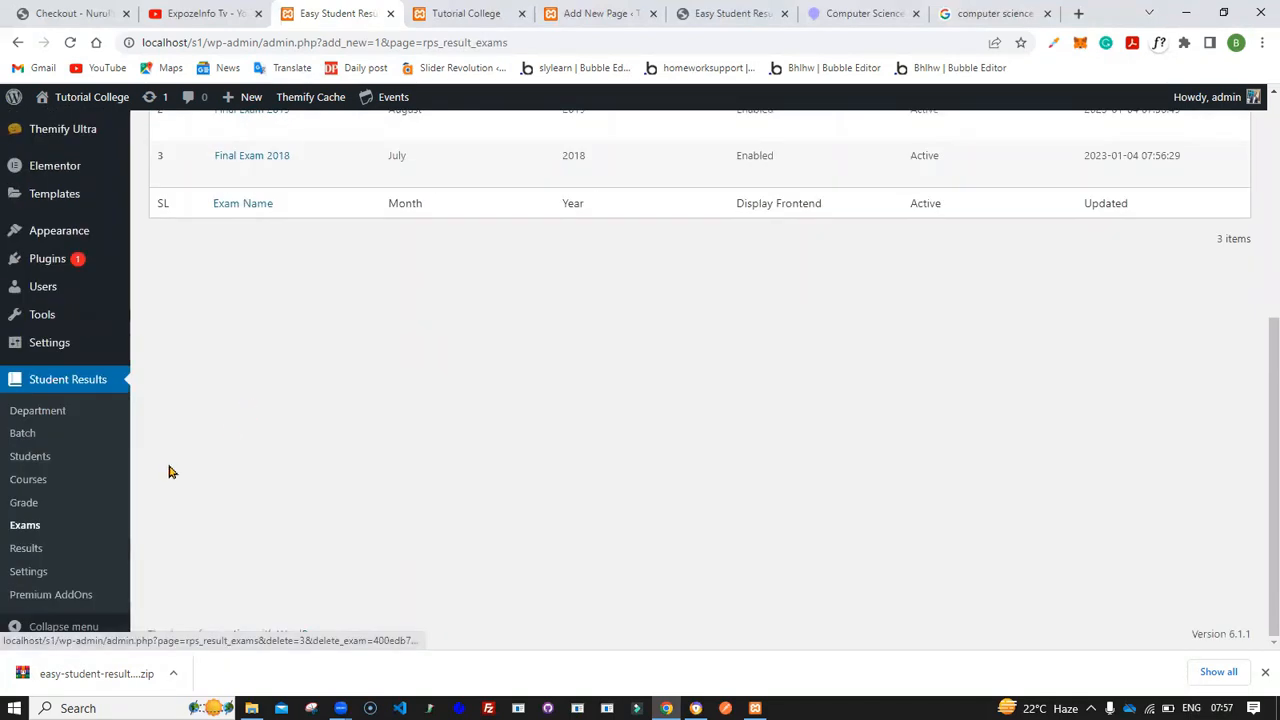
pyautogui.scroll(4, 200, 351)
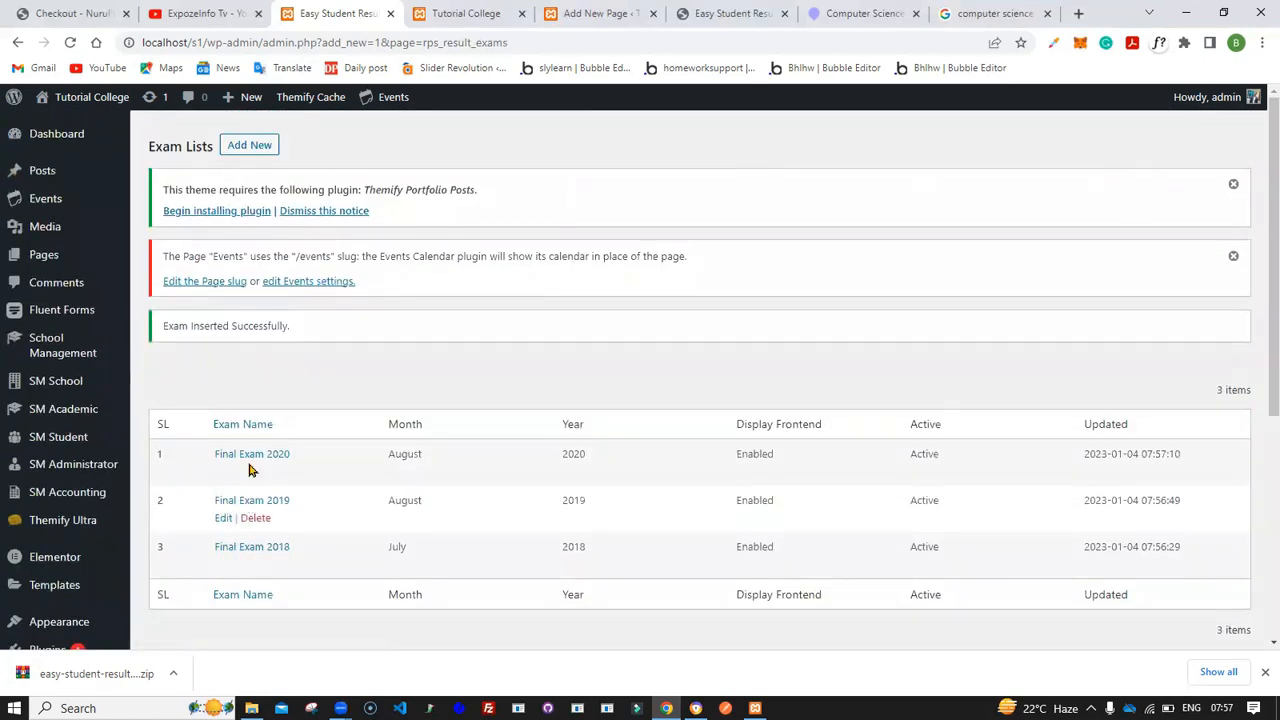
pyautogui.scroll(-3, 236, 565)
pyautogui.scroll(3, 266, 240)
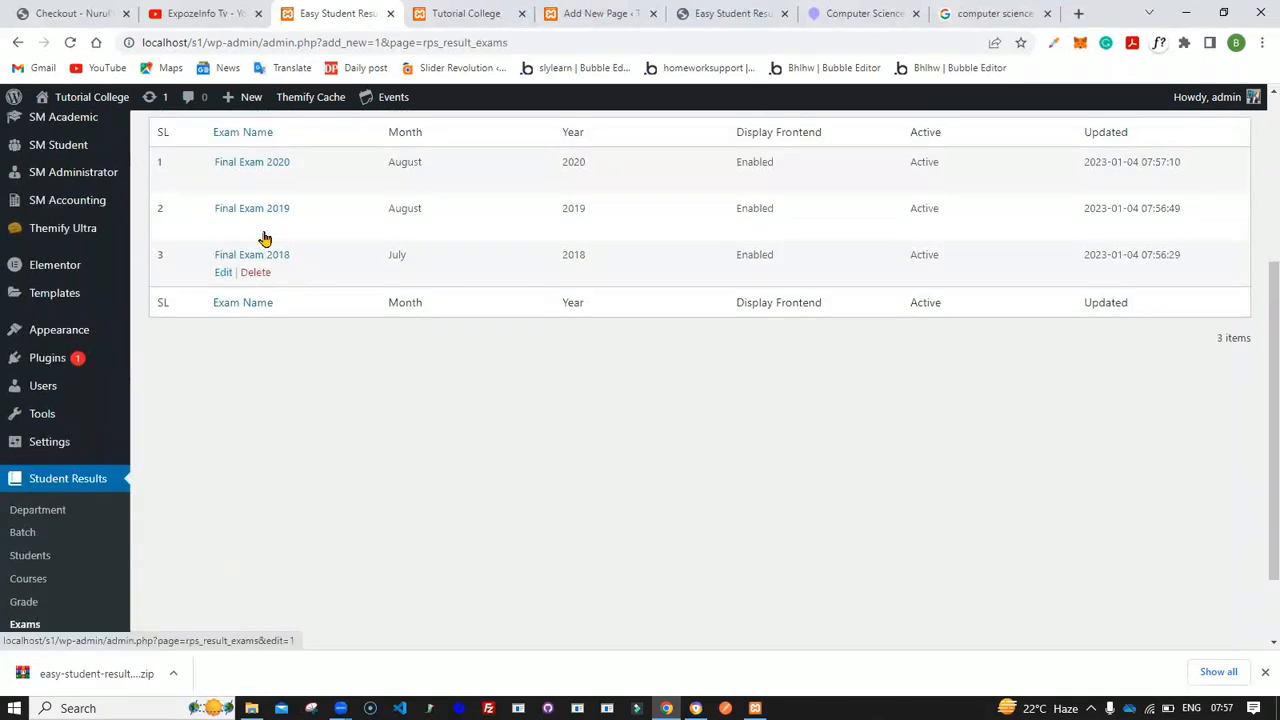
pyautogui.scroll(-3, 265, 238)
# - Open the Results section and start adding a new exam result record
pyautogui.click(30, 550)
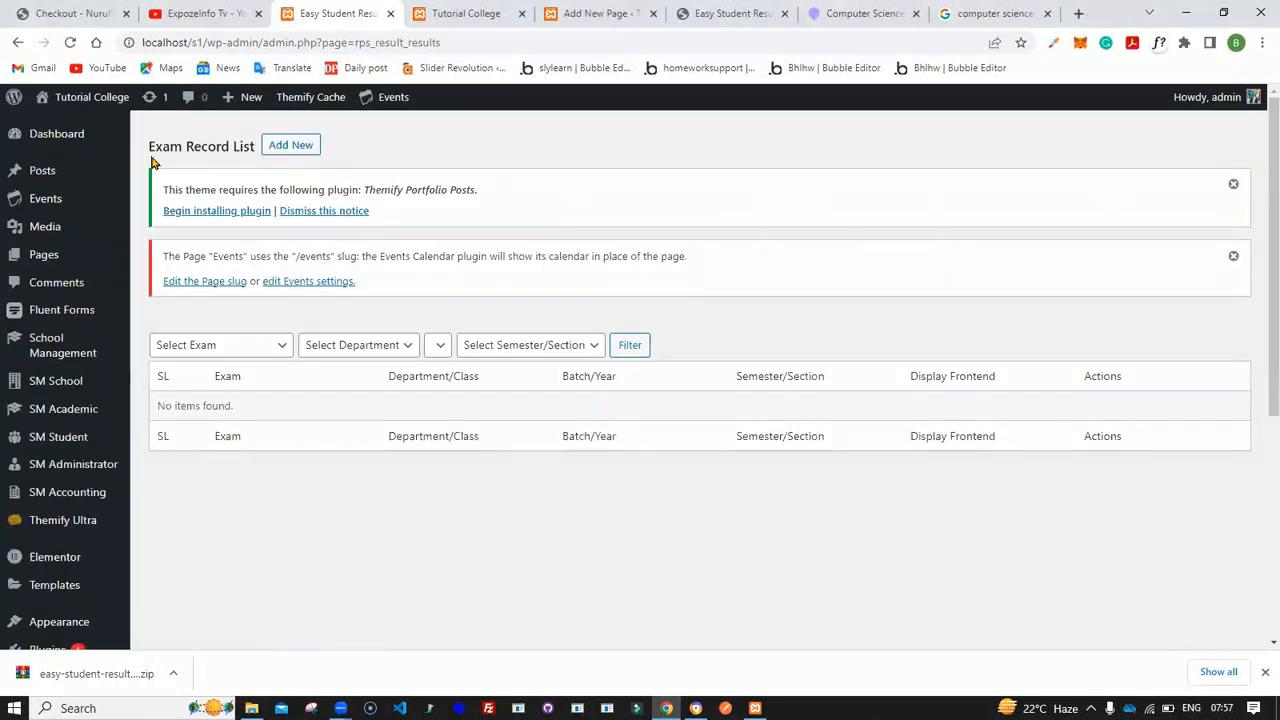
pyautogui.moveTo(152, 162); pyautogui.dragTo(210, 149)
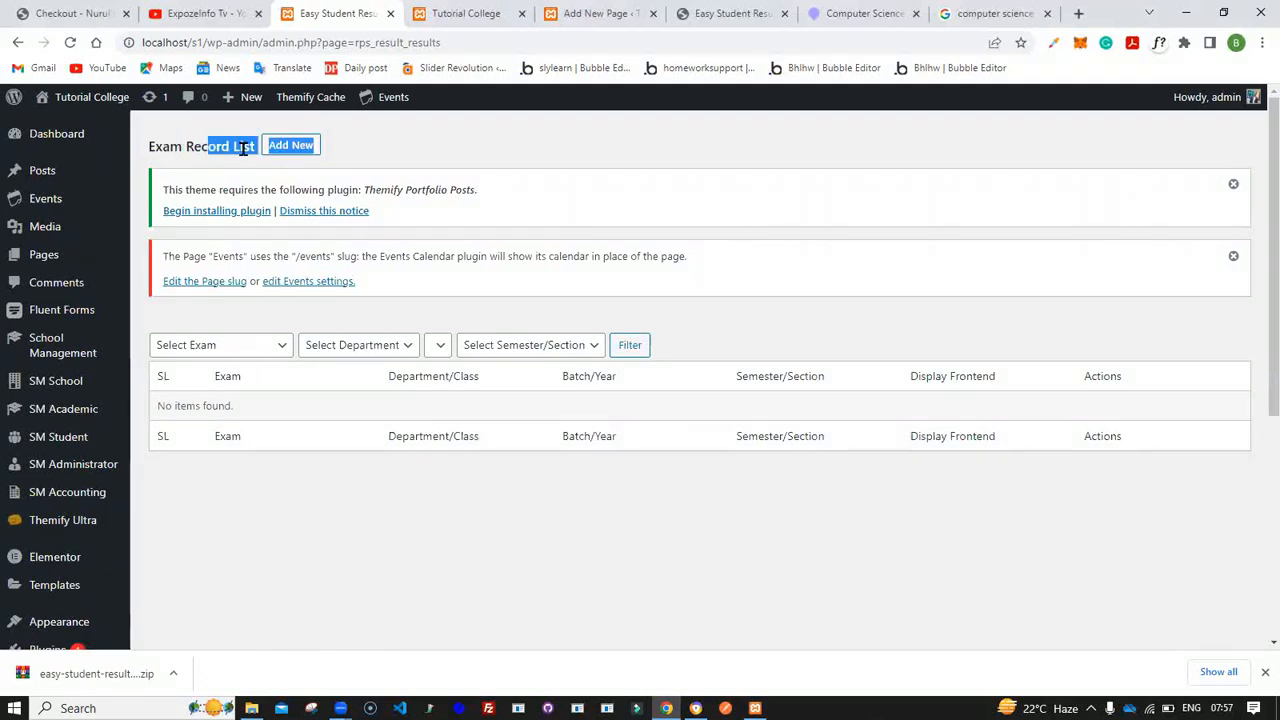
pyautogui.click(312, 143)
pyautogui.click(290, 146)
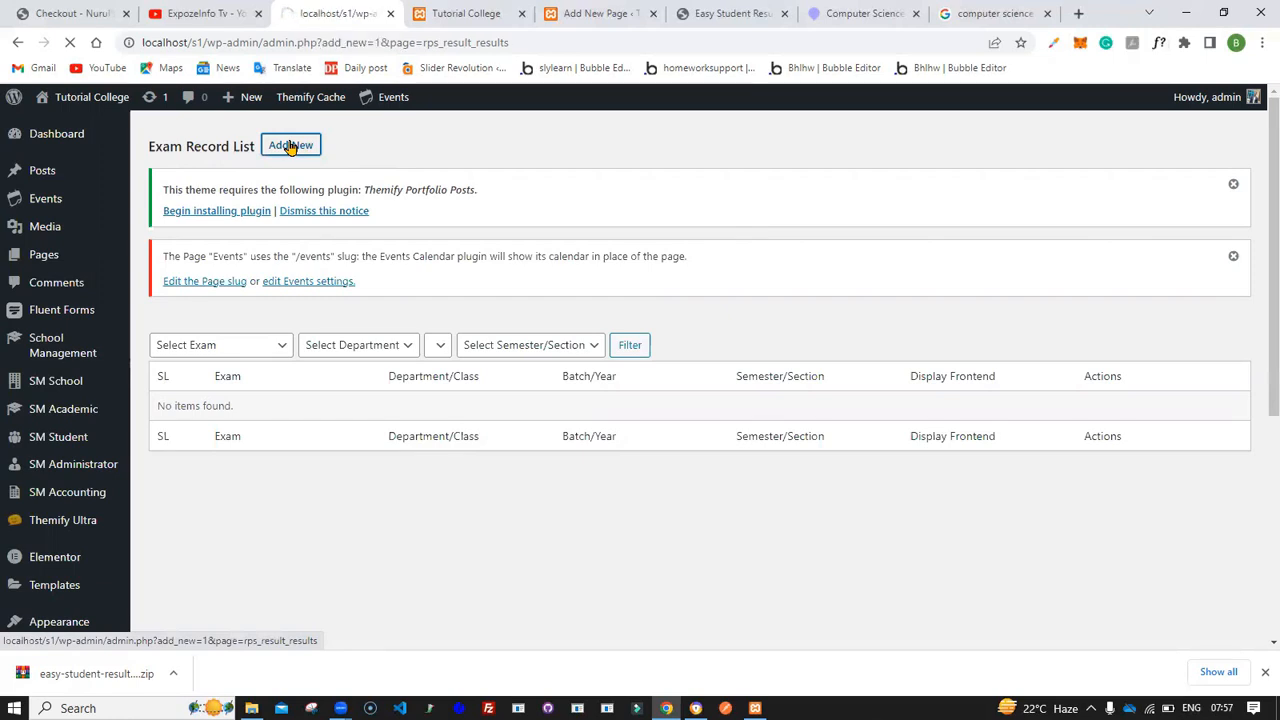
pyautogui.scroll(-1, 309, 303)
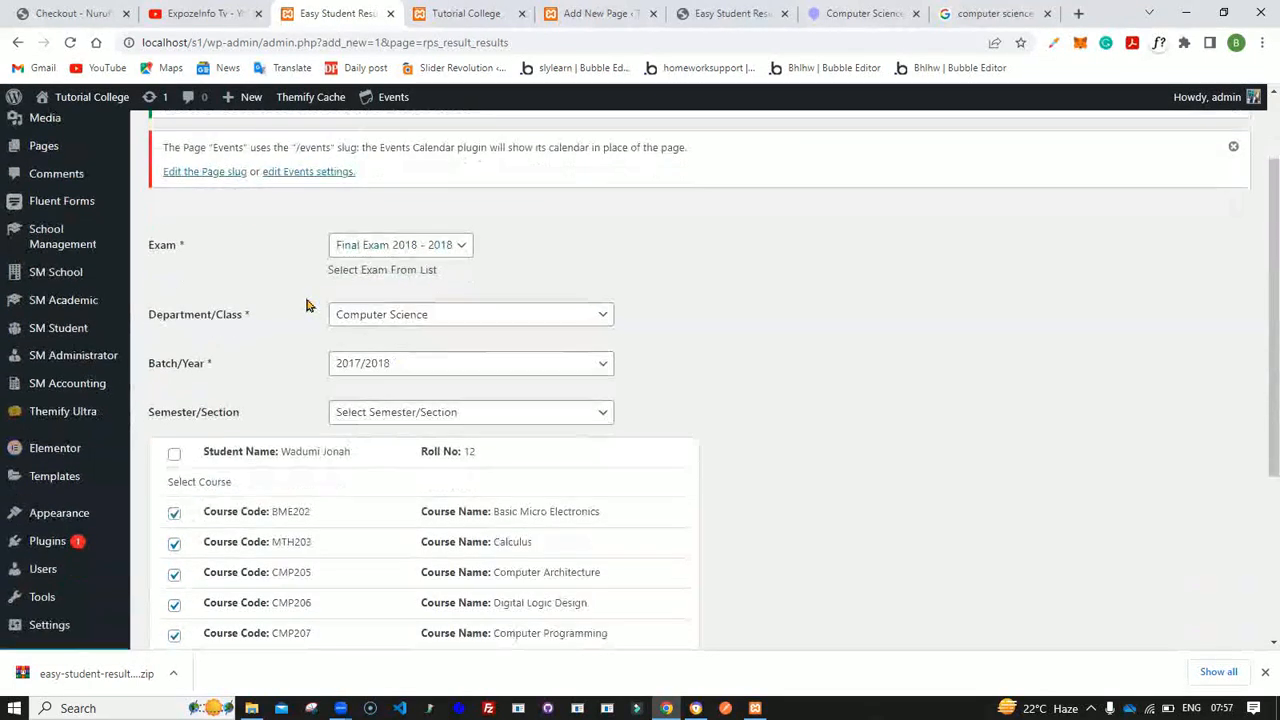
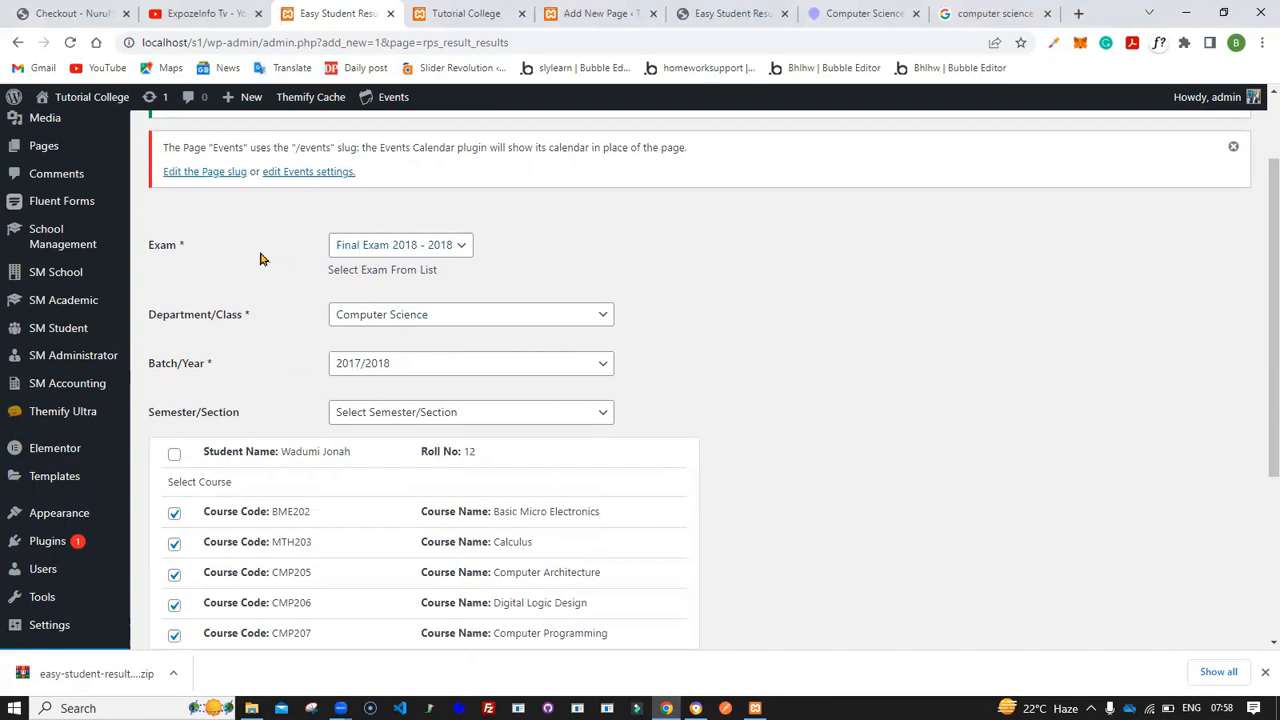
# - Try choosing Final Exam 2019 - 2019 as the exam for the result record
pyautogui.click(390, 250)
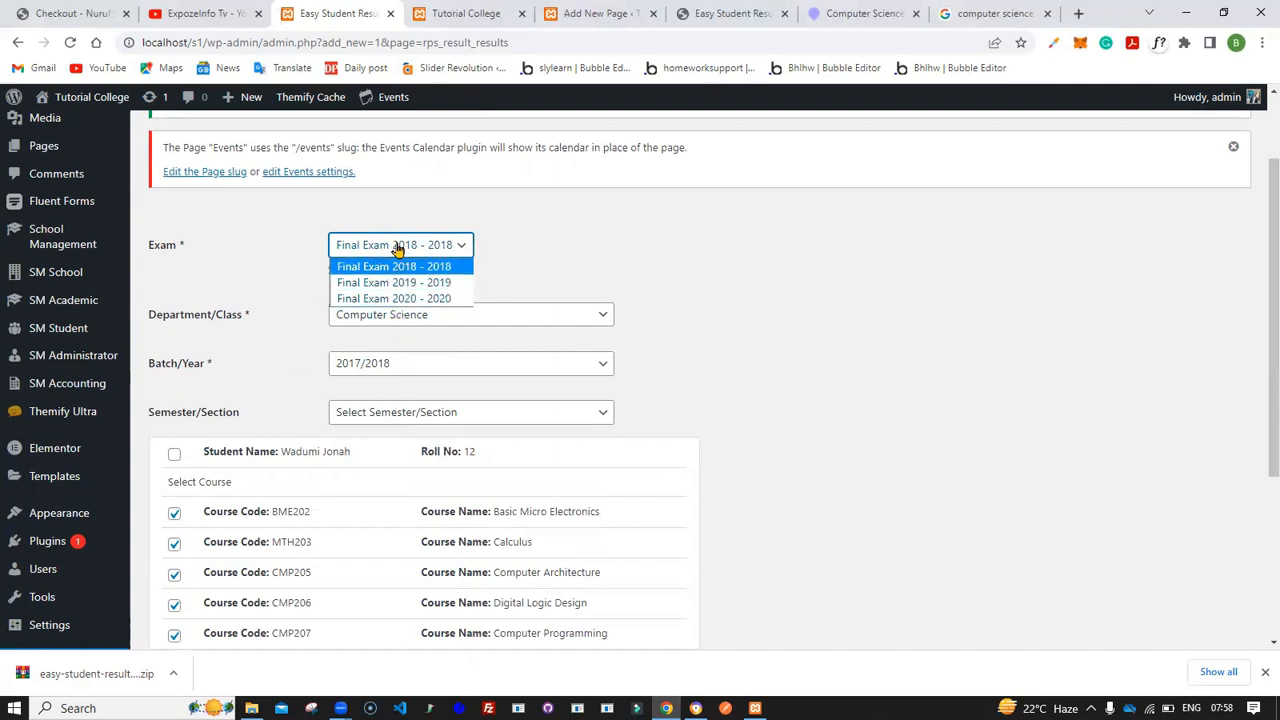
pyautogui.click(414, 289)
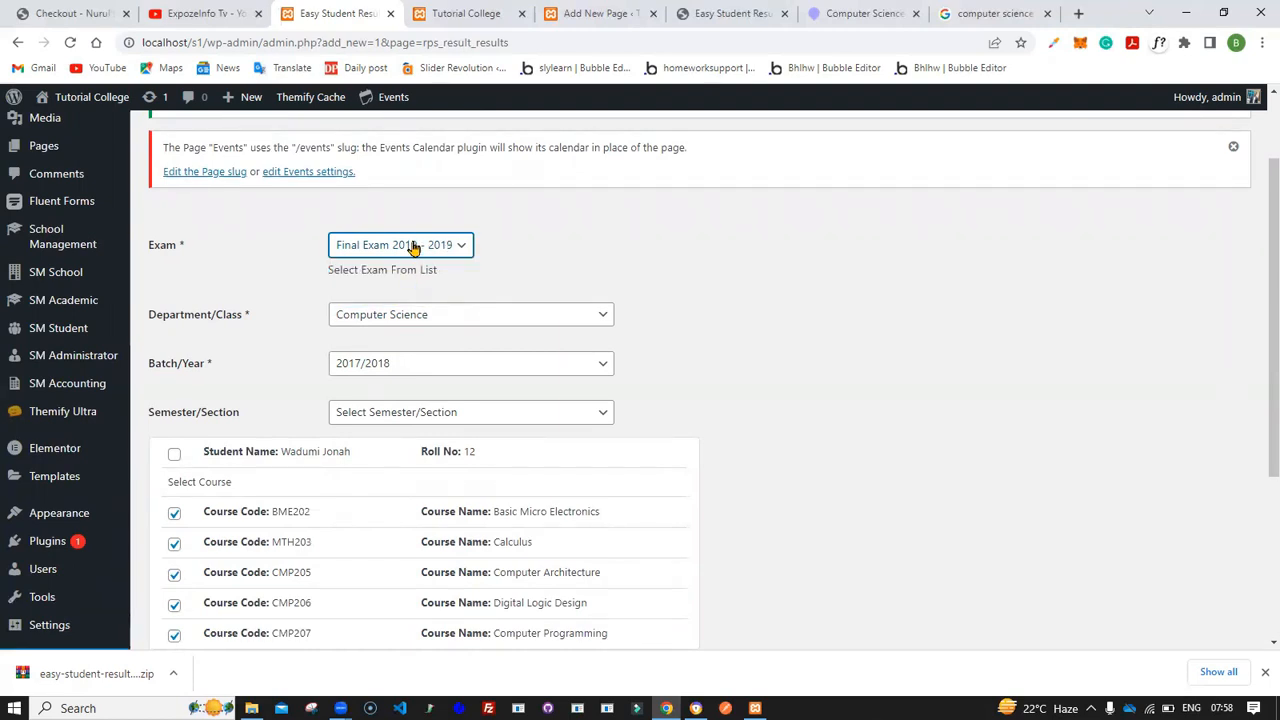
pyautogui.click(412, 250)
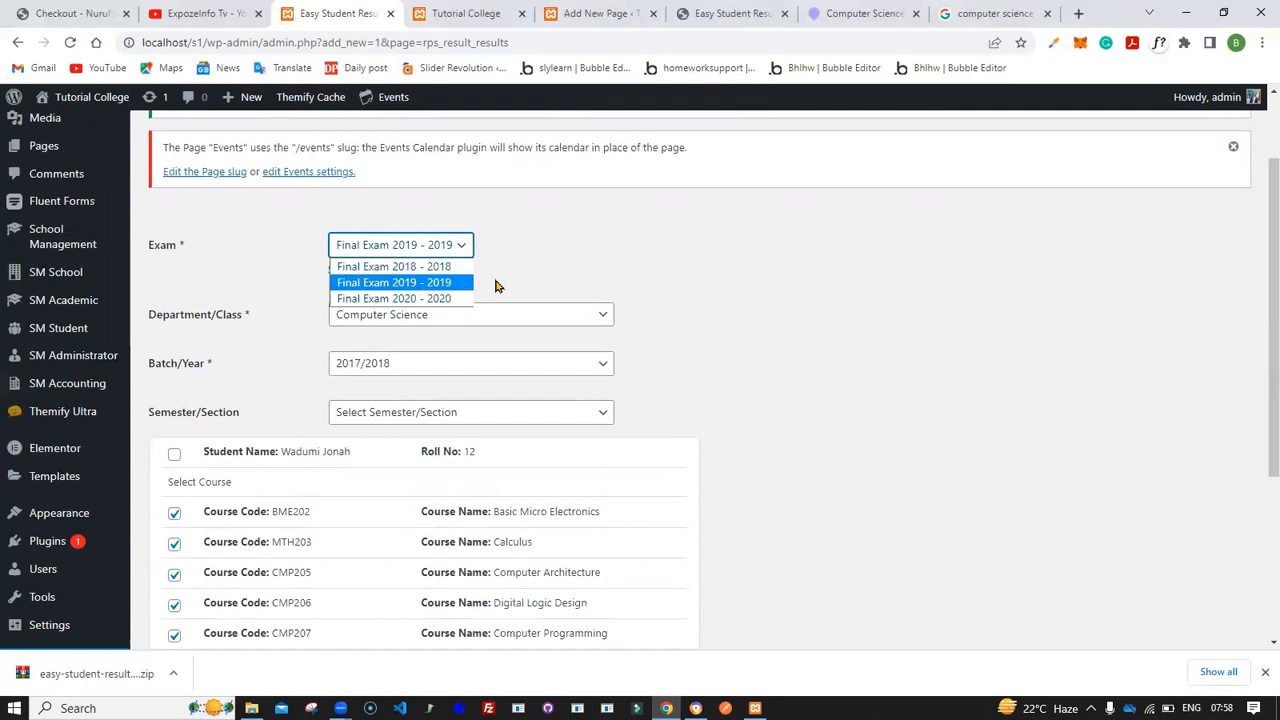
pyautogui.click(496, 287)
# - Try switching the department to Accounting, then restore Computer Science
pyautogui.click(405, 320)
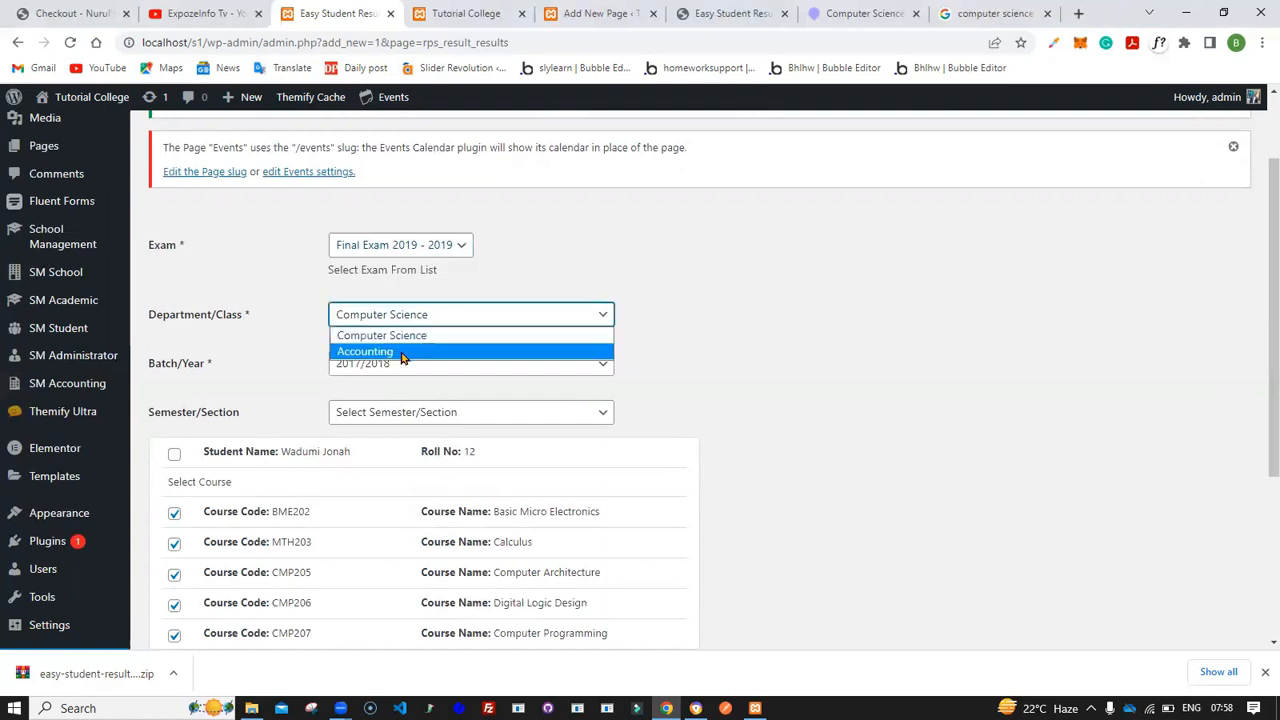
pyautogui.click(401, 354)
pyautogui.scroll(-1, 389, 397)
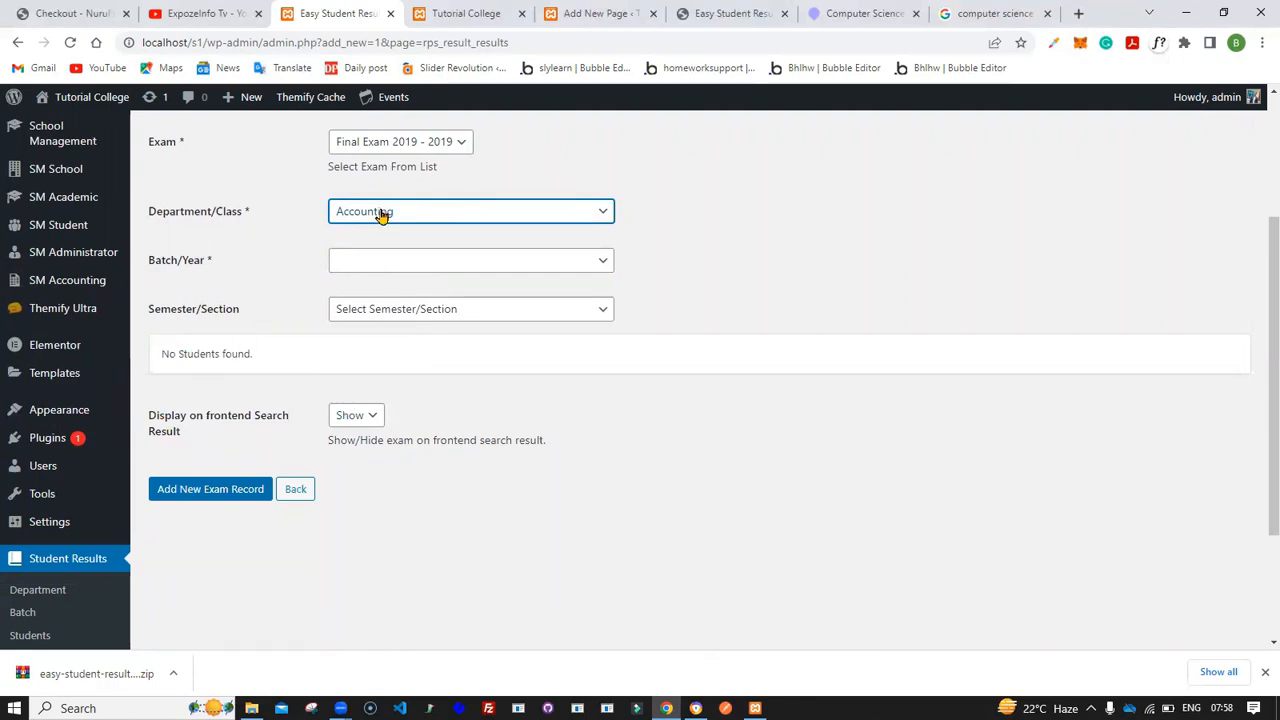
pyautogui.click(376, 212)
pyautogui.click(379, 233)
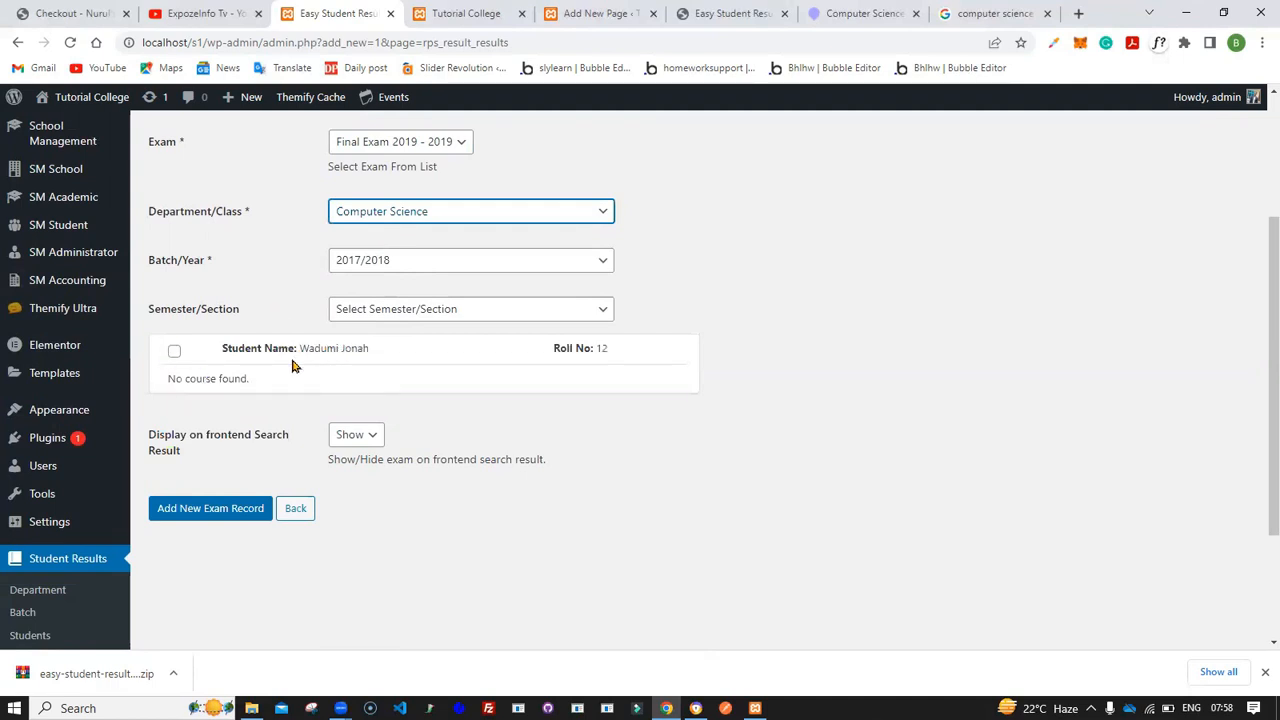
# - Try switching the batch to 2018/2019, then restore batch 2017/2018
pyautogui.click(375, 263)
pyautogui.click(366, 298)
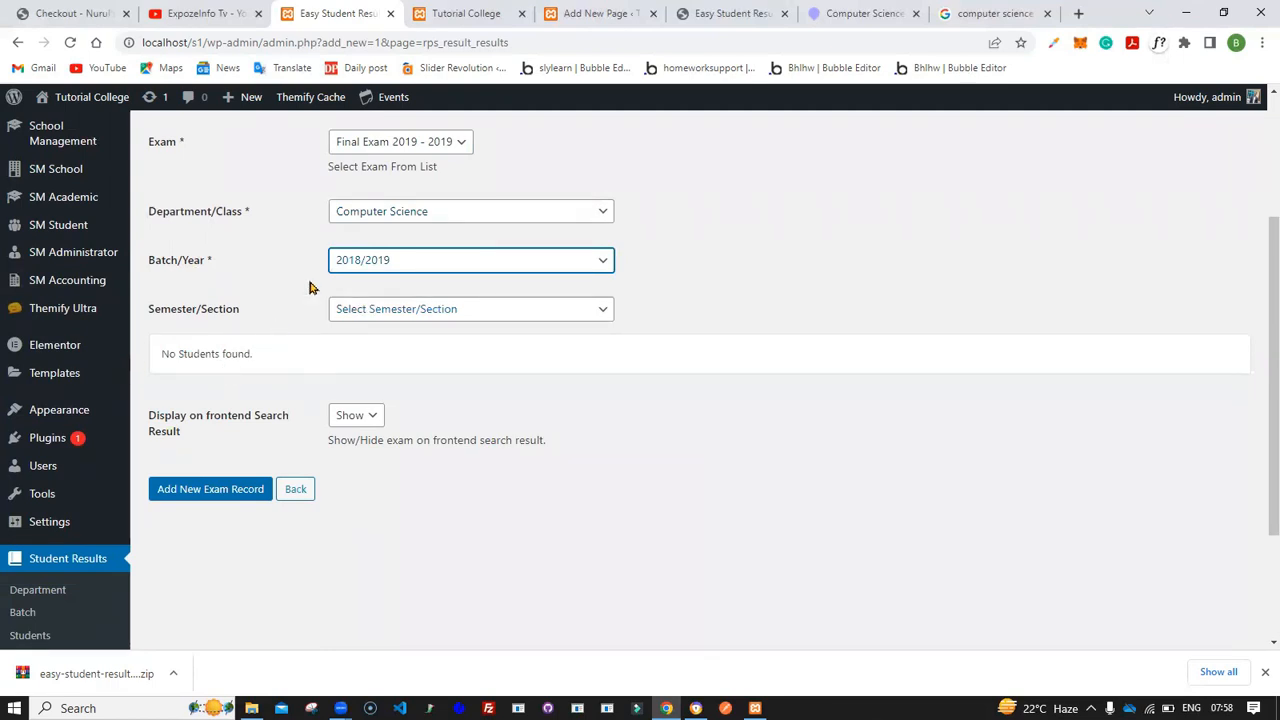
pyautogui.click(365, 265)
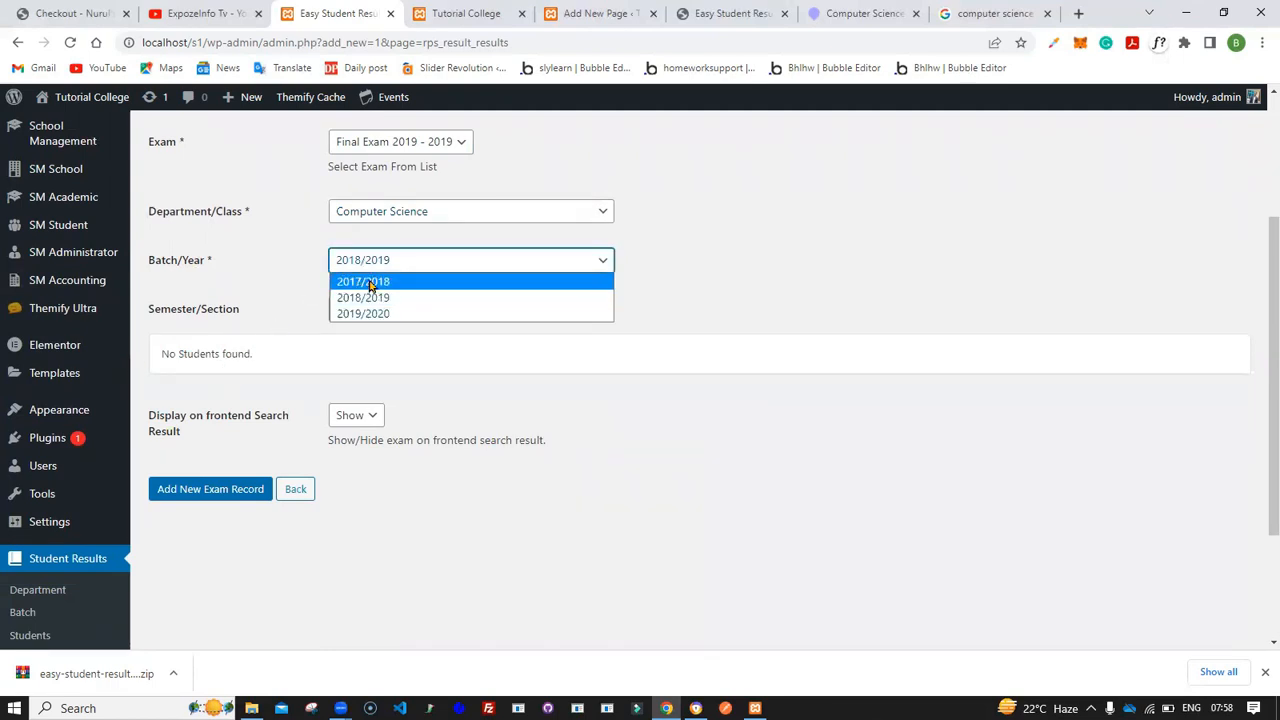
pyautogui.click(369, 283)
pyautogui.scroll(1, 357, 280)
# - Select Final Exam 2018 - 2018 as the exam and 1st Semester as the semester/section
pyautogui.click(376, 212)
pyautogui.click(384, 230)
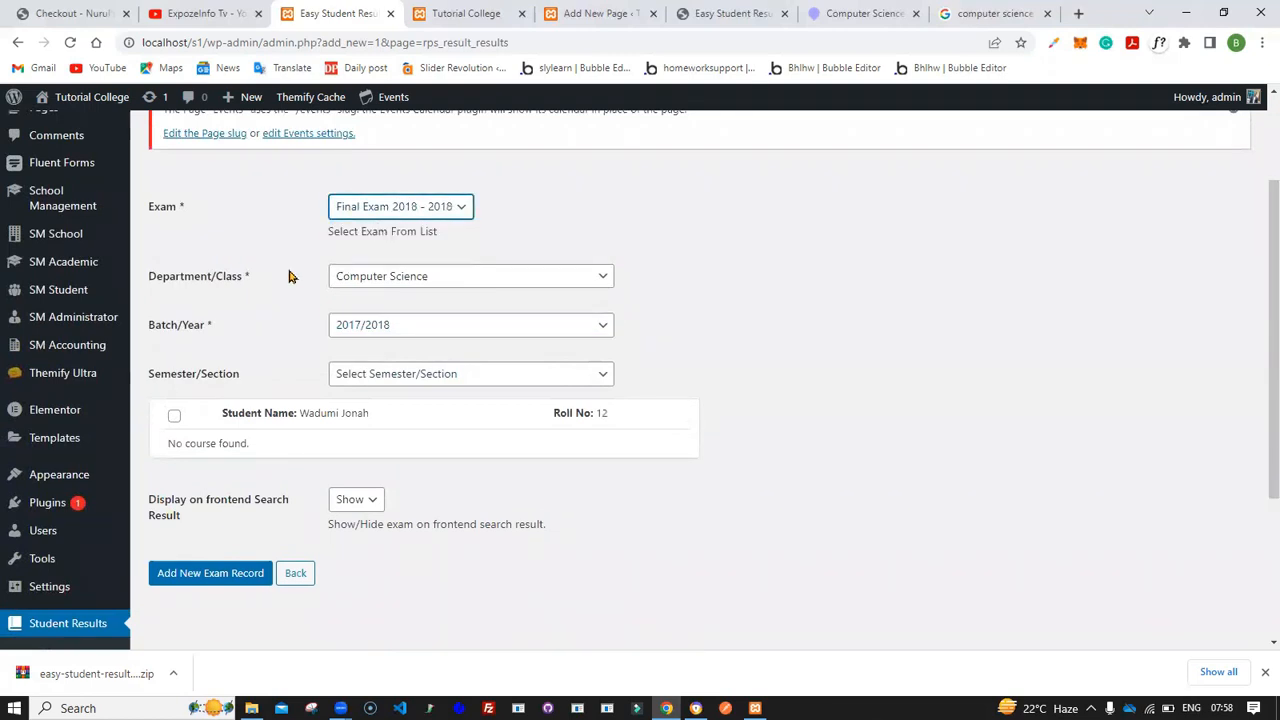
pyautogui.scroll(-1, 278, 321)
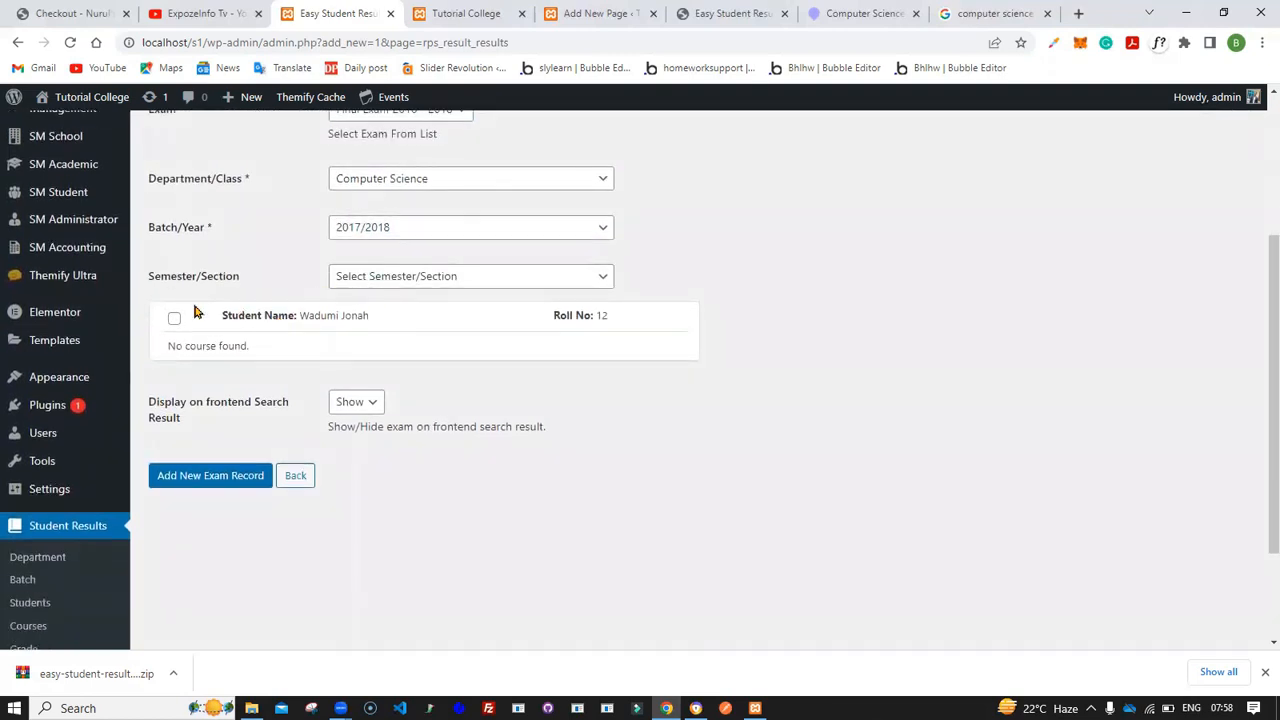
pyautogui.click(378, 285)
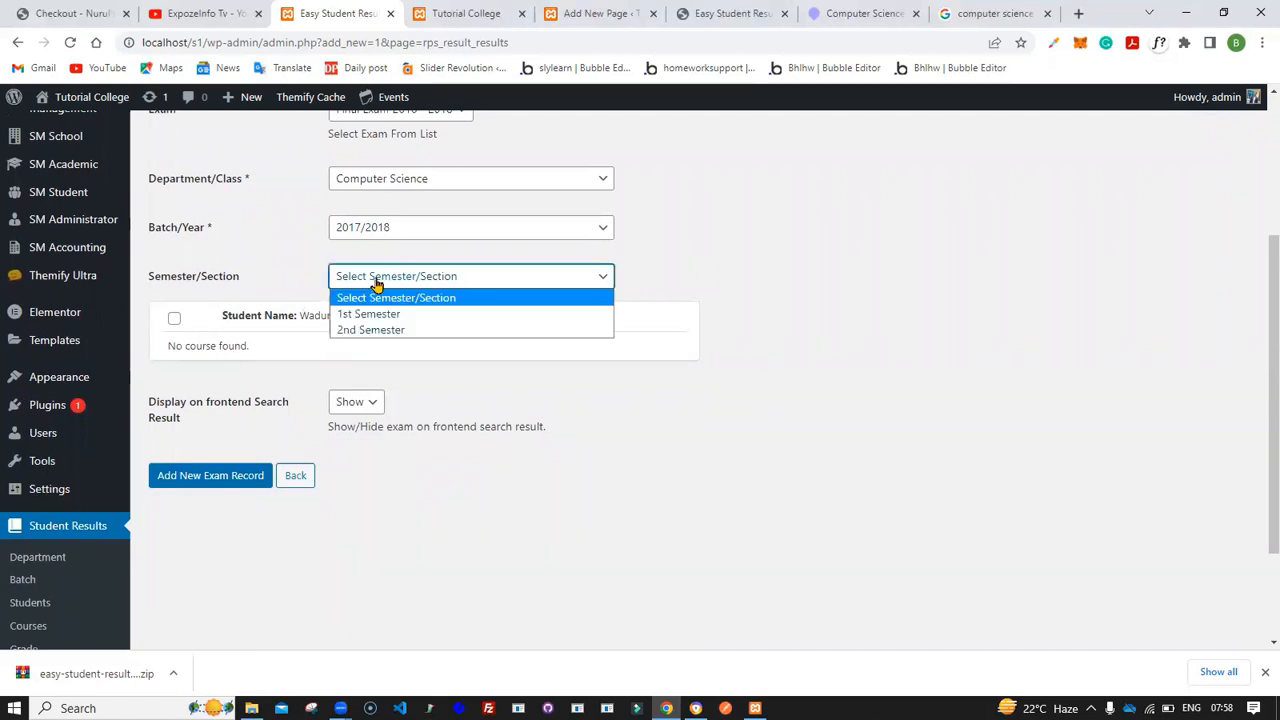
pyautogui.click(370, 314)
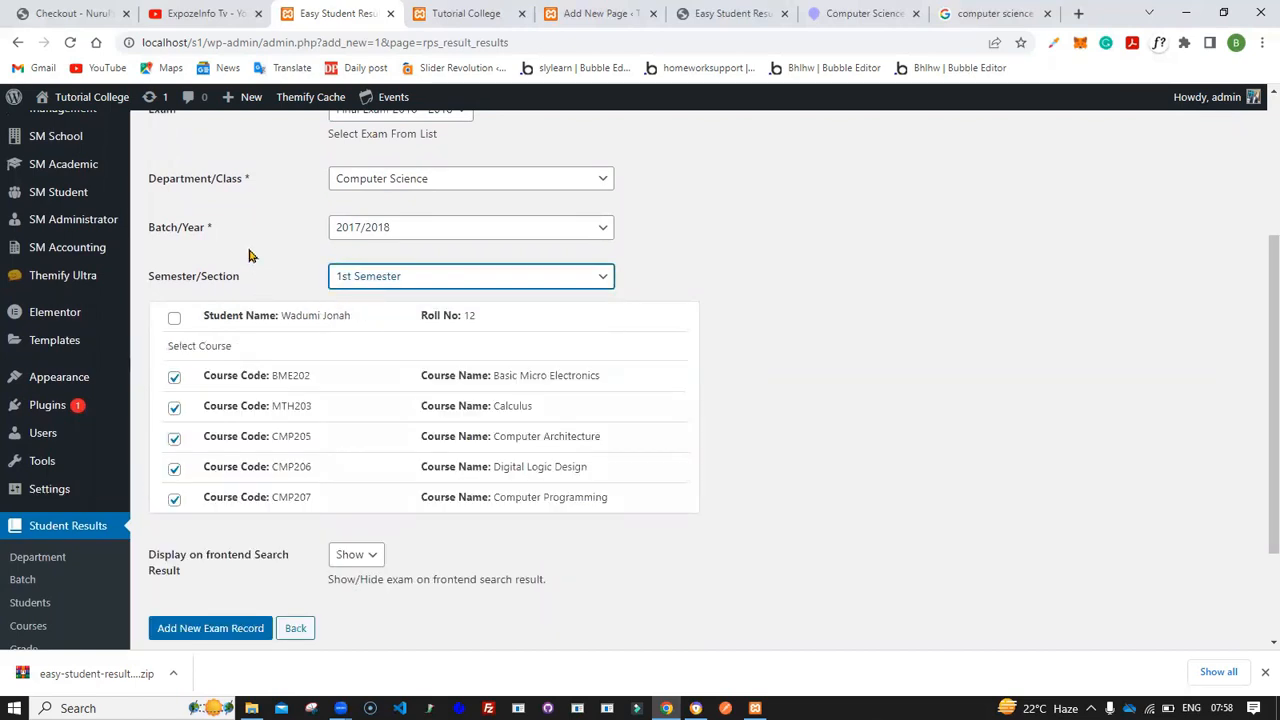
# - Add the new exam record for the listed student with all five courses selected
pyautogui.scroll(-2, 260, 320)
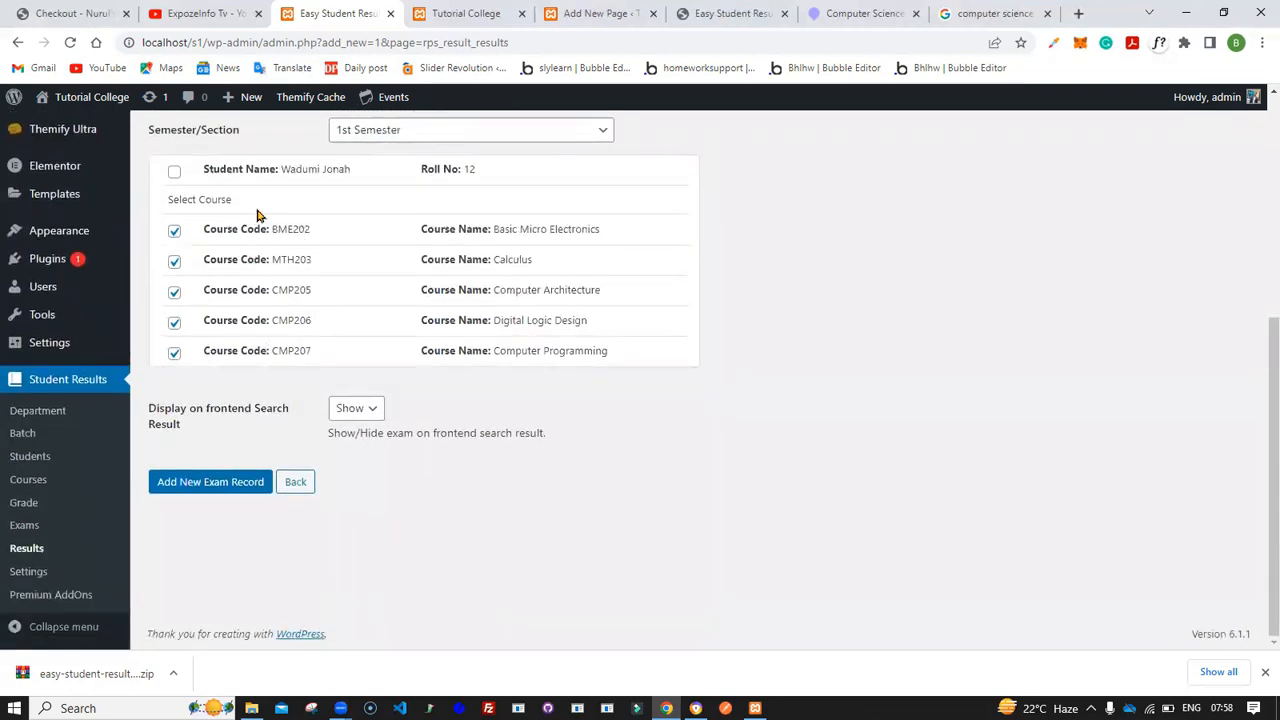
pyautogui.moveTo(281, 168); pyautogui.dragTo(486, 171)
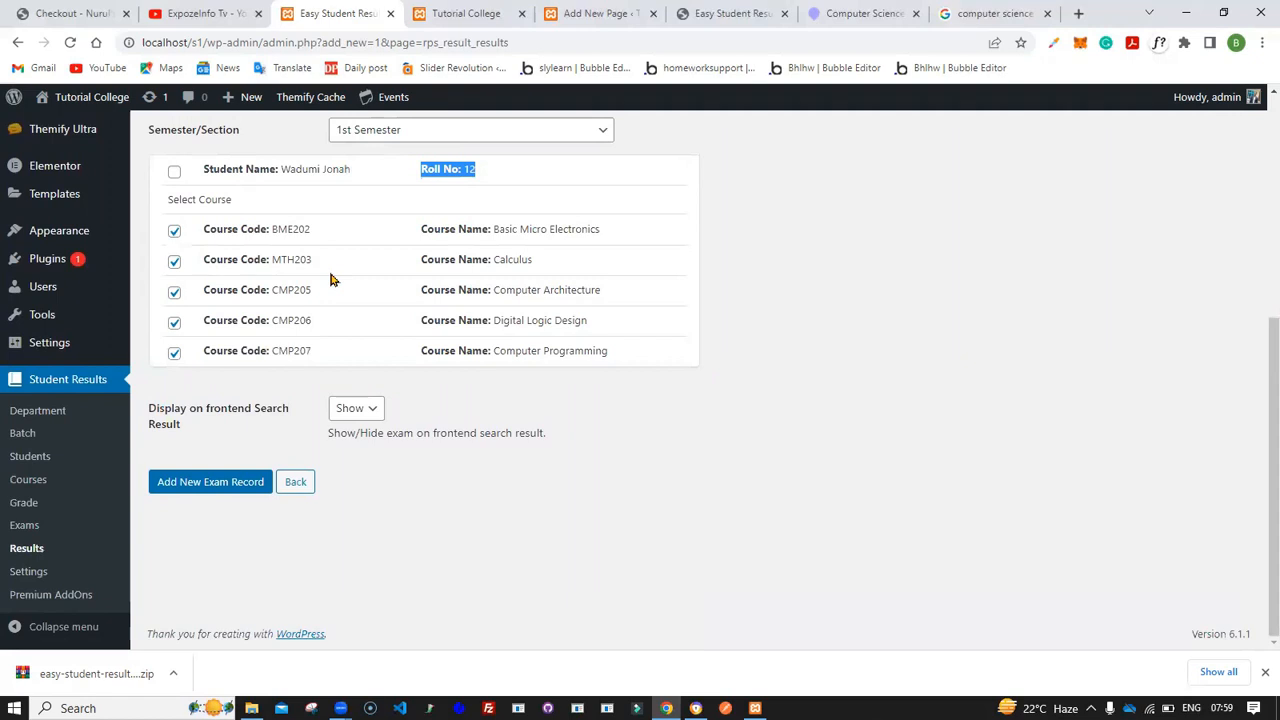
pyautogui.scroll(1, 290, 380)
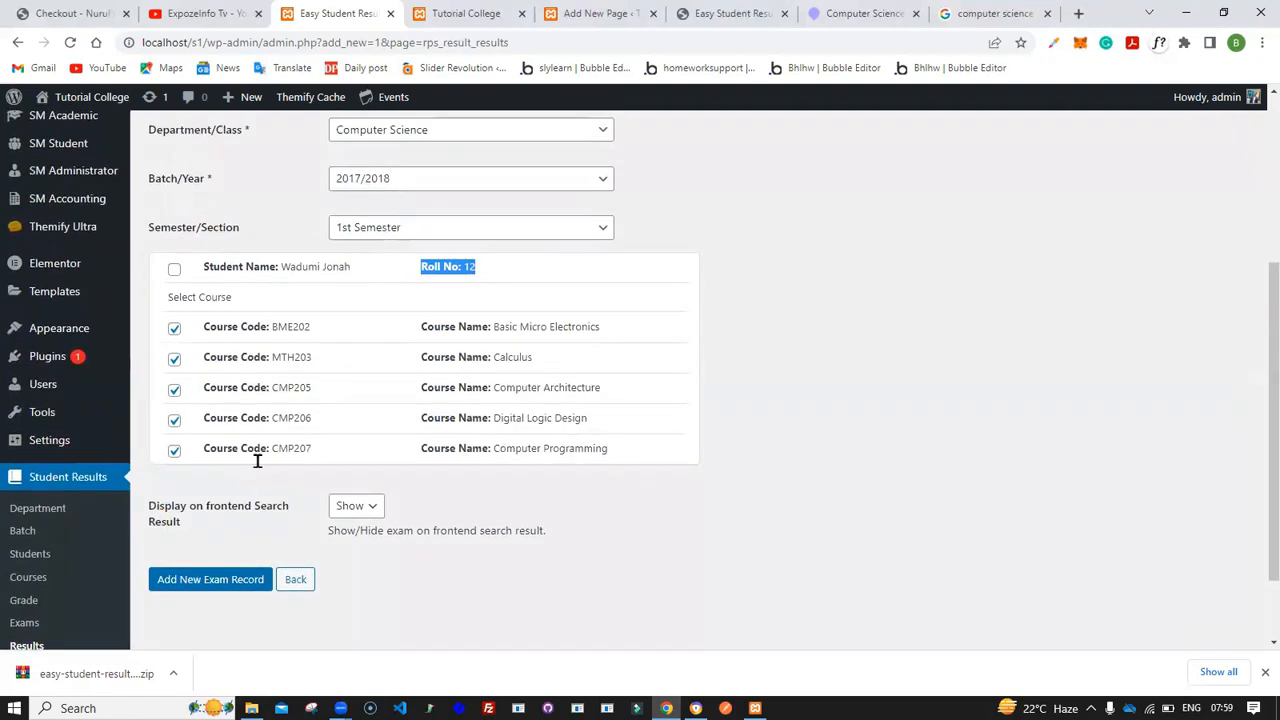
pyautogui.click(210, 584)
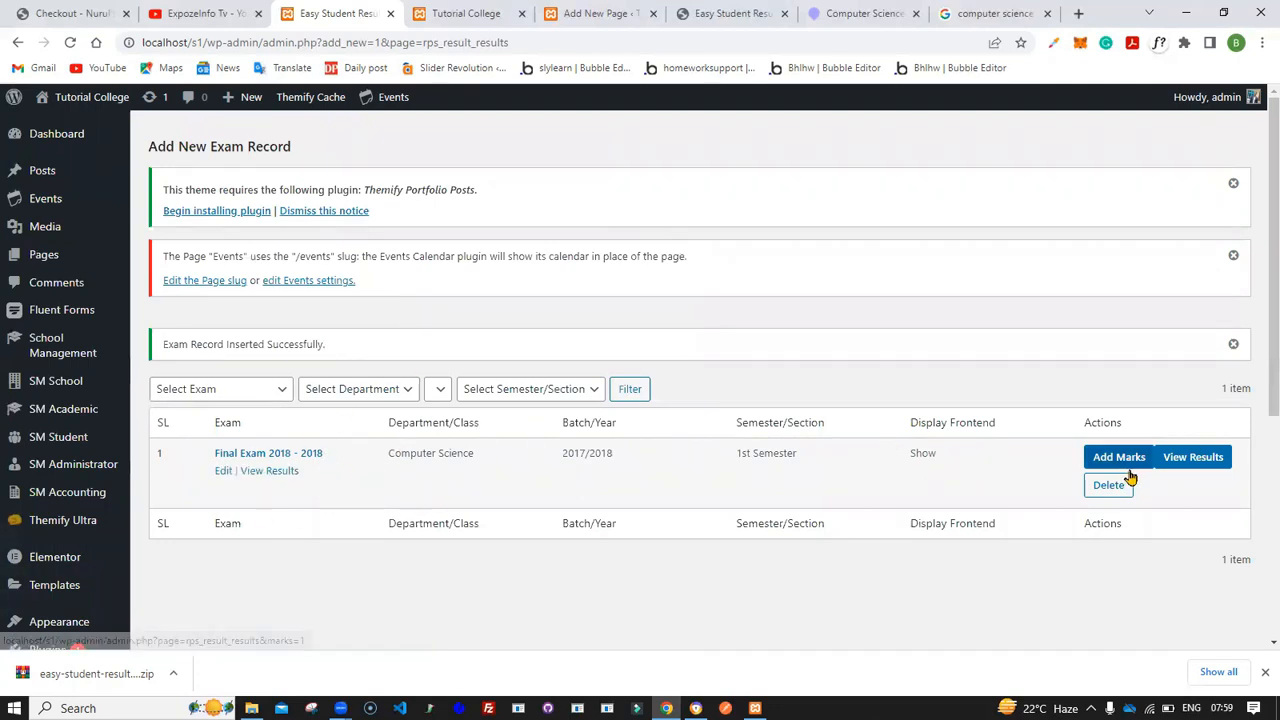
# - Open the new record's results view in a separate tab and examine it
pyautogui.middleClick(1195, 458)
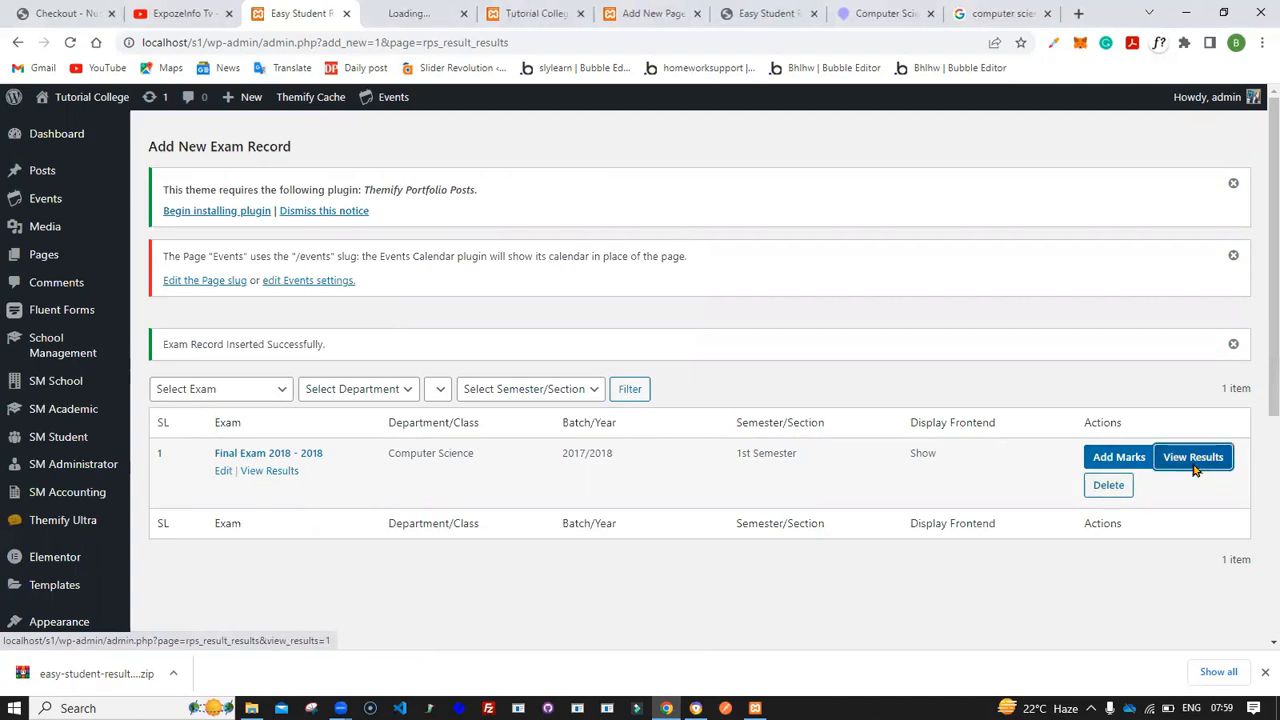
pyautogui.click(425, 10)
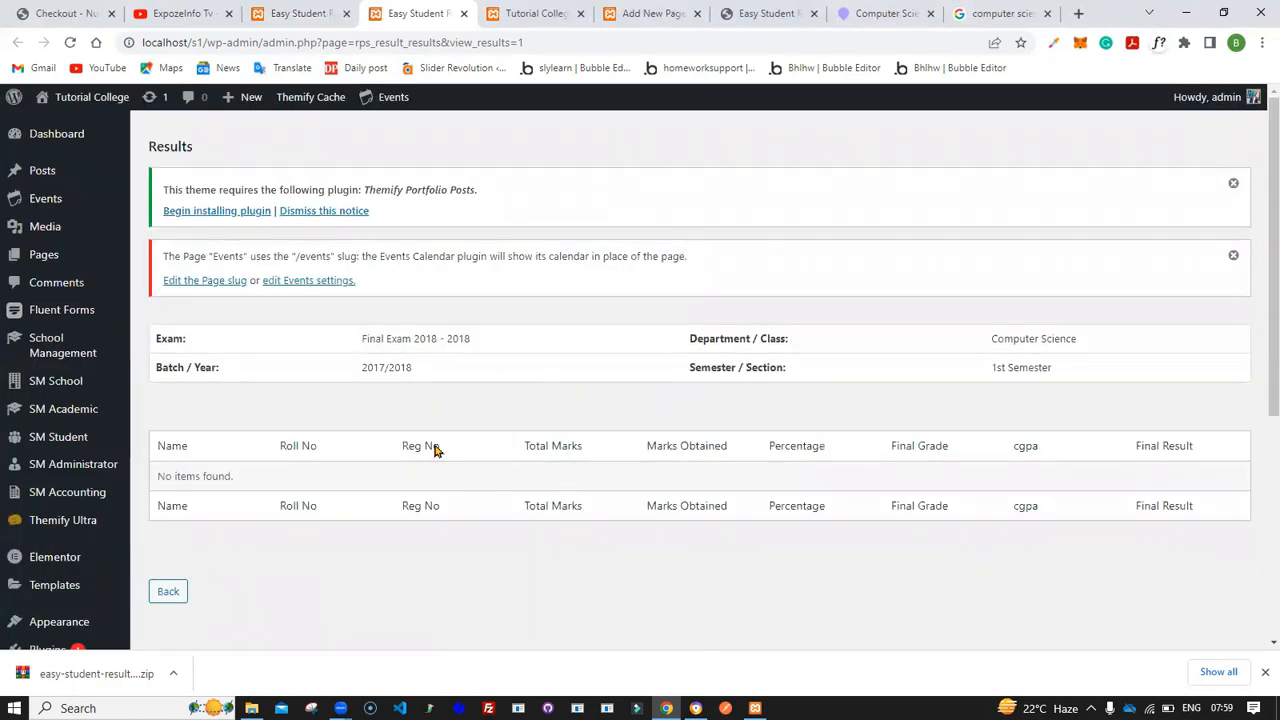
pyautogui.click(300, 13)
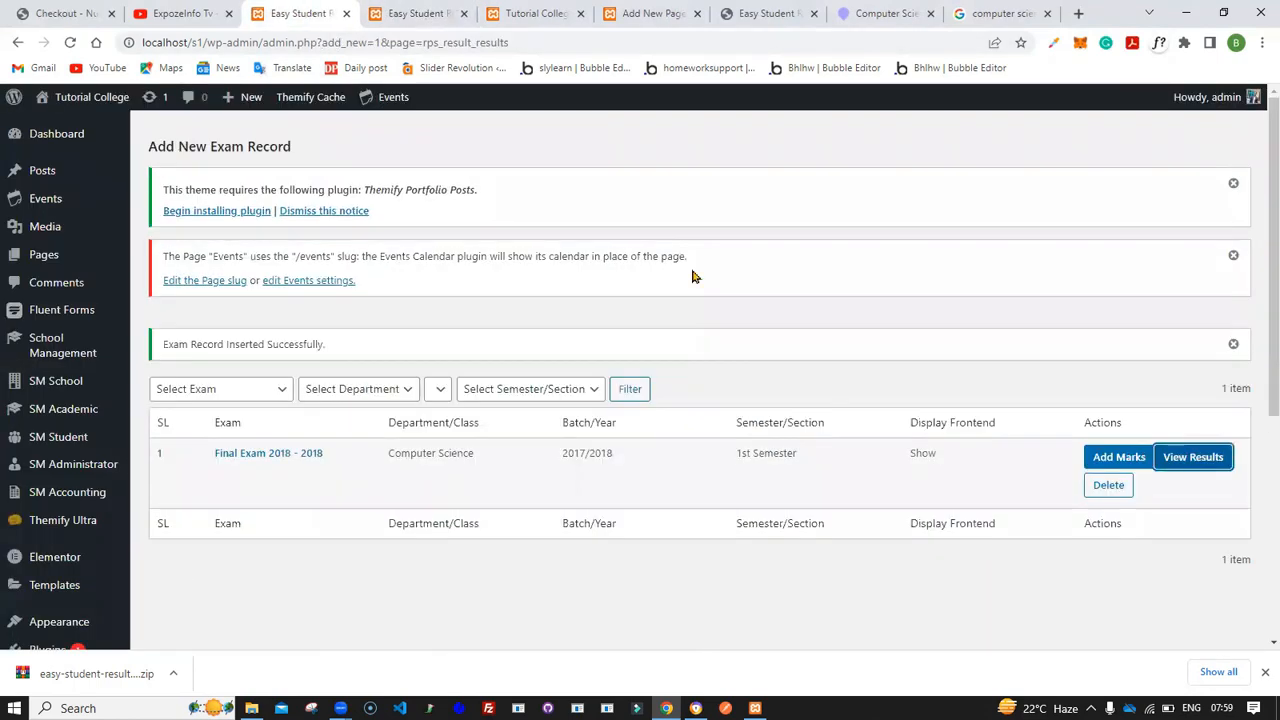
# - Open Add Marks for the exam record, close the results tab, and open the marks form for the listed student
pyautogui.click(1117, 458)
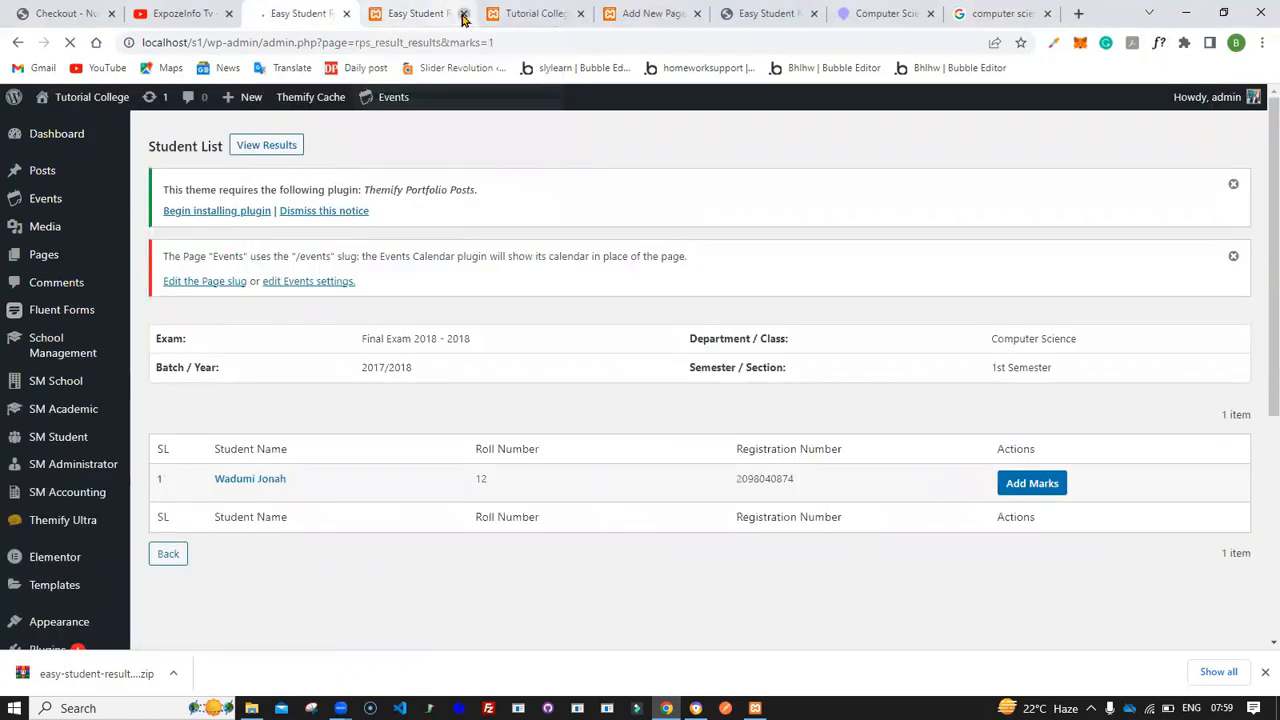
pyautogui.click(463, 13)
pyautogui.scroll(-1, 371, 314)
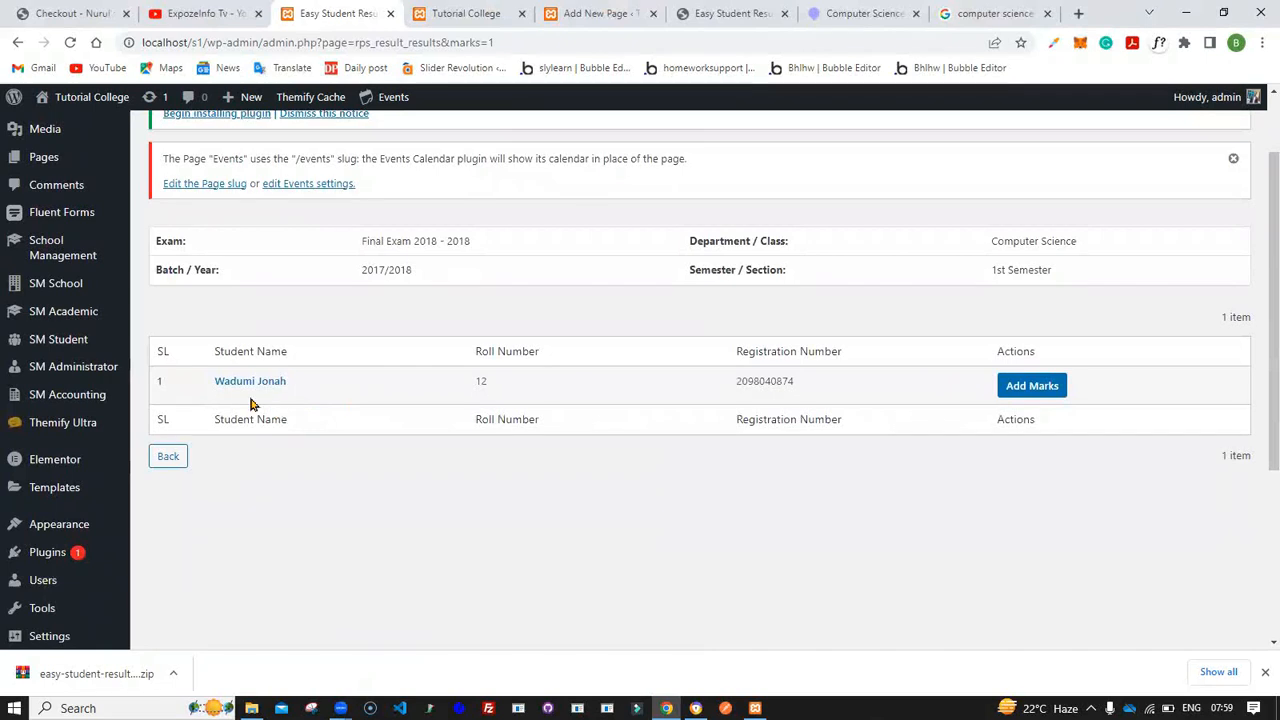
pyautogui.scroll(2, 351, 387)
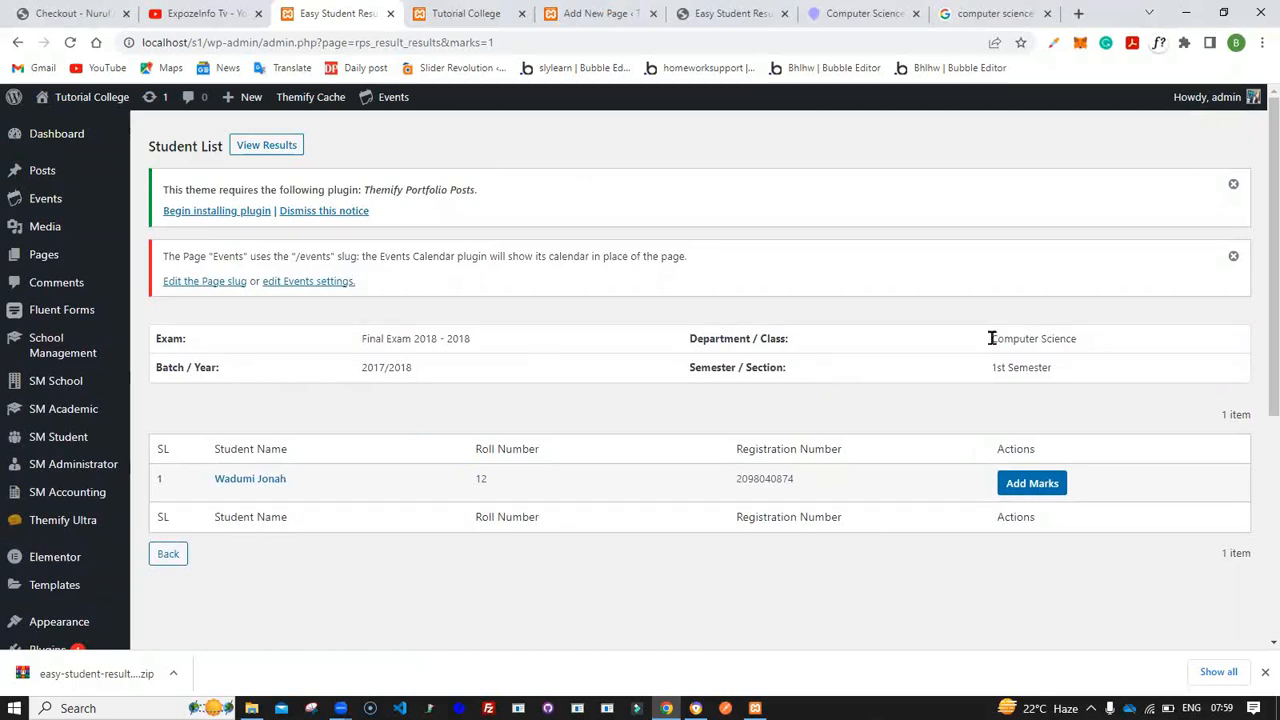
pyautogui.moveTo(991, 338); pyautogui.dragTo(1089, 349)
pyautogui.moveTo(271, 483); pyautogui.dragTo(296, 433)
pyautogui.click(258, 492)
pyautogui.click(1030, 490)
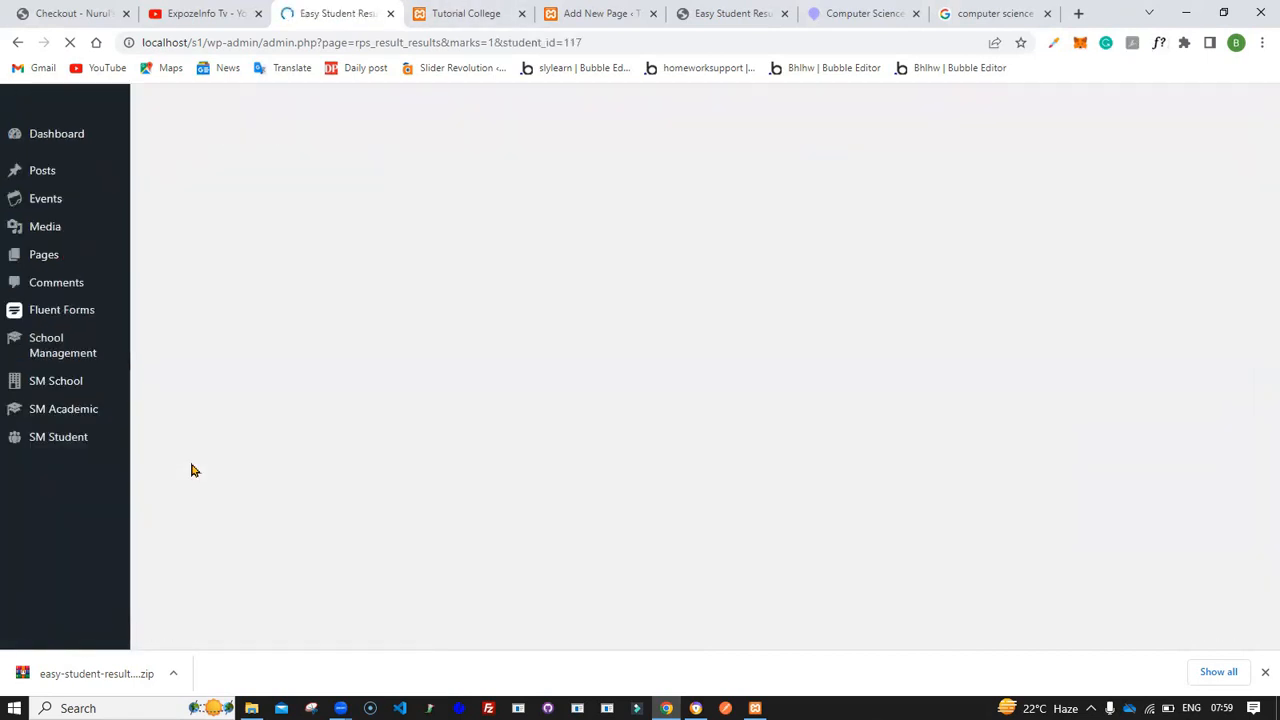
# - Open the Grade list in a new tab and review each grade's marks range and classification
pyautogui.scroll(-5, 60, 510)
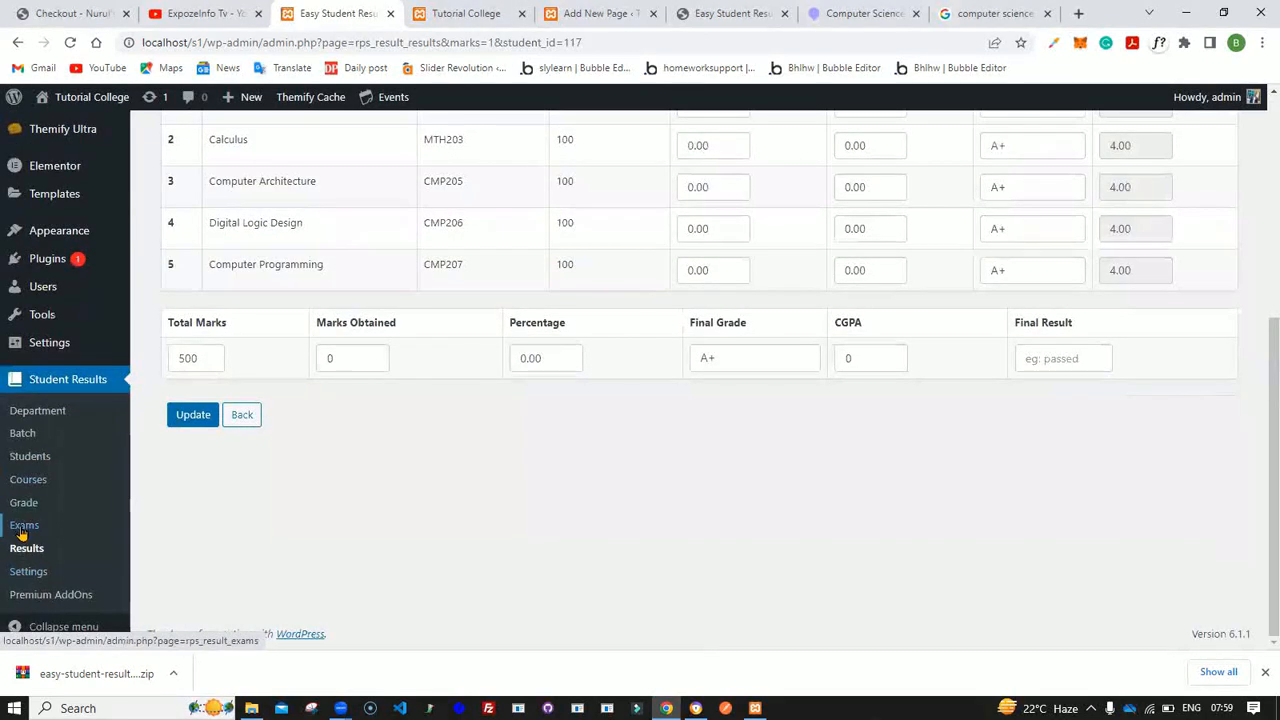
pyautogui.middleClick(26, 512)
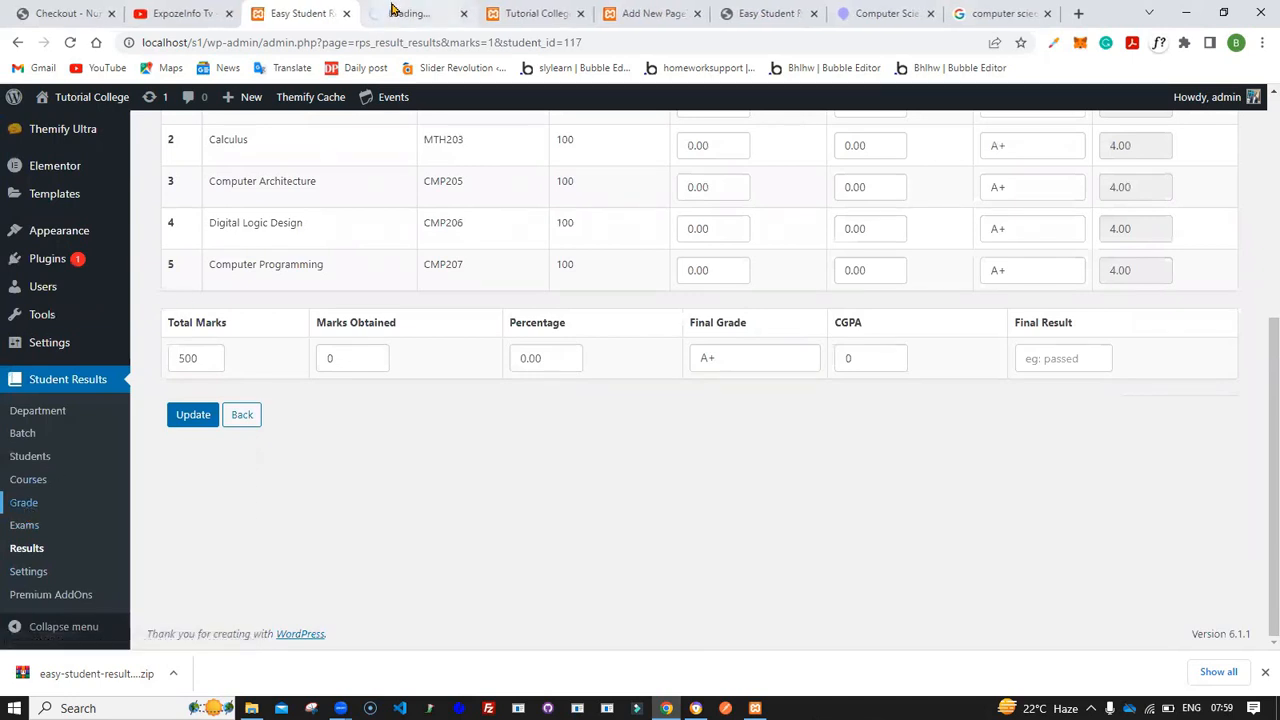
pyautogui.scroll(5, 362, 317)
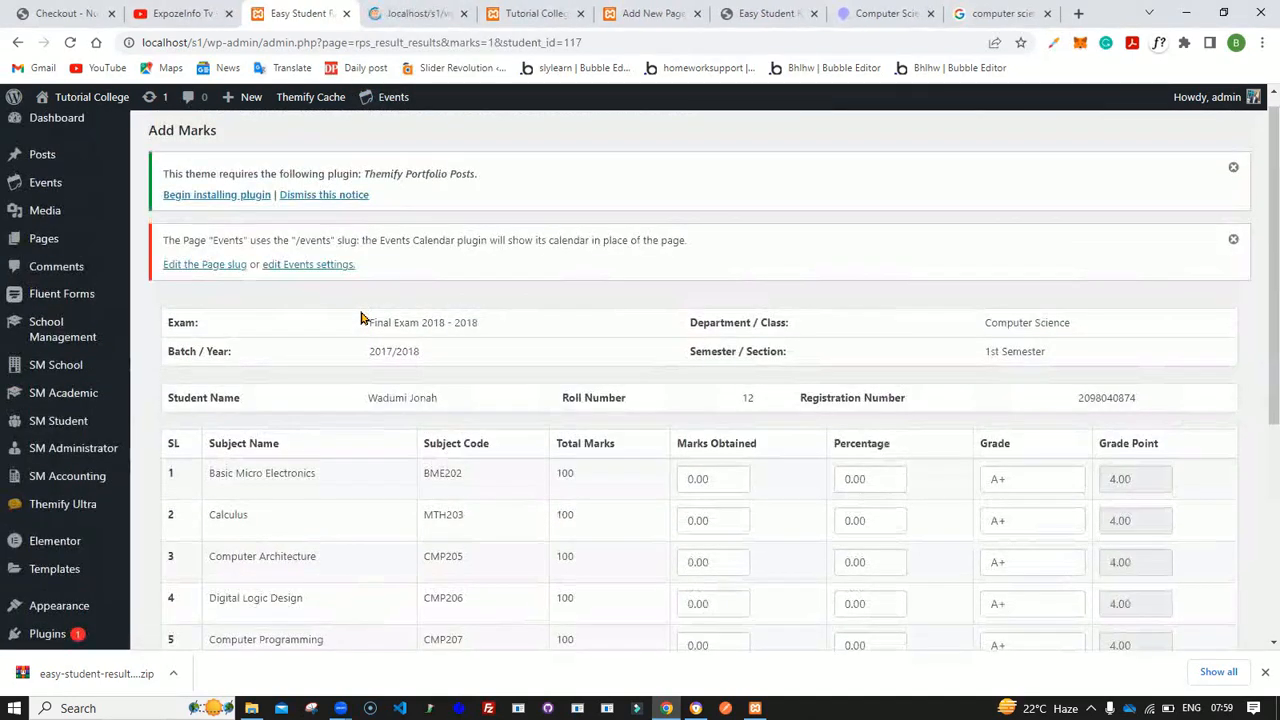
pyautogui.scroll(-3, 607, 300)
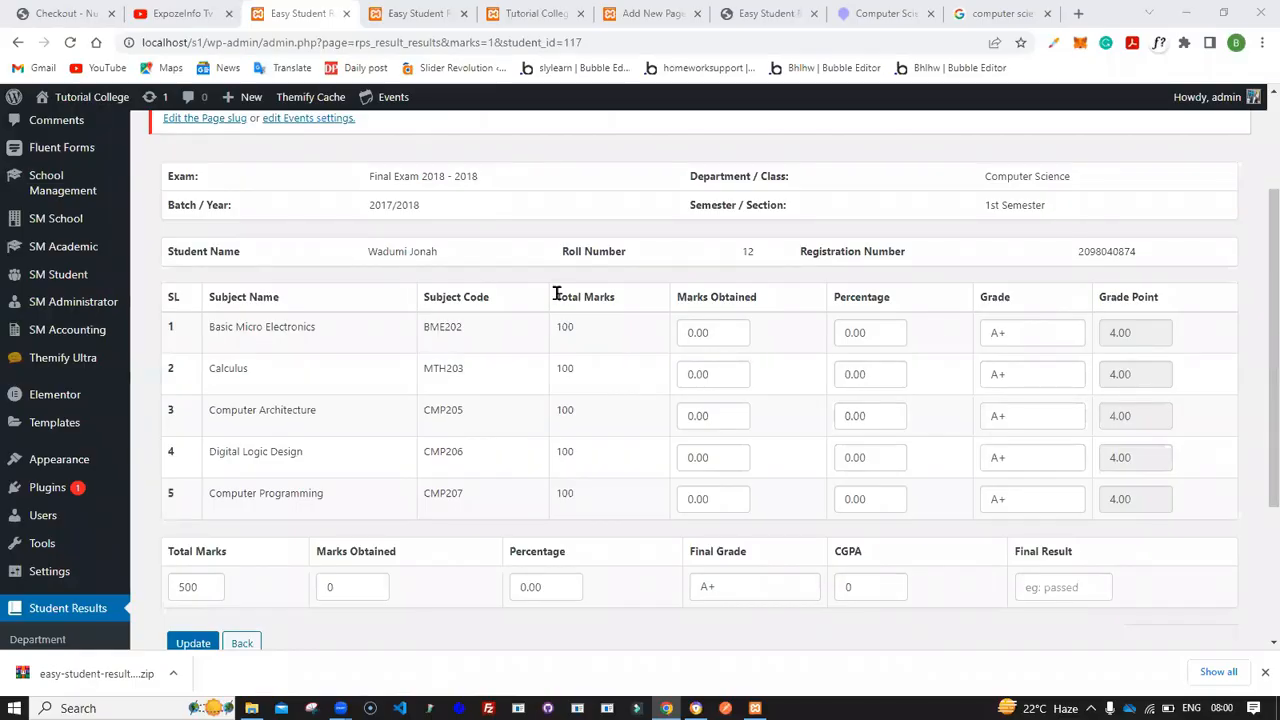
pyautogui.moveTo(558, 296); pyautogui.dragTo(765, 297)
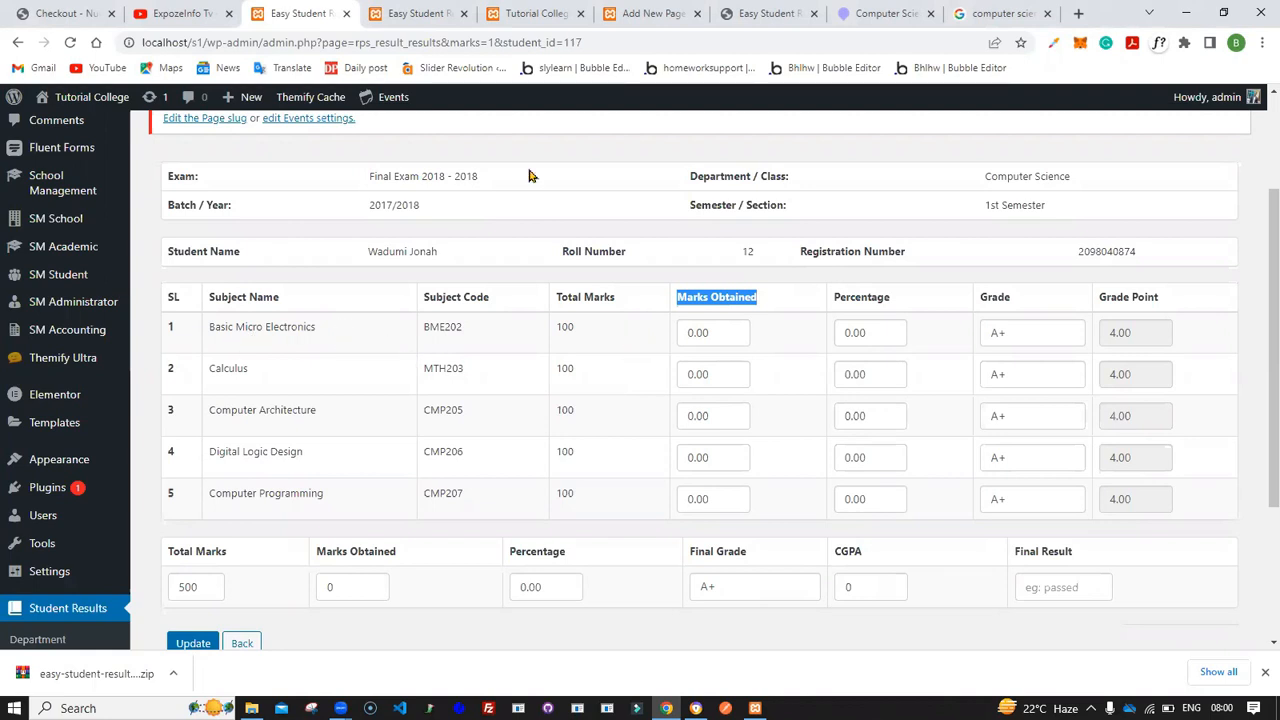
pyautogui.click(415, 12)
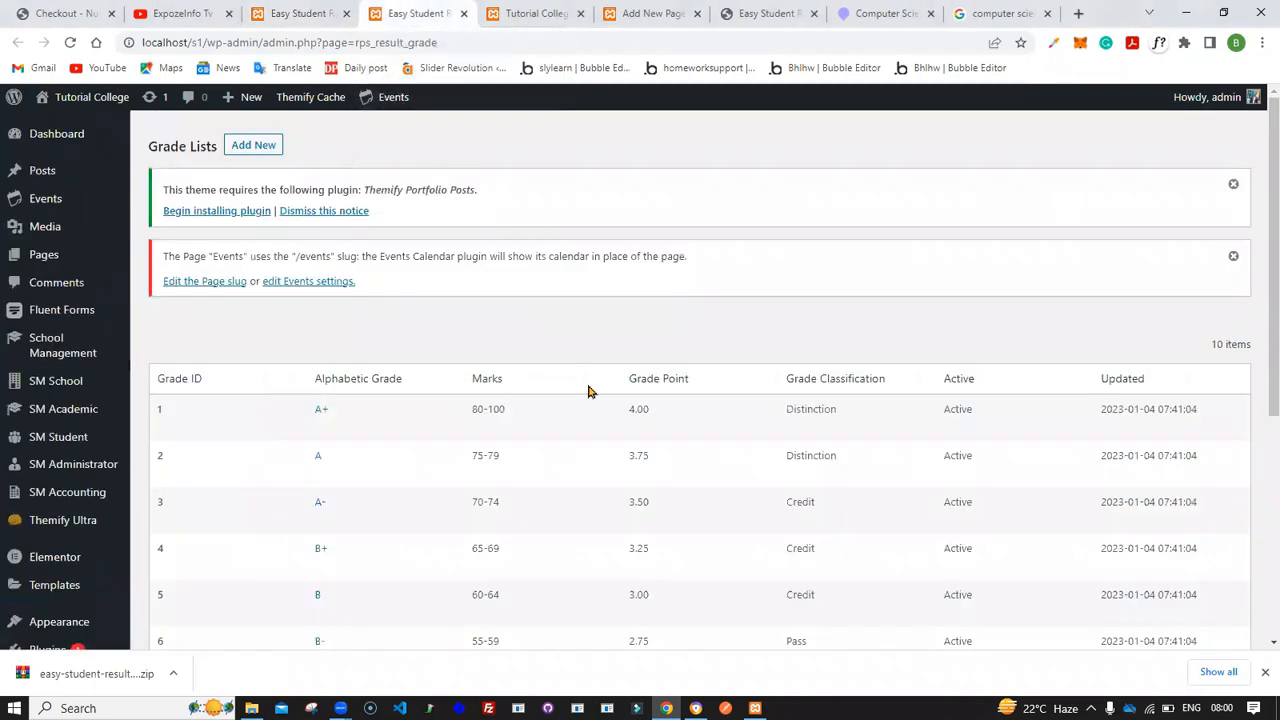
pyautogui.scroll(-3, 589, 391)
pyautogui.scroll(-2, 589, 391)
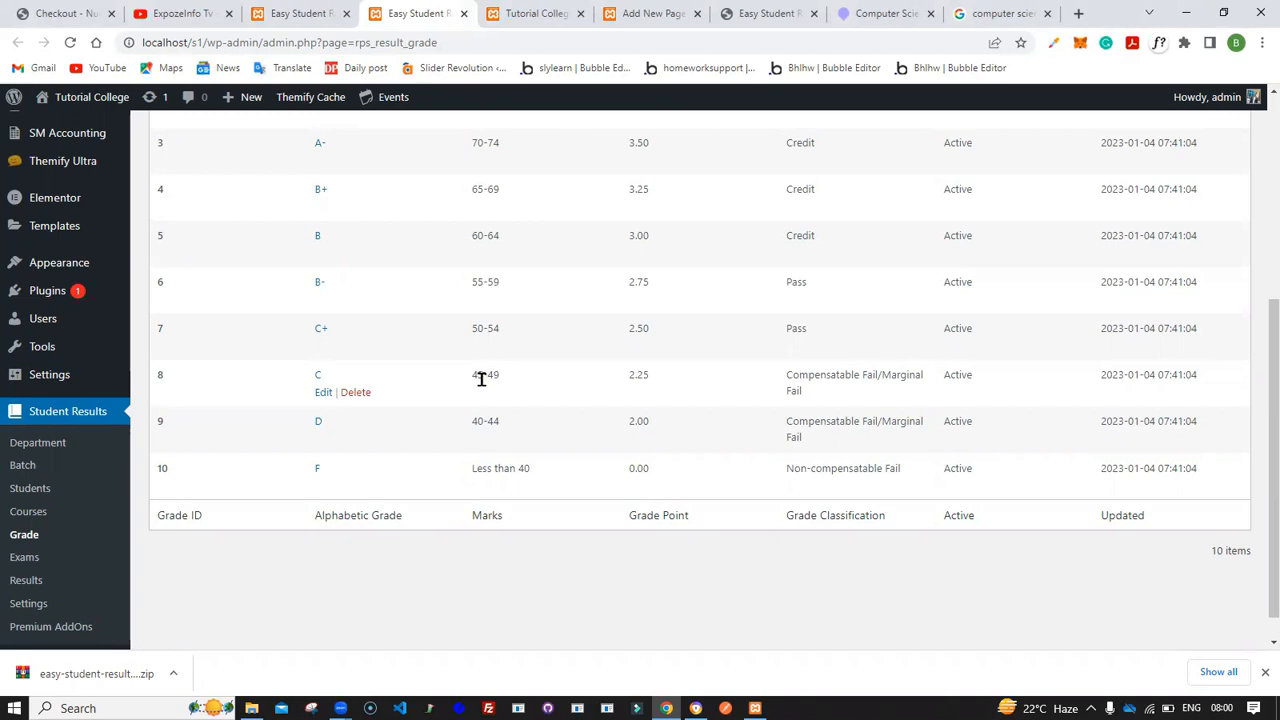
pyautogui.scroll(2, 481, 379)
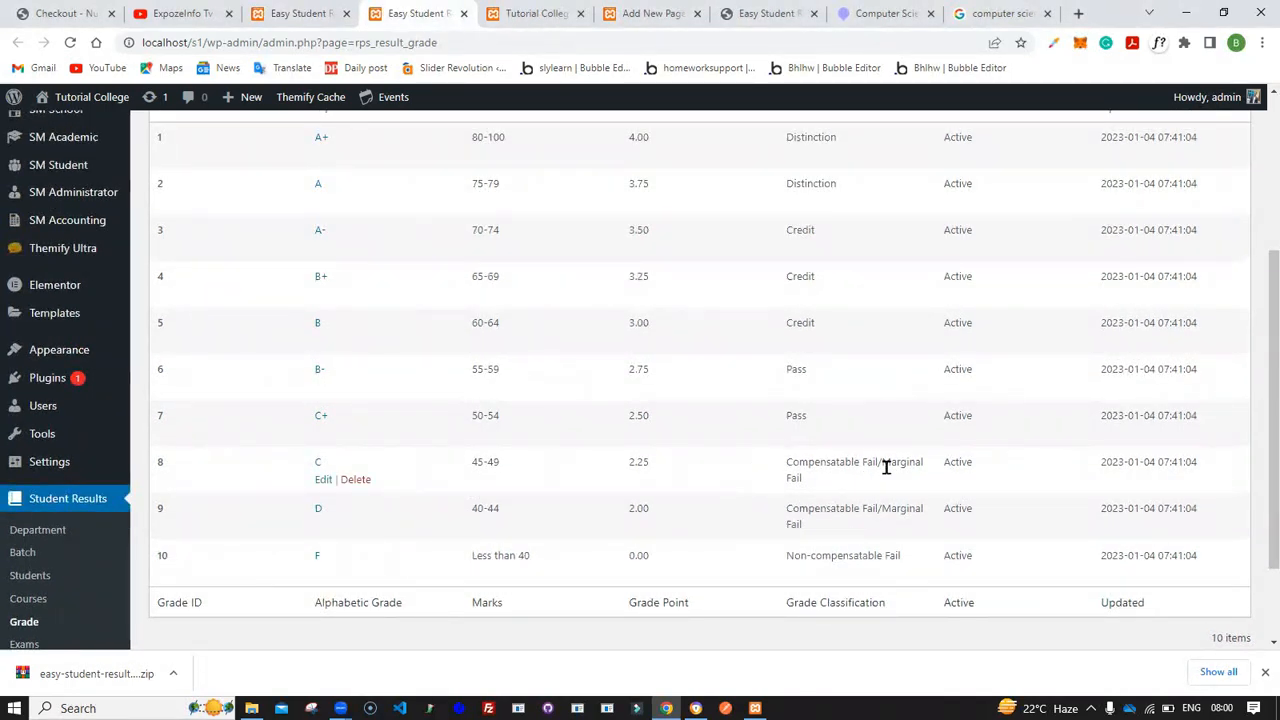
pyautogui.moveTo(797, 476); pyautogui.dragTo(888, 462)
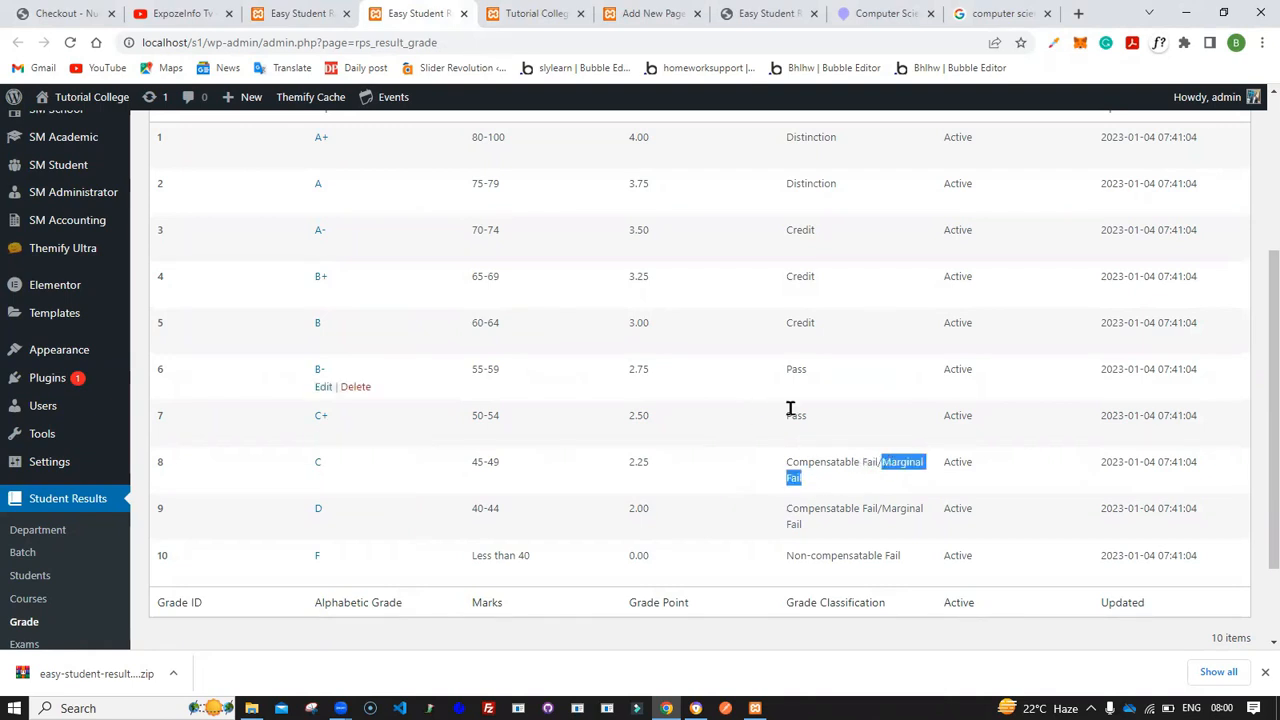
pyautogui.moveTo(814, 423); pyautogui.dragTo(786, 421)
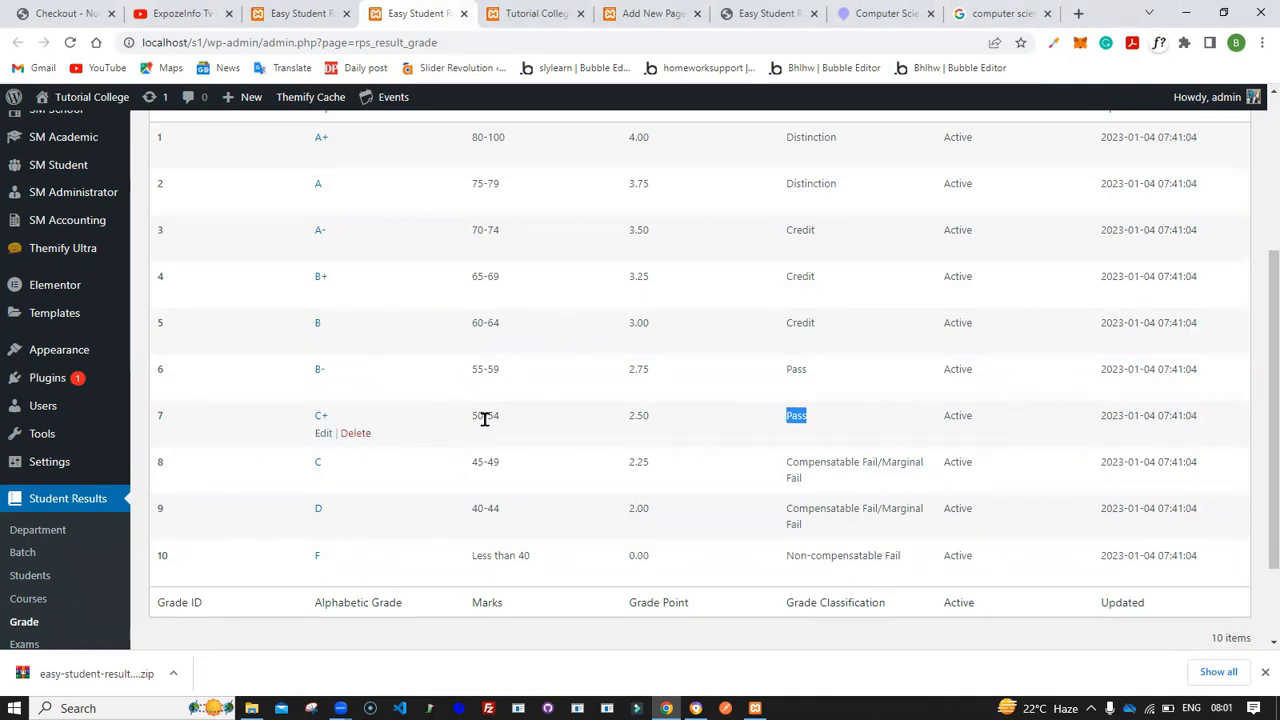
# - Enter 52 marks obtained for Basic Micro Electronics in the student's marks form
pyautogui.click(290, 13)
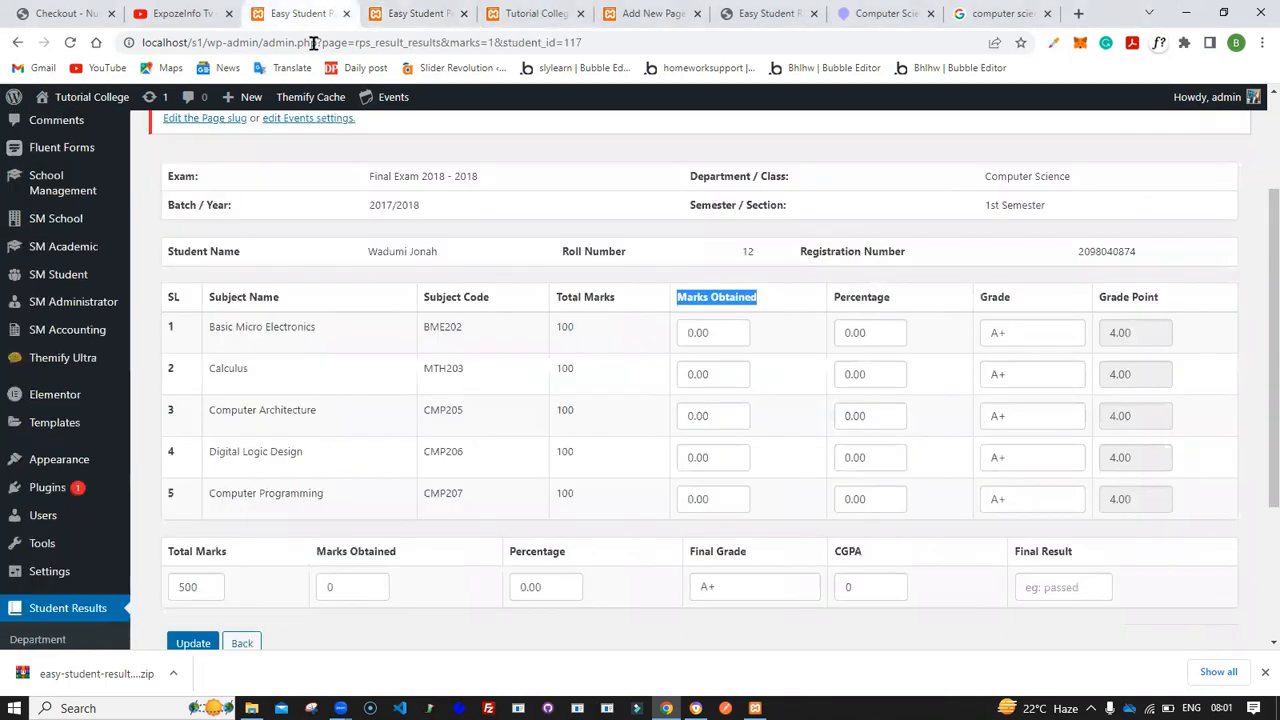
pyautogui.click(690, 335)
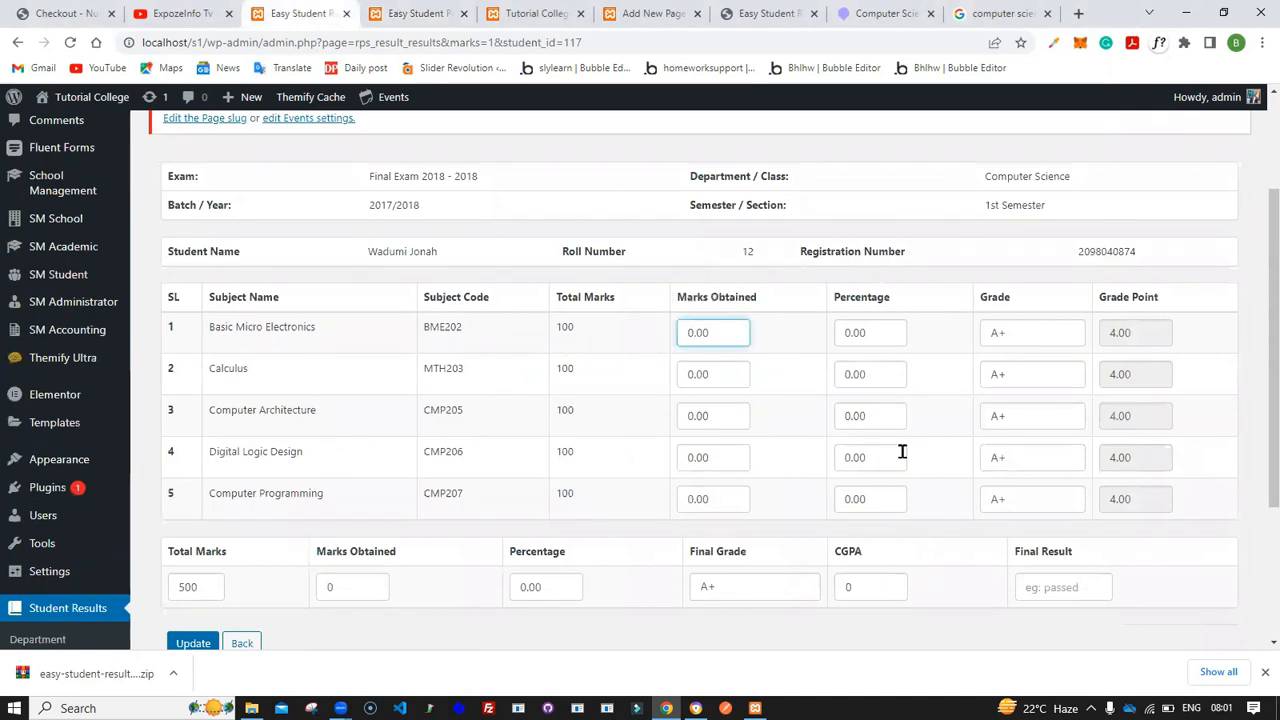
pyautogui.write('52')
pyautogui.press('BackSpace')
pyautogui.click(845, 333)
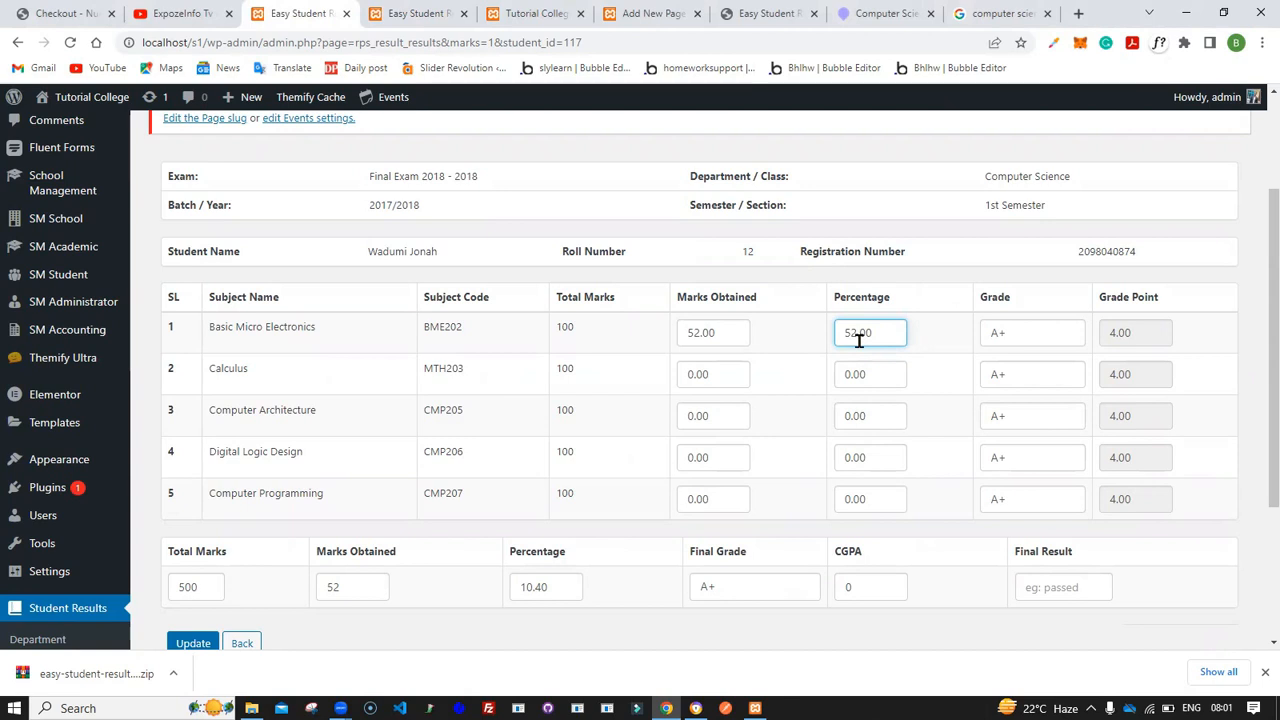
# - Open the plugin's General Settings in a new tab and try toggling the Disable Auto-Calculating Total Marks option
pyautogui.scroll(-3, 859, 340)
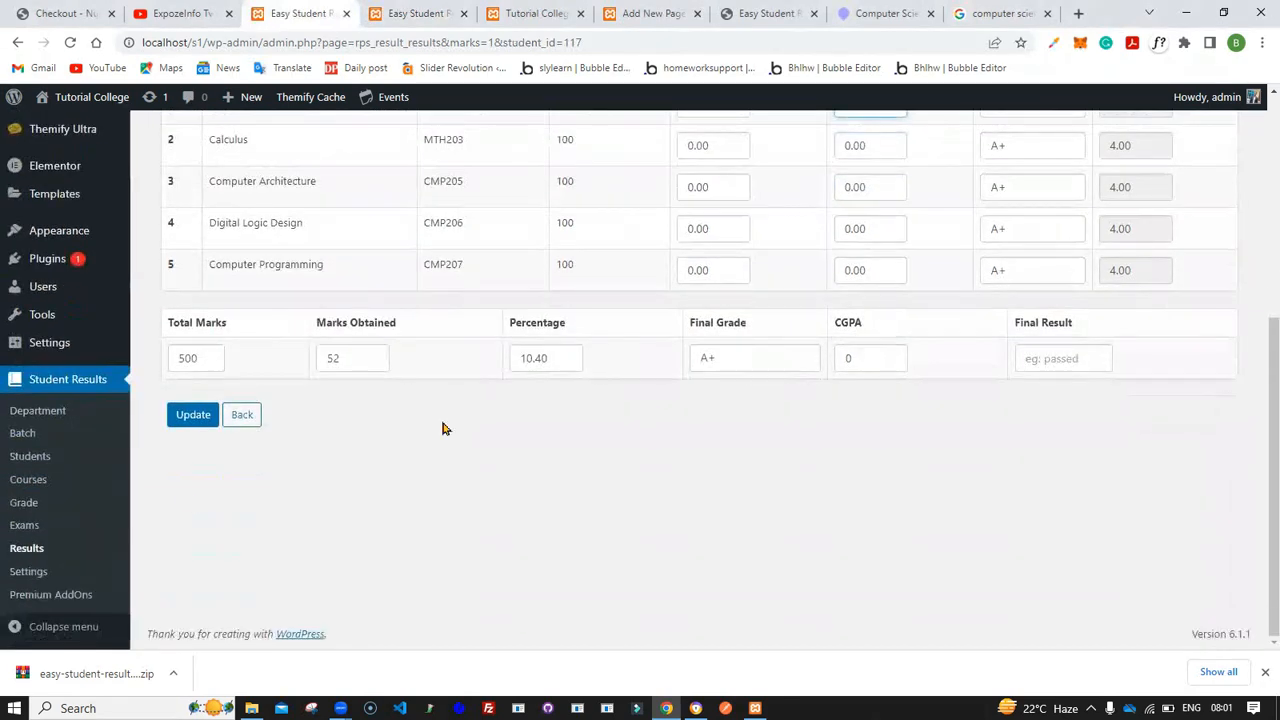
pyautogui.middleClick(29, 575)
pyautogui.scroll(2, 463, 236)
pyautogui.scroll(1, 463, 236)
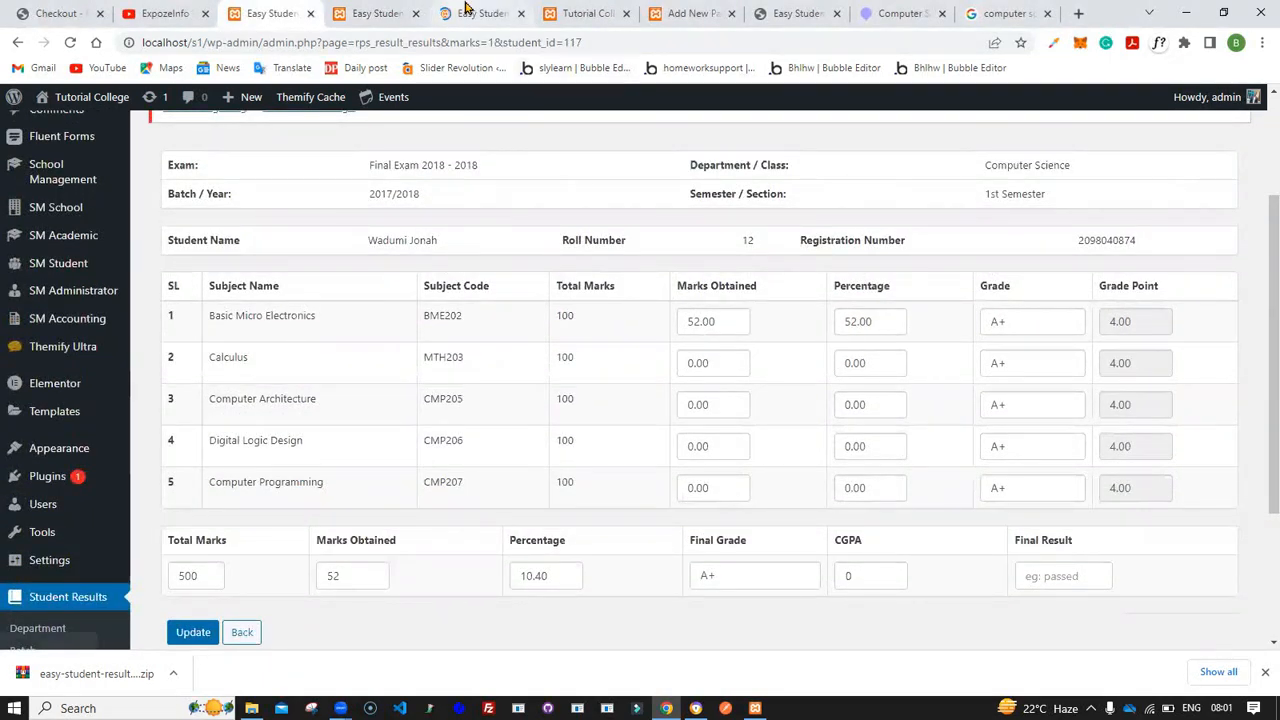
pyautogui.click(468, 13)
pyautogui.scroll(-2, 268, 464)
pyautogui.scroll(-3, 268, 464)
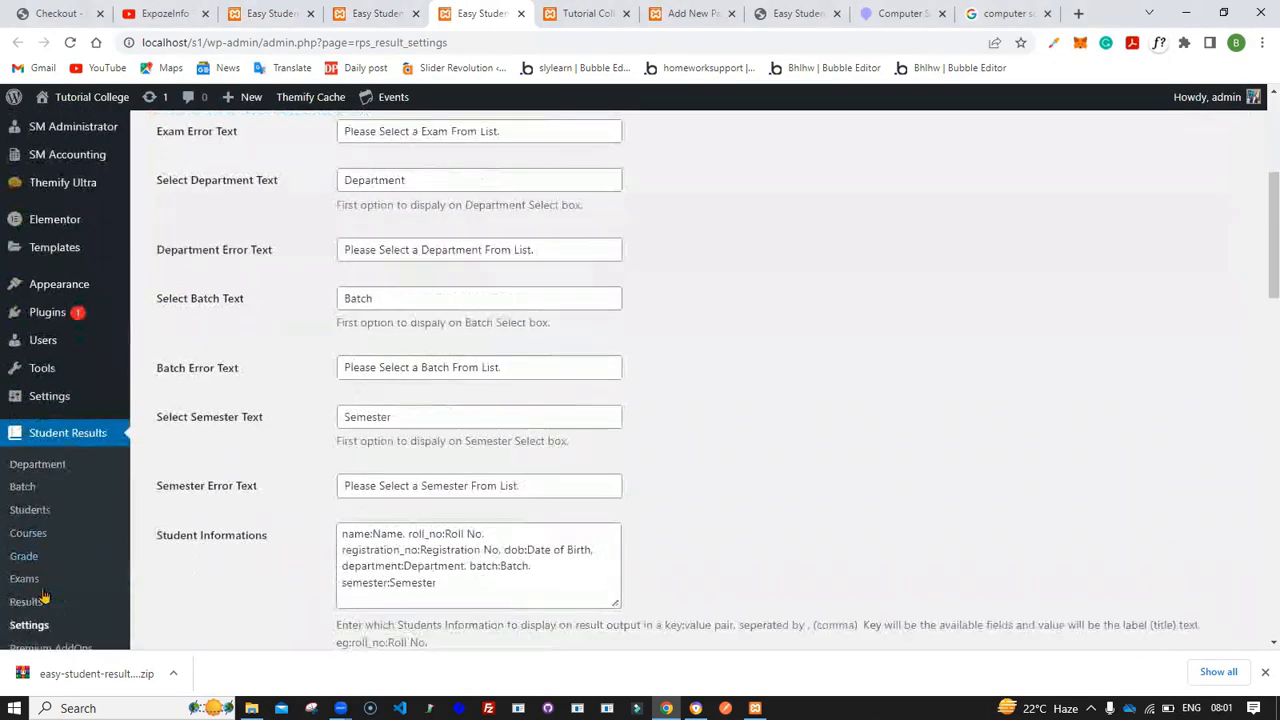
pyautogui.scroll(3, 254, 276)
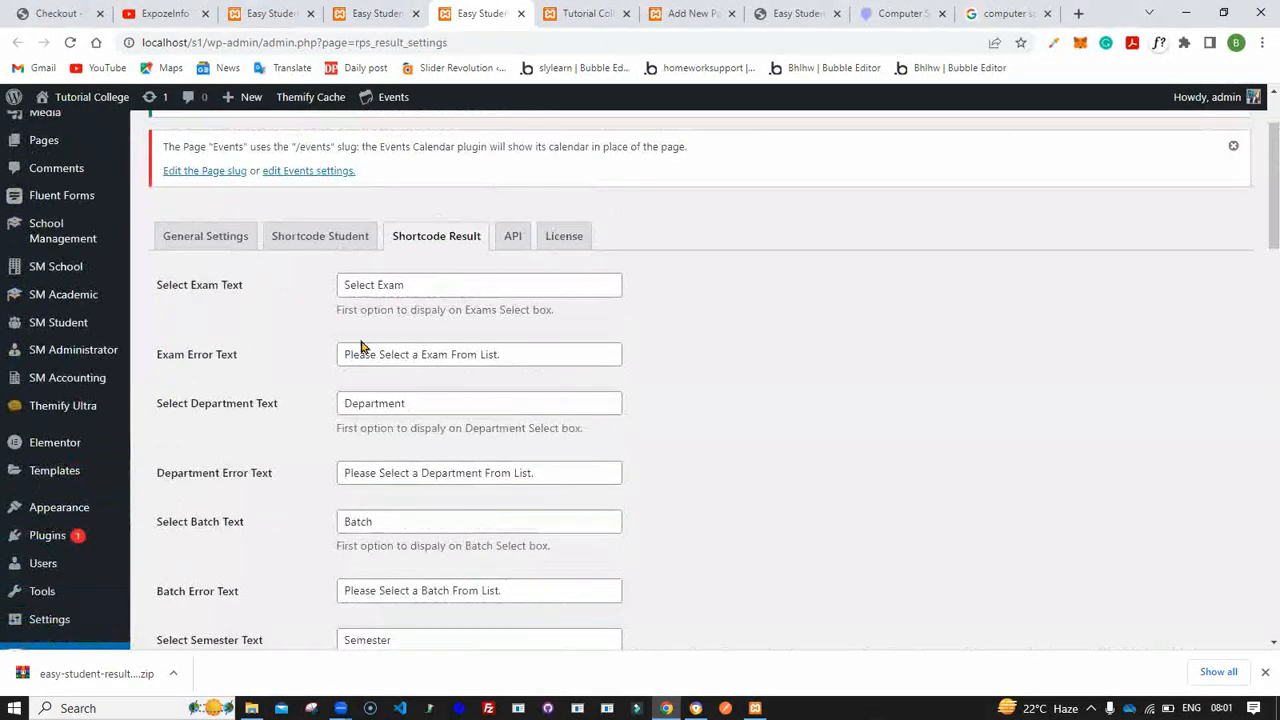
pyautogui.click(218, 240)
pyautogui.scroll(-2, 290, 350)
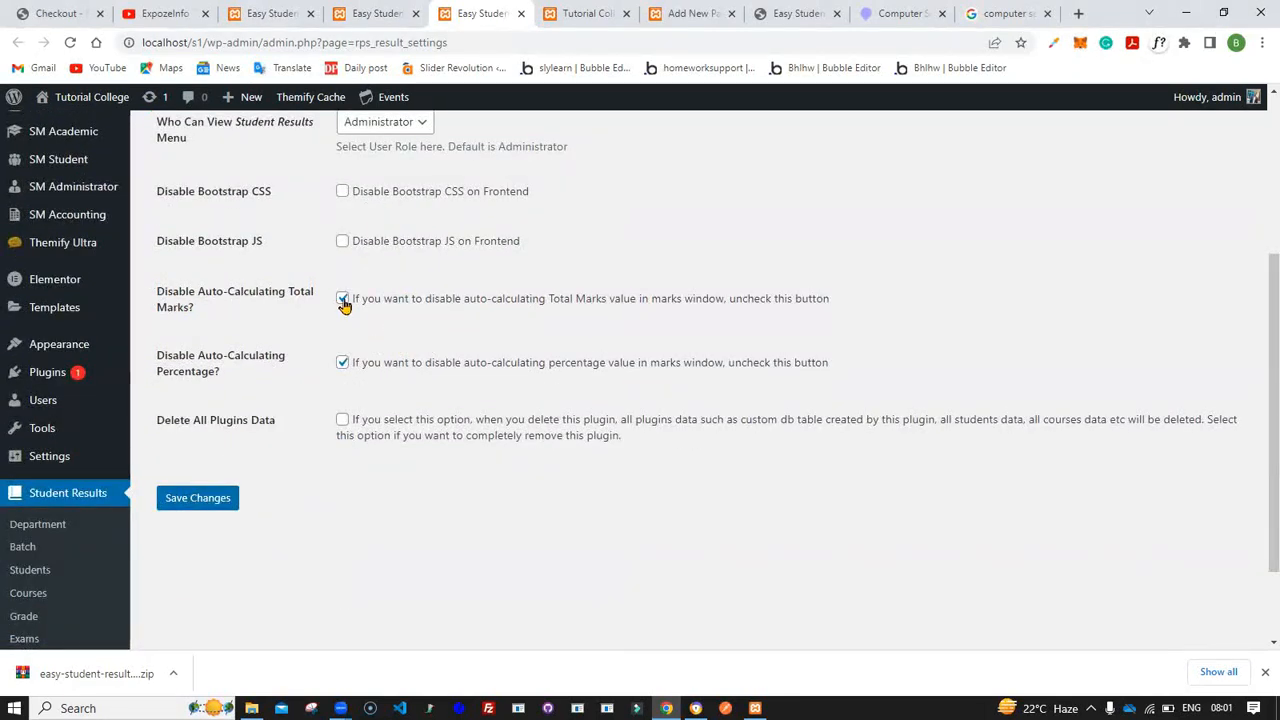
pyautogui.click(343, 299)
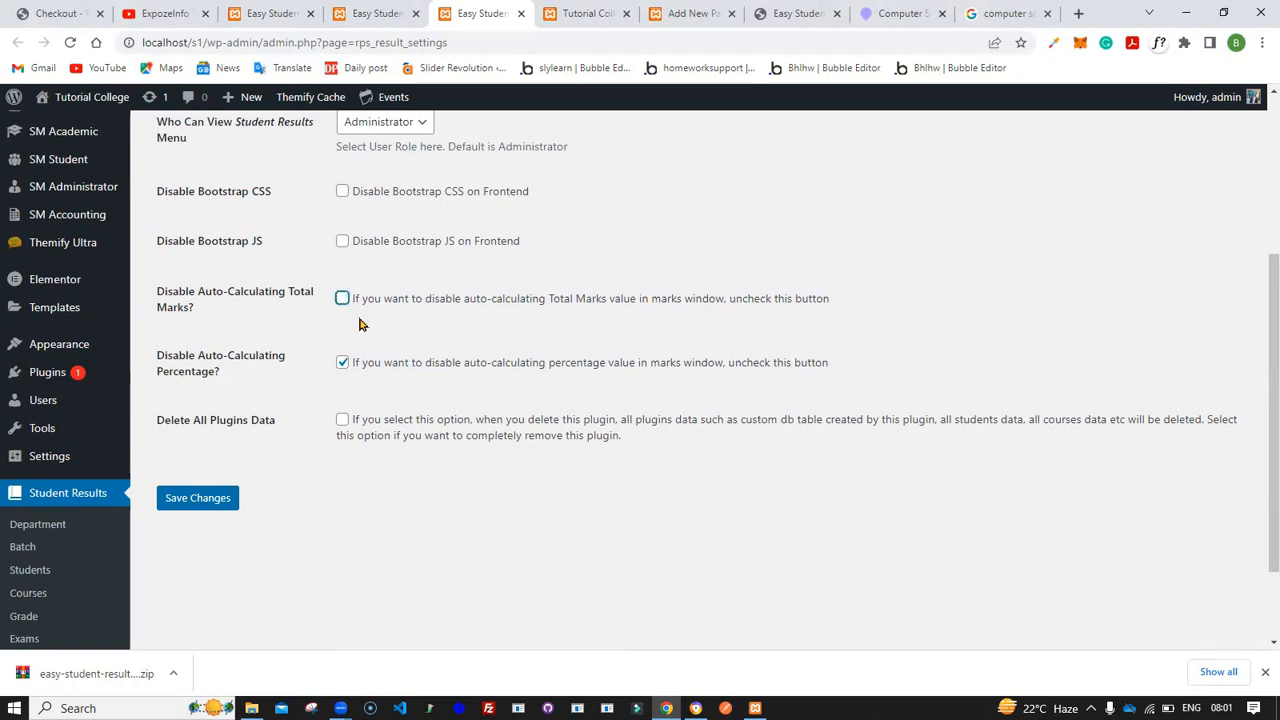
# - Set the Basic Micro Electronics grade to C+, checking the grade list for its marks range
pyautogui.click(376, 12)
pyautogui.click(270, 13)
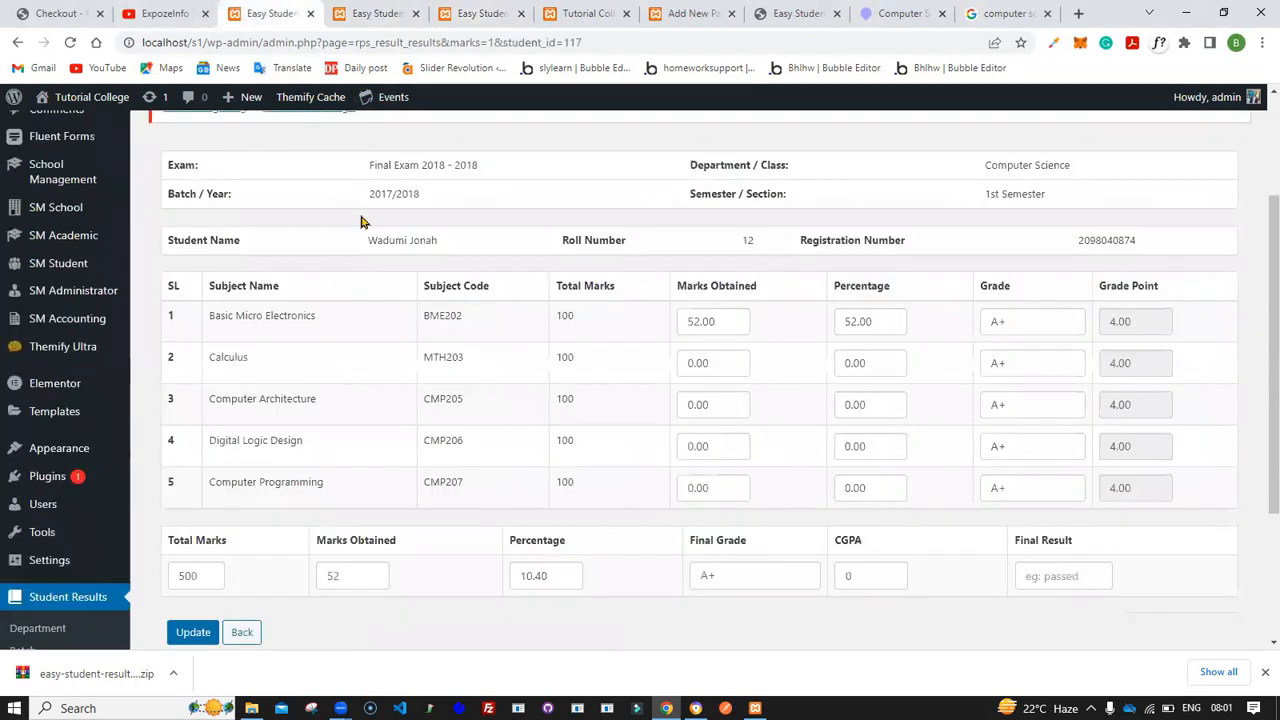
pyautogui.click(458, 12)
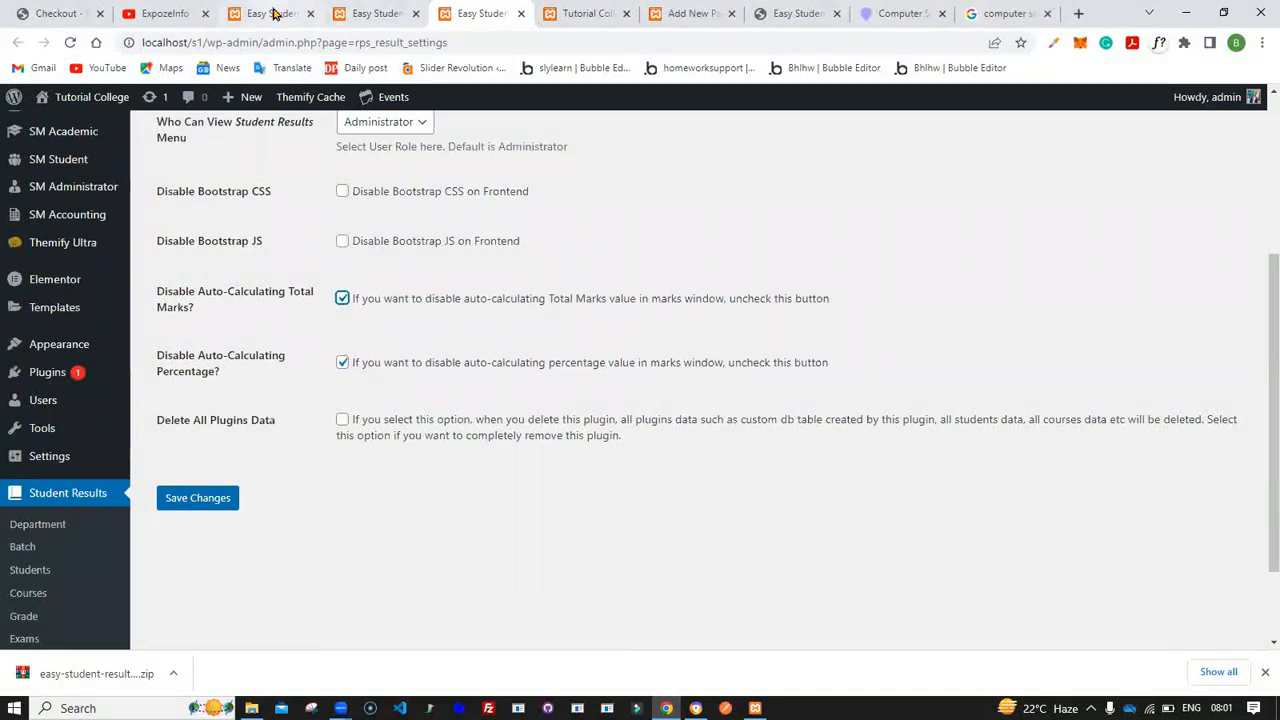
pyautogui.click(270, 13)
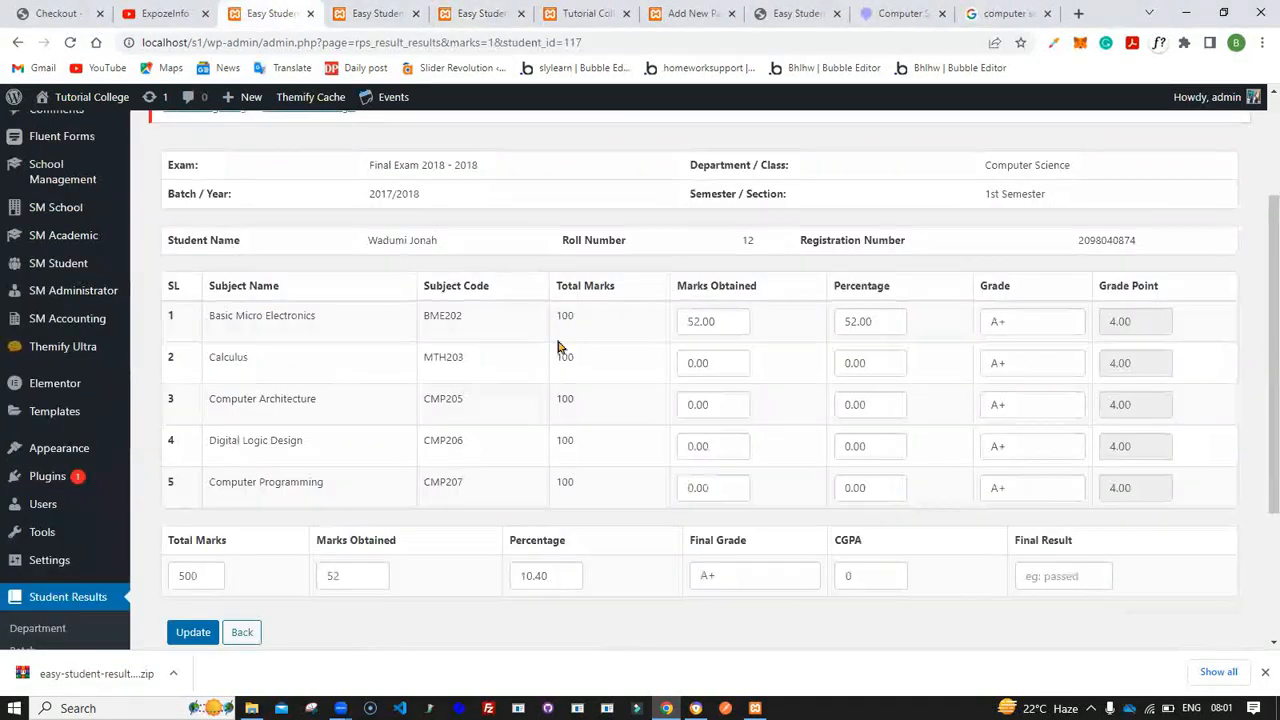
pyautogui.click(1012, 331)
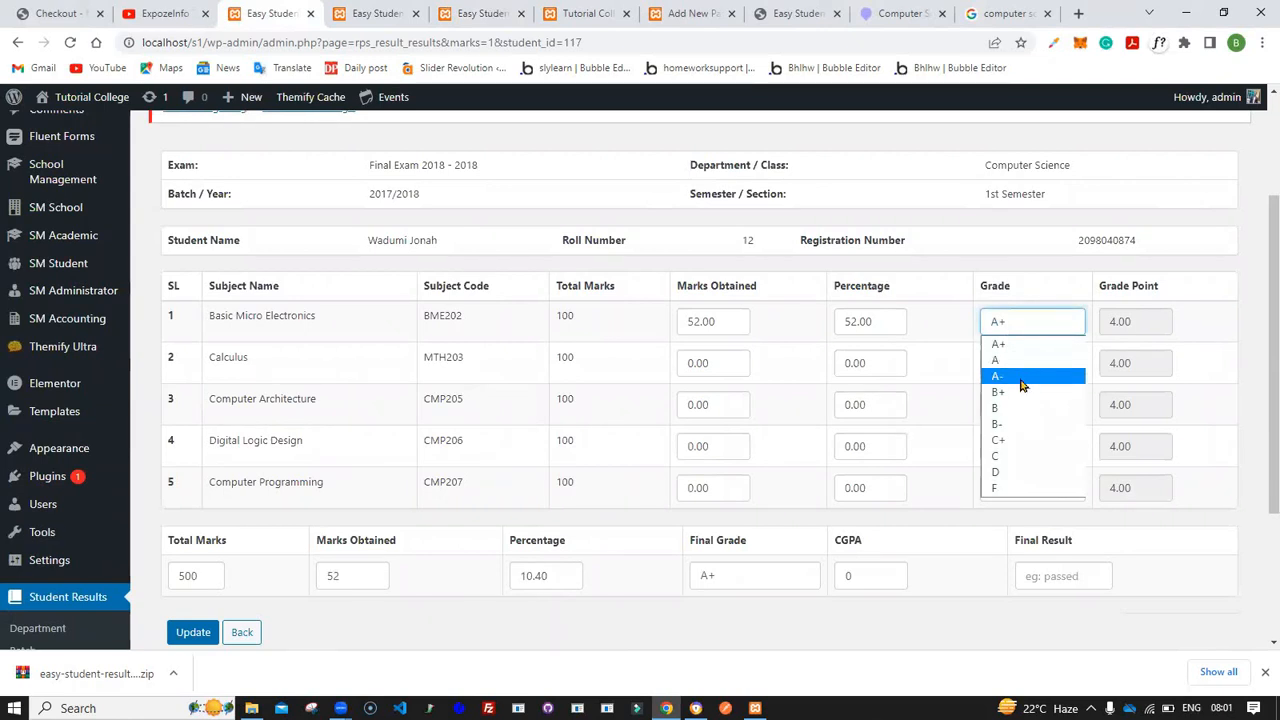
pyautogui.click(470, 7)
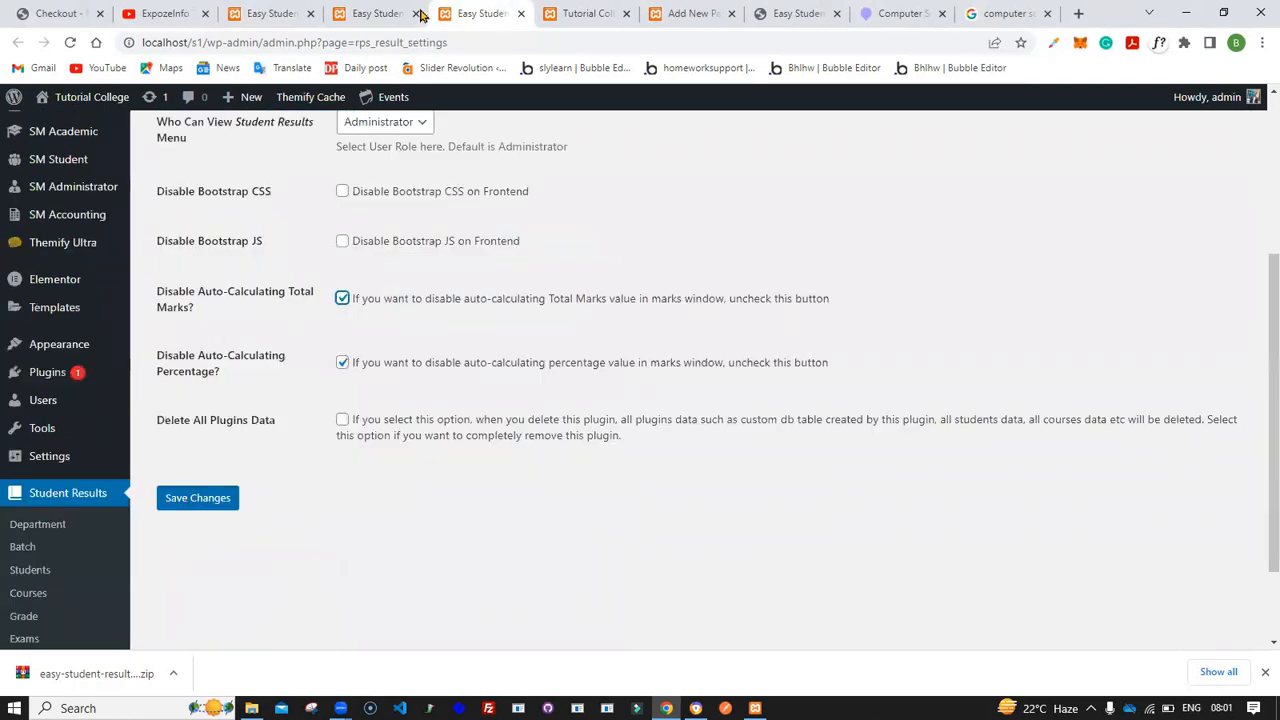
pyautogui.click(386, 13)
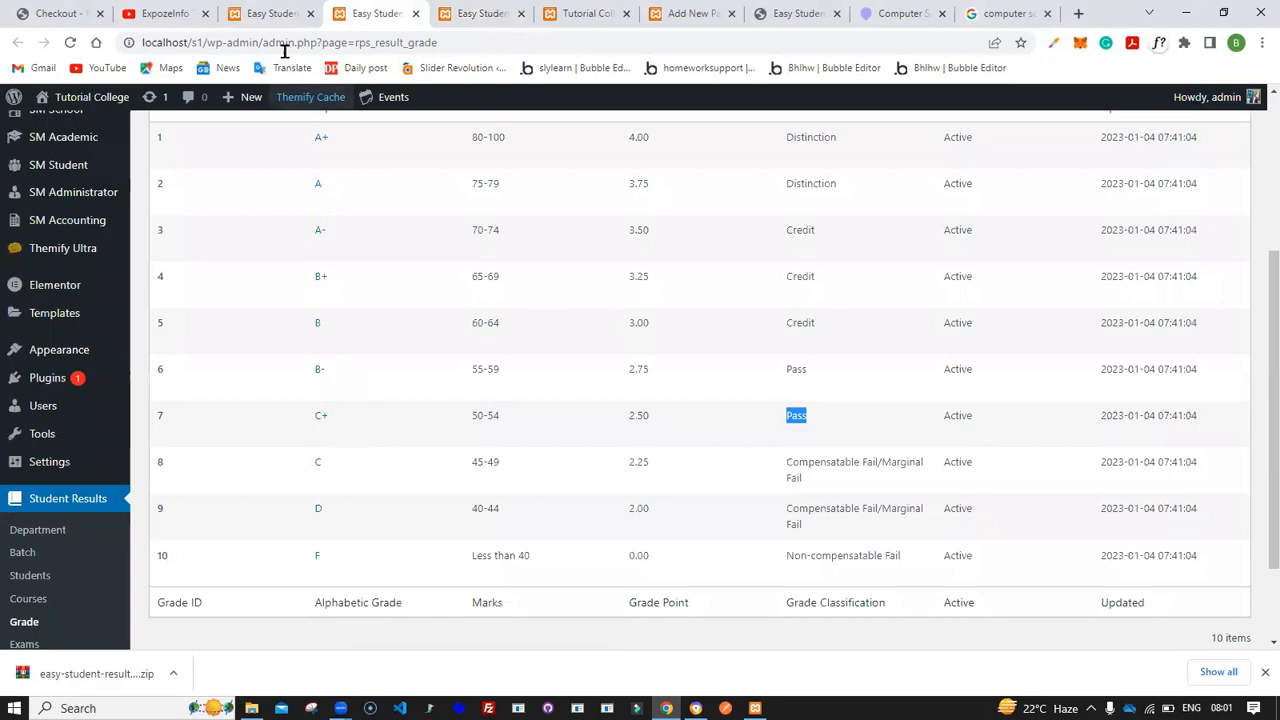
pyautogui.click(270, 13)
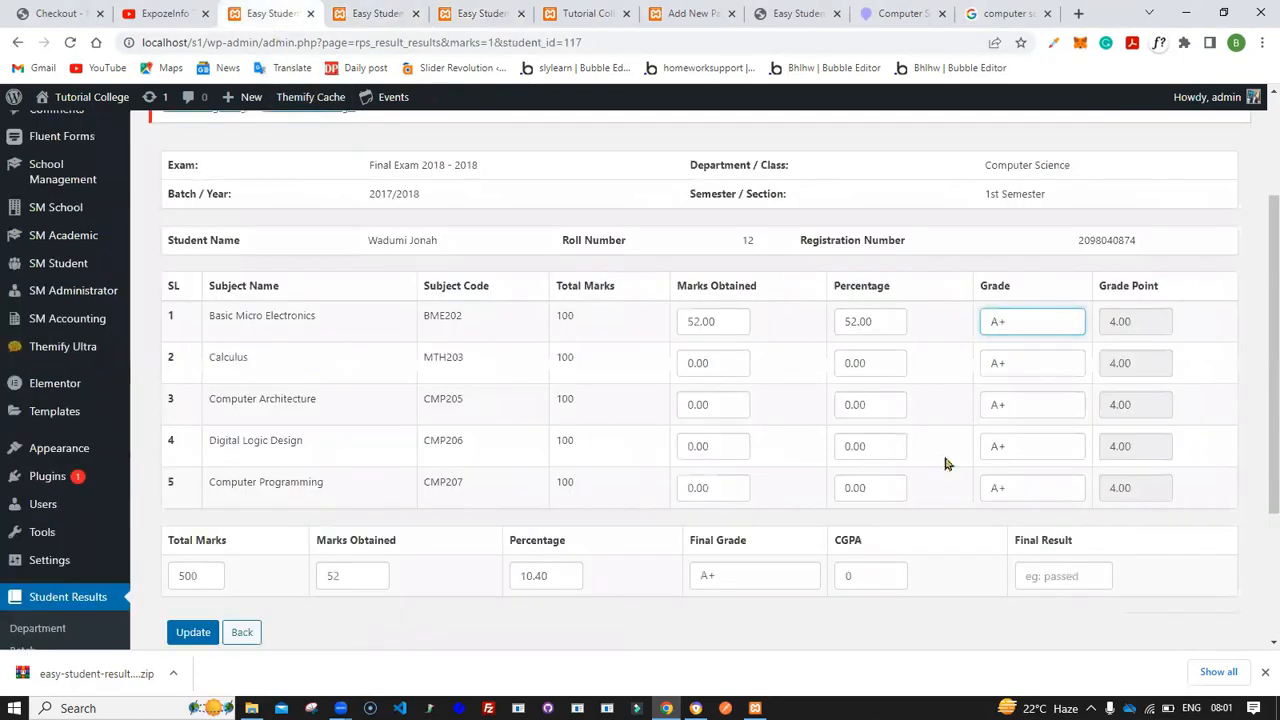
pyautogui.click(1024, 318)
pyautogui.click(1020, 441)
pyautogui.click(791, 335)
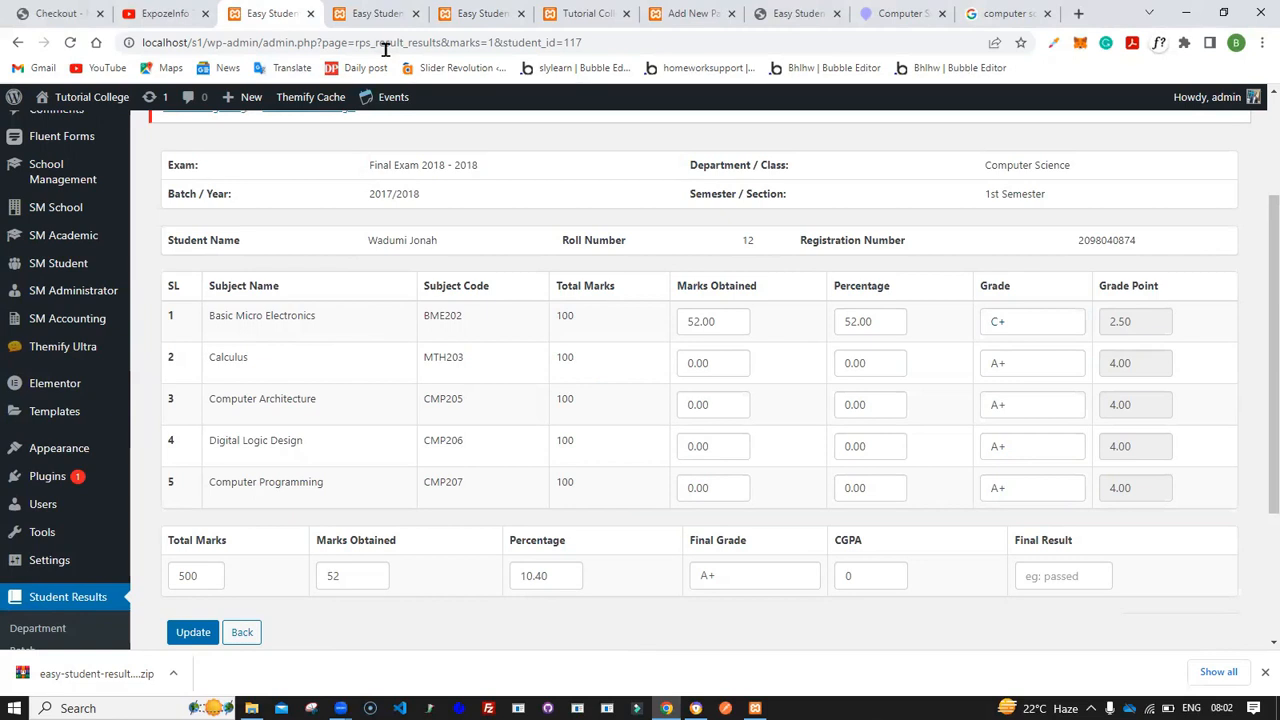
# - Enter 67 marks obtained for Calculus after checking the grade list
pyautogui.click(367, 8)
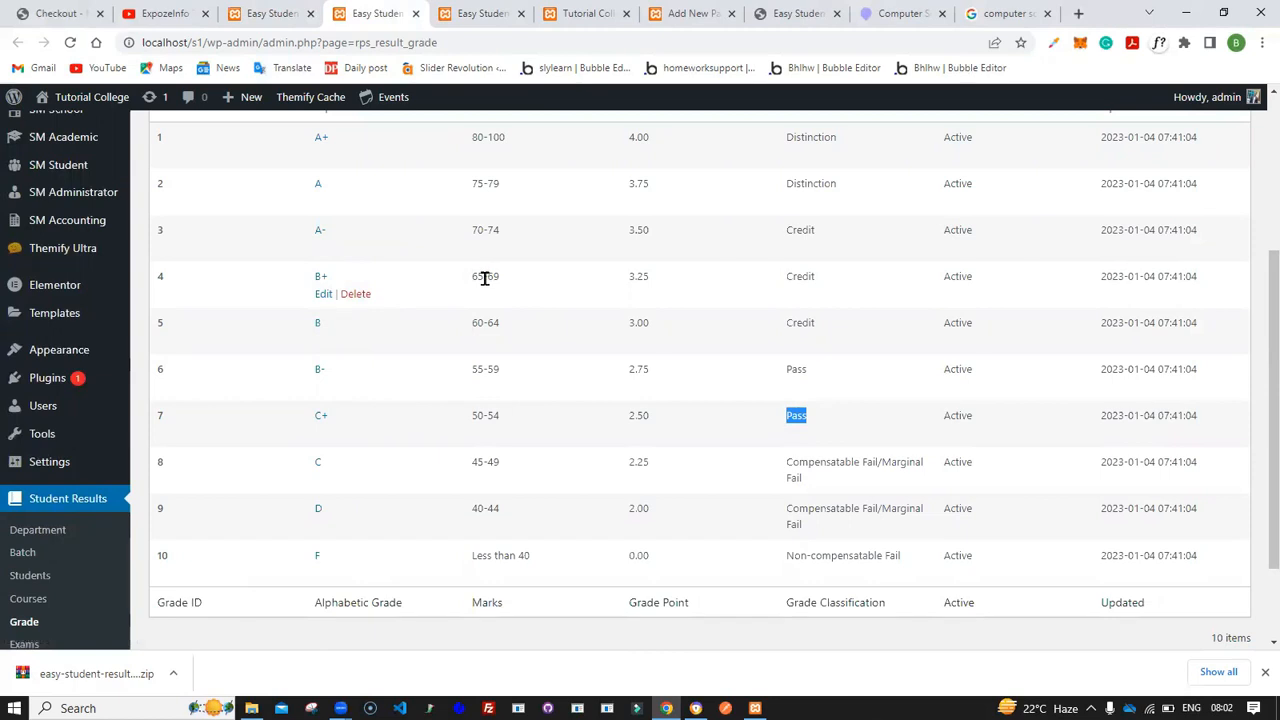
pyautogui.click(253, 14)
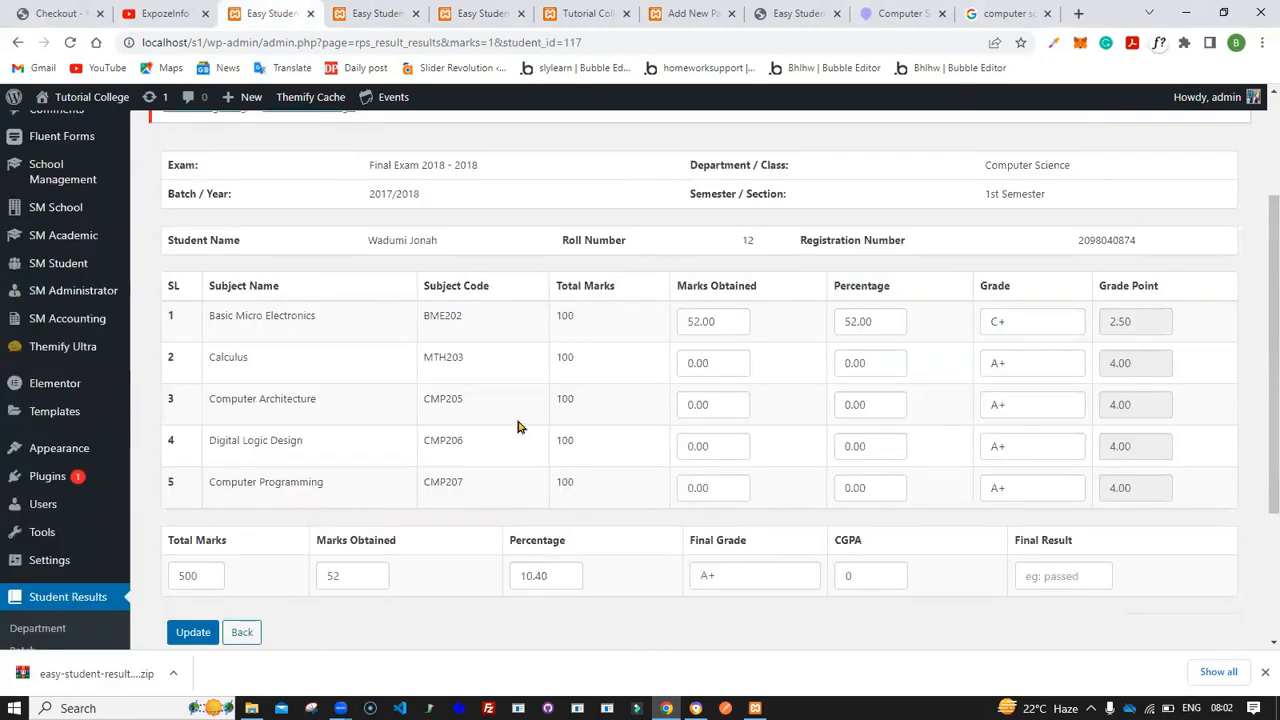
pyautogui.click(683, 361)
pyautogui.write('67')
pyautogui.click(772, 374)
# - Set the Calculus grade to B+ after checking its range in the grade list
pyautogui.click(355, 8)
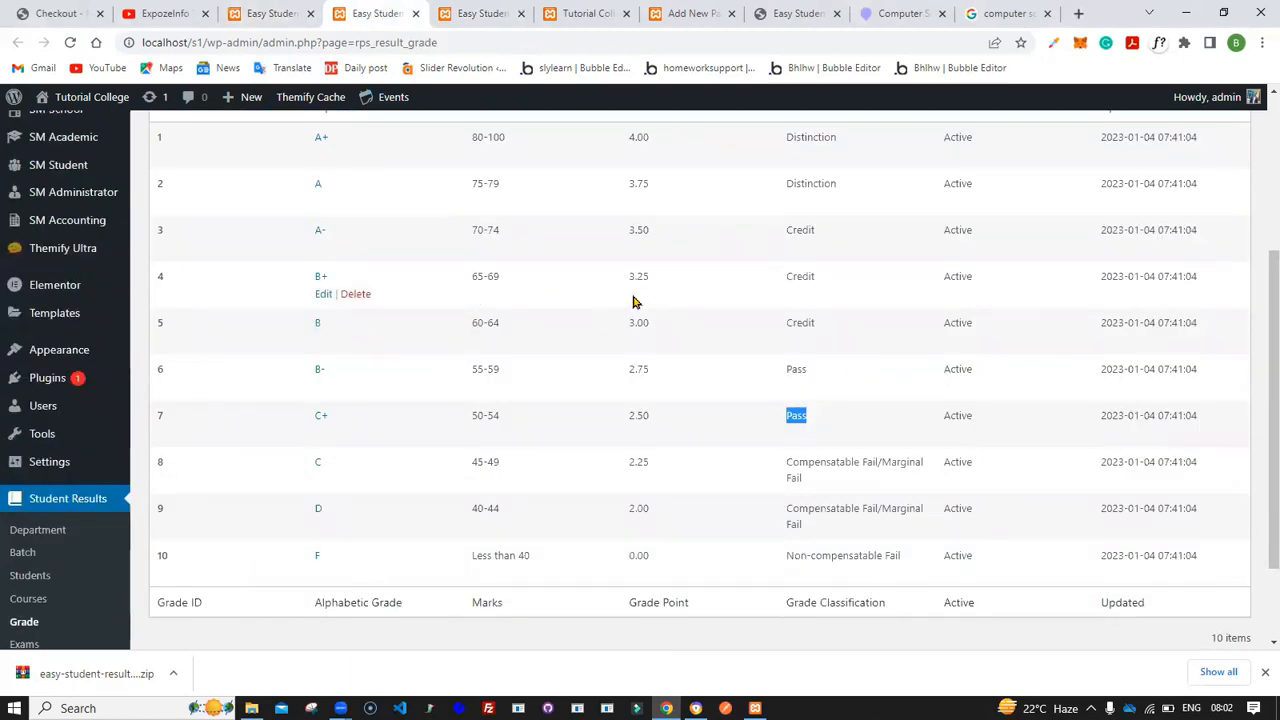
pyautogui.click(255, 8)
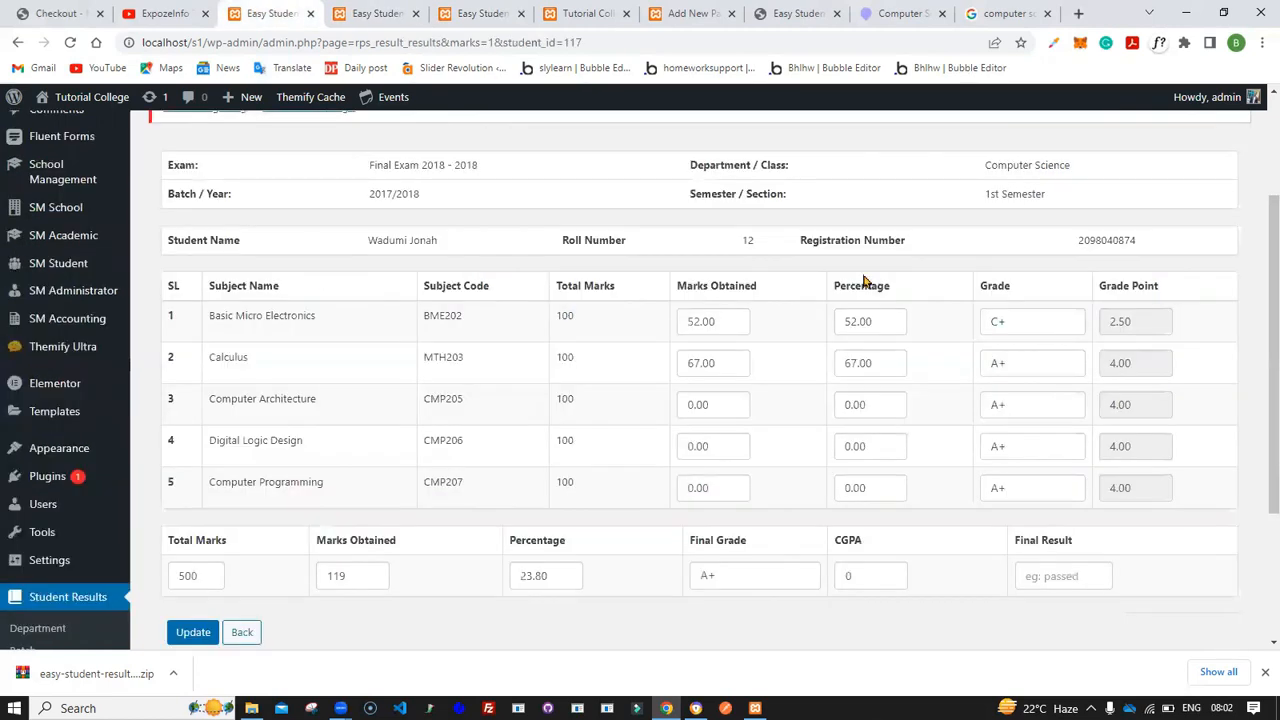
pyautogui.click(998, 364)
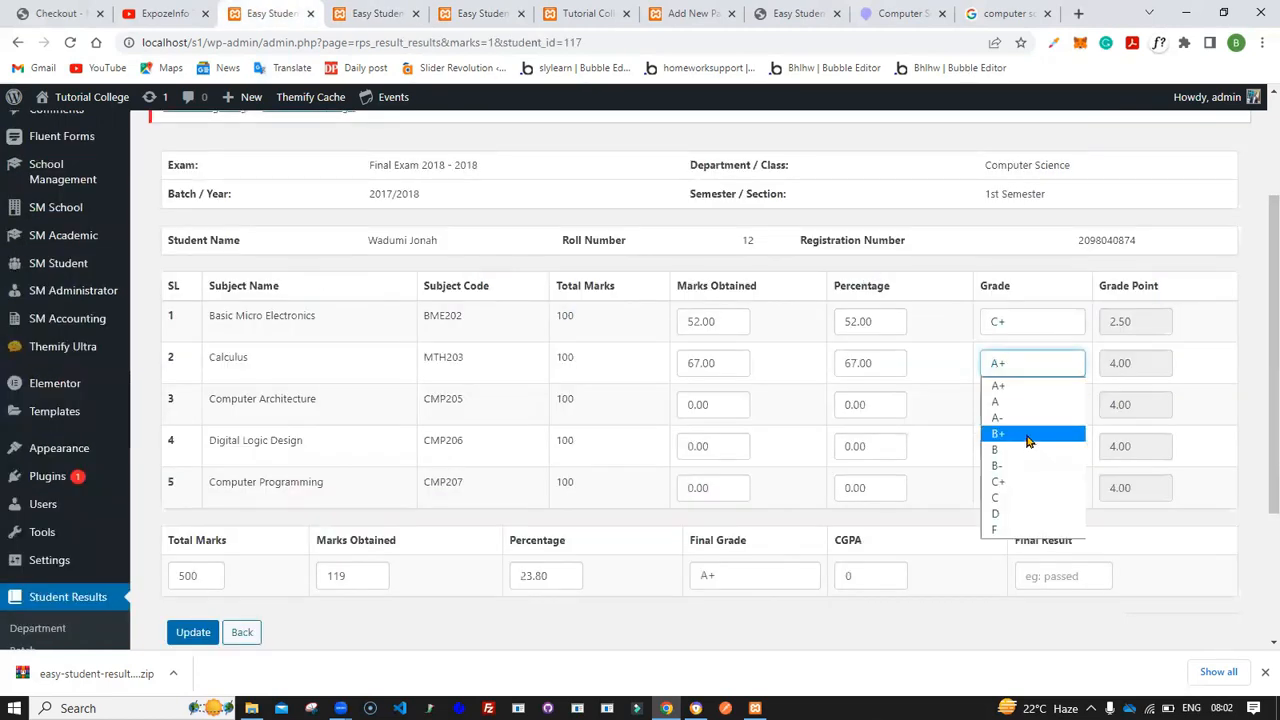
pyautogui.click(1027, 437)
pyautogui.click(370, 13)
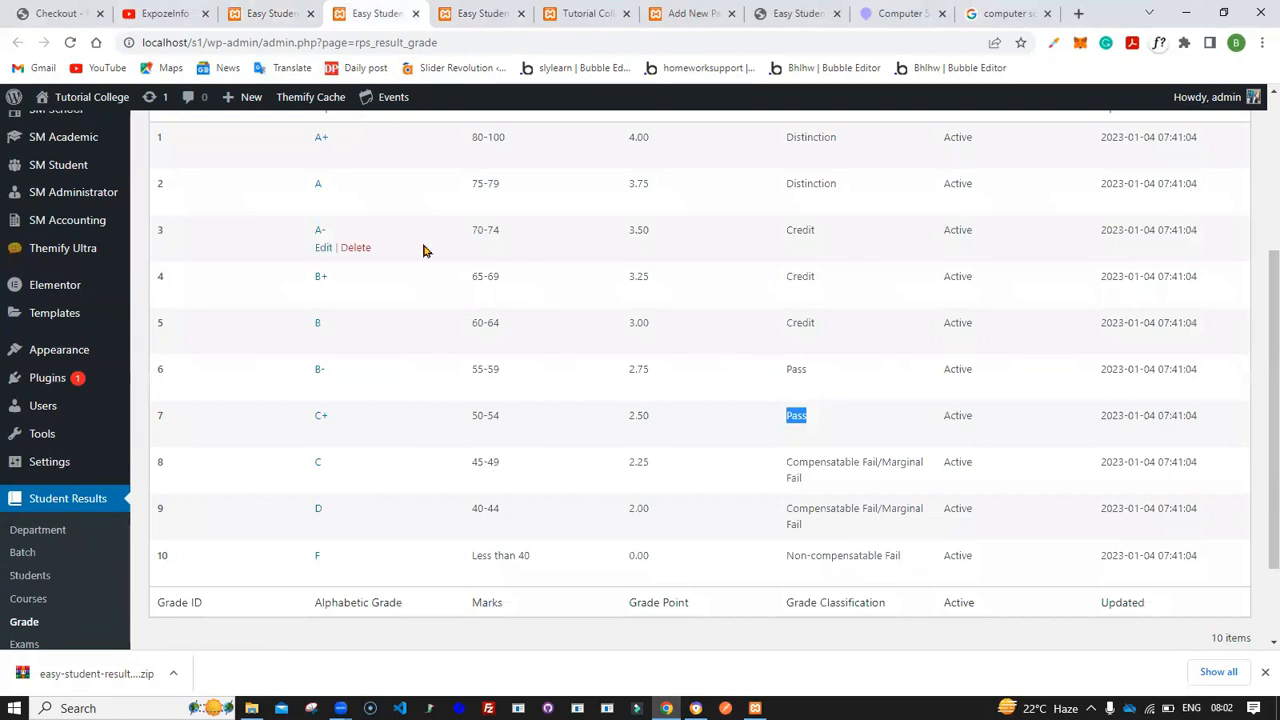
pyautogui.click(268, 12)
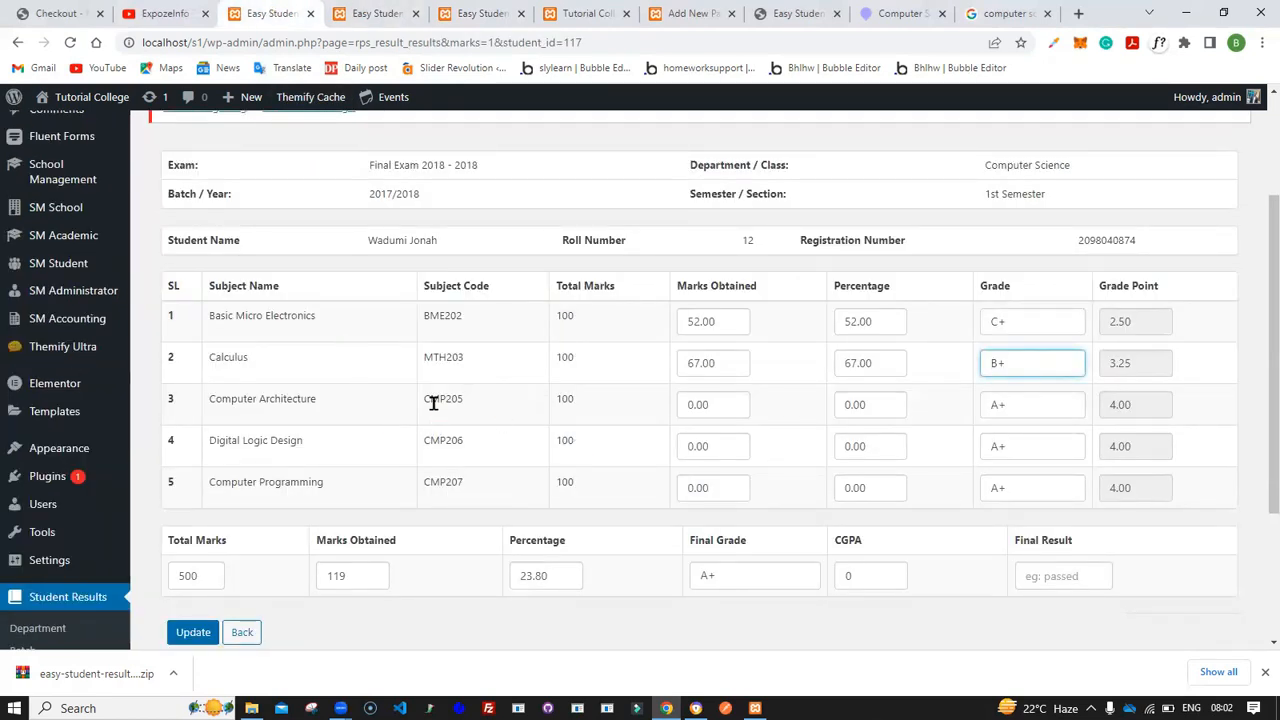
# - Enter 78 marks for Computer Architecture and set its grade to A
pyautogui.click(370, 13)
pyautogui.scroll(1, 515, 288)
pyautogui.scroll(1, 505, 289)
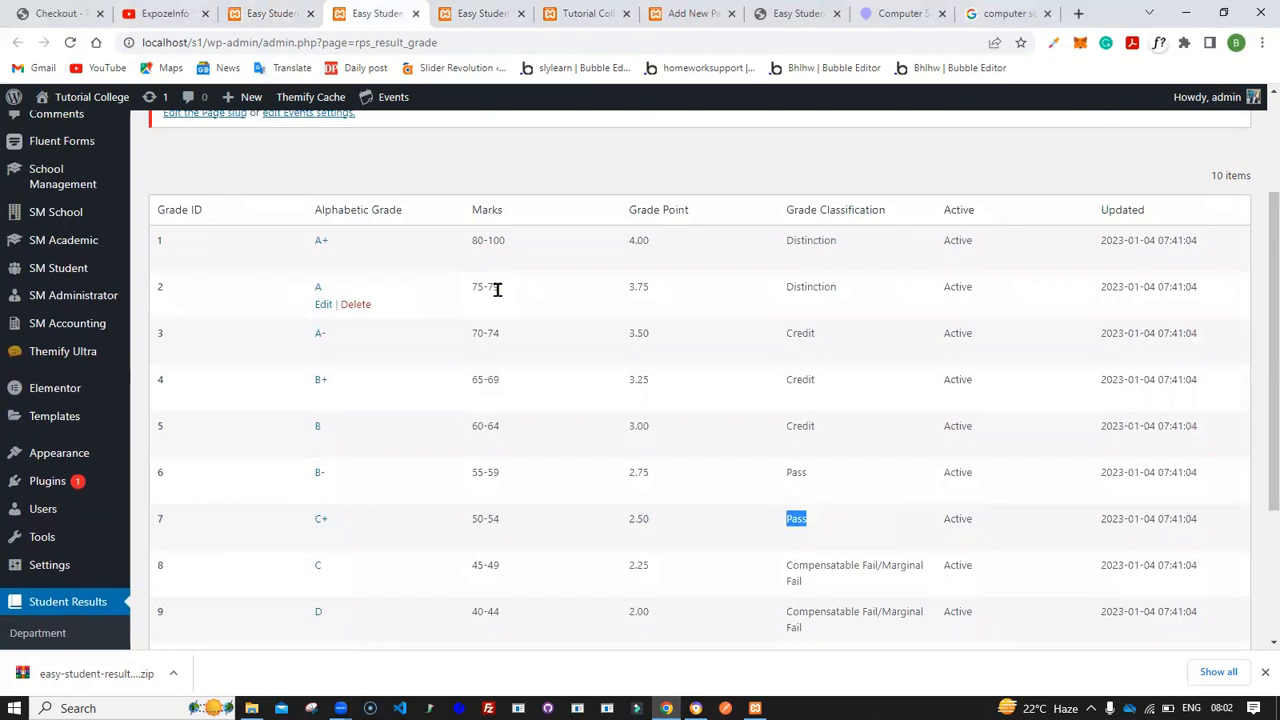
pyautogui.click(482, 13)
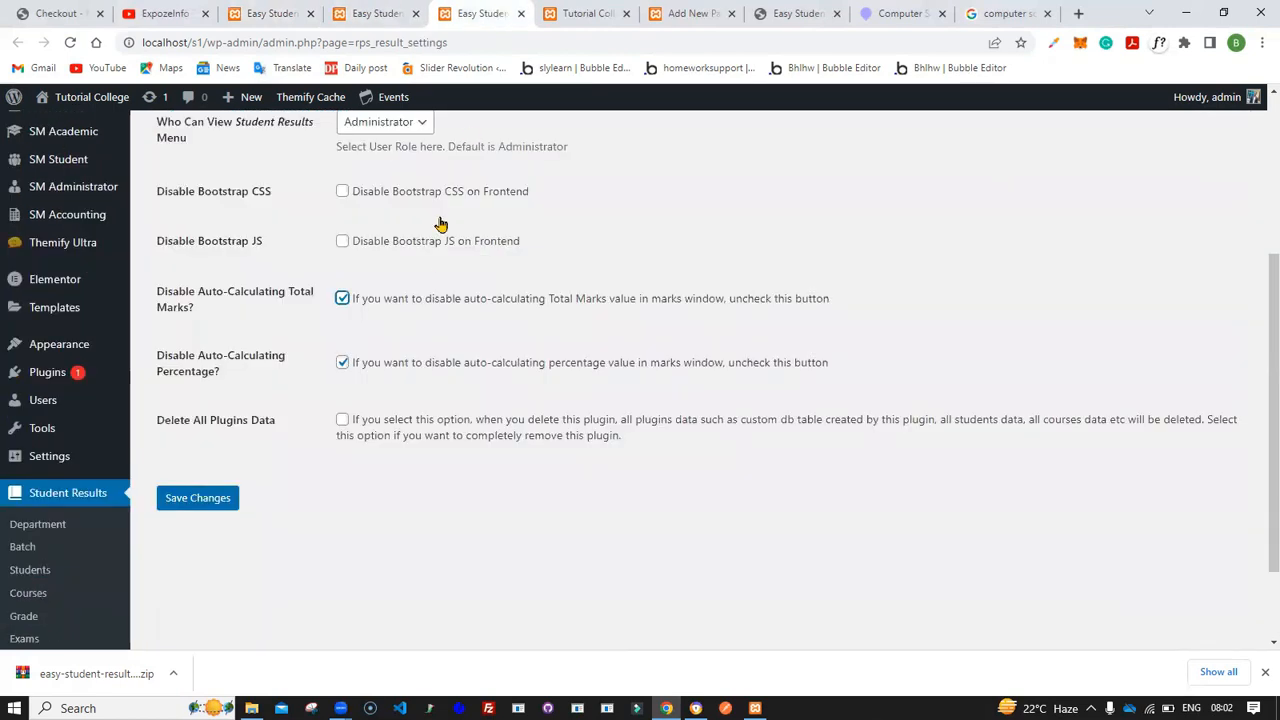
pyautogui.click(255, 13)
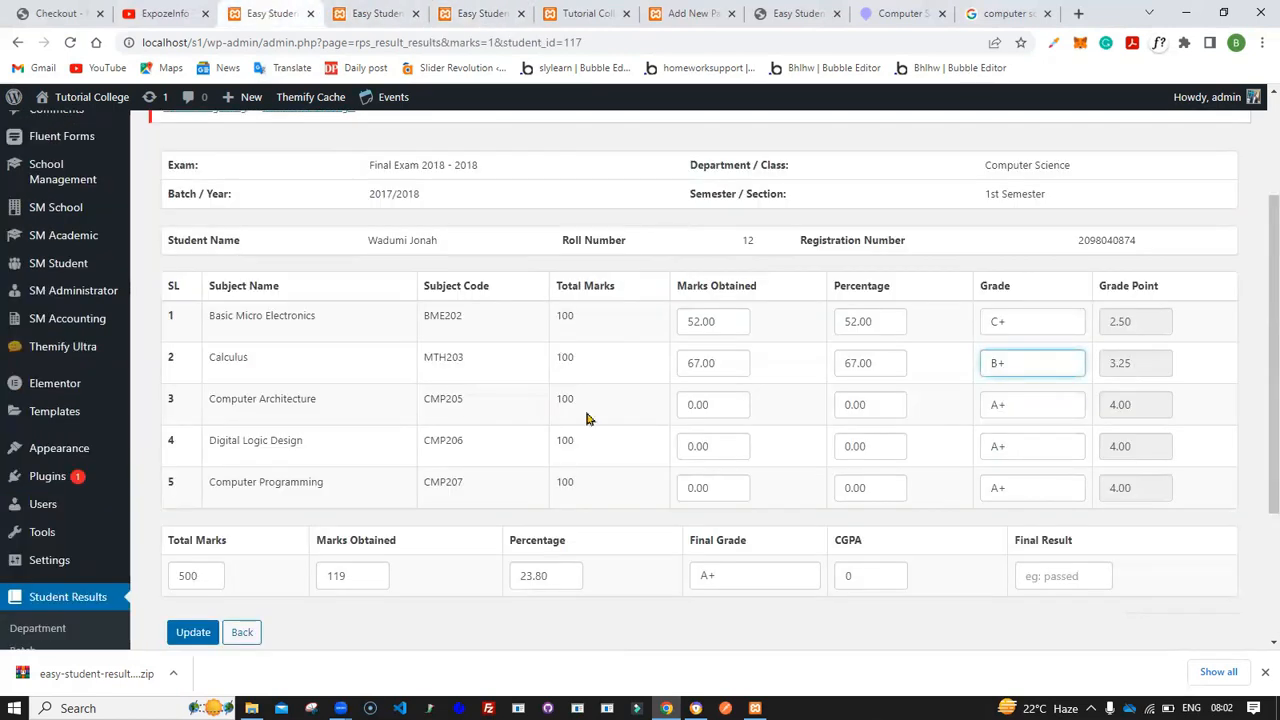
pyautogui.click(676, 406)
pyautogui.write('78')
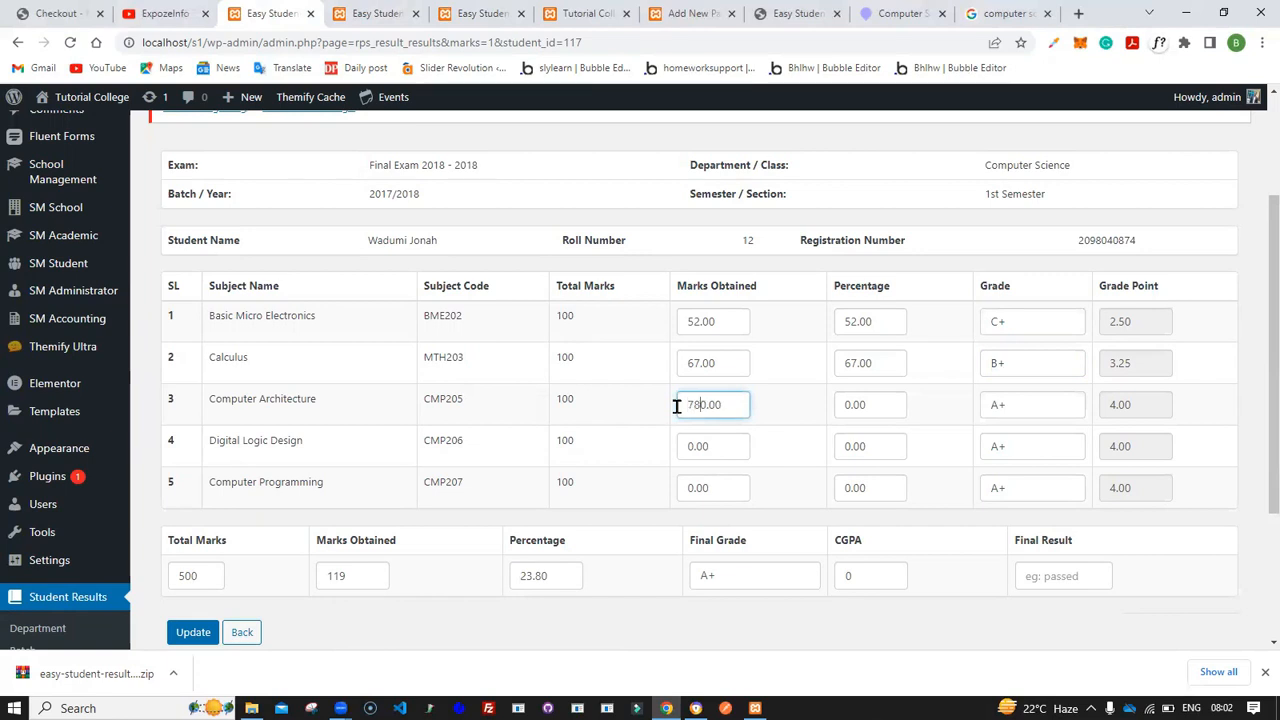
pyautogui.click(1006, 414)
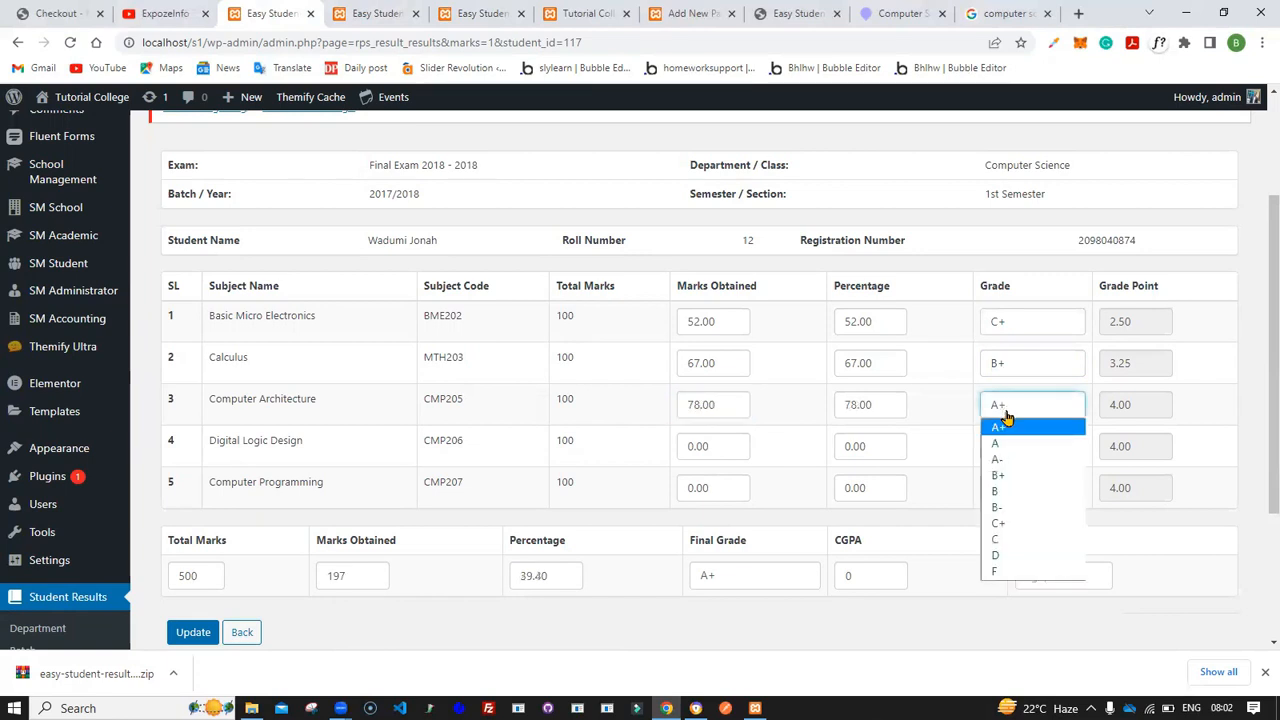
pyautogui.click(1018, 430)
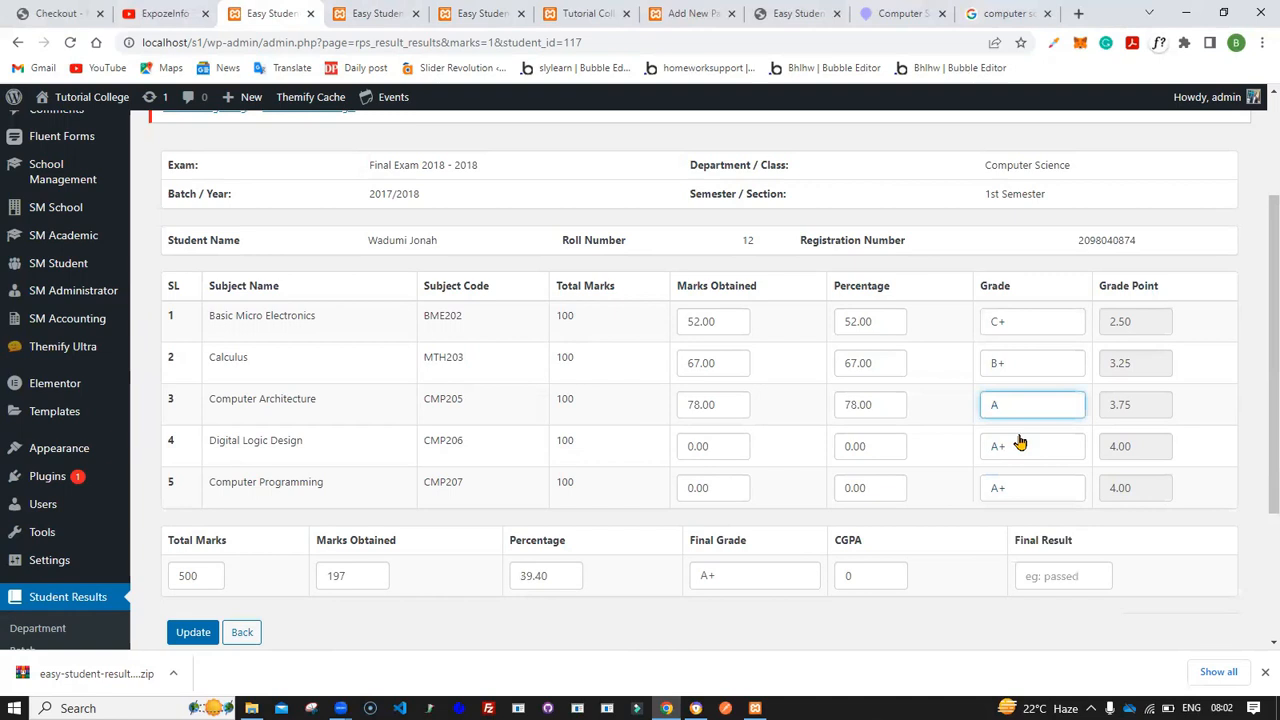
pyautogui.click(939, 415)
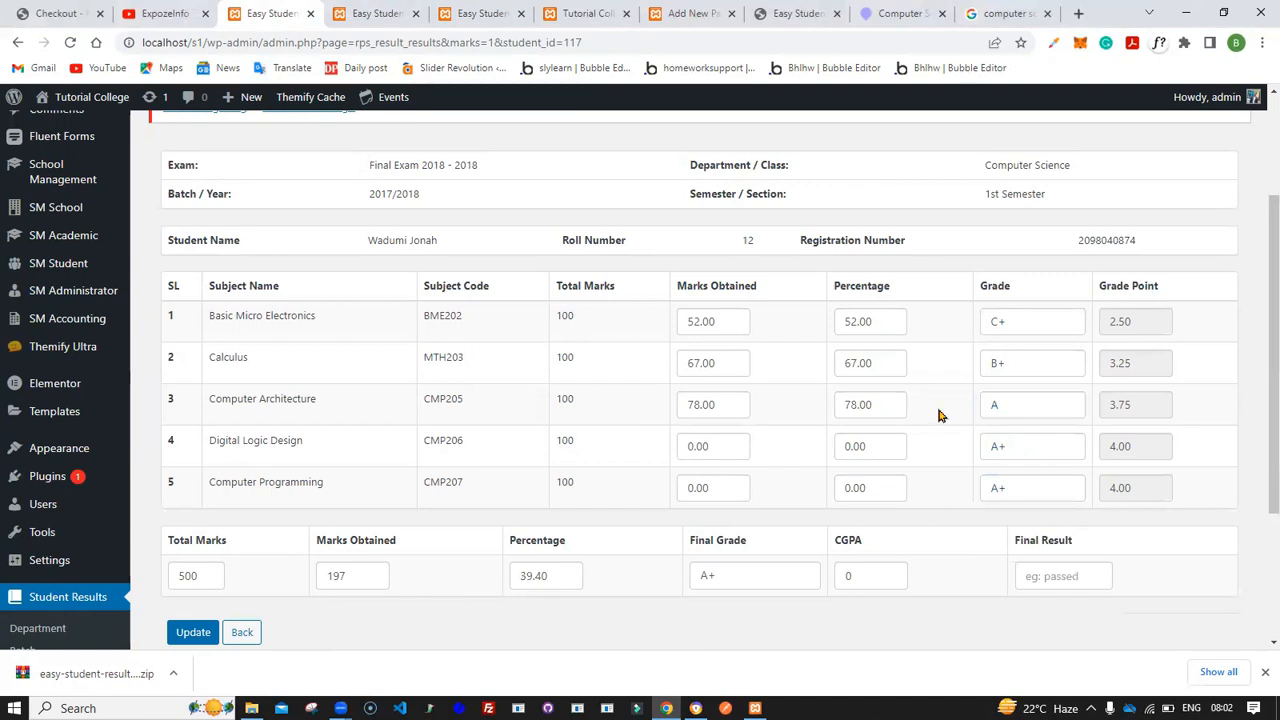
# - Compare the grade list's marks ranges against the marks entered in the form
pyautogui.click(352, 12)
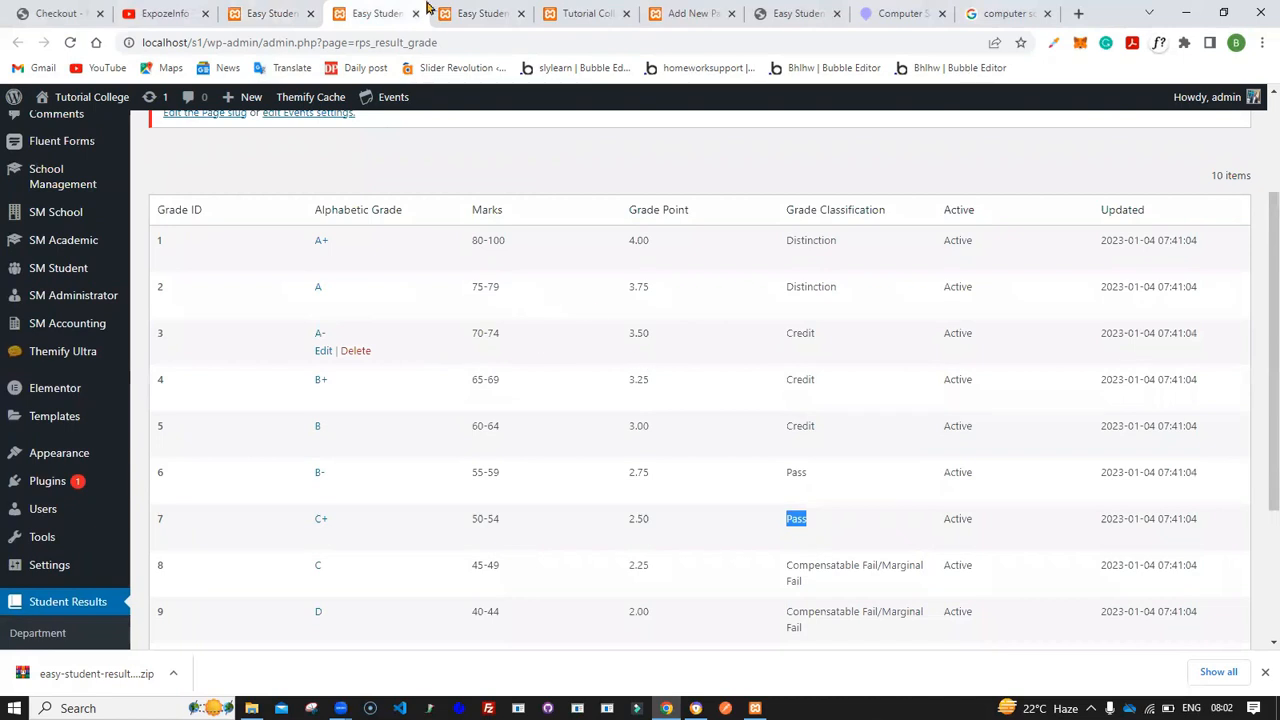
pyautogui.click(270, 12)
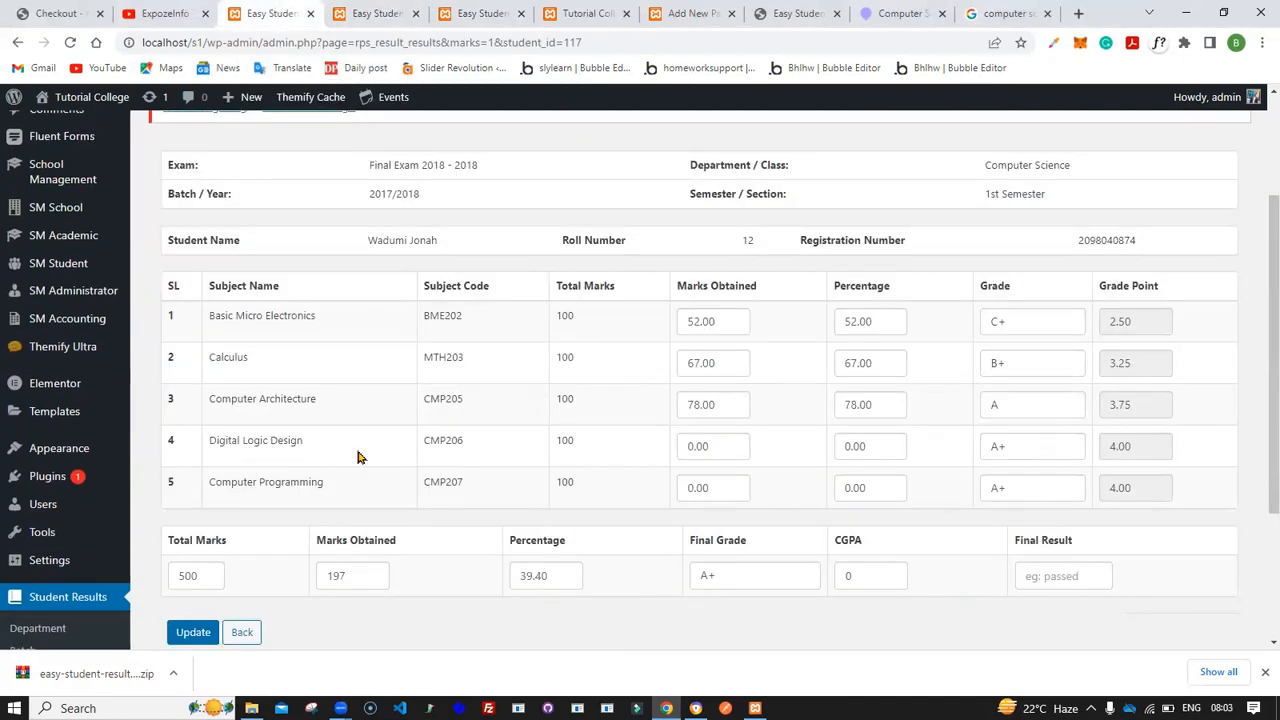
pyautogui.click(372, 12)
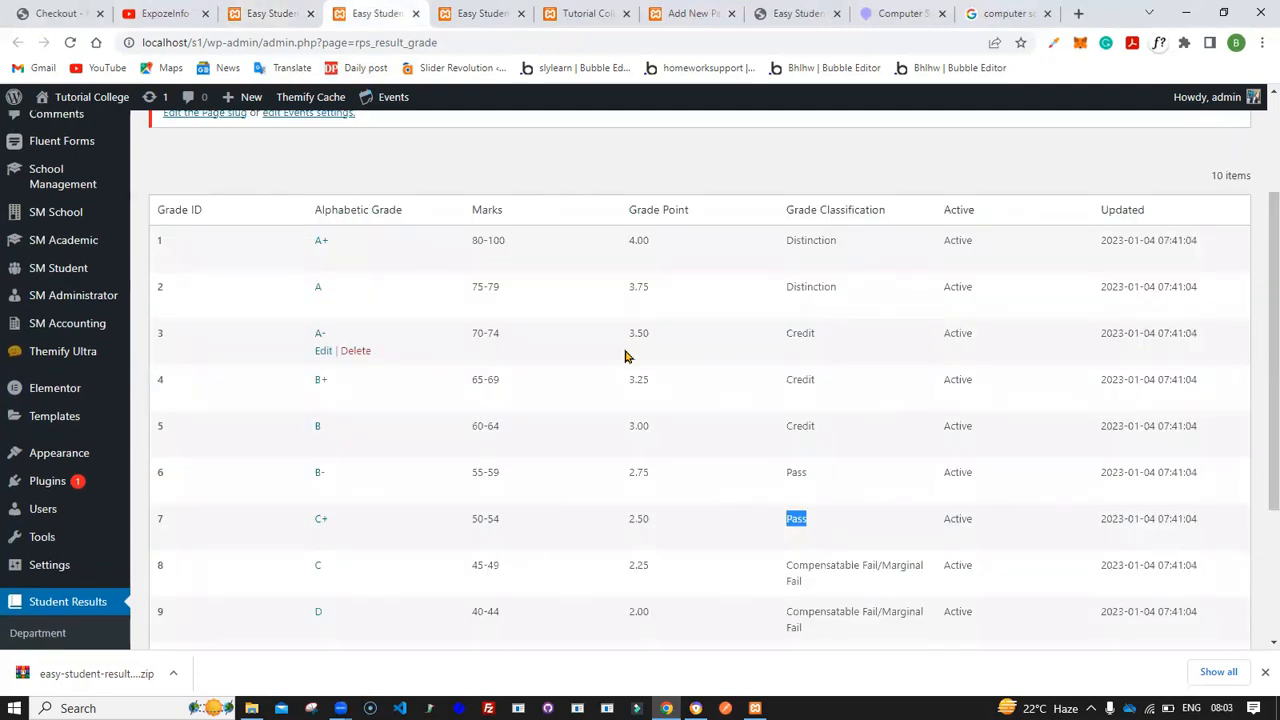
pyautogui.moveTo(500, 287); pyautogui.dragTo(472, 297)
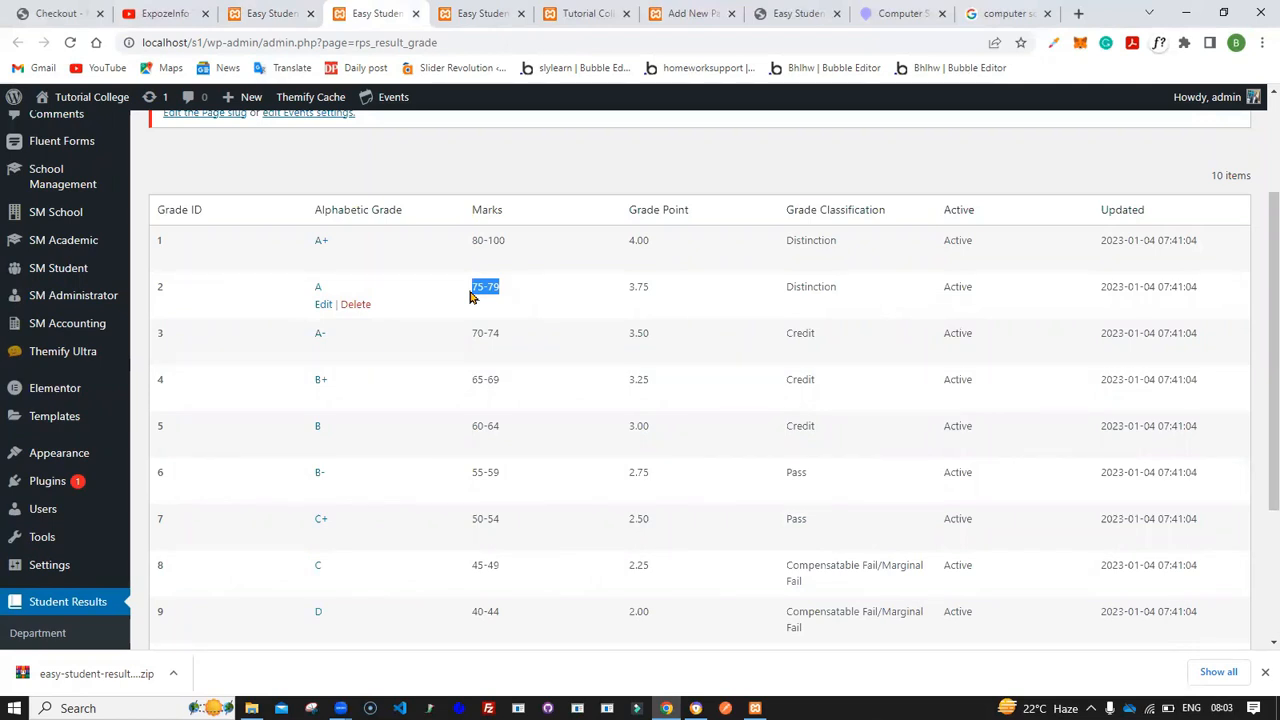
# - Enter 76 marks for Digital Logic Design and set its grade to A
pyautogui.click(277, 13)
pyautogui.doubleClick(681, 446)
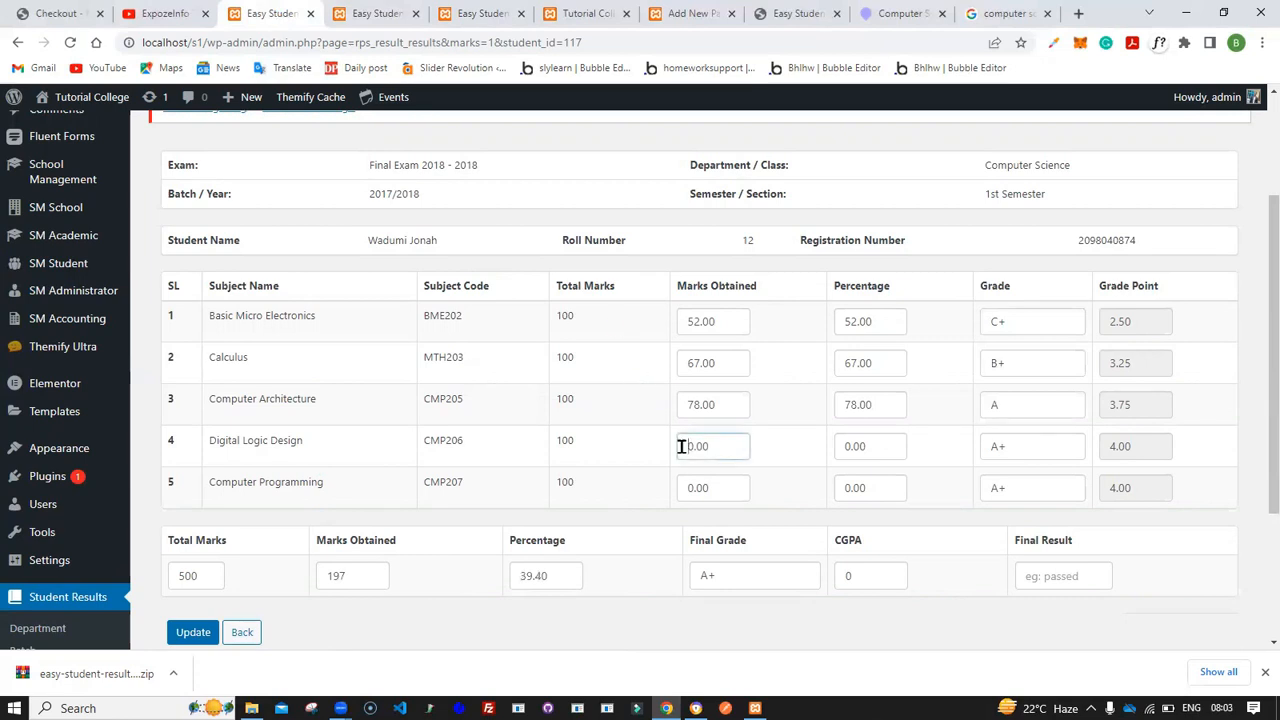
pyautogui.write('76')
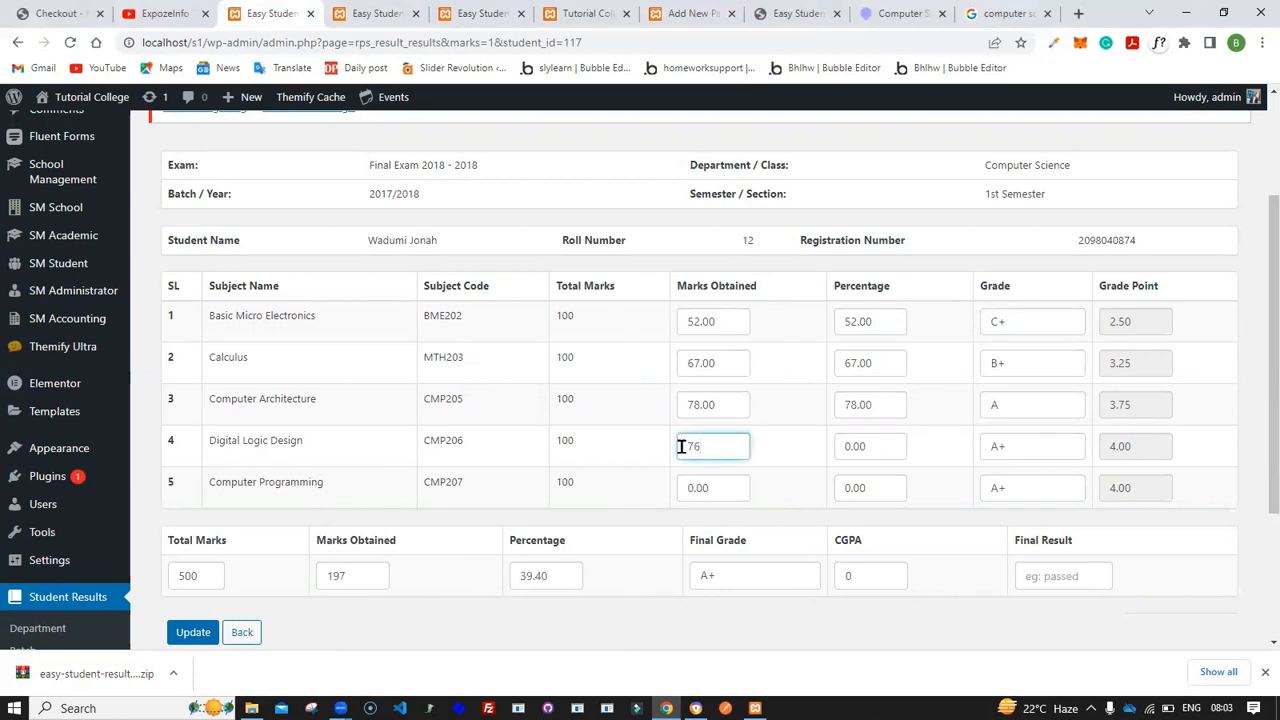
pyautogui.press('Tab')
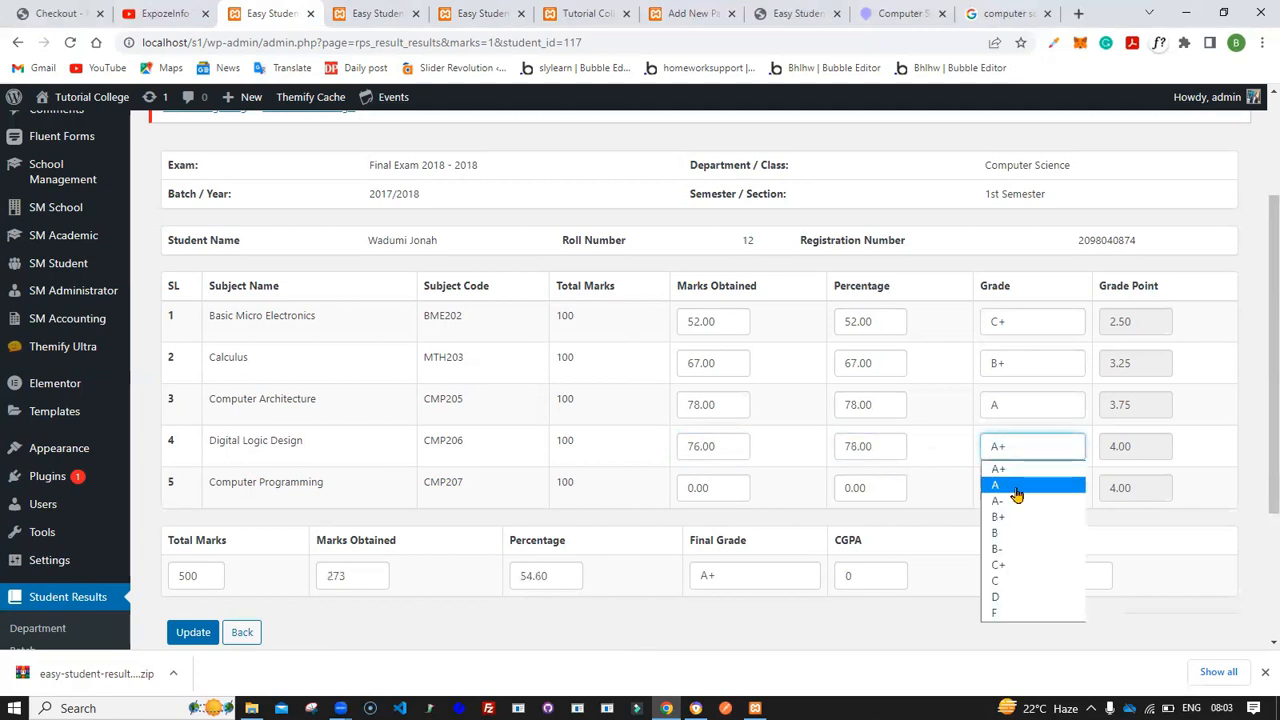
pyautogui.click(1016, 488)
# - Enter 90 marks obtained for Computer Programming after checking the grade list
pyautogui.click(350, 12)
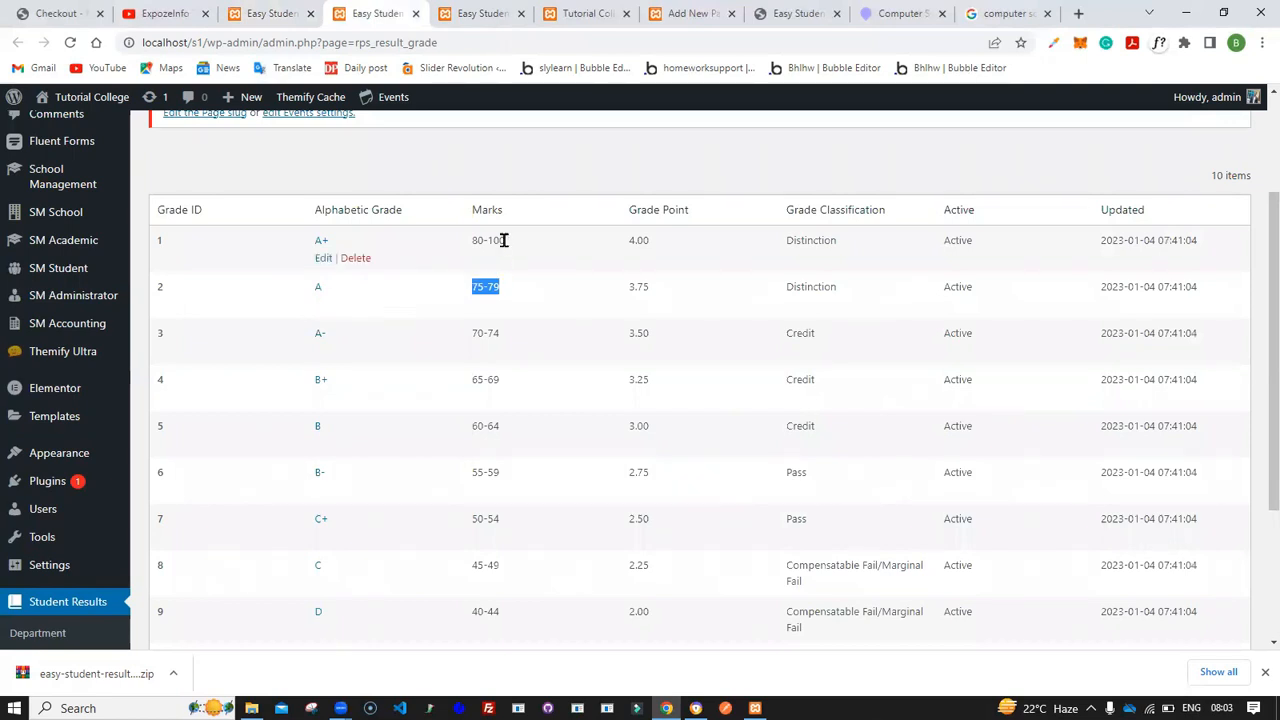
pyautogui.click(255, 13)
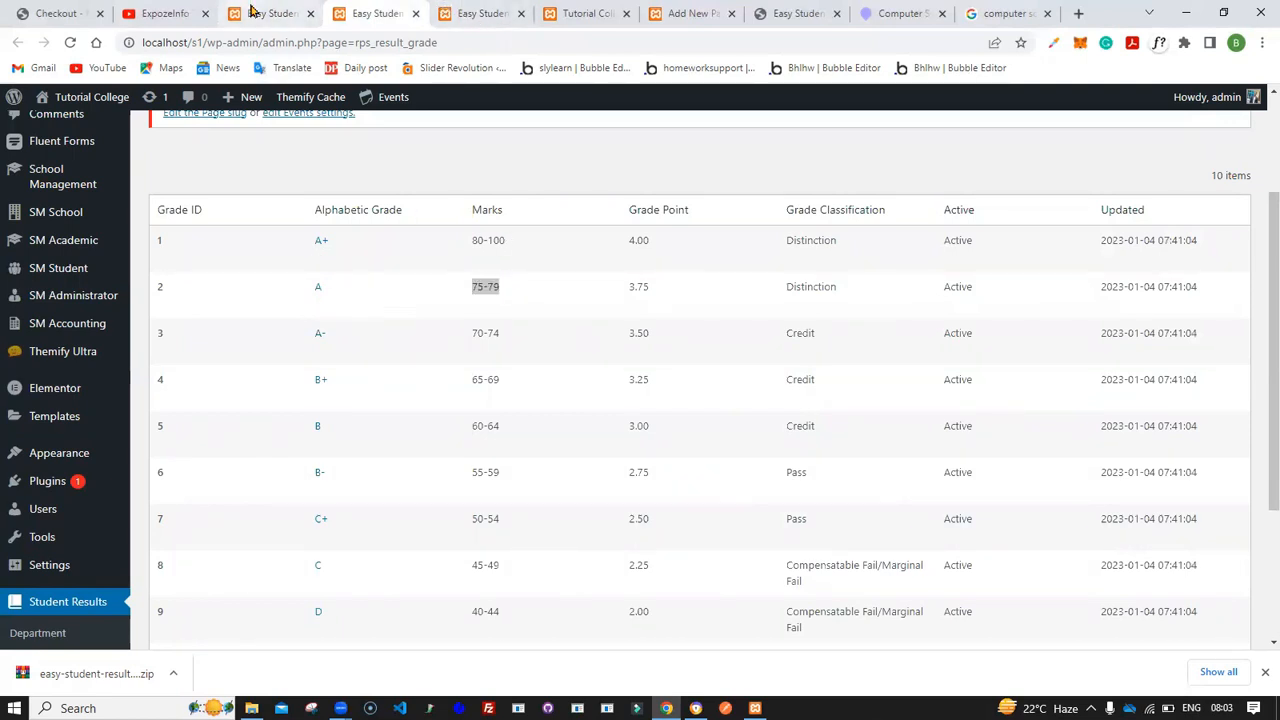
pyautogui.click(687, 487)
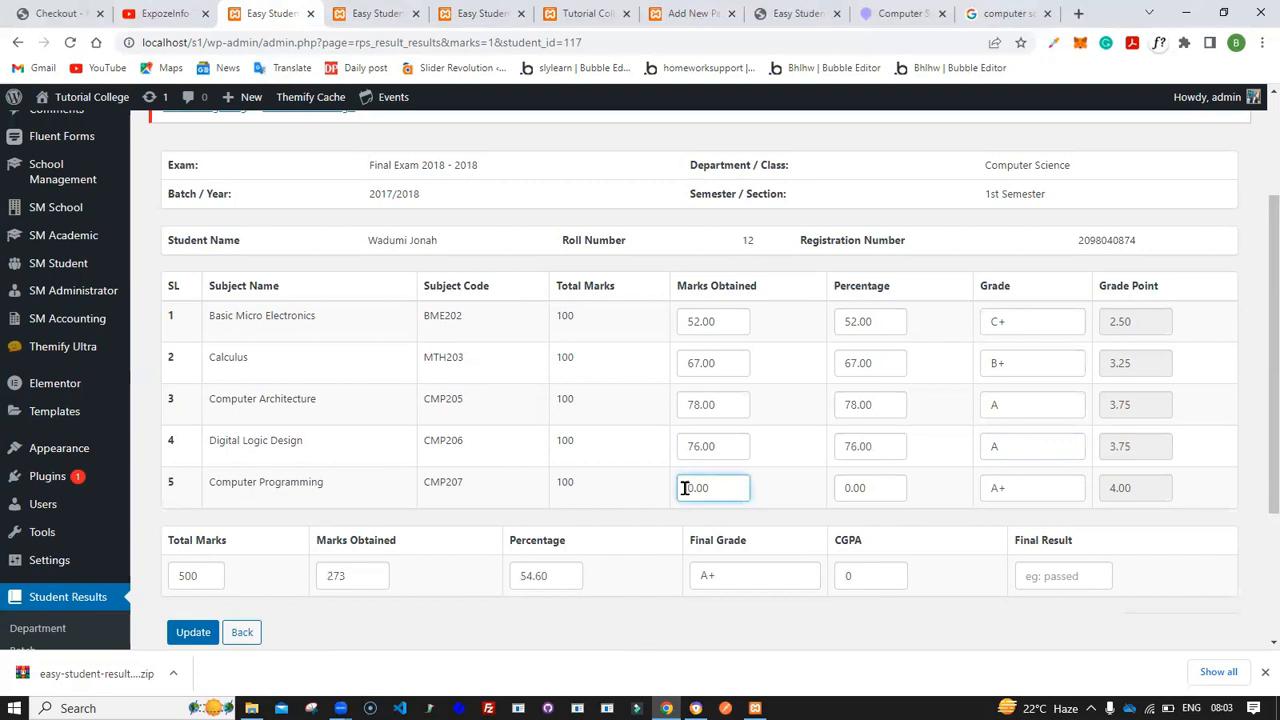
pyautogui.write('9')
pyautogui.click(955, 527)
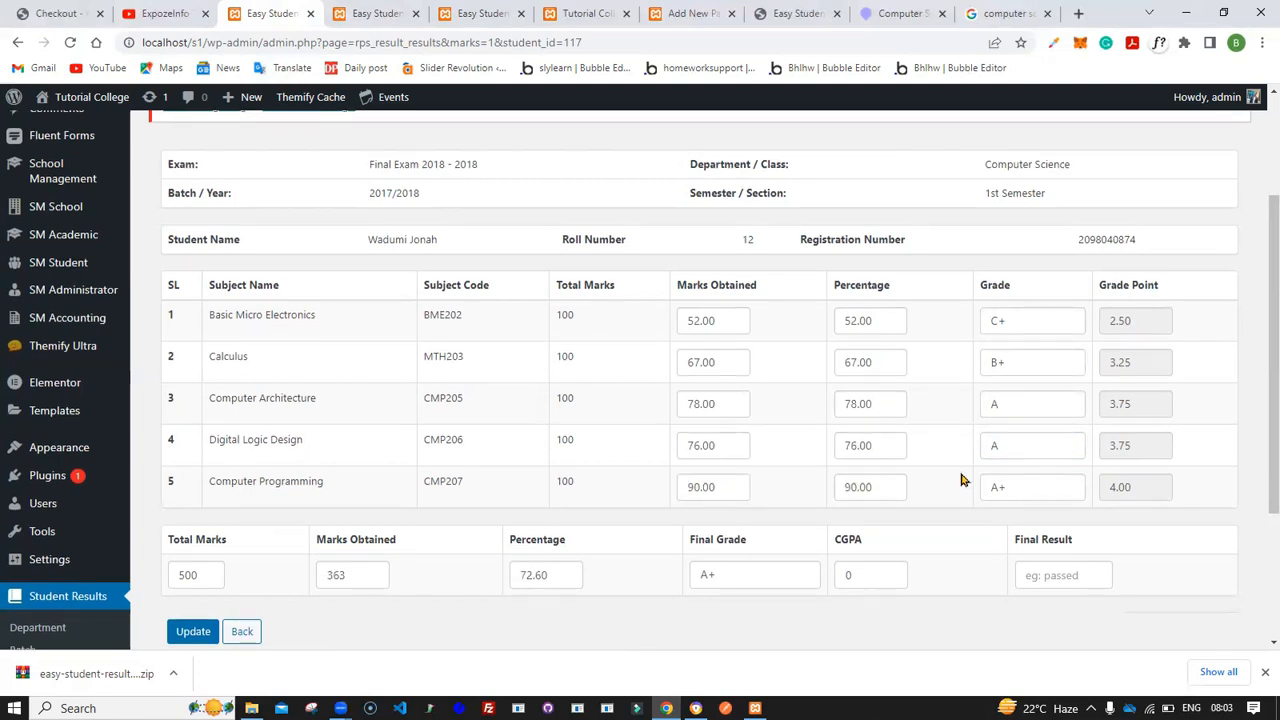
# - Try adjusting Computer Programming's percentage and grade, then re-enter its 90 marks
pyautogui.scroll(-1, 963, 470)
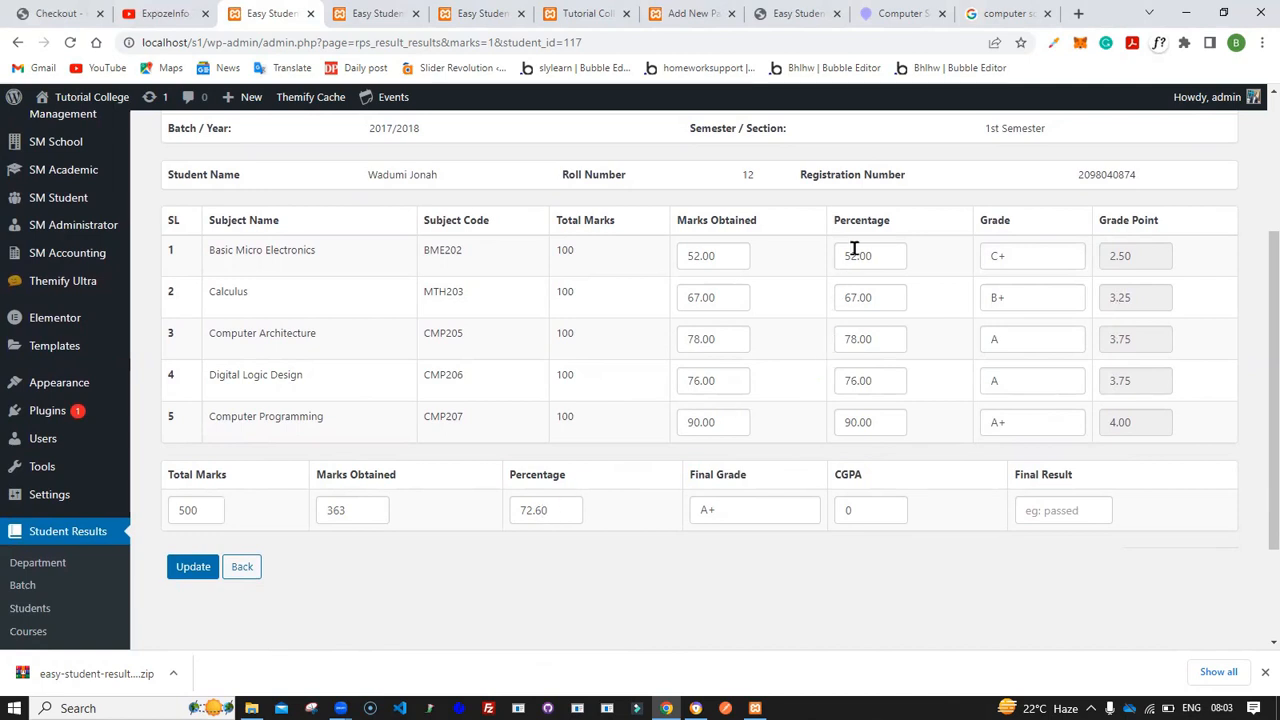
pyautogui.click(845, 427)
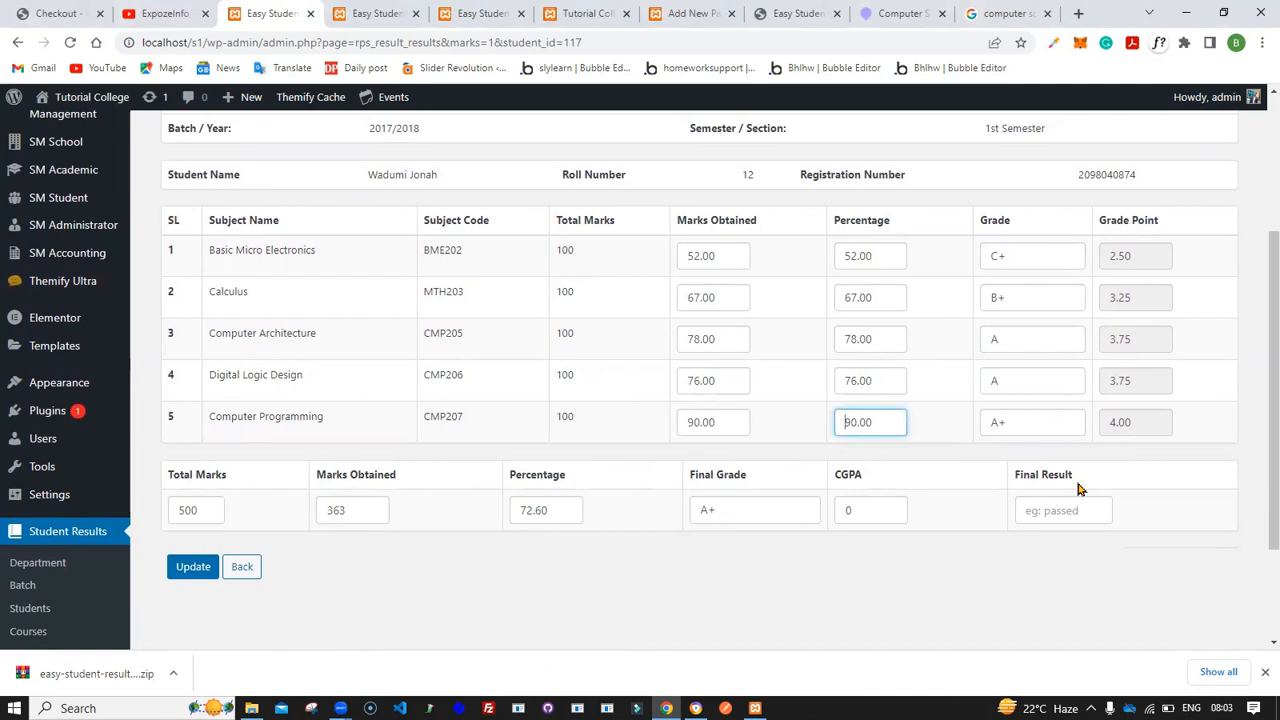
pyautogui.click(975, 535)
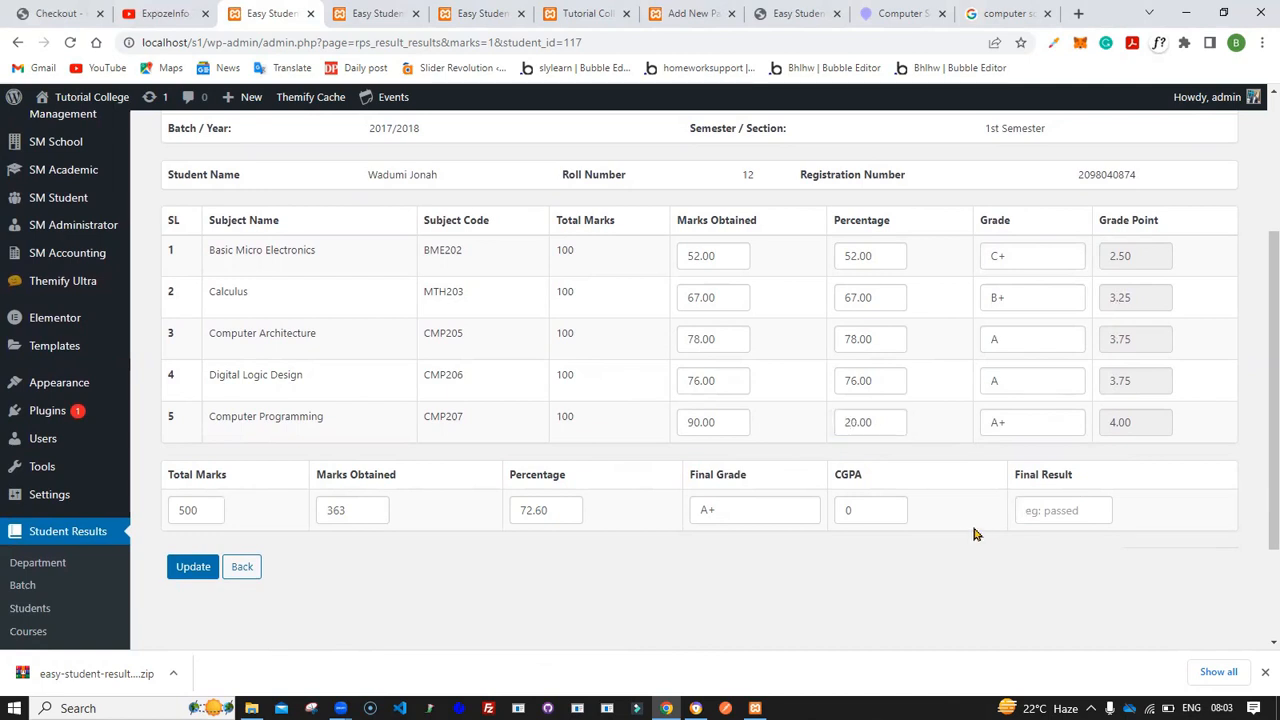
pyautogui.click(1032, 428)
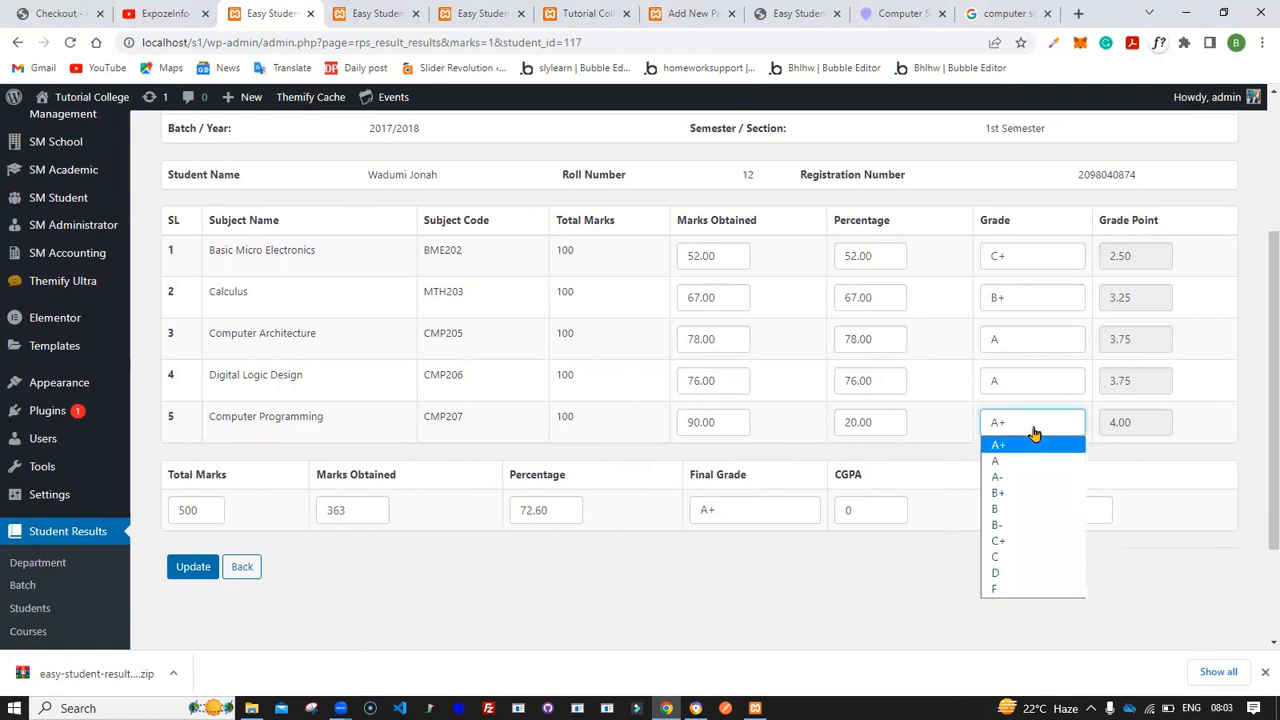
pyautogui.click(1035, 447)
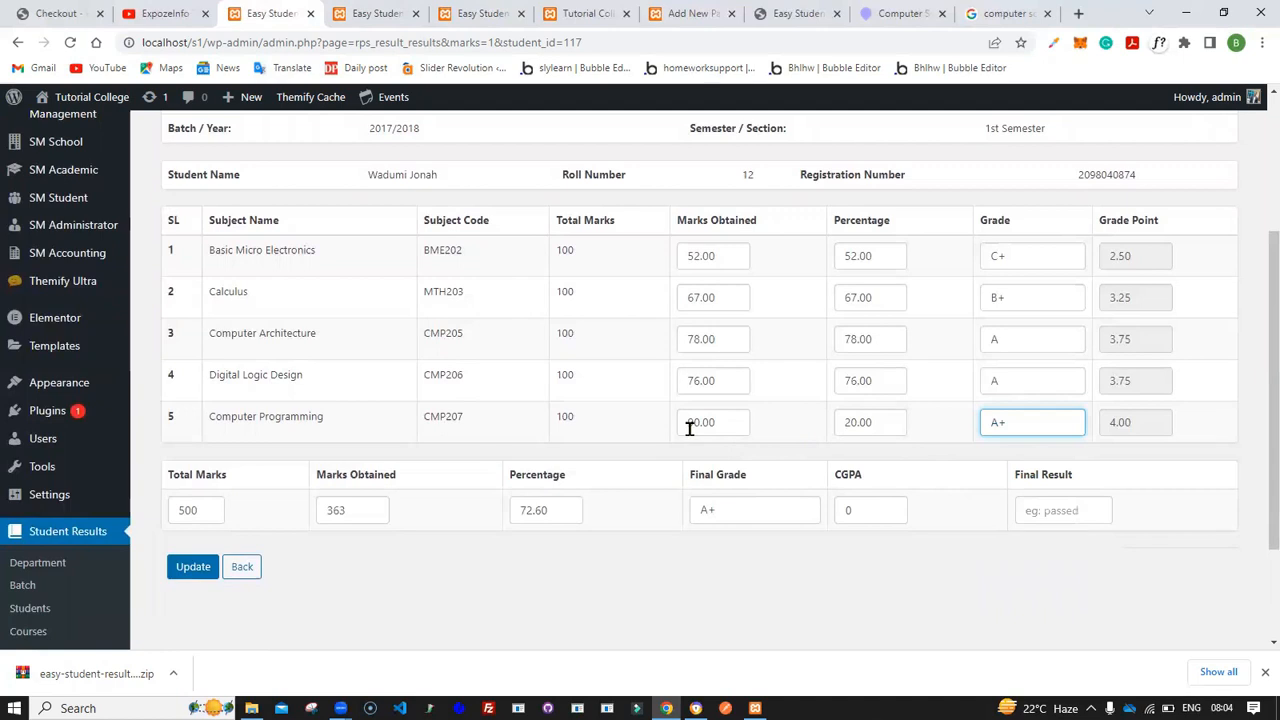
pyautogui.click(845, 422)
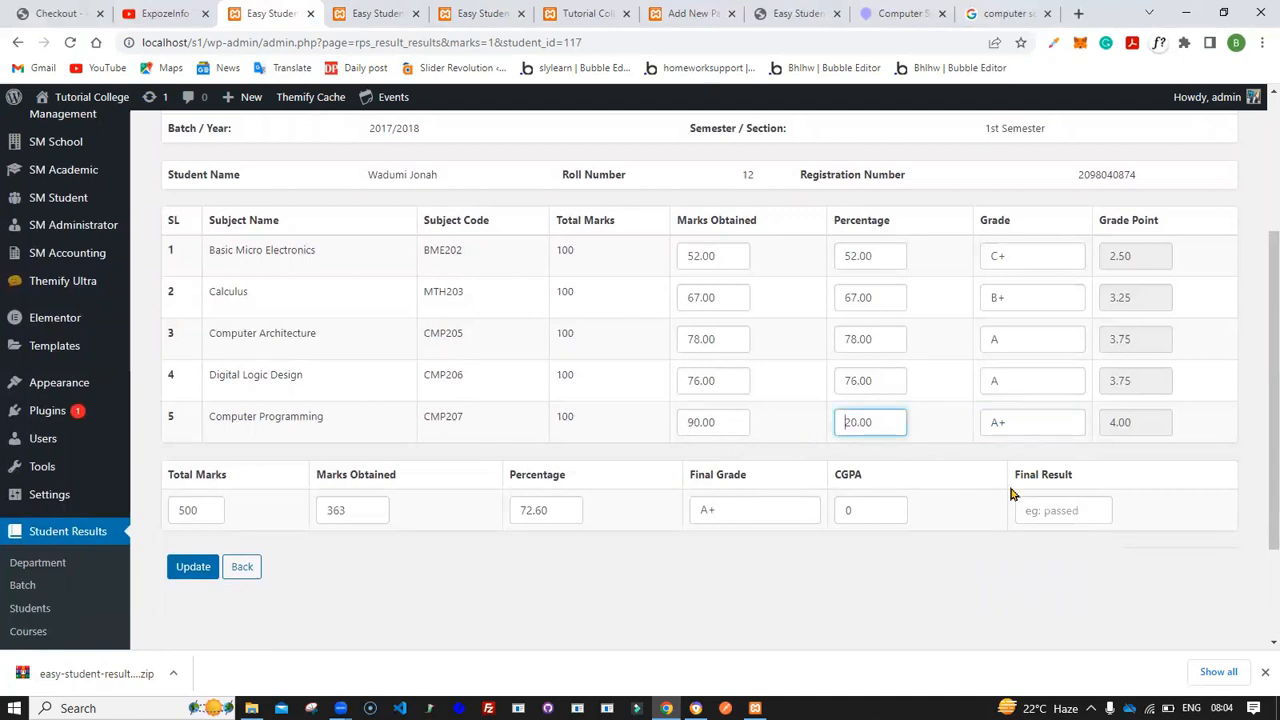
pyautogui.click(681, 425)
pyautogui.click(657, 536)
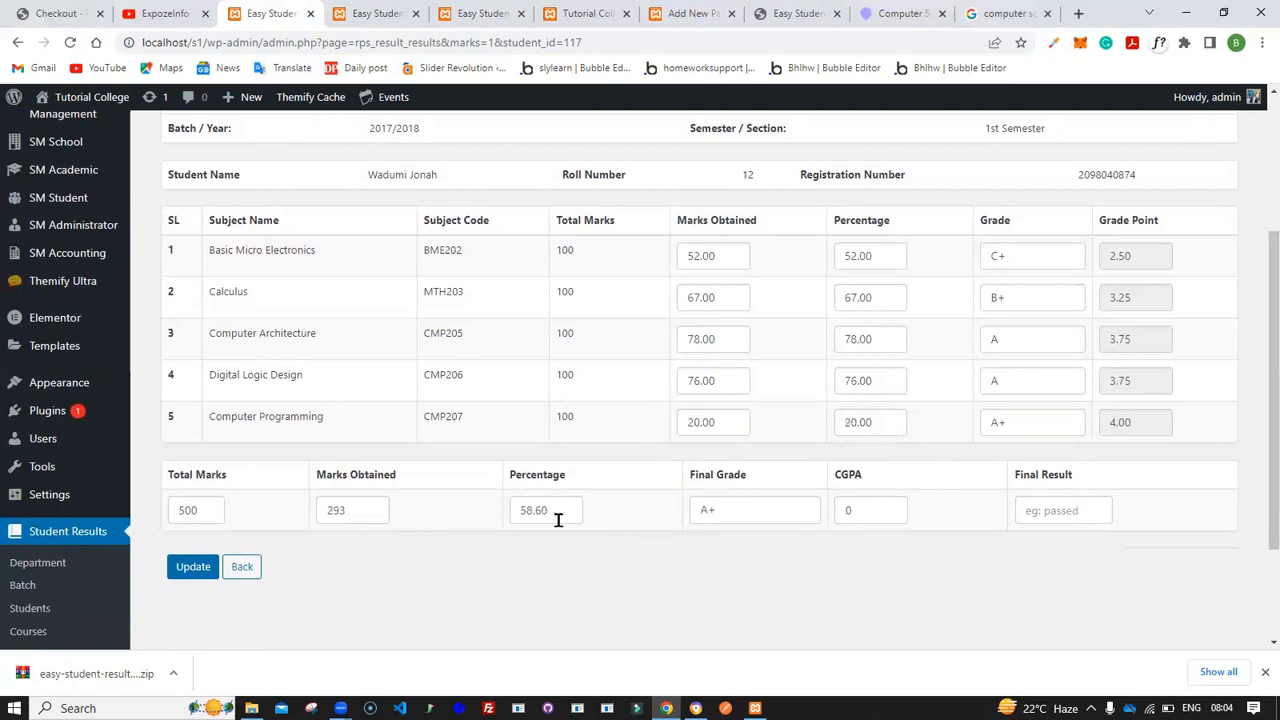
pyautogui.click(690, 422)
pyautogui.write('9')
# - Change the Calculus marks to 77 and set its grade to A after checking the grade list
pyautogui.click(692, 300)
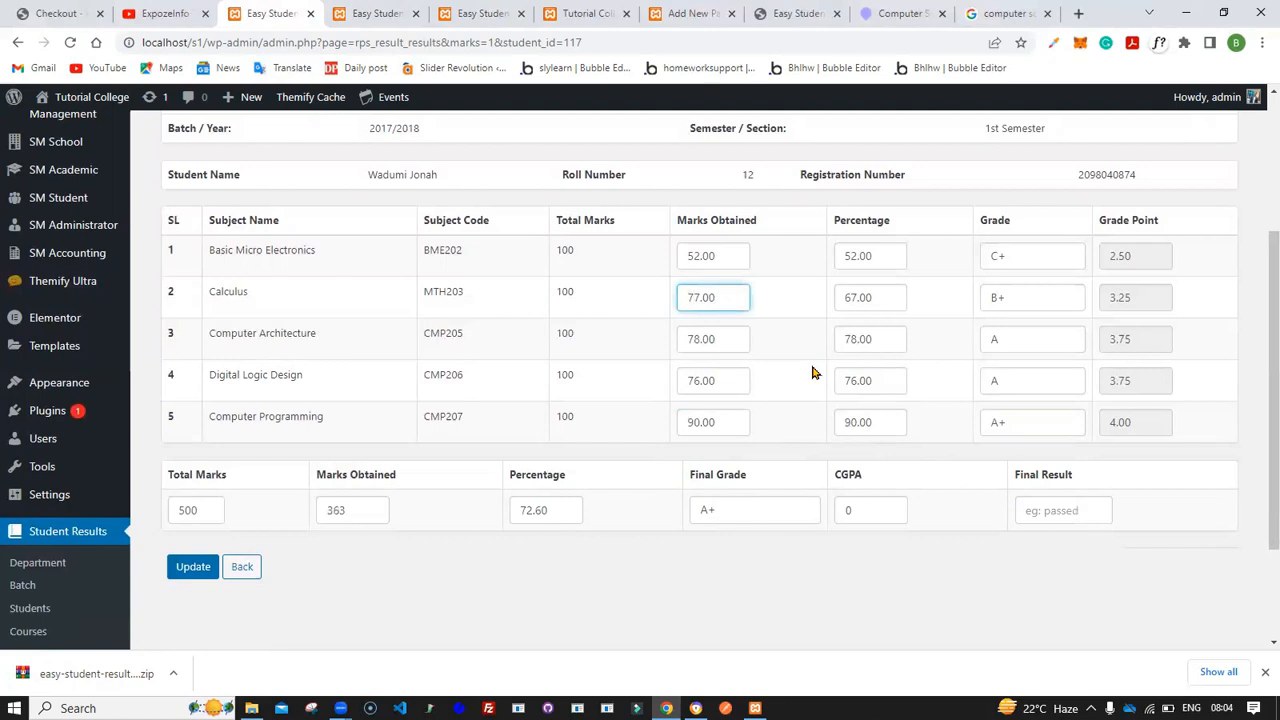
pyautogui.click(374, 13)
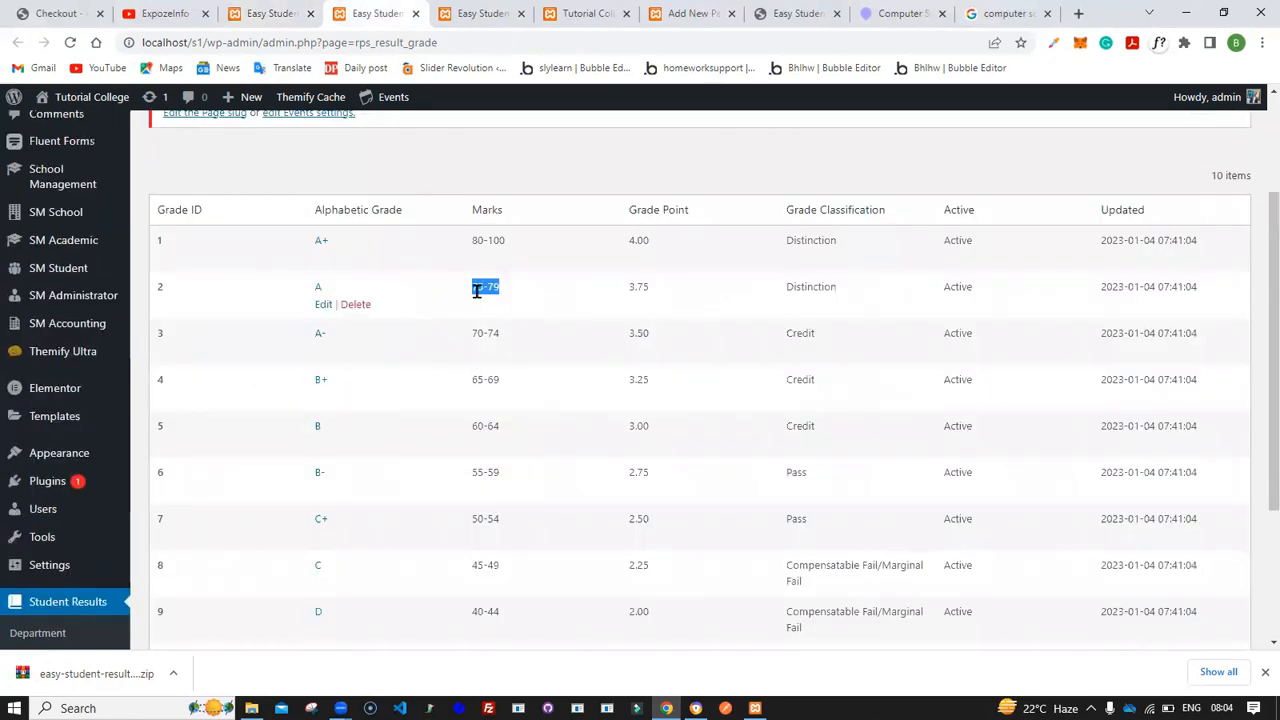
pyautogui.click(277, 12)
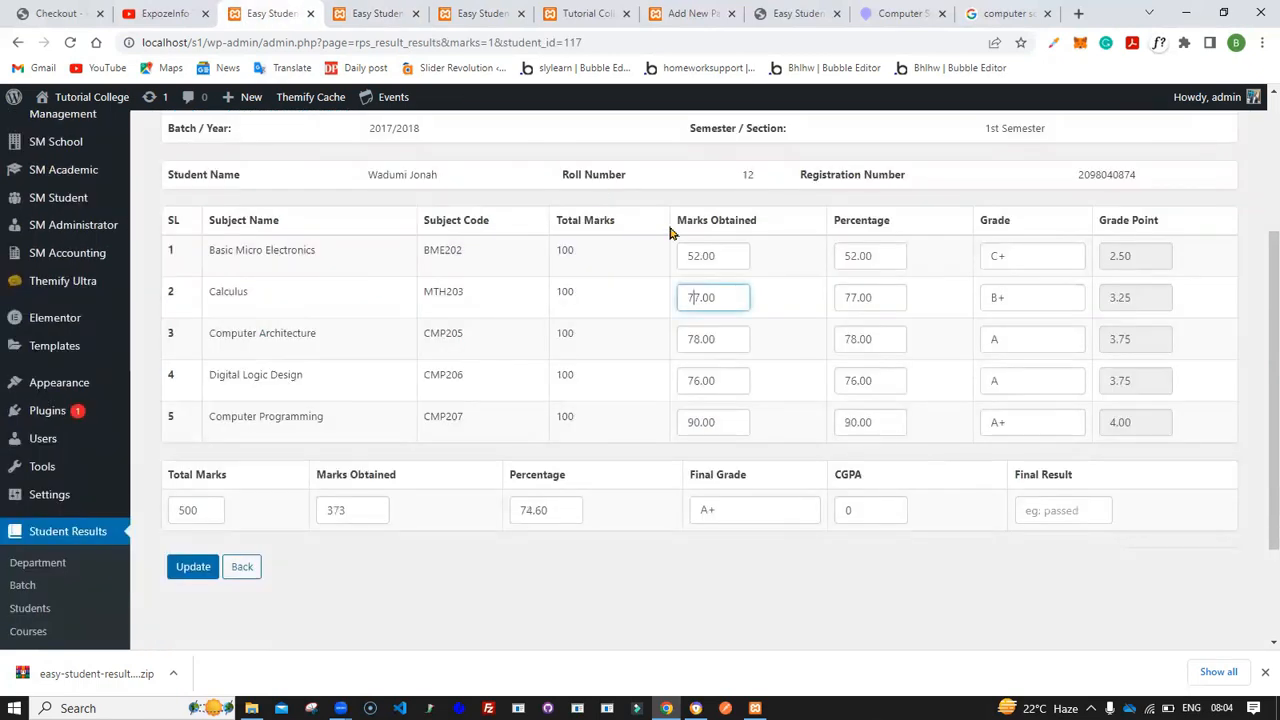
pyautogui.click(1006, 303)
pyautogui.click(1012, 338)
pyautogui.click(946, 315)
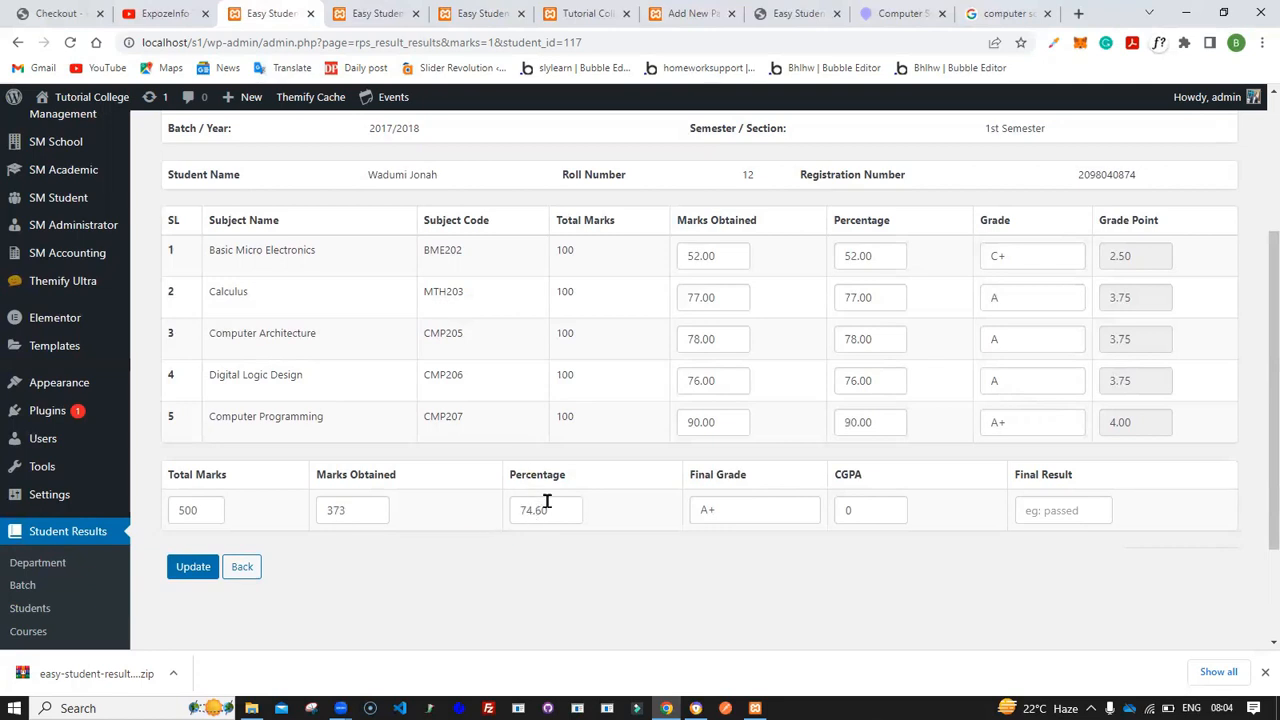
# - Change the Basic Micro Electronics marks to 55 after checking the grade list
pyautogui.click(358, 10)
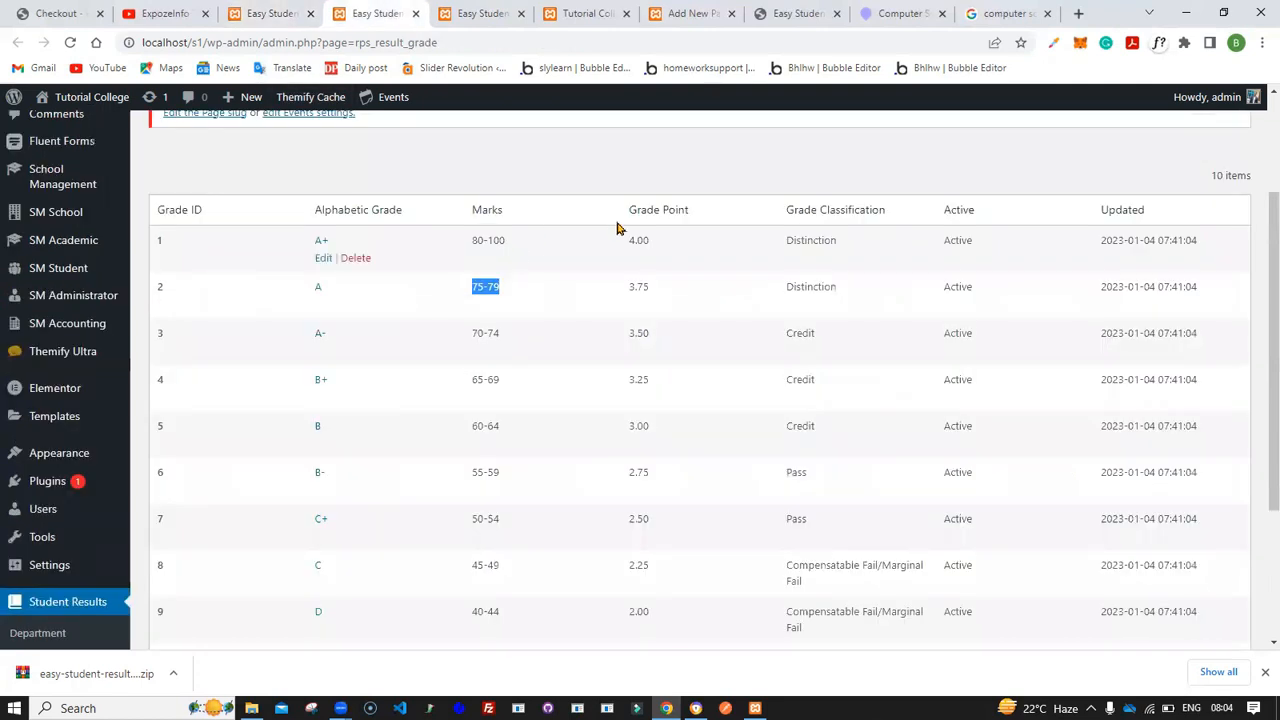
pyautogui.click(667, 193)
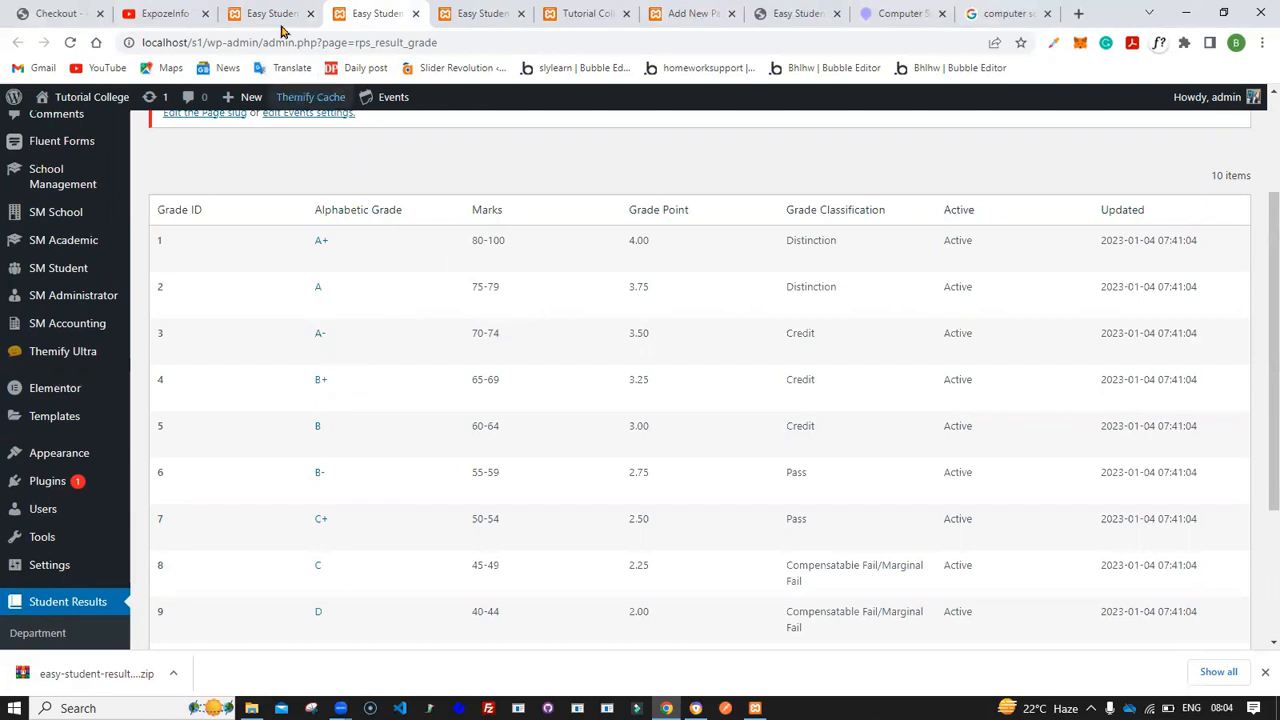
pyautogui.click(241, 9)
pyautogui.click(694, 255)
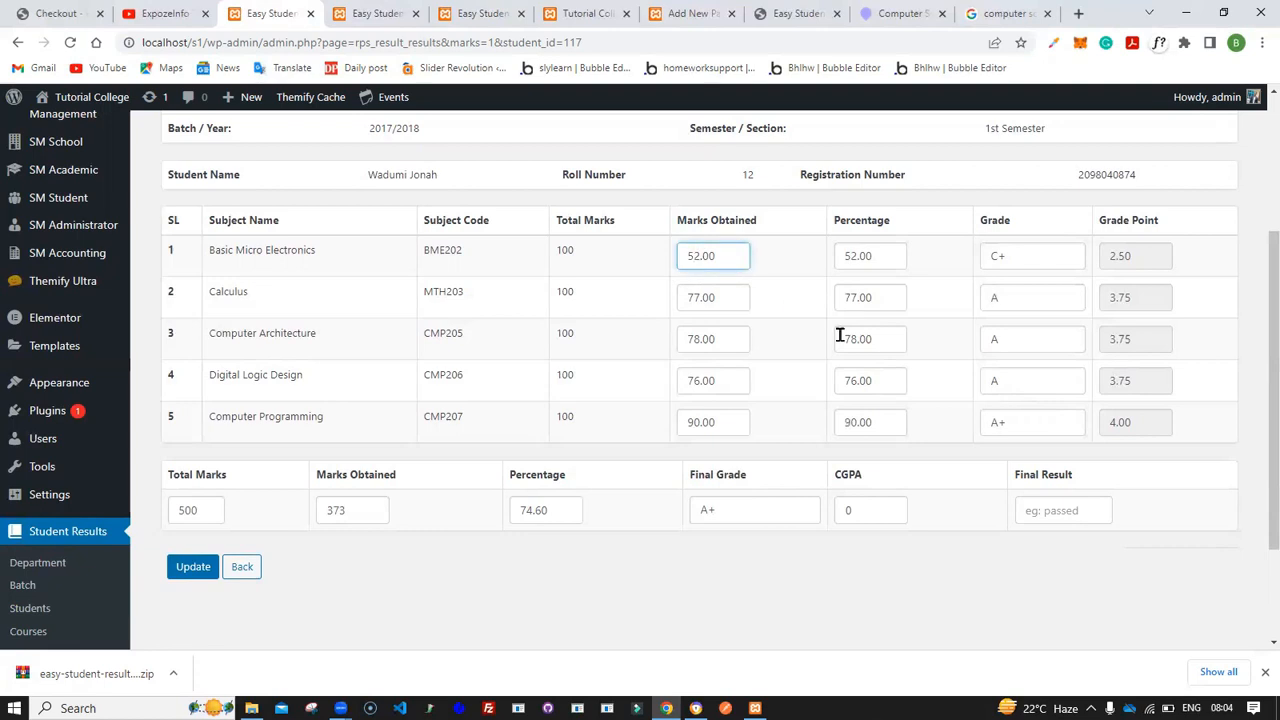
pyautogui.click(791, 283)
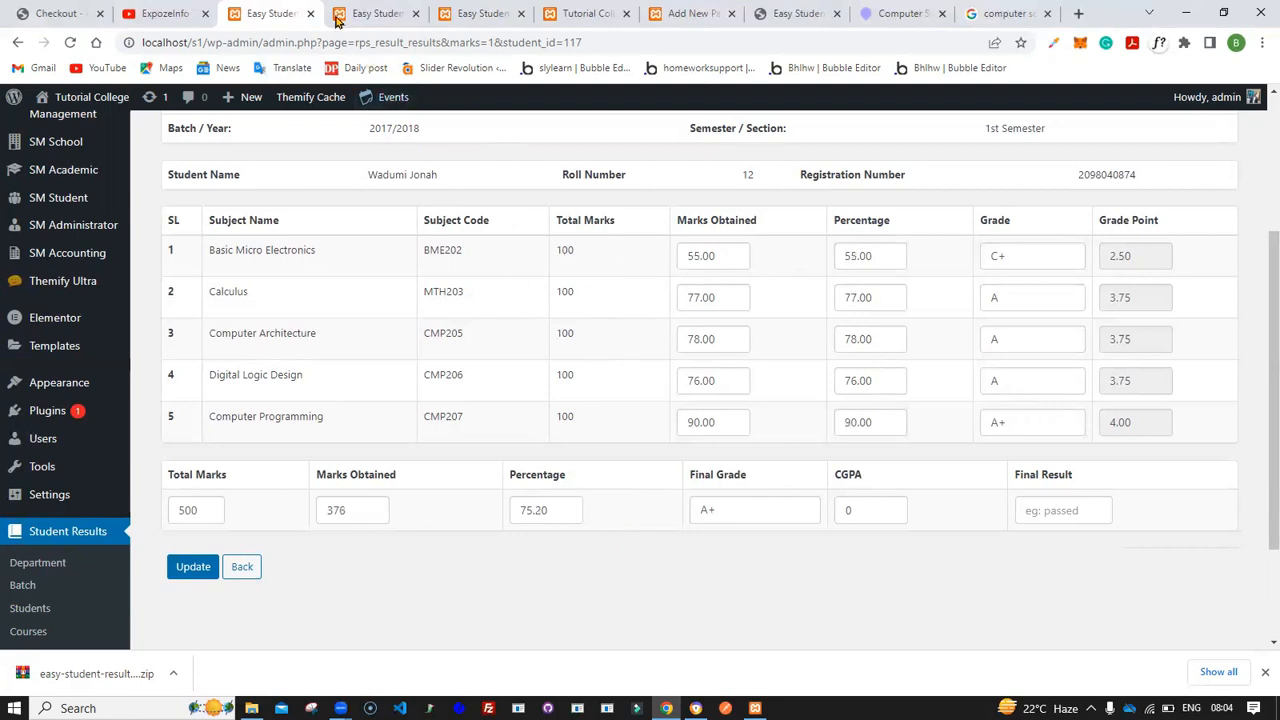
# - Set the Basic Micro Electronics grade to B- after checking its range in the grade list
pyautogui.click(370, 13)
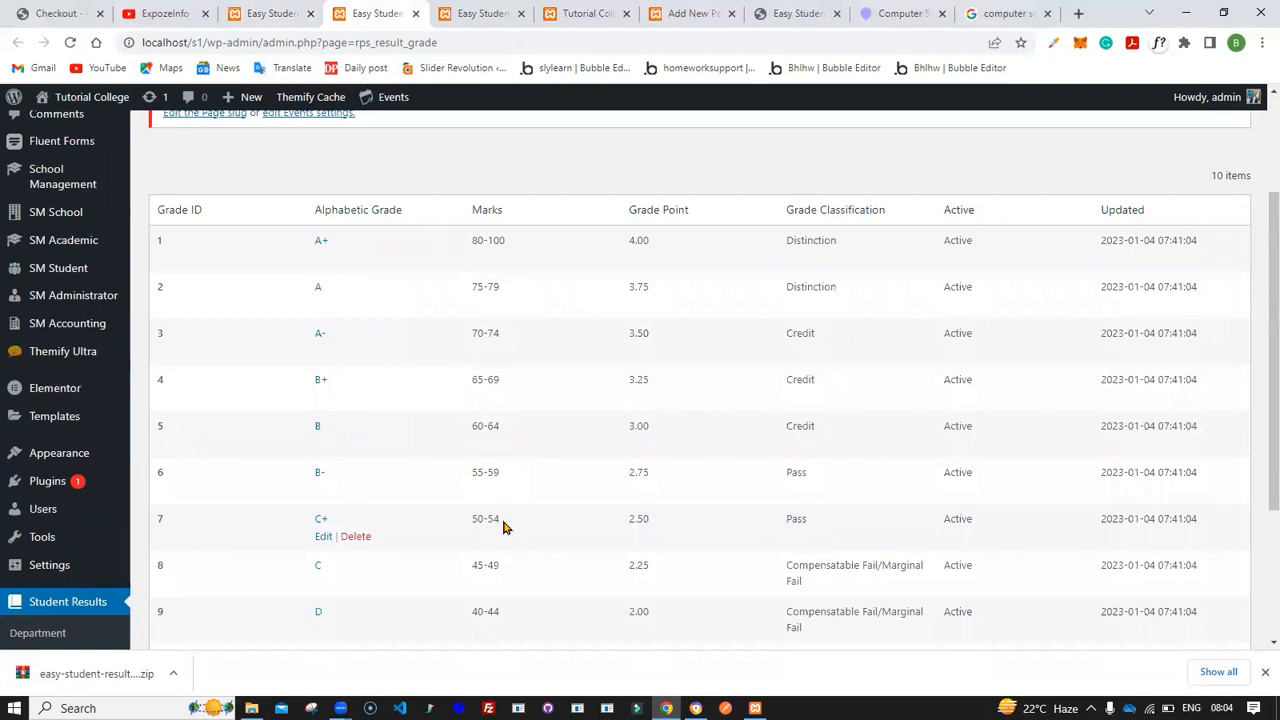
pyautogui.click(278, 14)
pyautogui.click(992, 264)
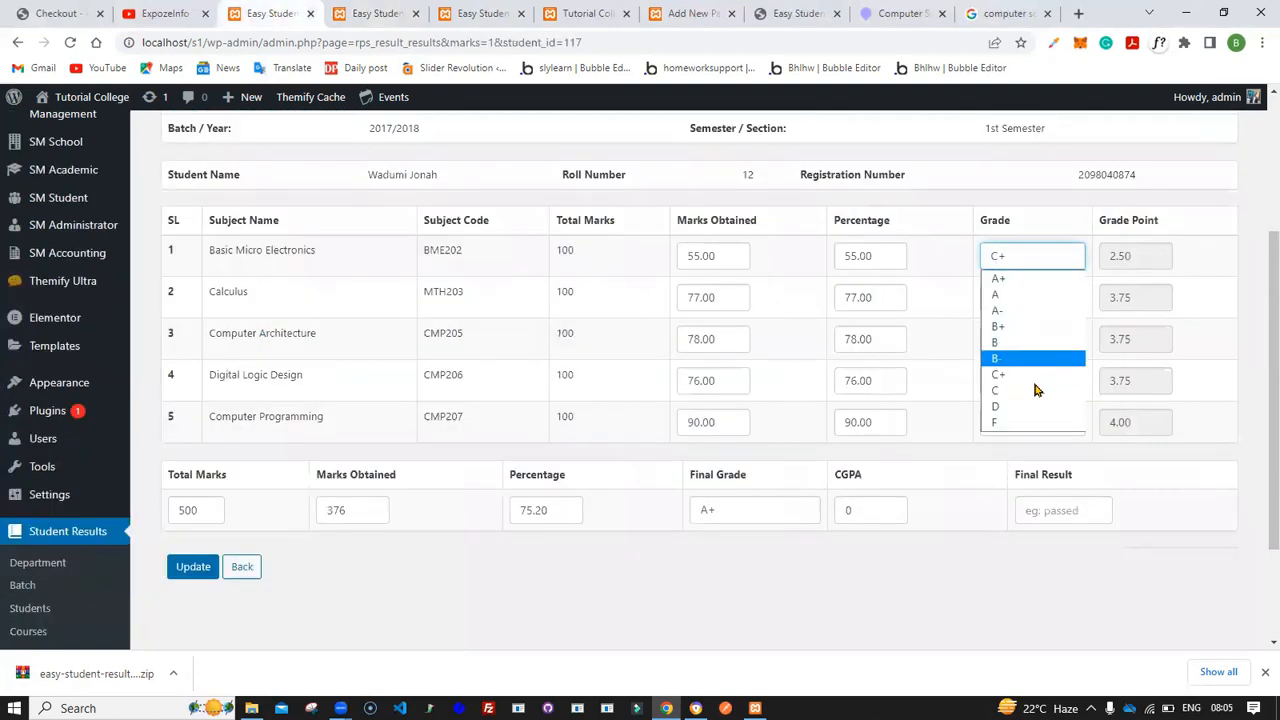
pyautogui.click(1025, 369)
pyautogui.click(940, 307)
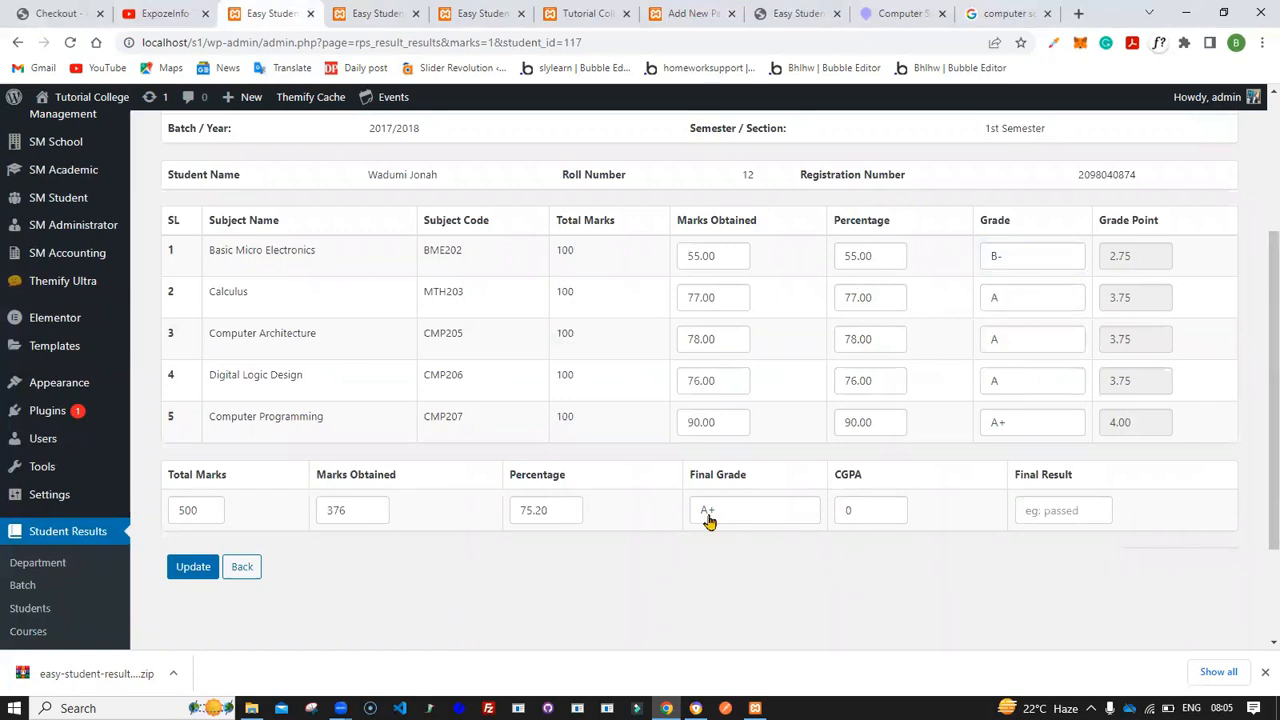
# - Set the final grade to A after checking the A marks range in the grade list
pyautogui.click(370, 14)
pyautogui.moveTo(499, 287); pyautogui.dragTo(471, 291)
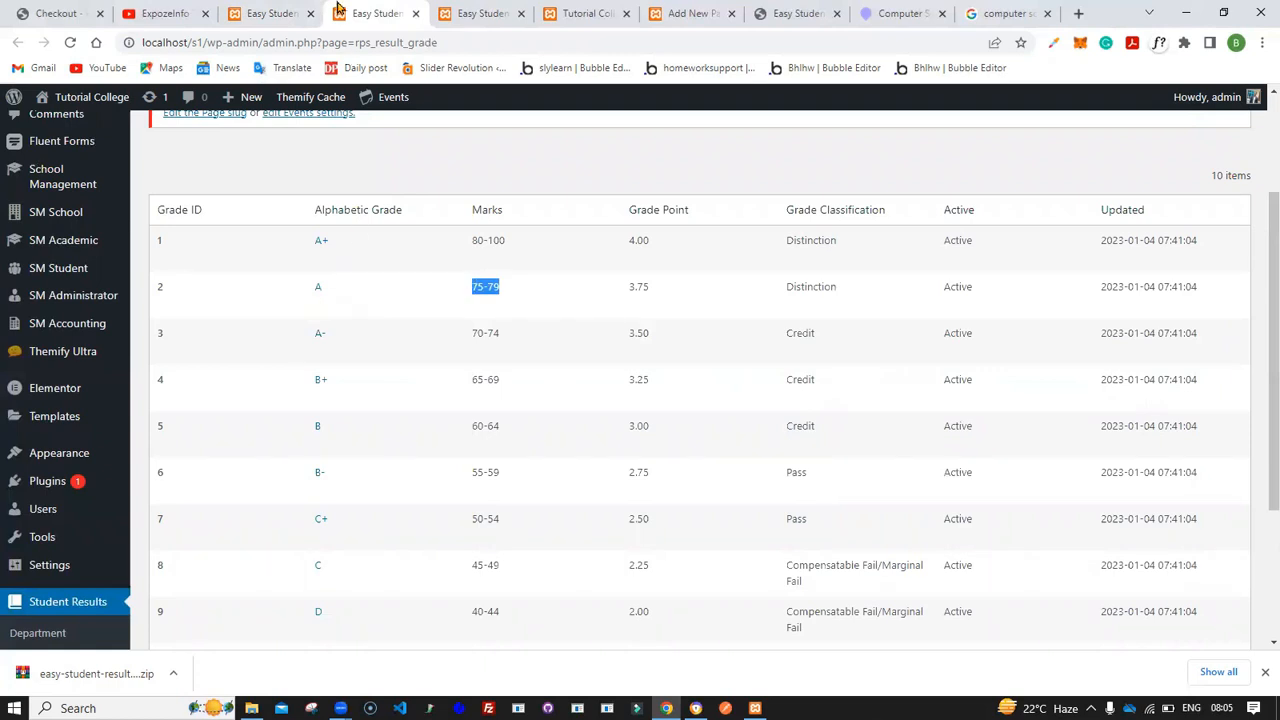
pyautogui.click(268, 14)
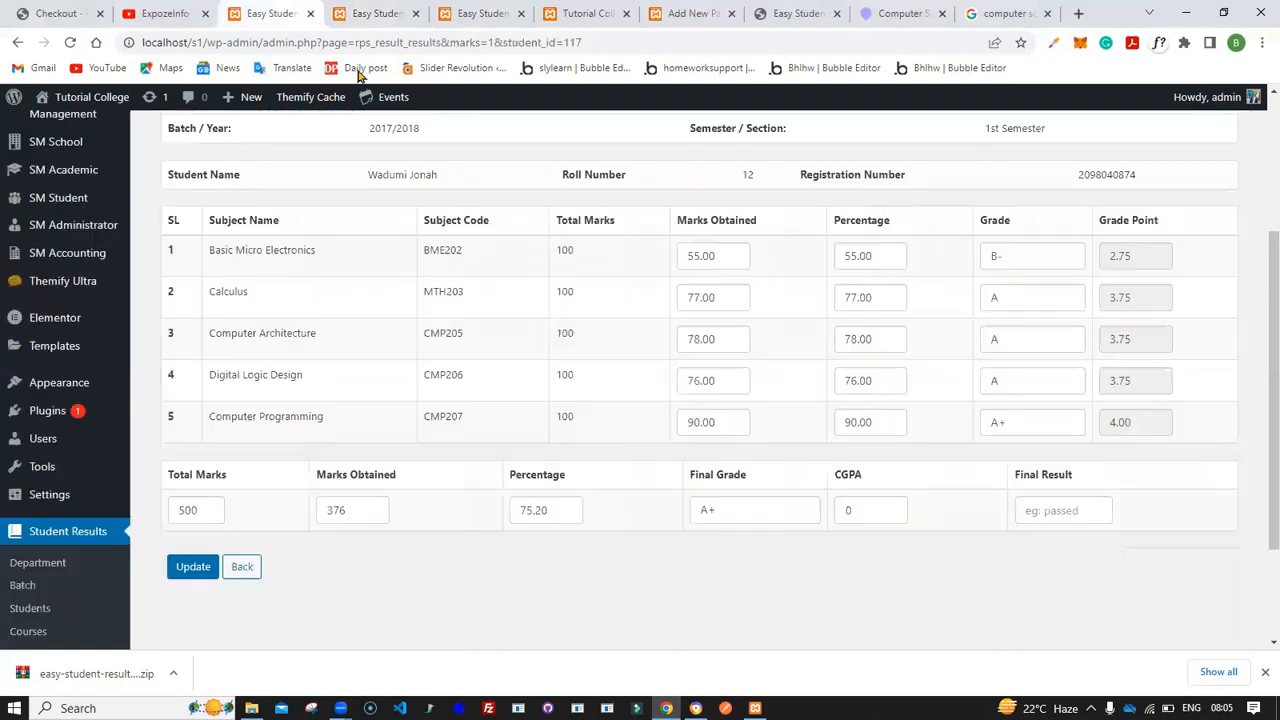
pyautogui.click(727, 517)
pyautogui.click(729, 543)
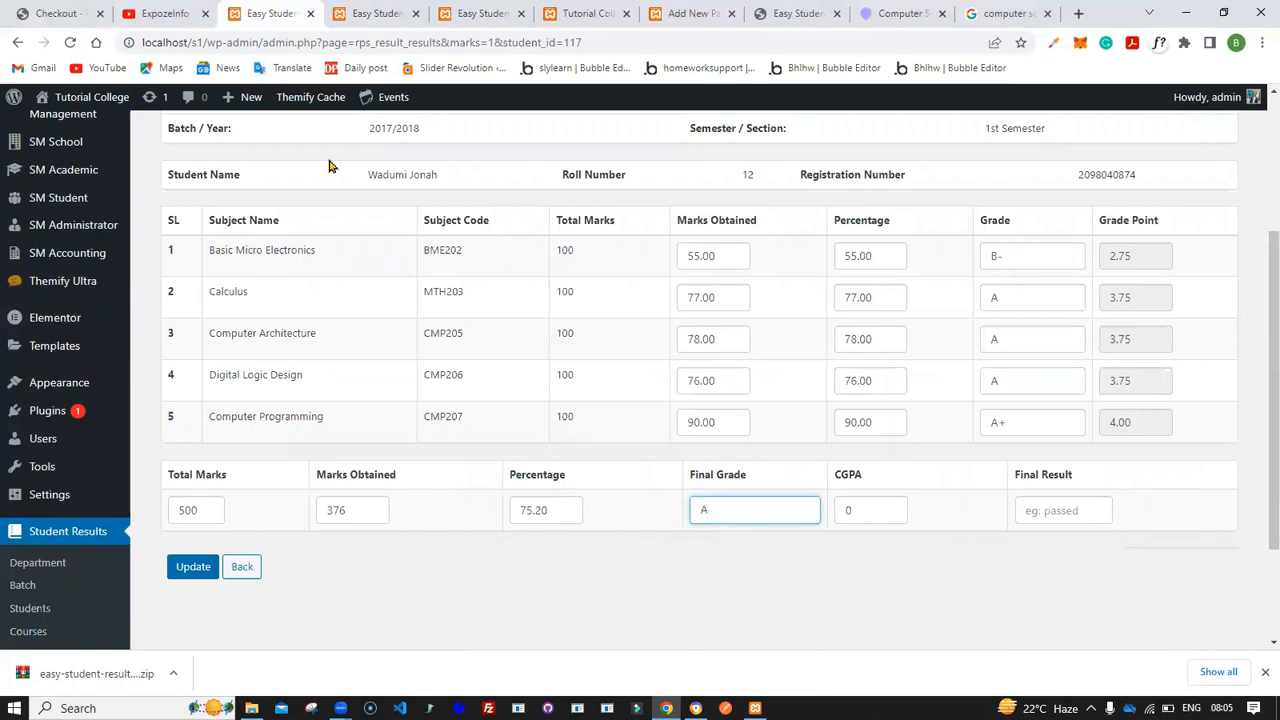
# - Enter Distinction as the final result after checking the A grade's classification
pyautogui.click(363, 8)
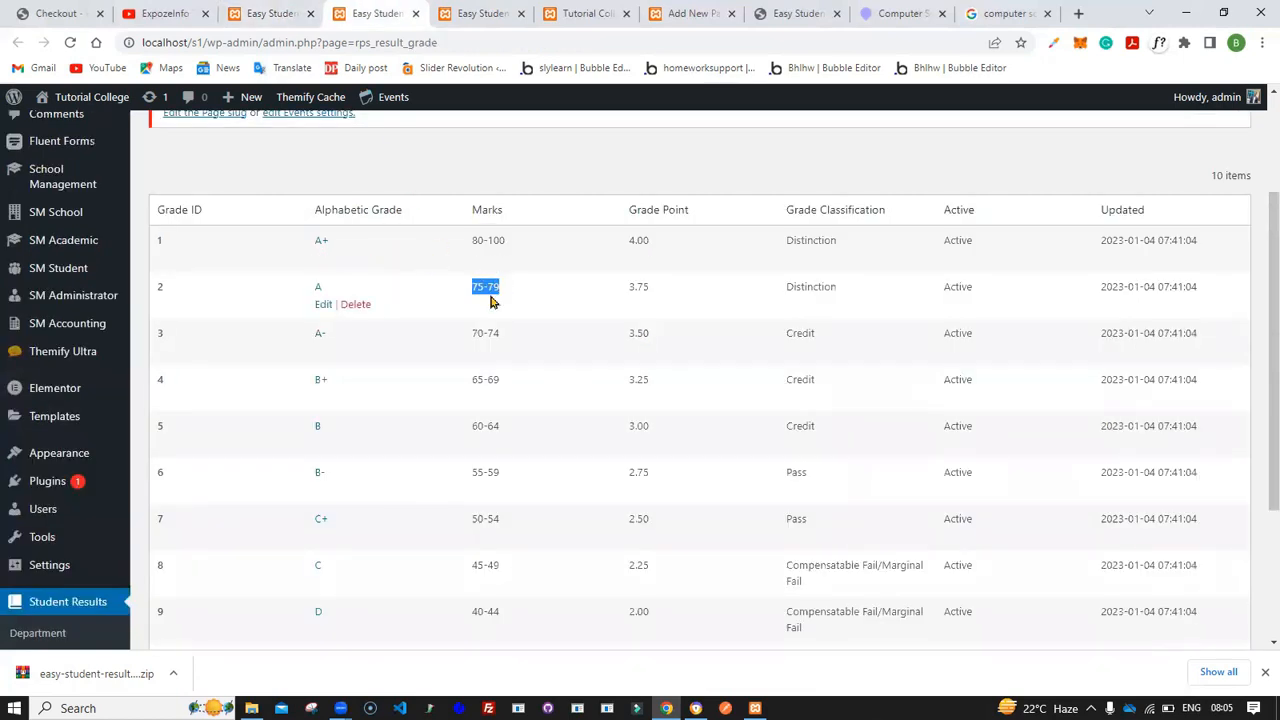
pyautogui.doubleClick(804, 286)
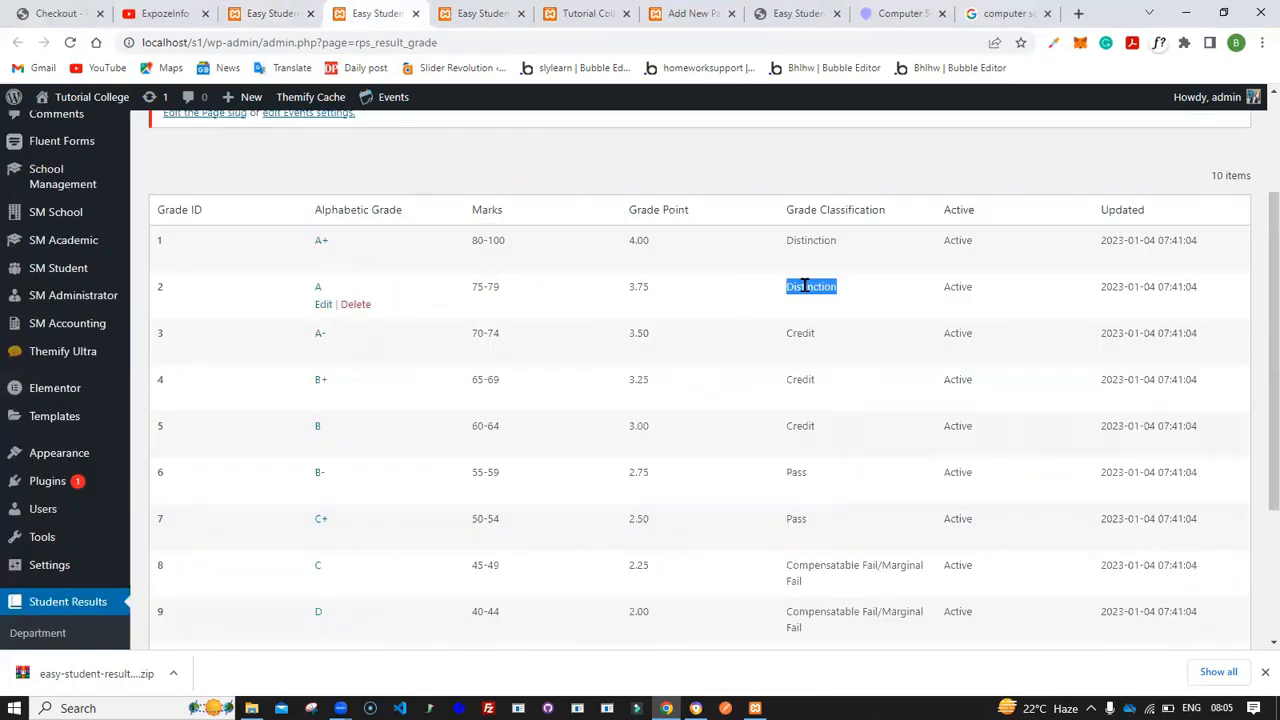
pyautogui.click(280, 14)
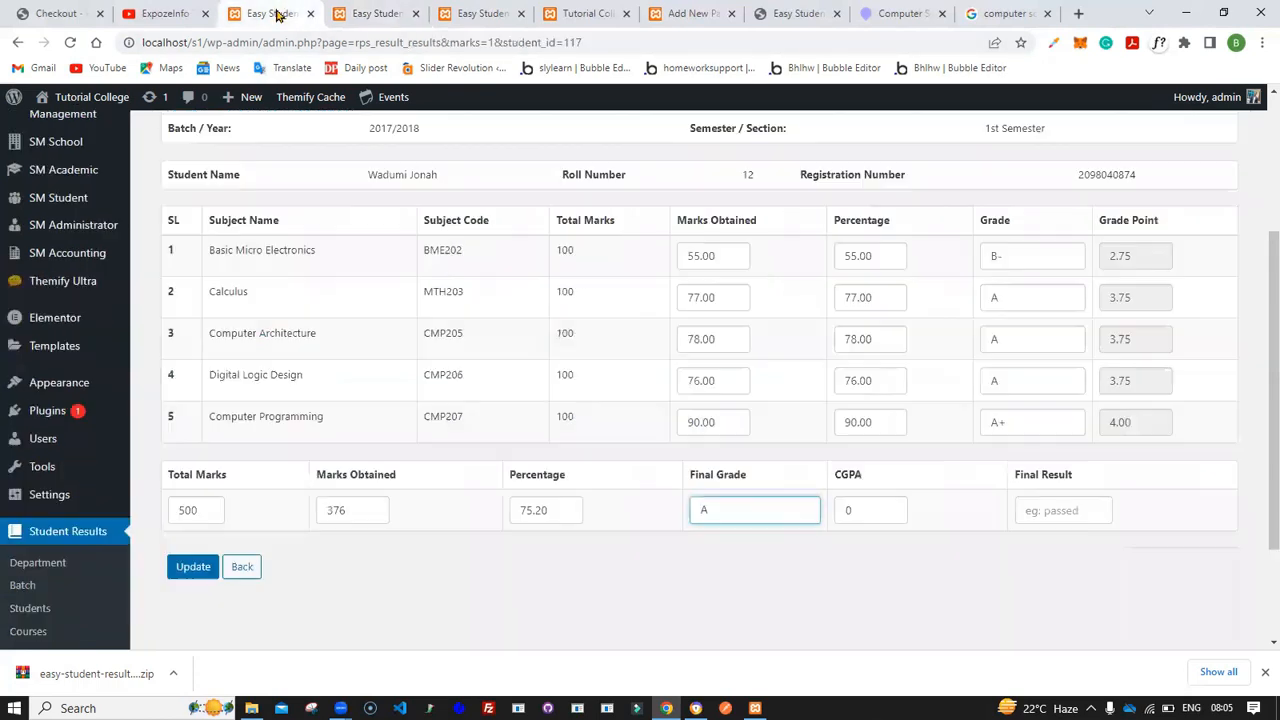
pyautogui.click(843, 509)
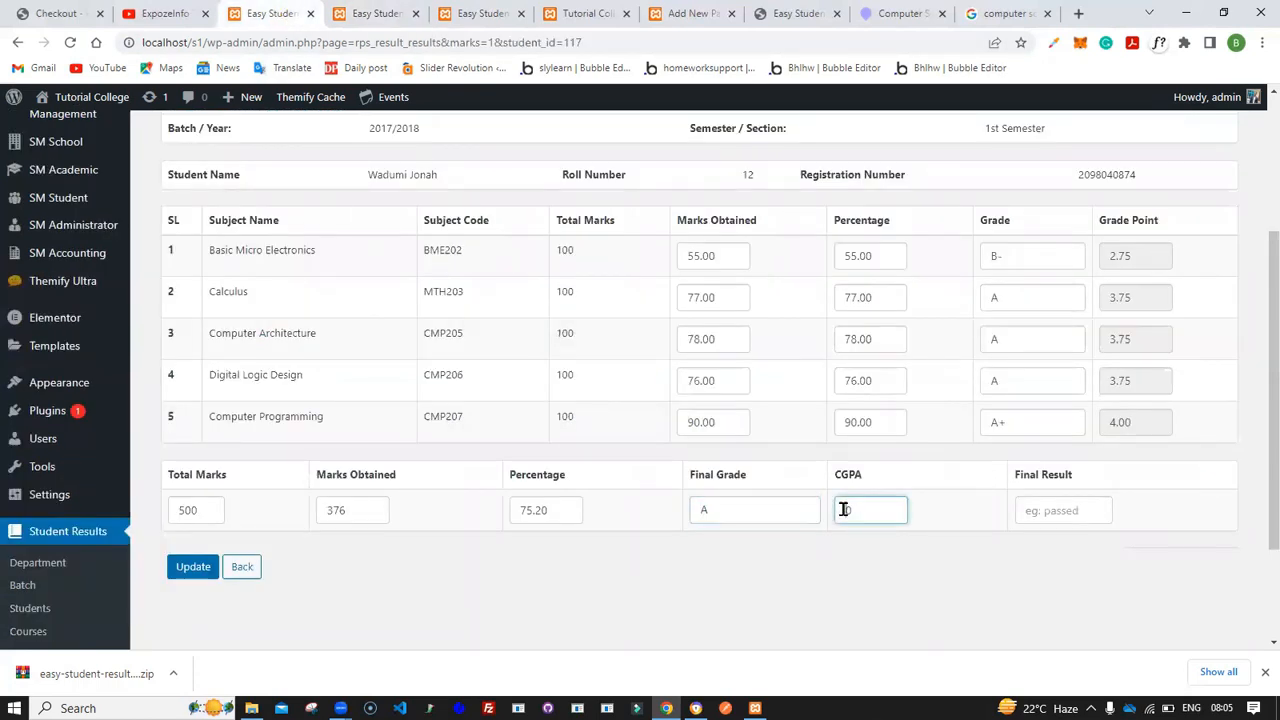
pyautogui.click(1070, 510)
pyautogui.write('Distinction')
pyautogui.click(1048, 525)
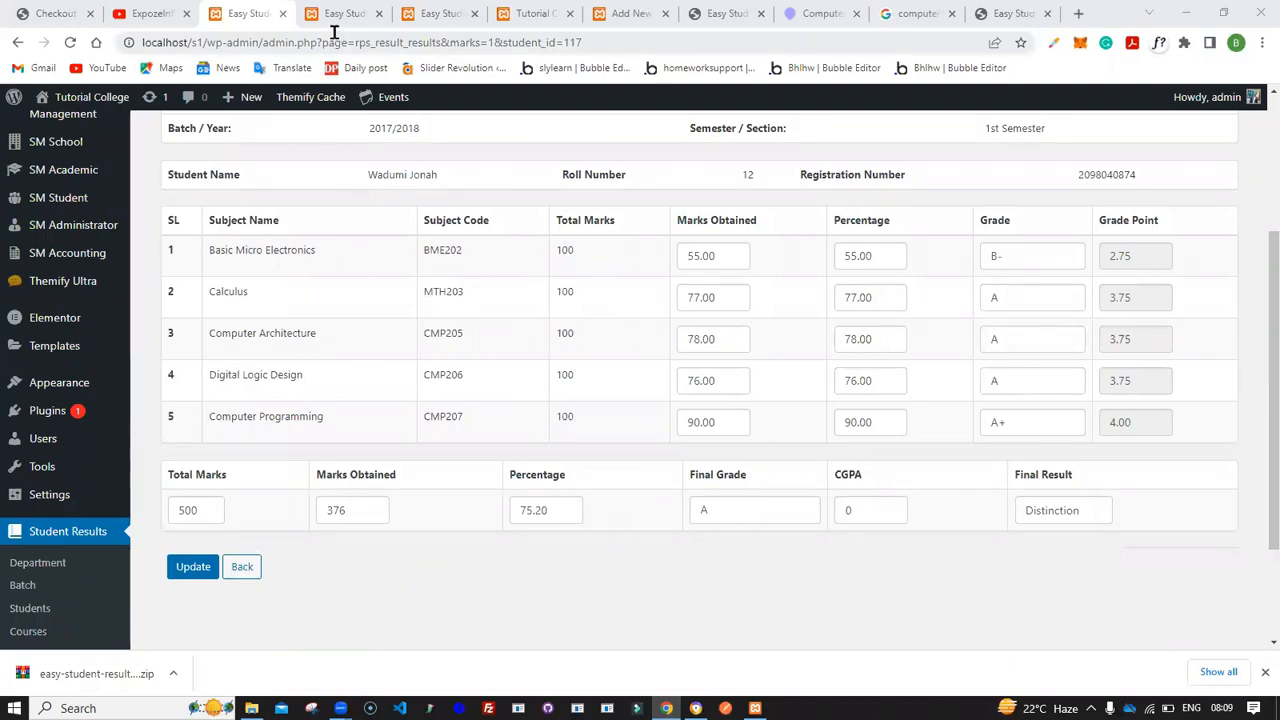
pyautogui.moveTo(520, 514); pyautogui.dragTo(555, 514)
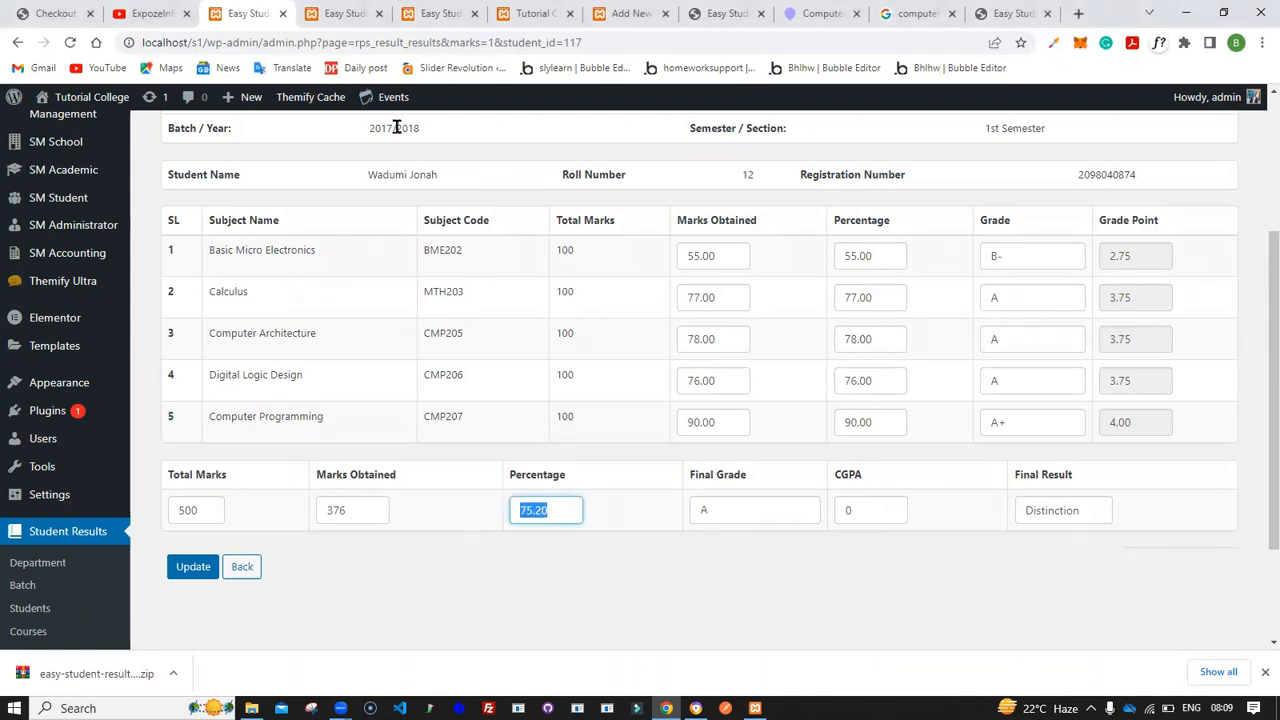
pyautogui.click(345, 13)
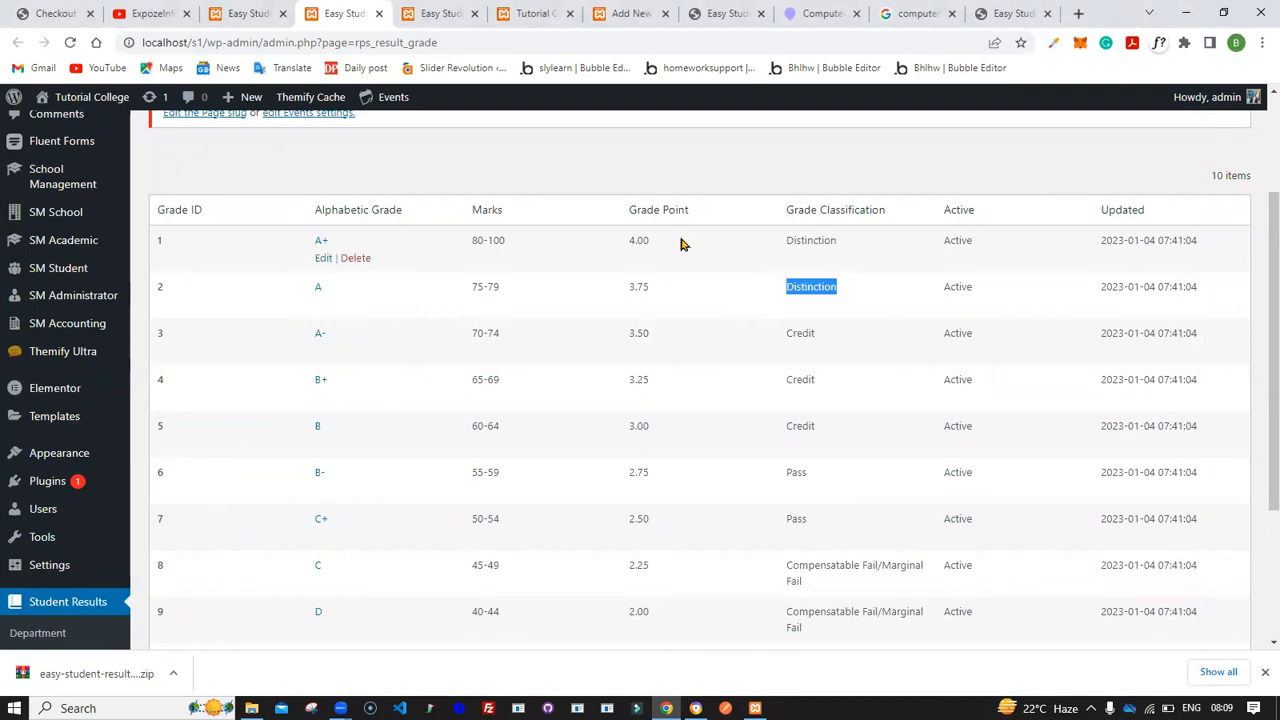
# - Set the CGPA to 3.75 after checking the A grade's grade point in the grade list
pyautogui.moveTo(625, 225); pyautogui.dragTo(715, 233)
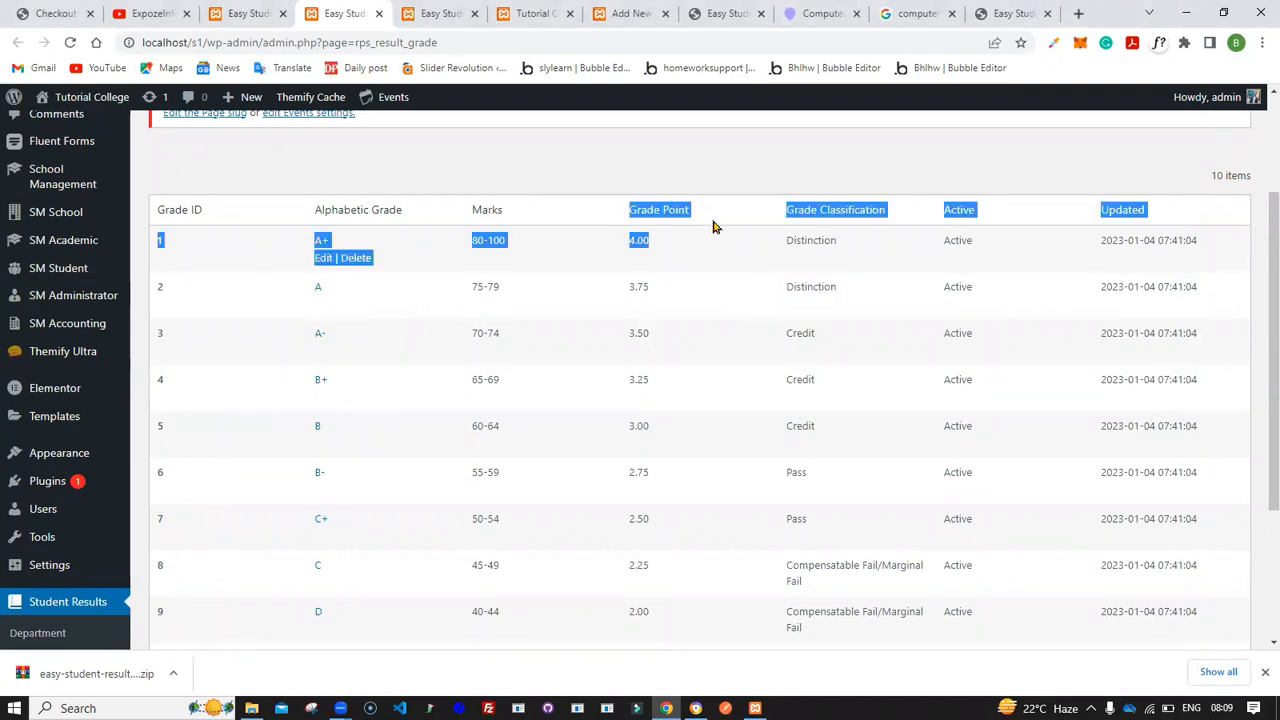
pyautogui.click(711, 192)
pyautogui.moveTo(655, 291); pyautogui.dragTo(625, 291)
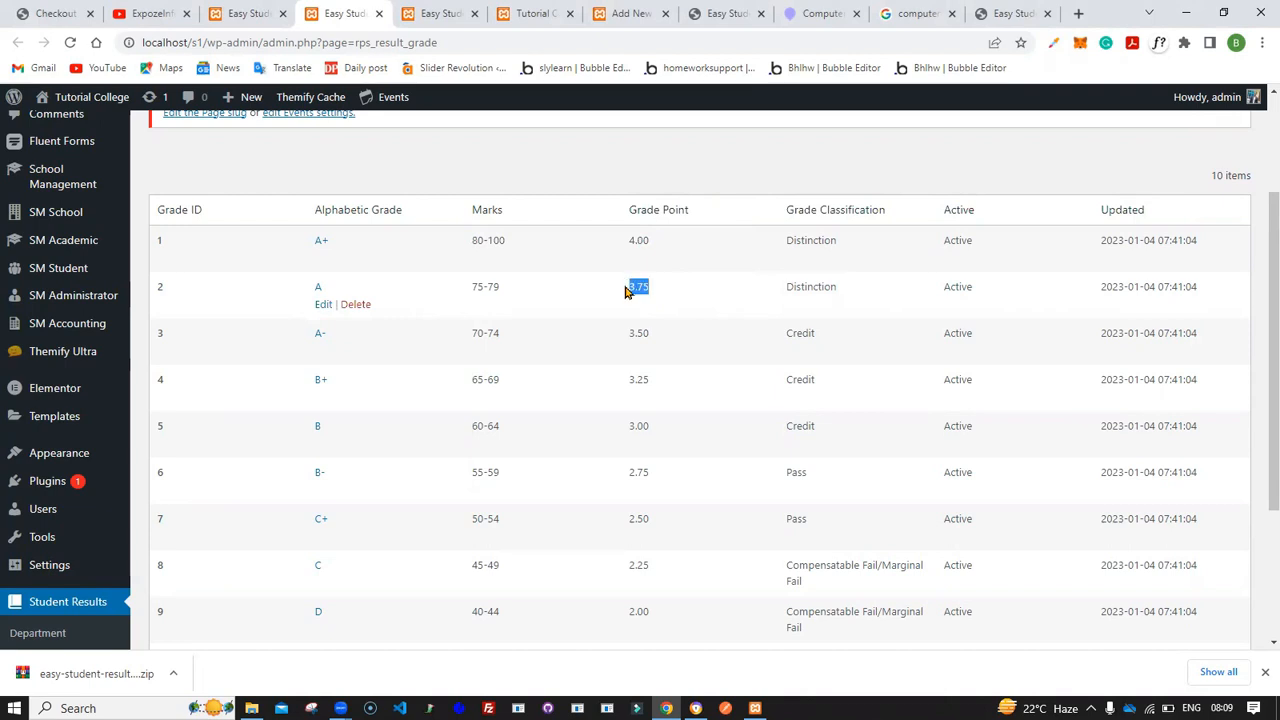
pyautogui.click(250, 13)
pyautogui.click(838, 507)
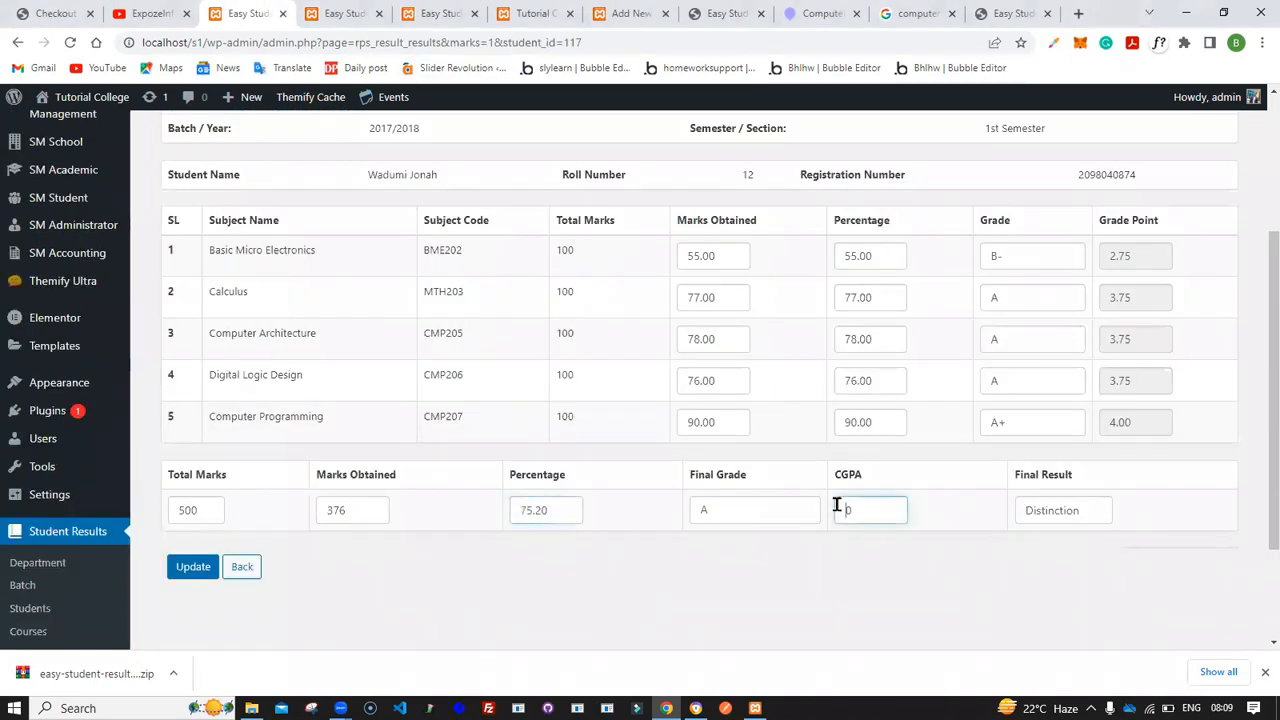
pyautogui.click(866, 494)
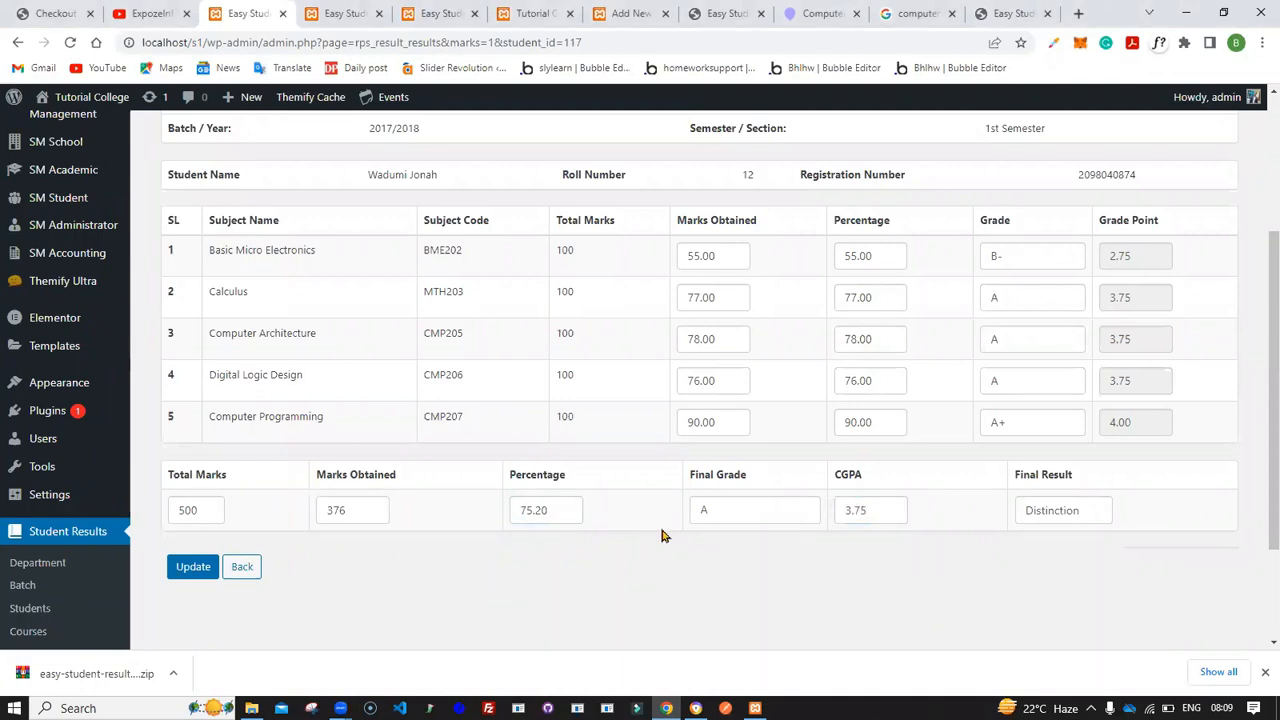
# - Save the student's updated marks and results
pyautogui.scroll(3, 349, 389)
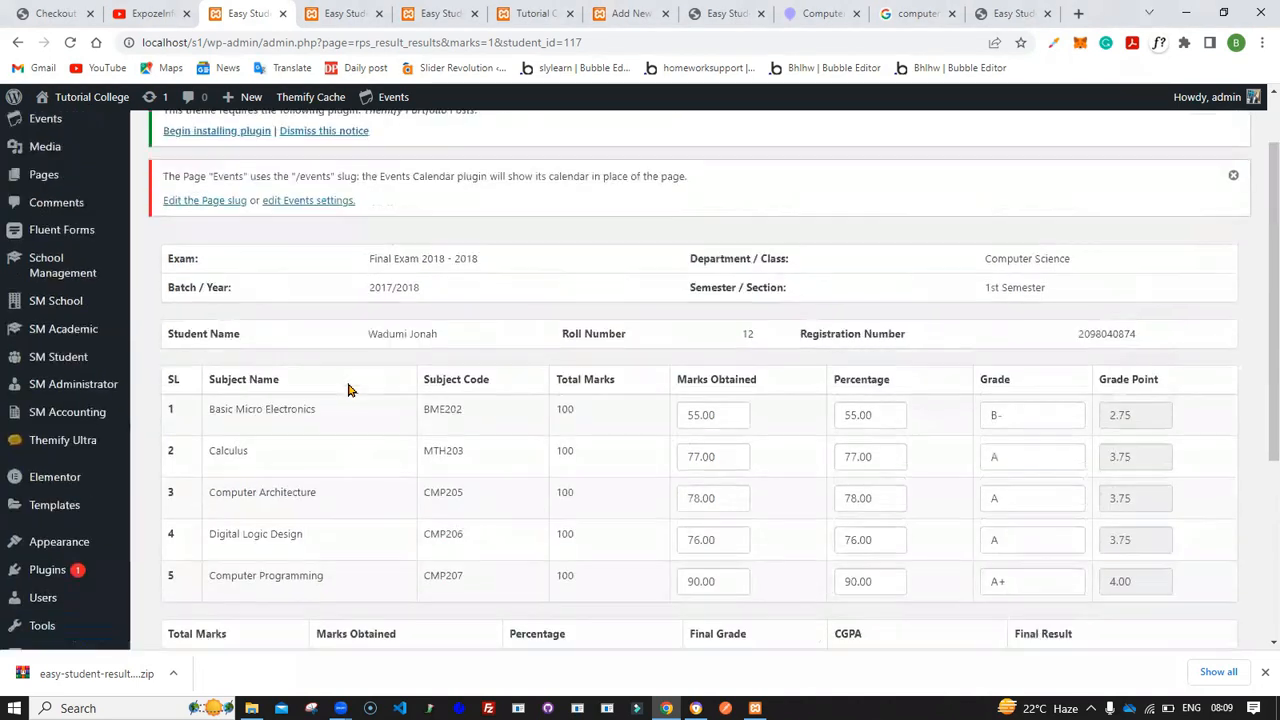
pyautogui.scroll(-5, 349, 389)
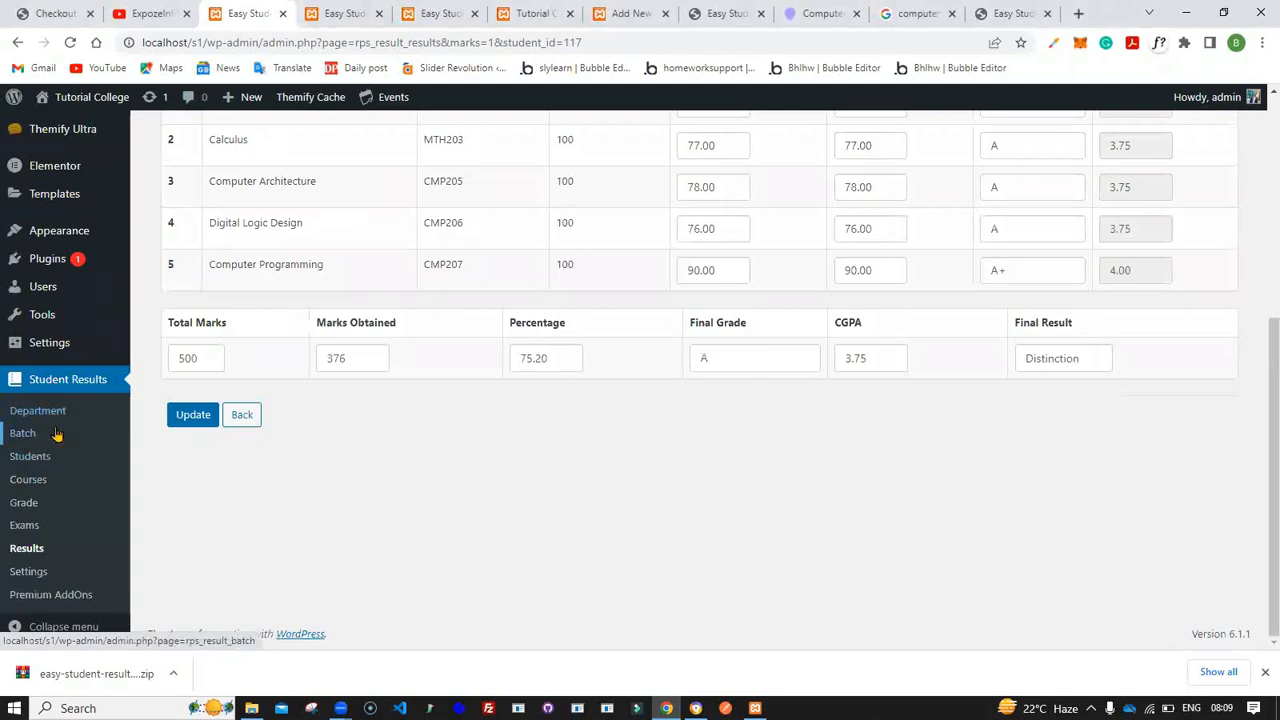
pyautogui.scroll(5, 449, 245)
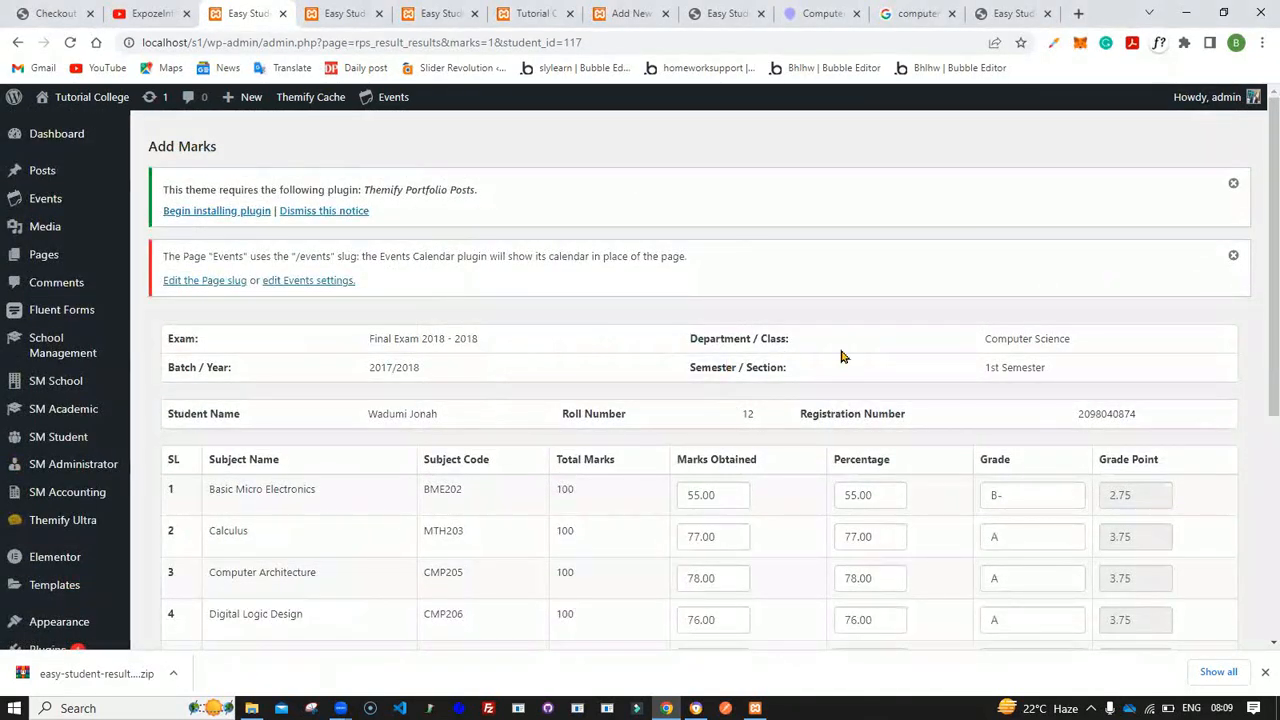
pyautogui.scroll(-5, 680, 388)
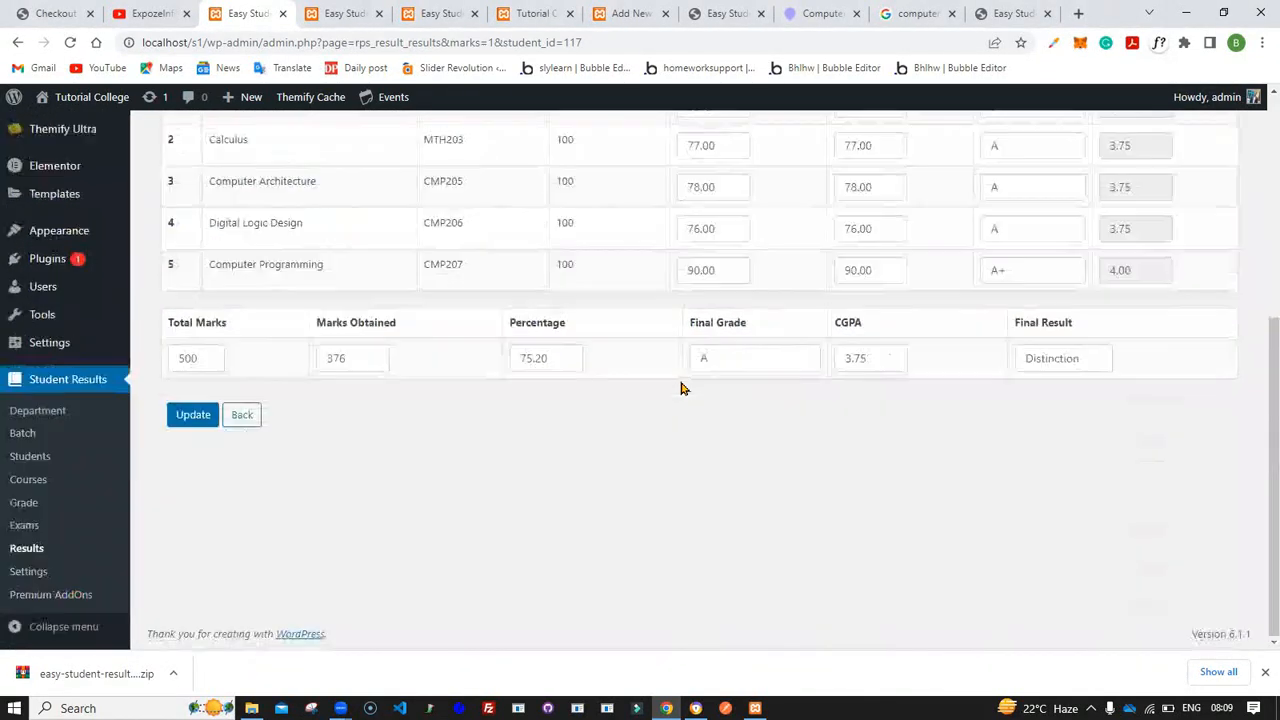
pyautogui.click(194, 418)
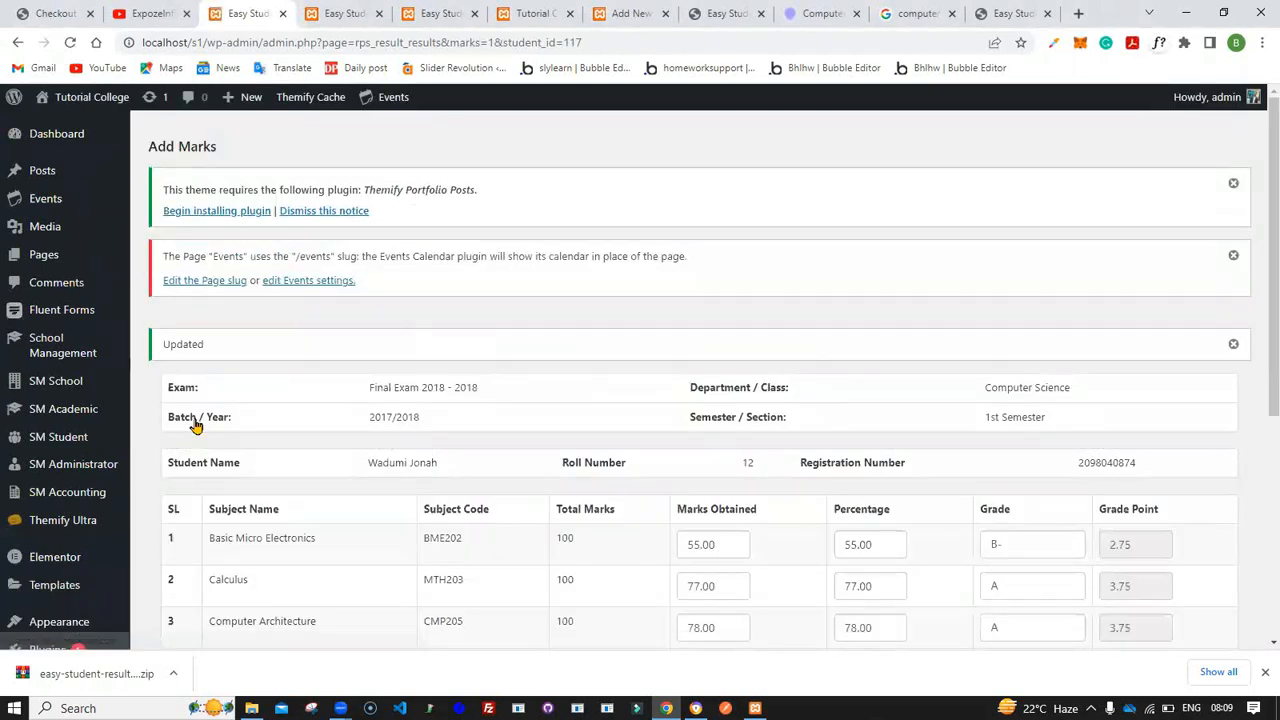
pyautogui.scroll(-3, 195, 425)
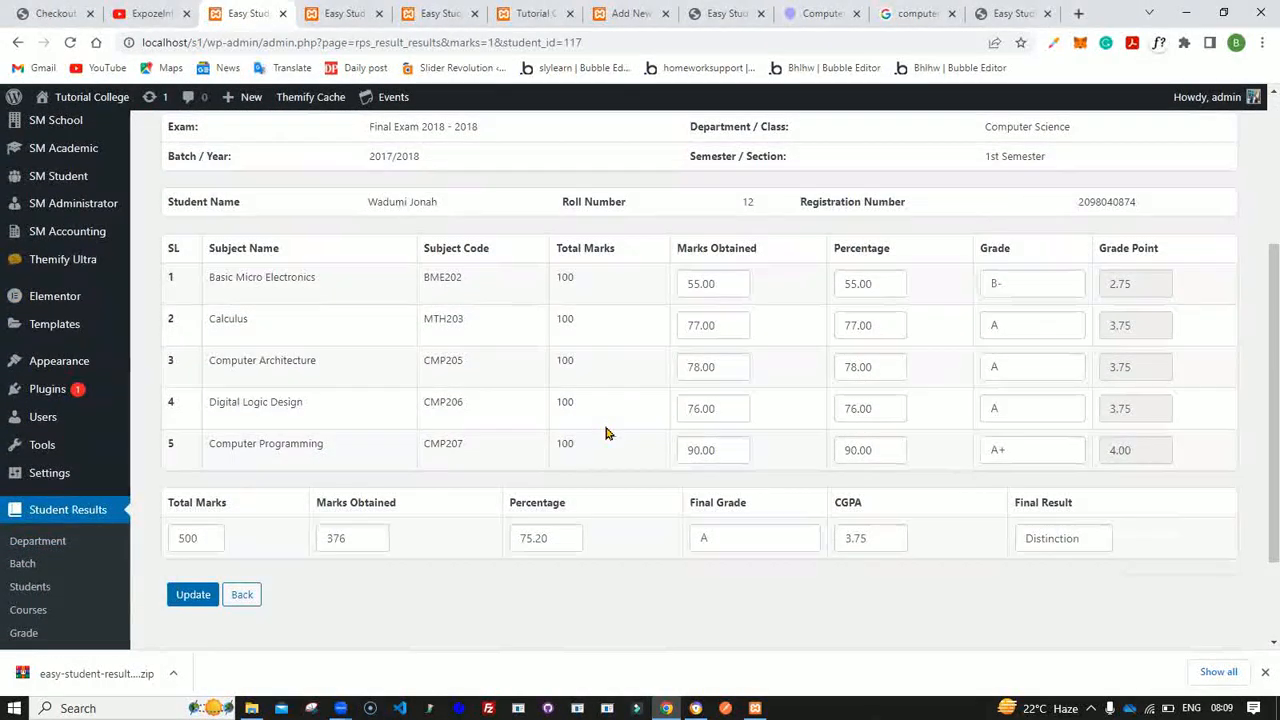
pyautogui.scroll(3, 605, 432)
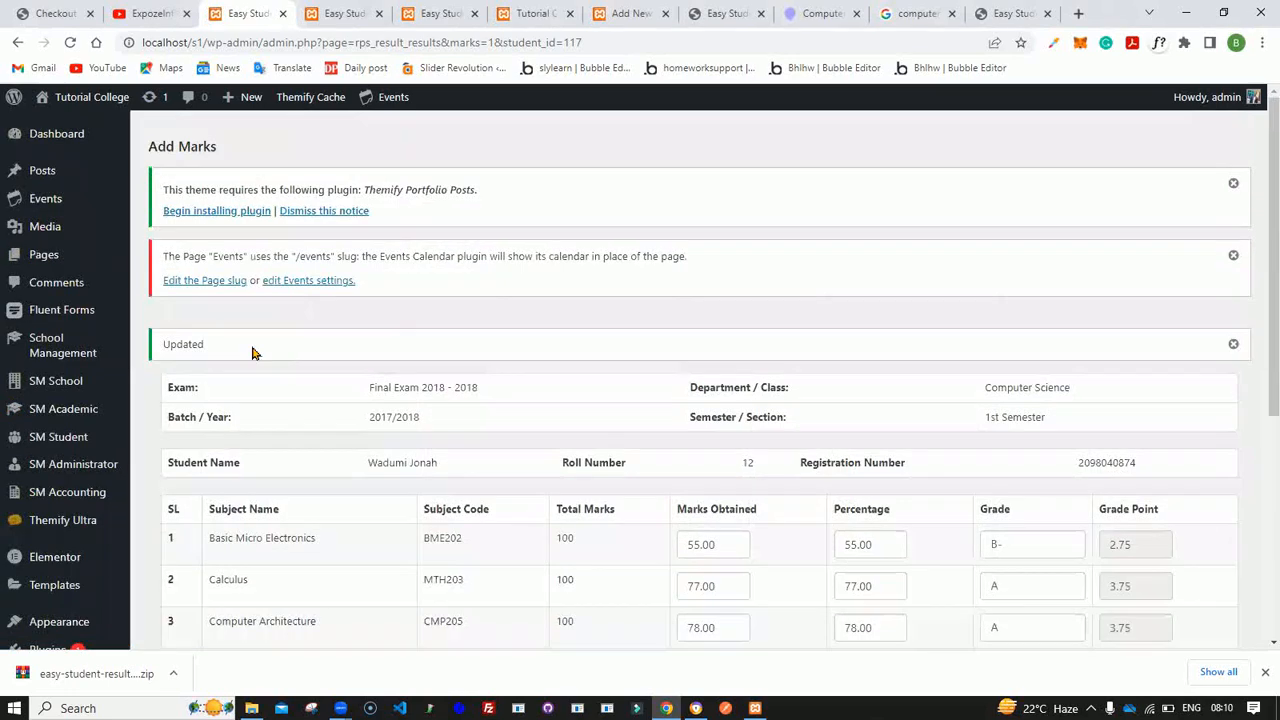
pyautogui.scroll(-4, 278, 400)
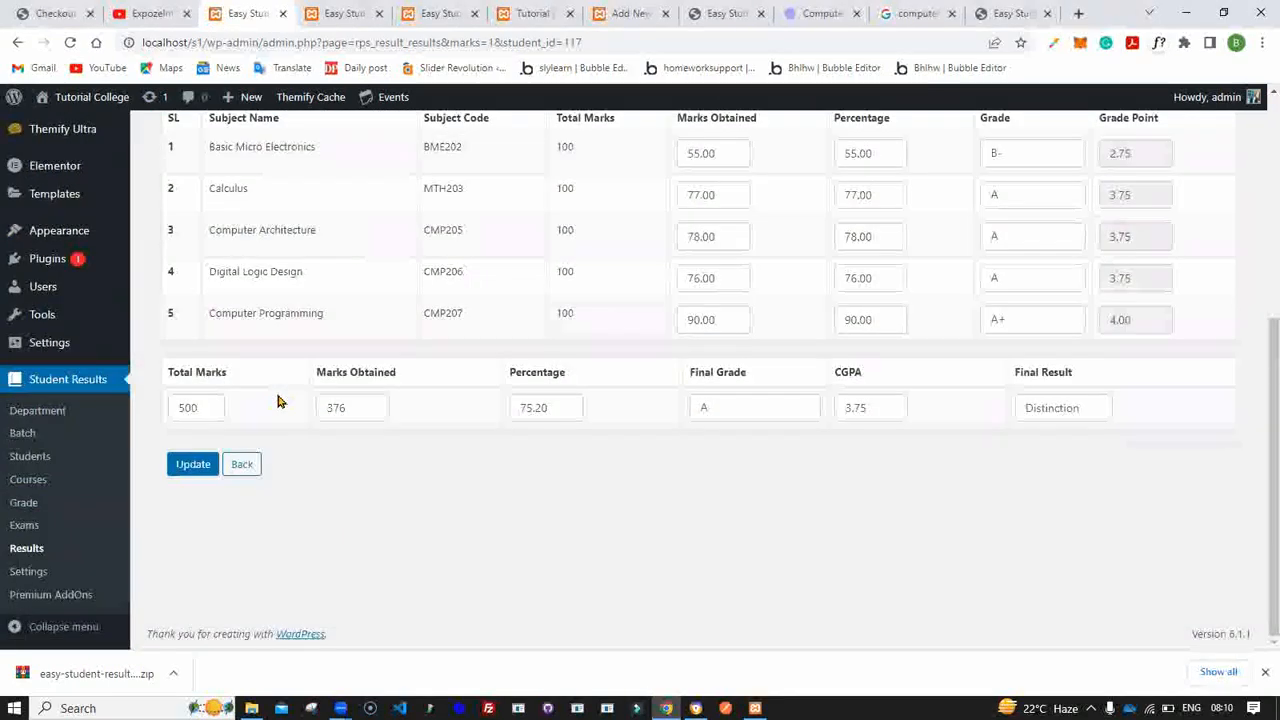
pyautogui.scroll(3, 280, 400)
pyautogui.scroll(-3, 278, 400)
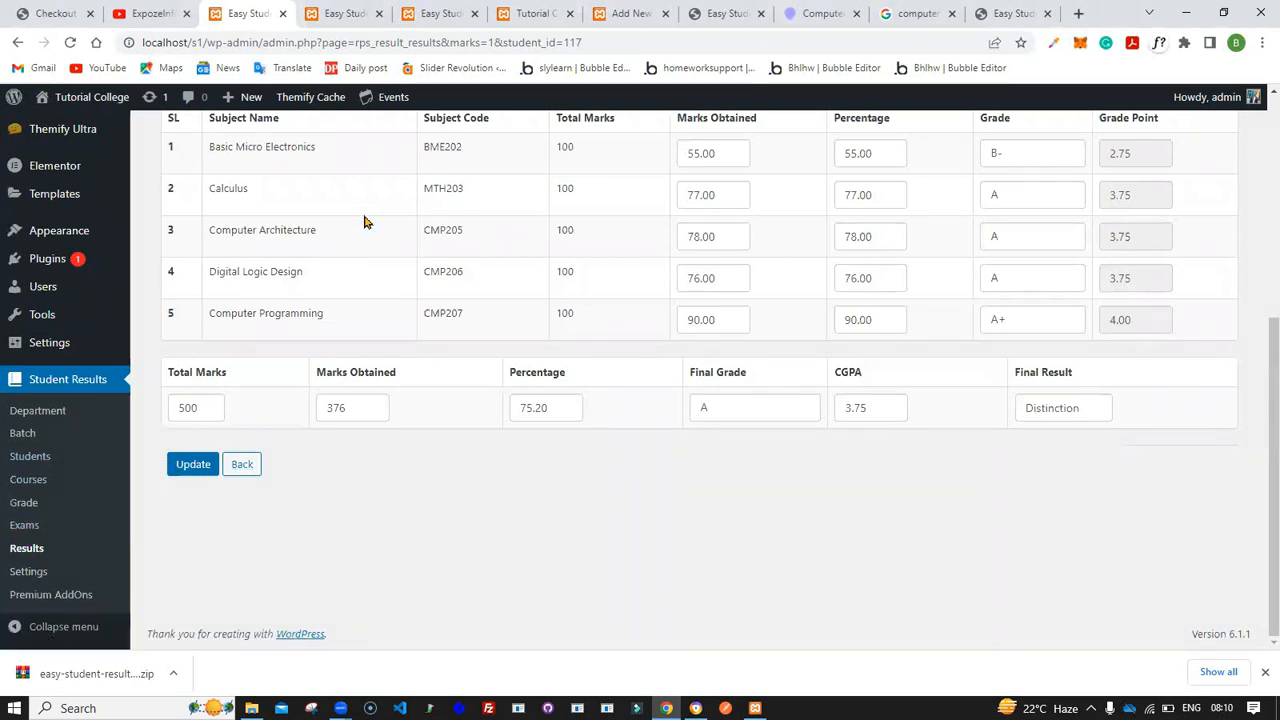
# - Open the Computer Programming course for editing, set its credit to 3, and update the course
pyautogui.middleClick(42, 489)
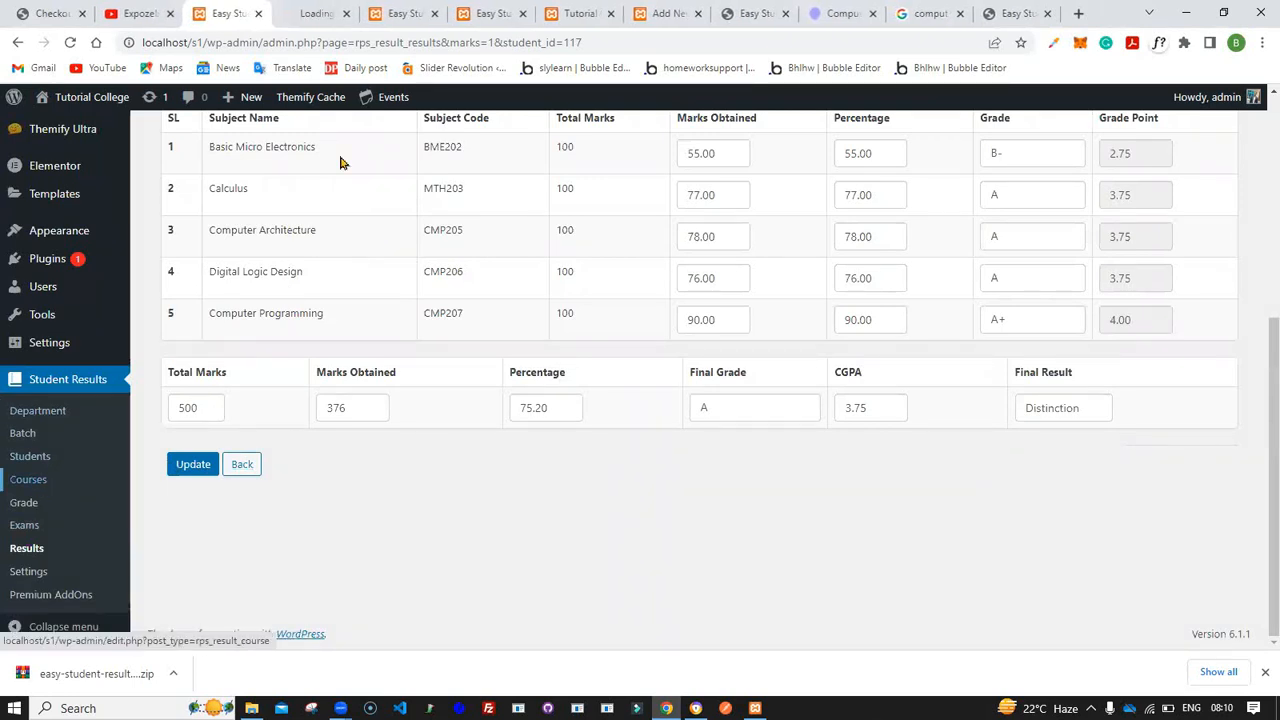
pyautogui.click(316, 13)
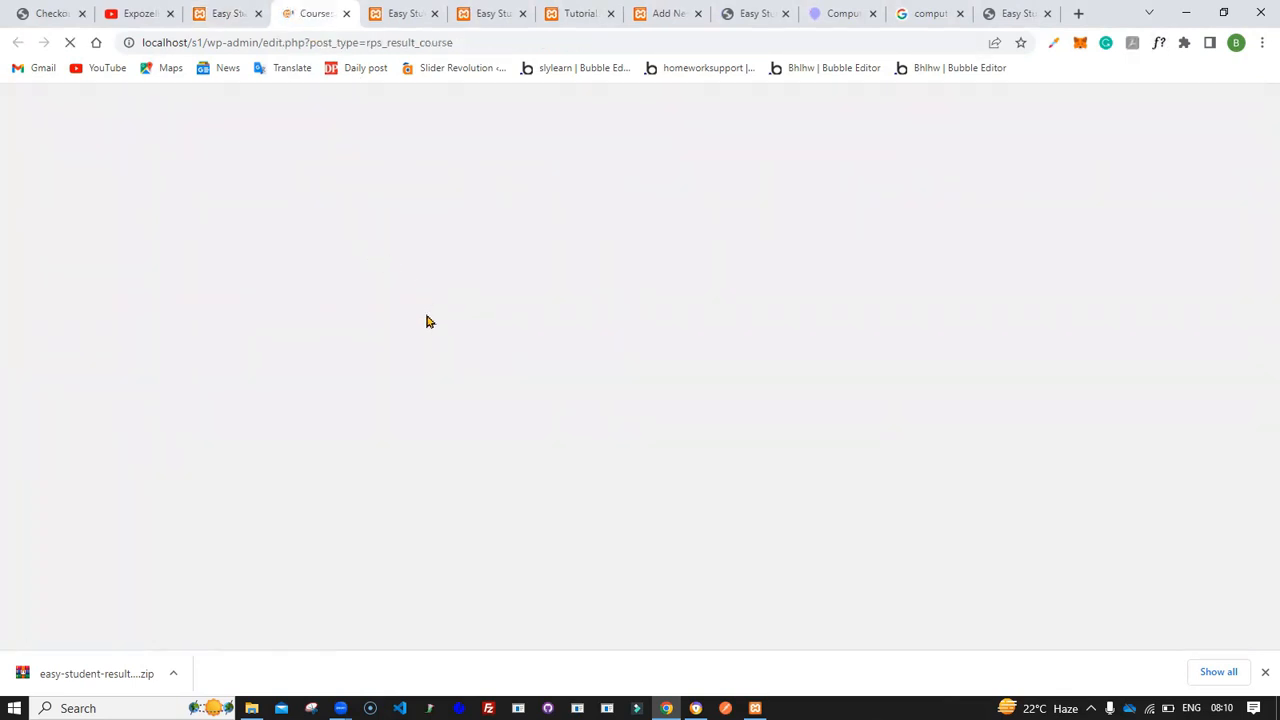
pyautogui.scroll(-2, 482, 468)
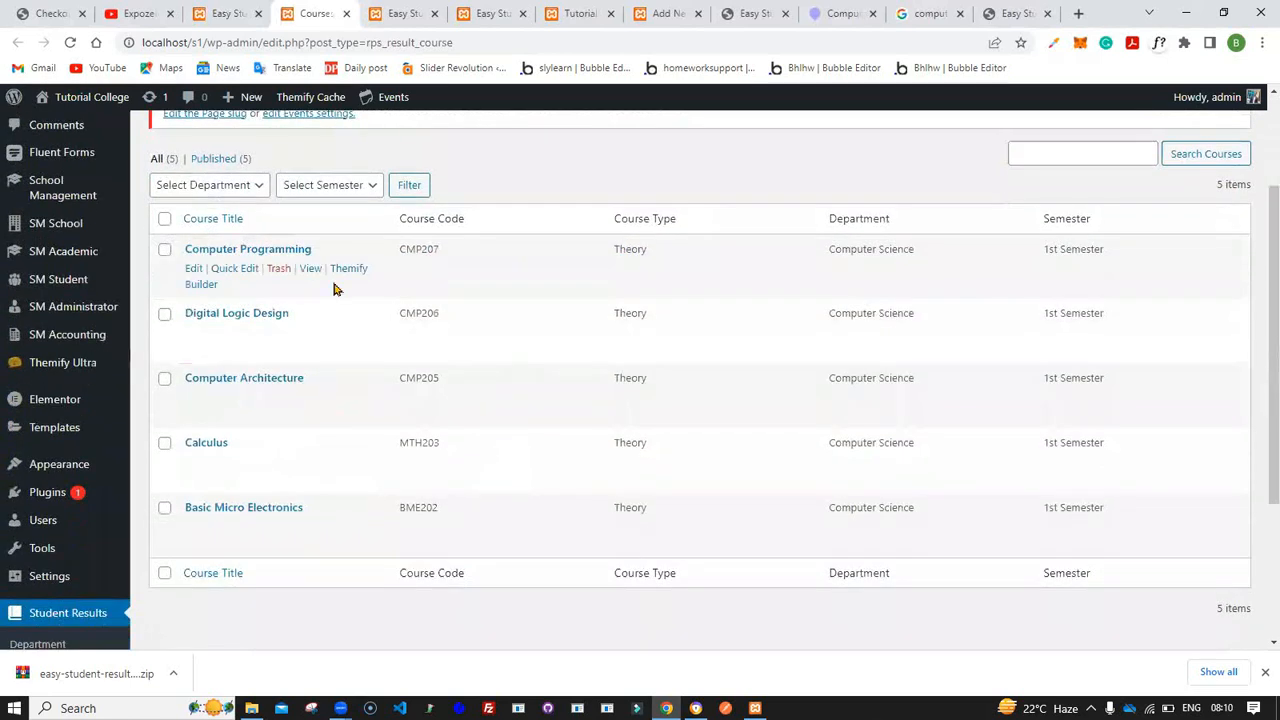
pyautogui.click(193, 272)
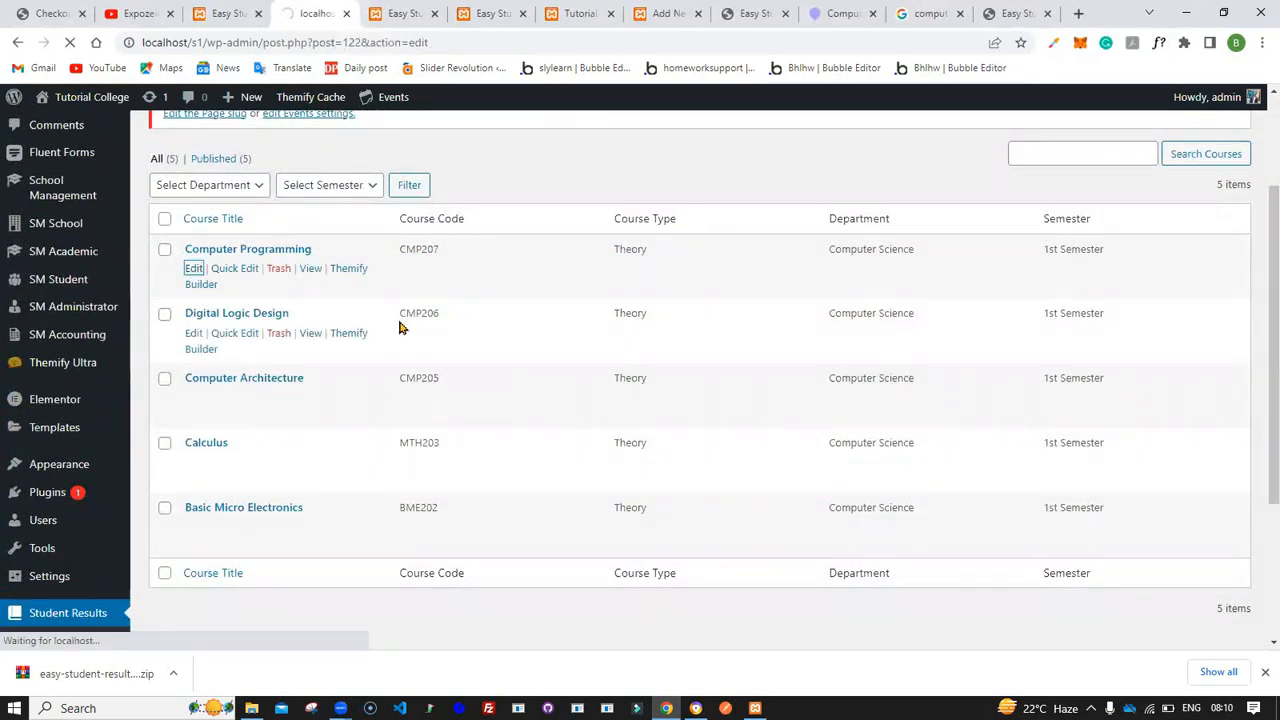
pyautogui.scroll(-5, 399, 327)
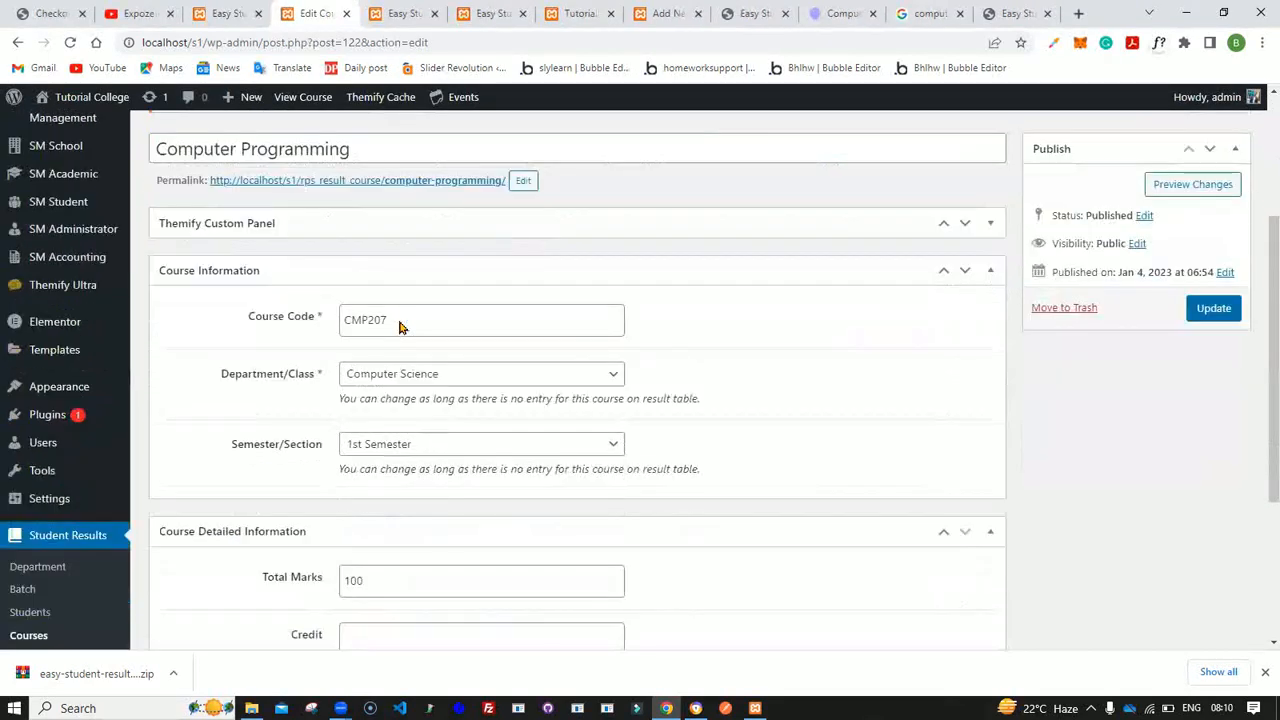
pyautogui.click(366, 374)
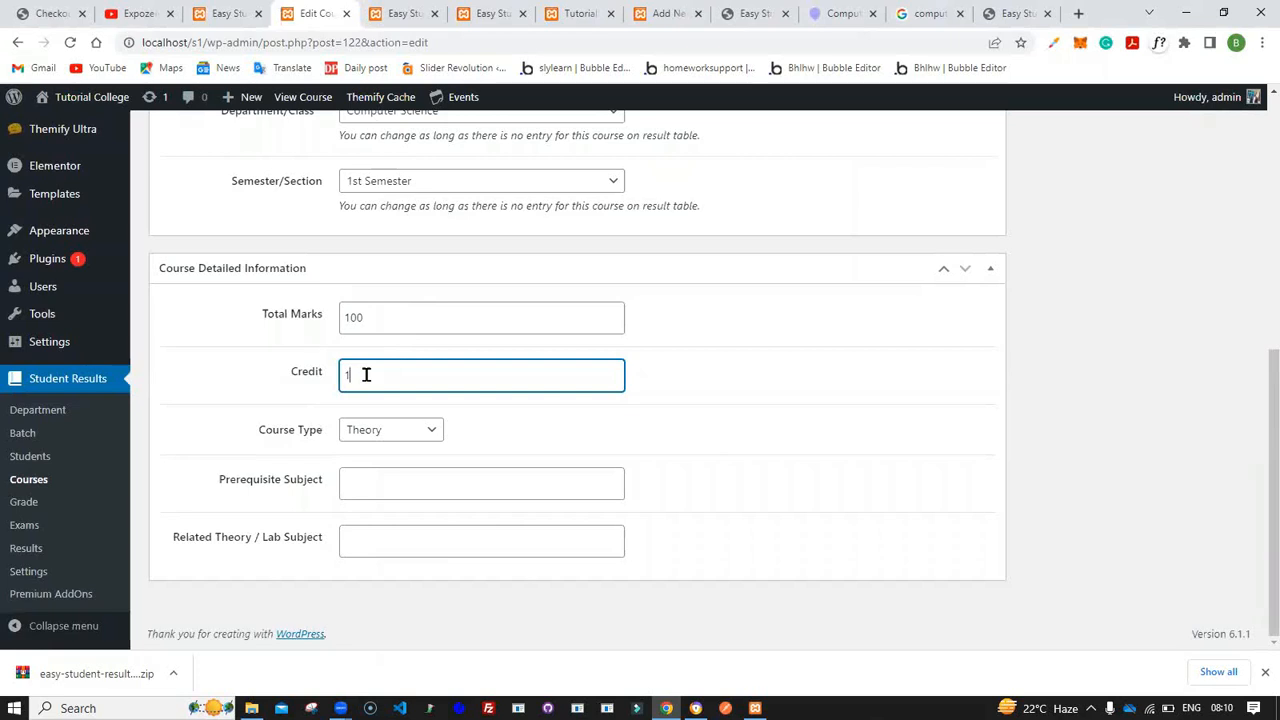
pyautogui.press('BackSpace')
pyautogui.click(224, 389)
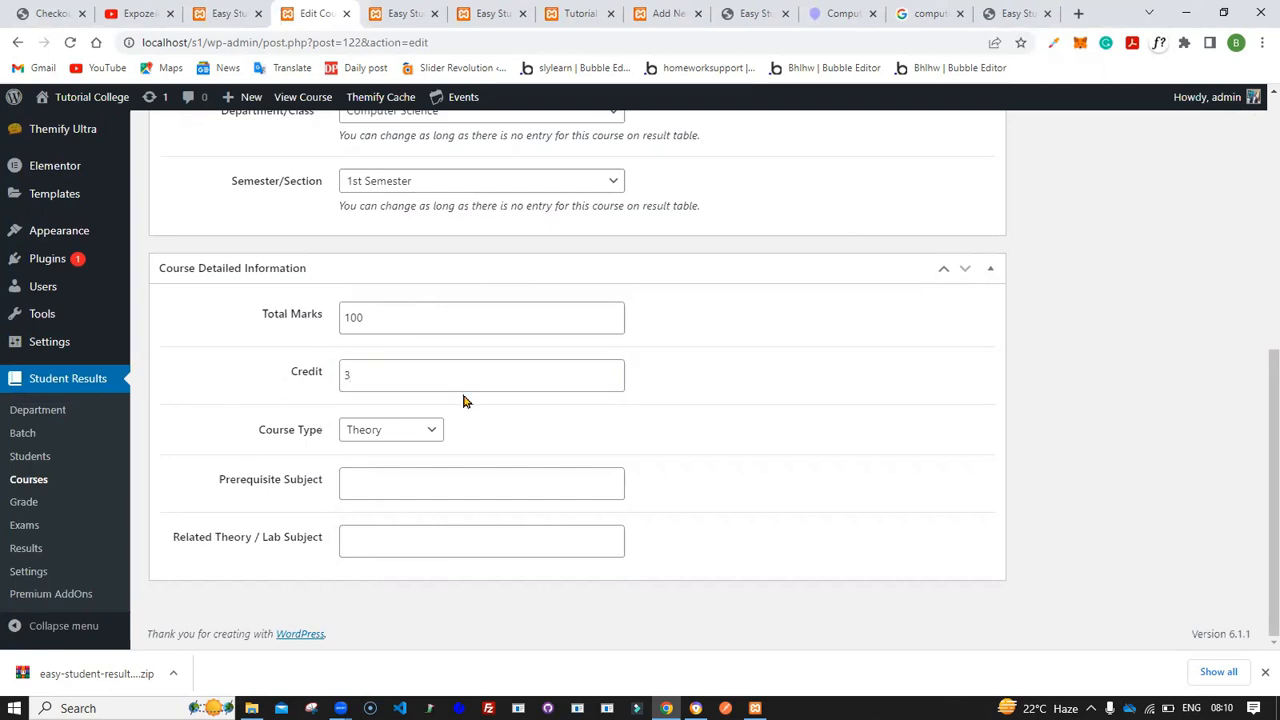
pyautogui.scroll(5, 485, 375)
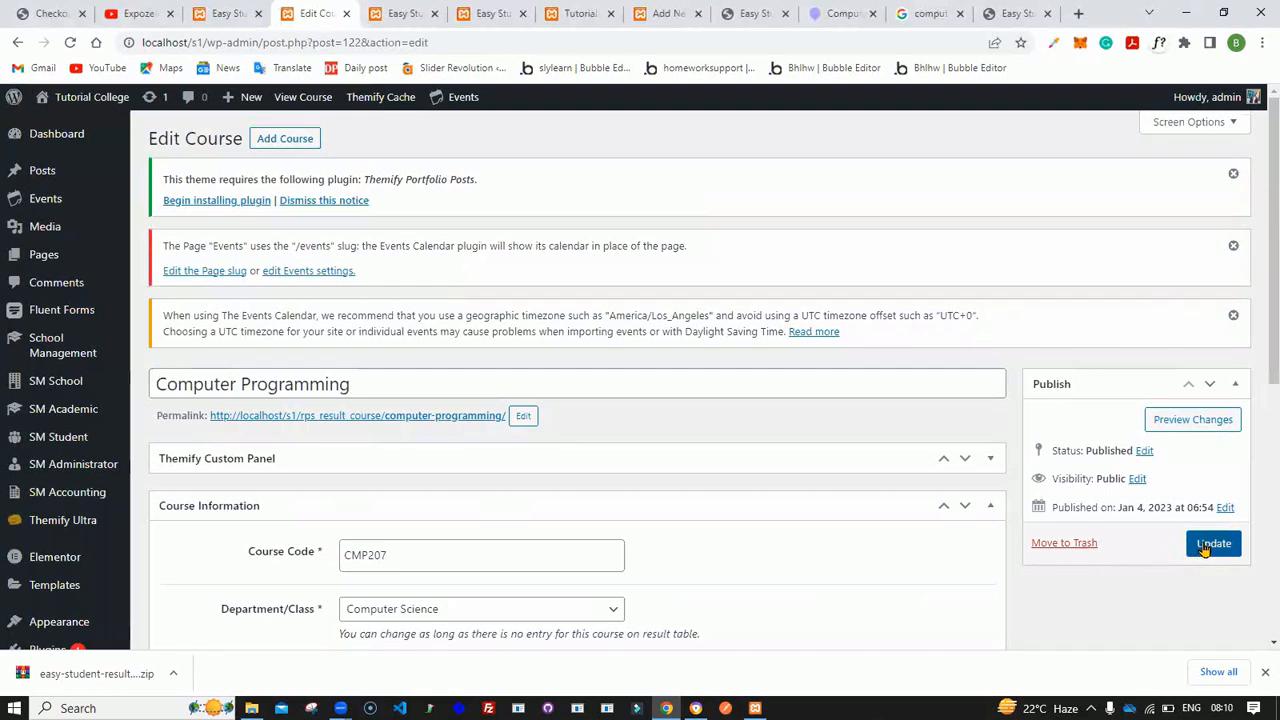
pyautogui.click(1205, 549)
pyautogui.scroll(-1, 644, 477)
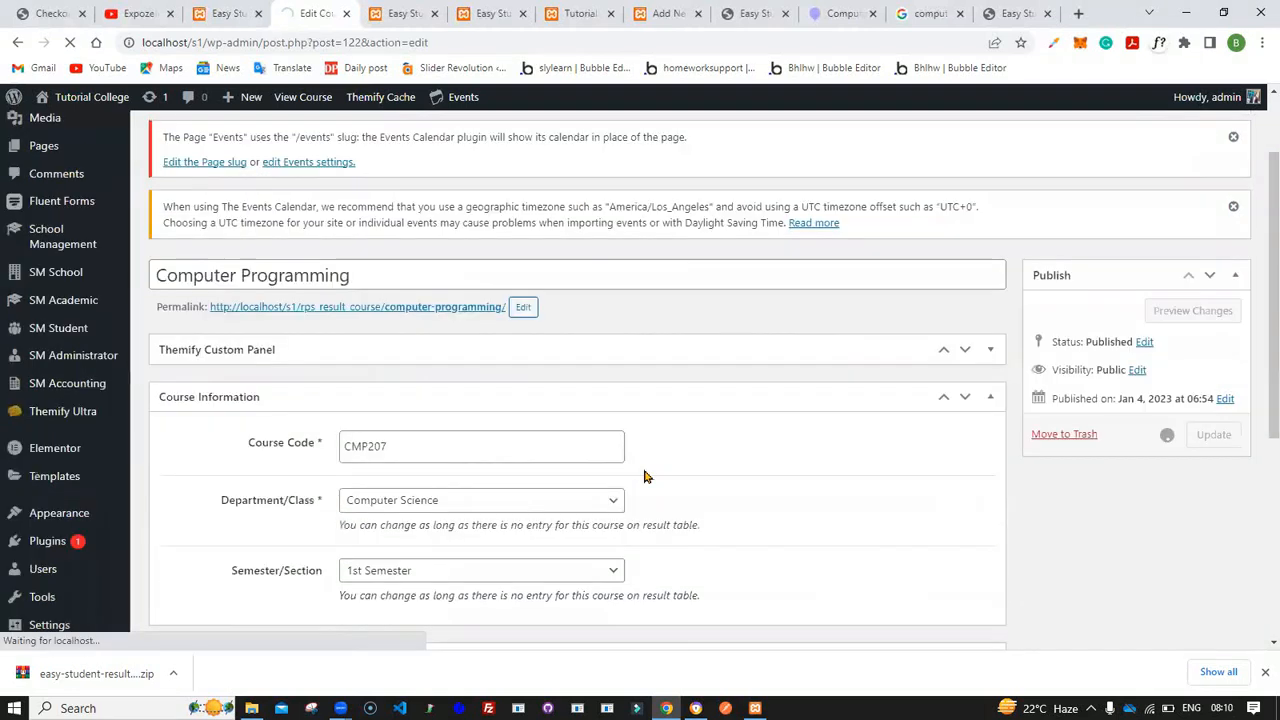
pyautogui.scroll(-4, 644, 477)
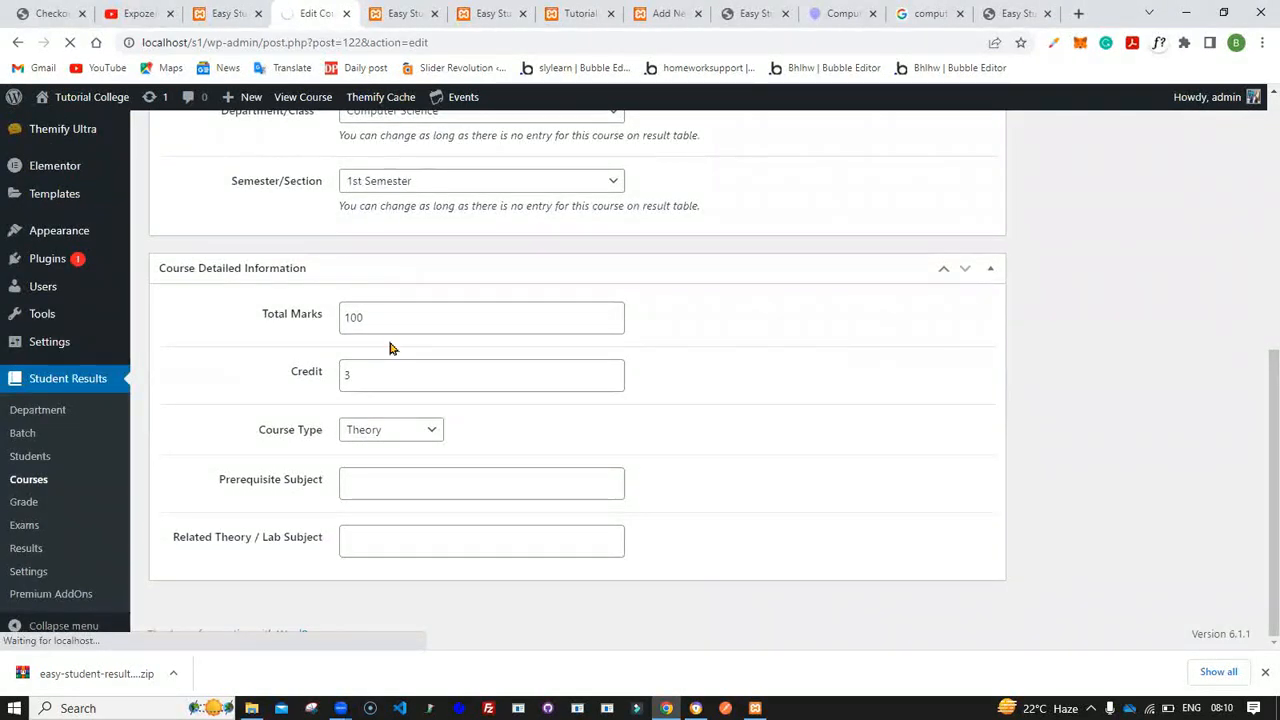
pyautogui.scroll(-1, 368, 350)
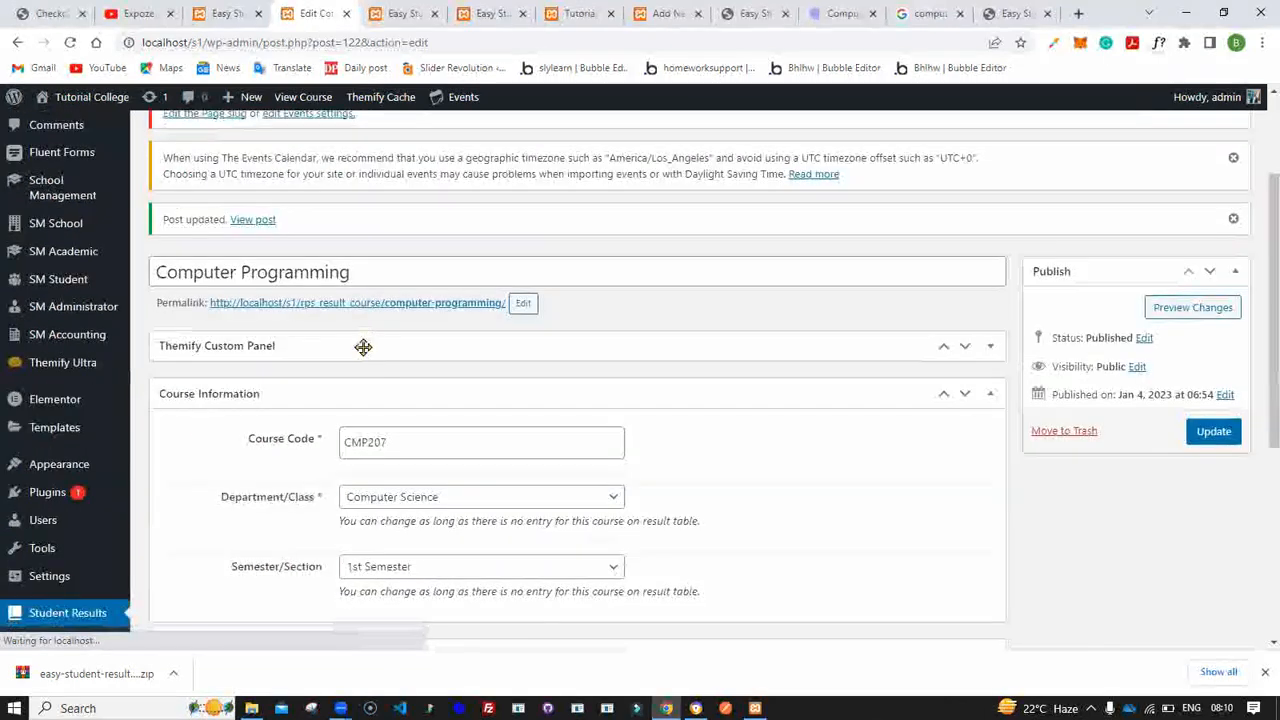
pyautogui.scroll(-4, 363, 347)
pyautogui.click(30, 484)
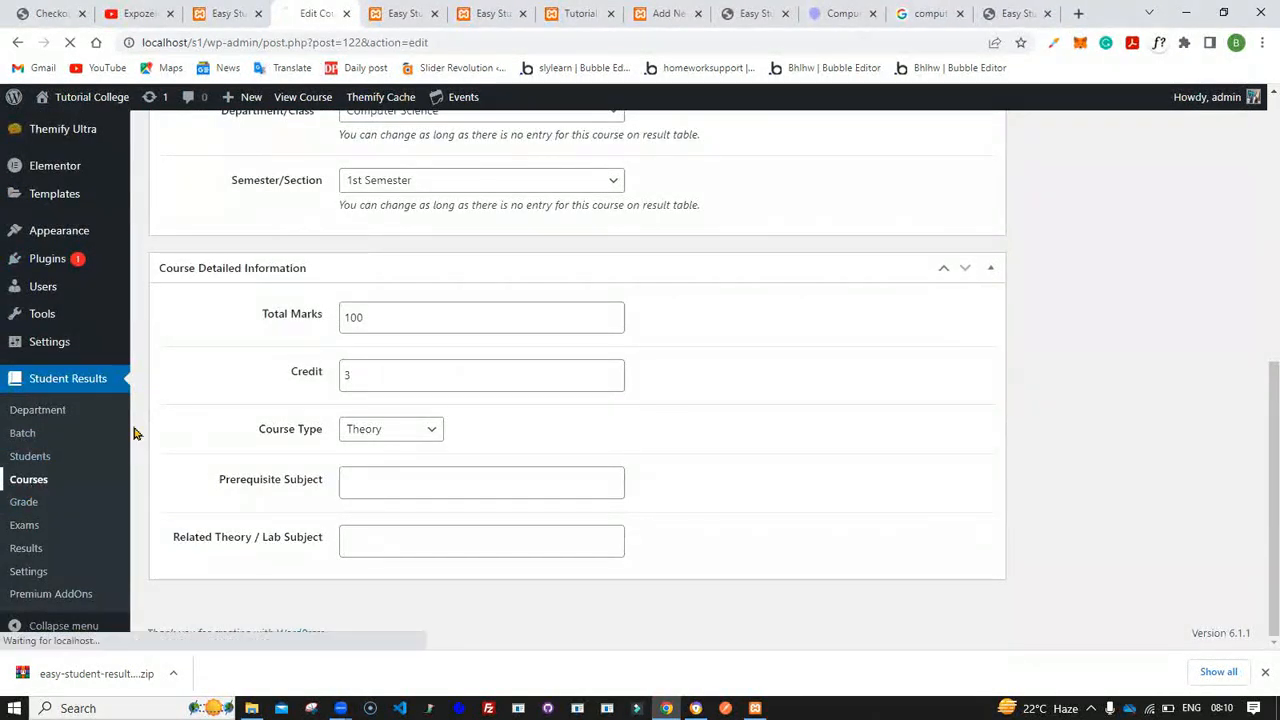
pyautogui.click(400, 13)
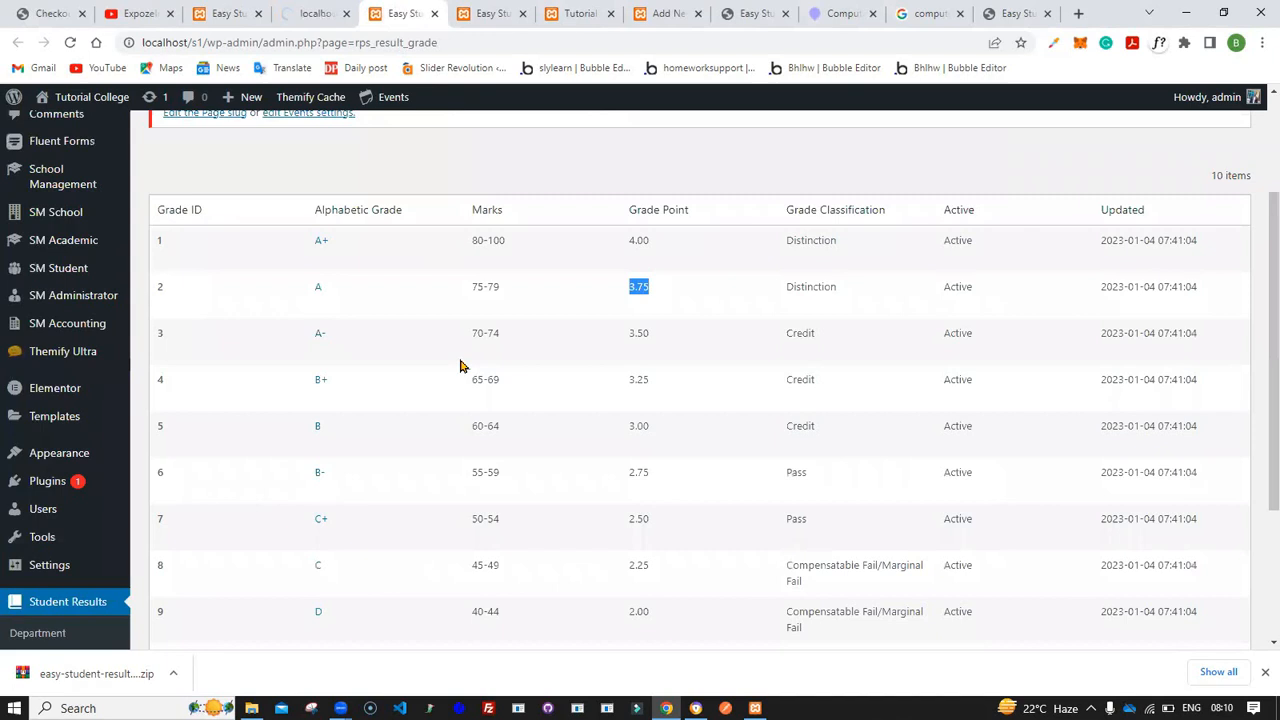
pyautogui.click(228, 14)
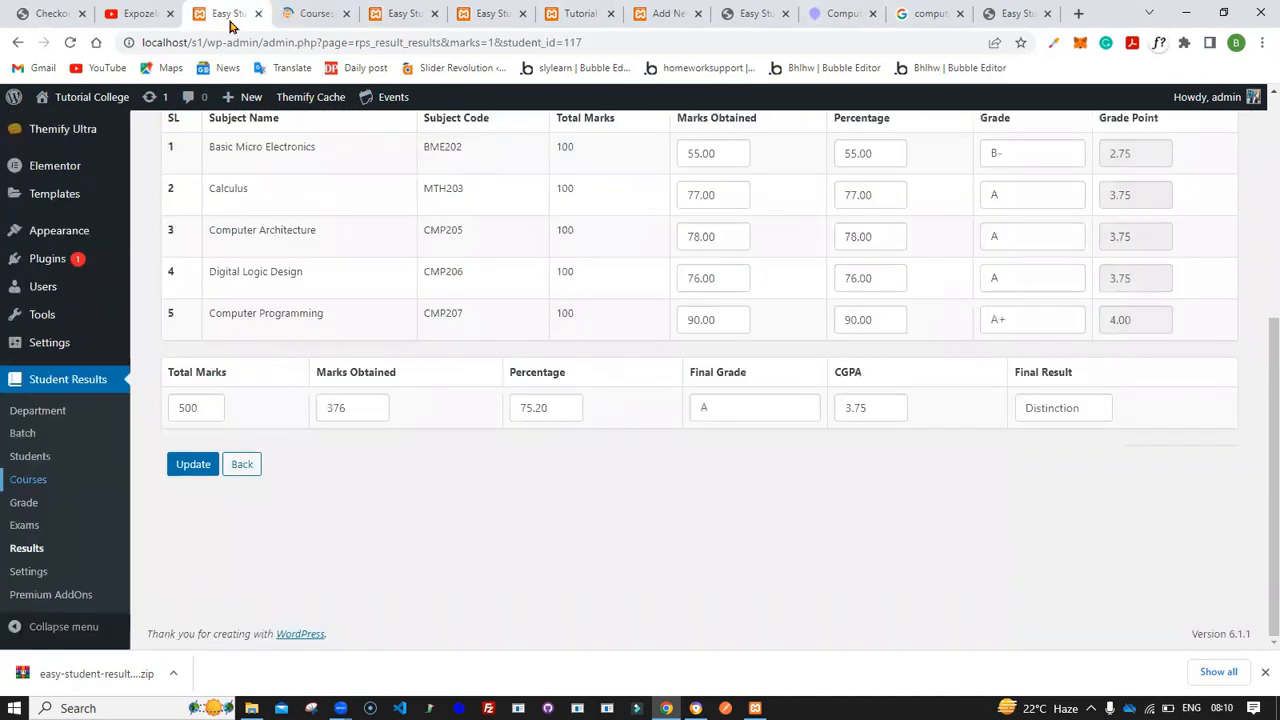
pyautogui.scroll(5, 440, 309)
pyautogui.scroll(-3, 441, 309)
pyautogui.scroll(2, 441, 309)
pyautogui.moveTo(72, 260)
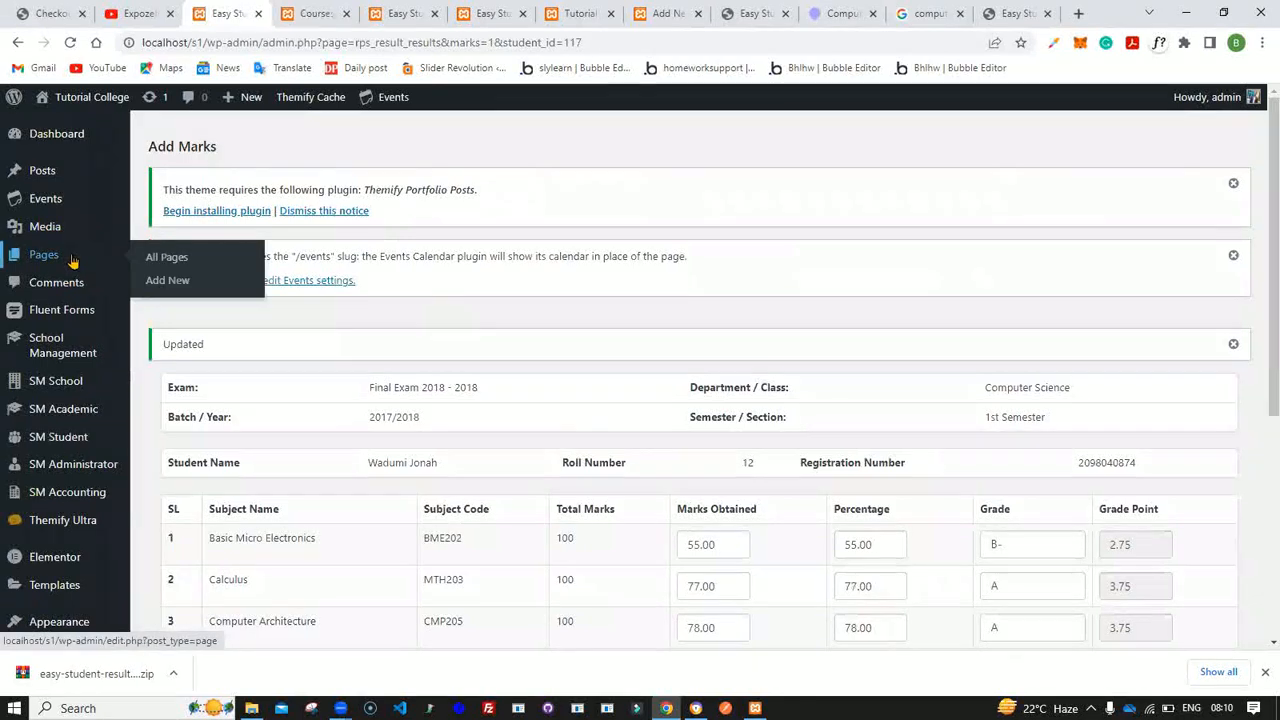
# - Add a Shortcode block to the Transcript page
pyautogui.click(658, 14)
pyautogui.scroll(3, 414, 326)
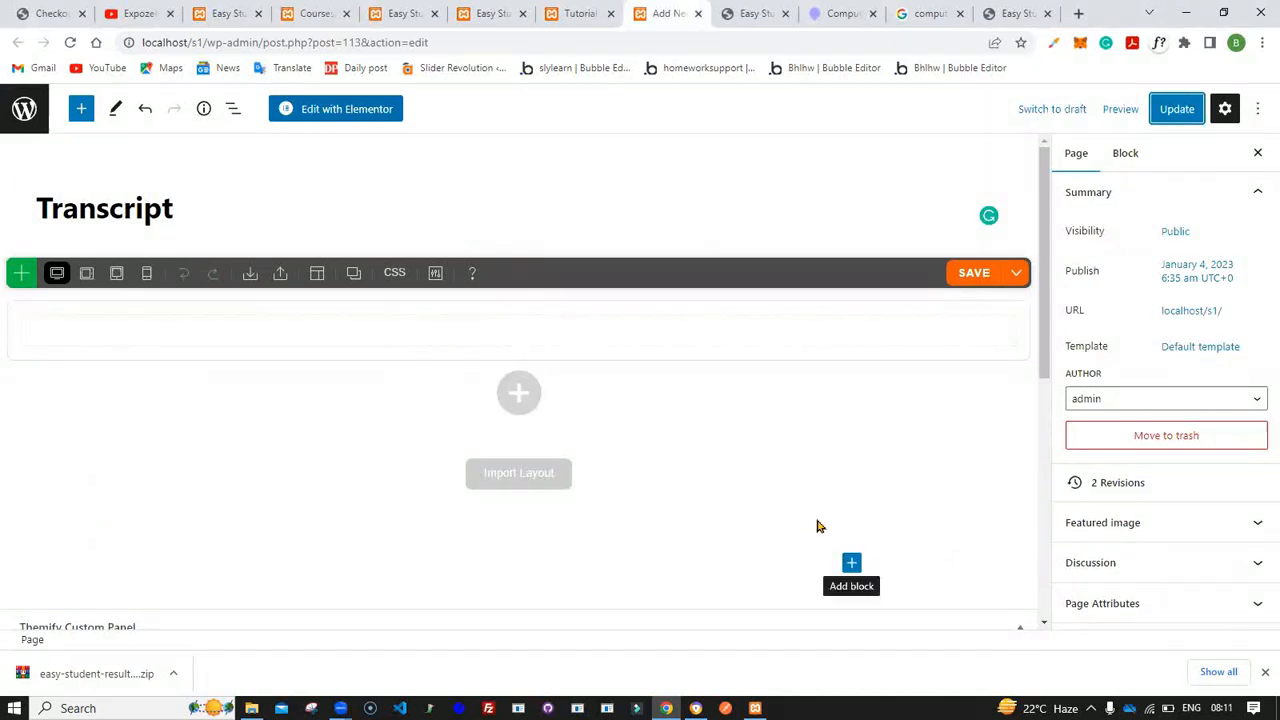
pyautogui.click(851, 562)
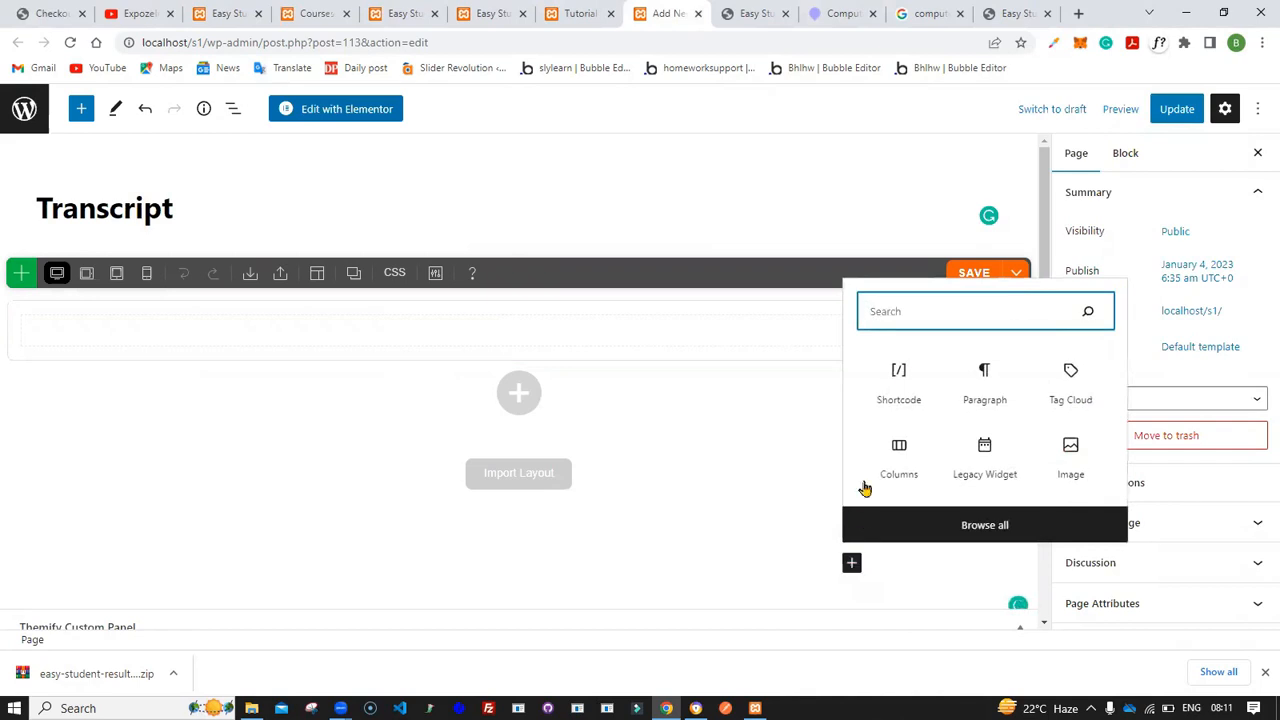
pyautogui.write('shor')
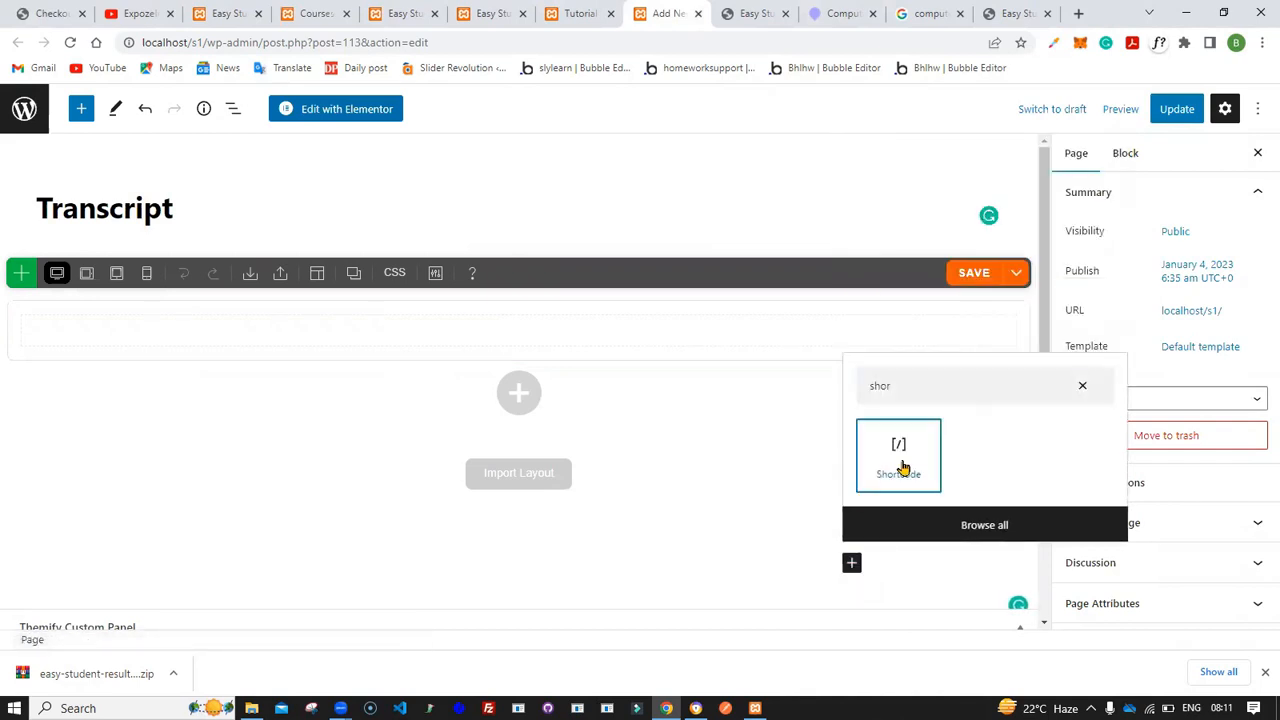
pyautogui.click(903, 468)
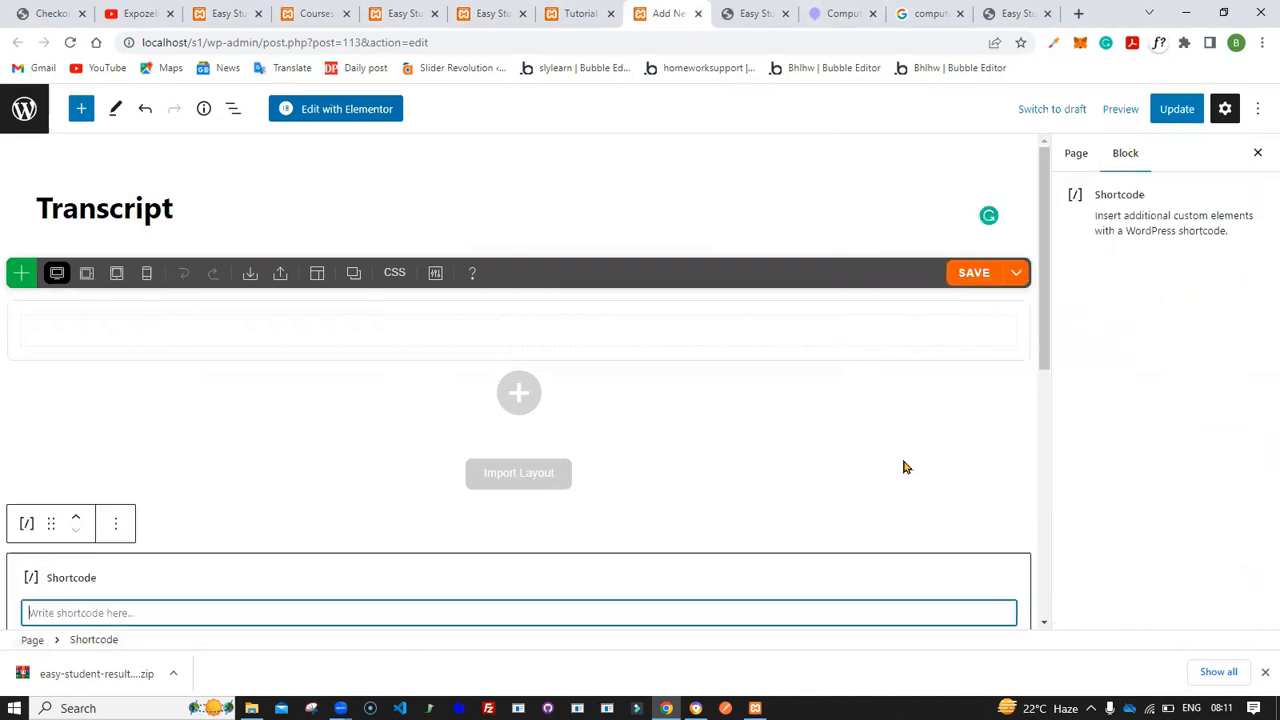
# - Copy the [esr_results2 search_by='reg'] shortcode from the plugin's product page description
pyautogui.click(1012, 13)
pyautogui.scroll(-3, 686, 408)
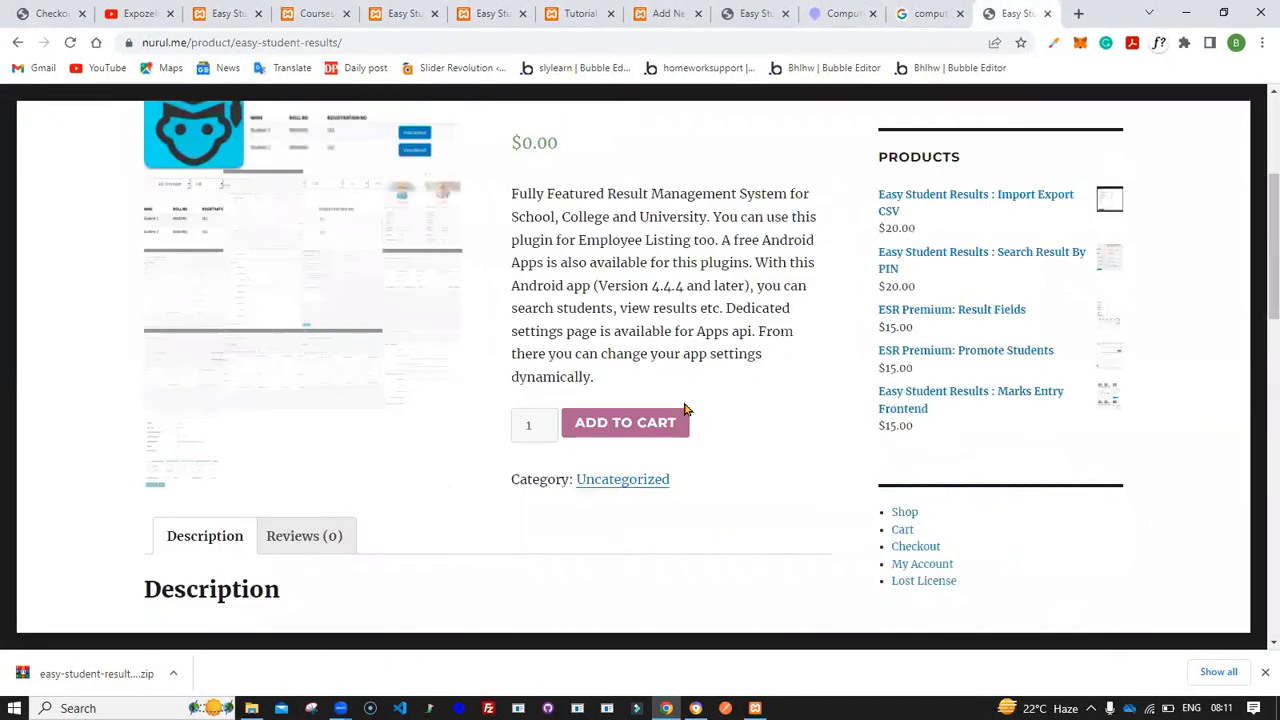
pyautogui.scroll(-3, 603, 423)
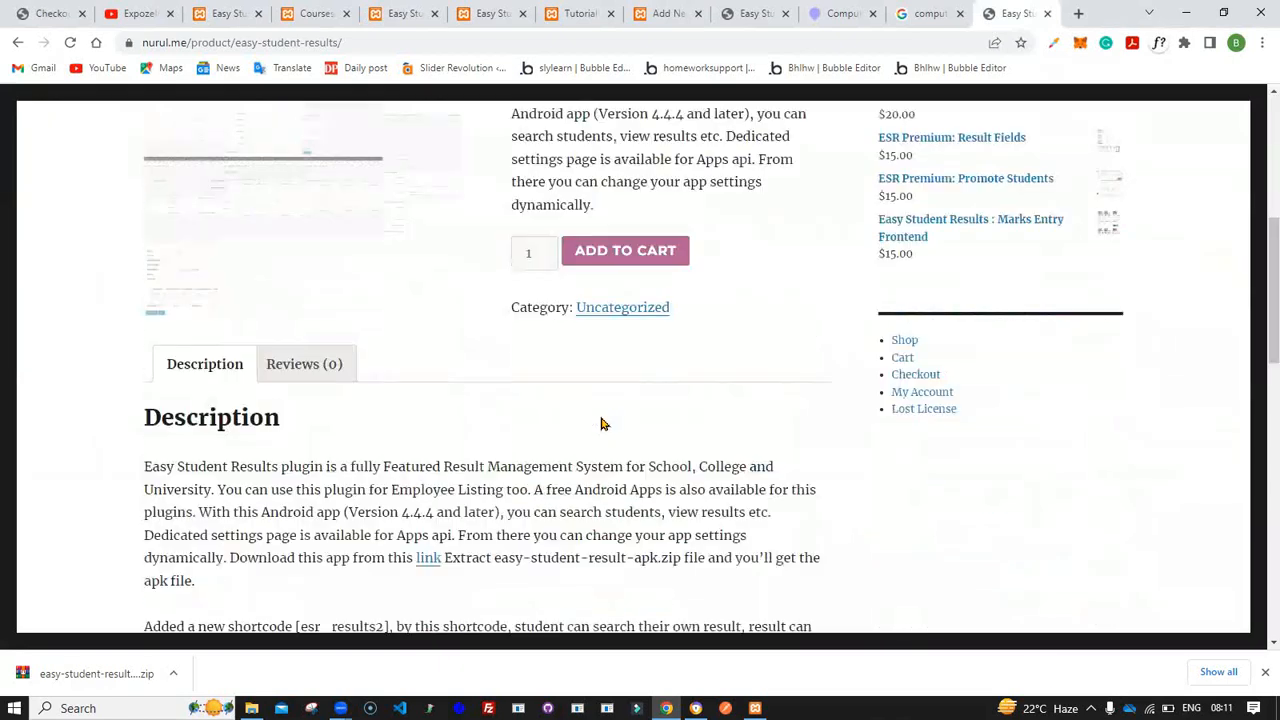
pyautogui.scroll(-2, 601, 423)
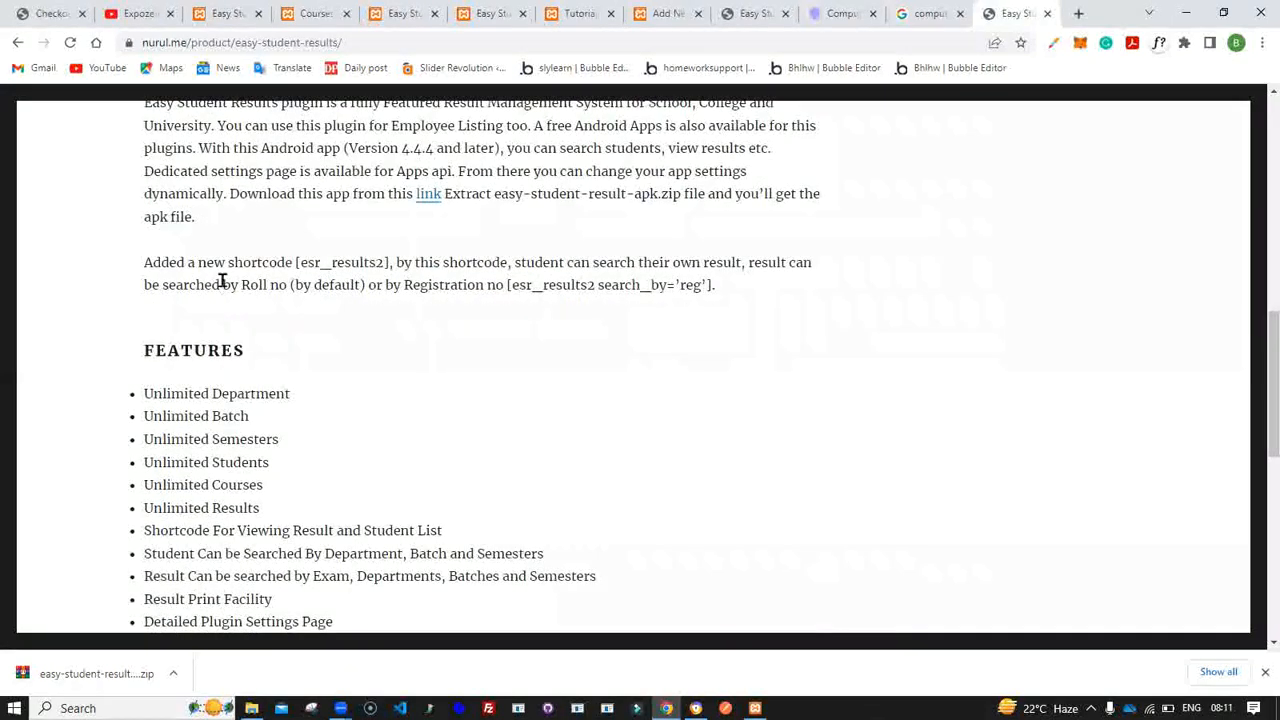
pyautogui.moveTo(143, 262); pyautogui.dragTo(295, 264)
pyautogui.click(388, 266)
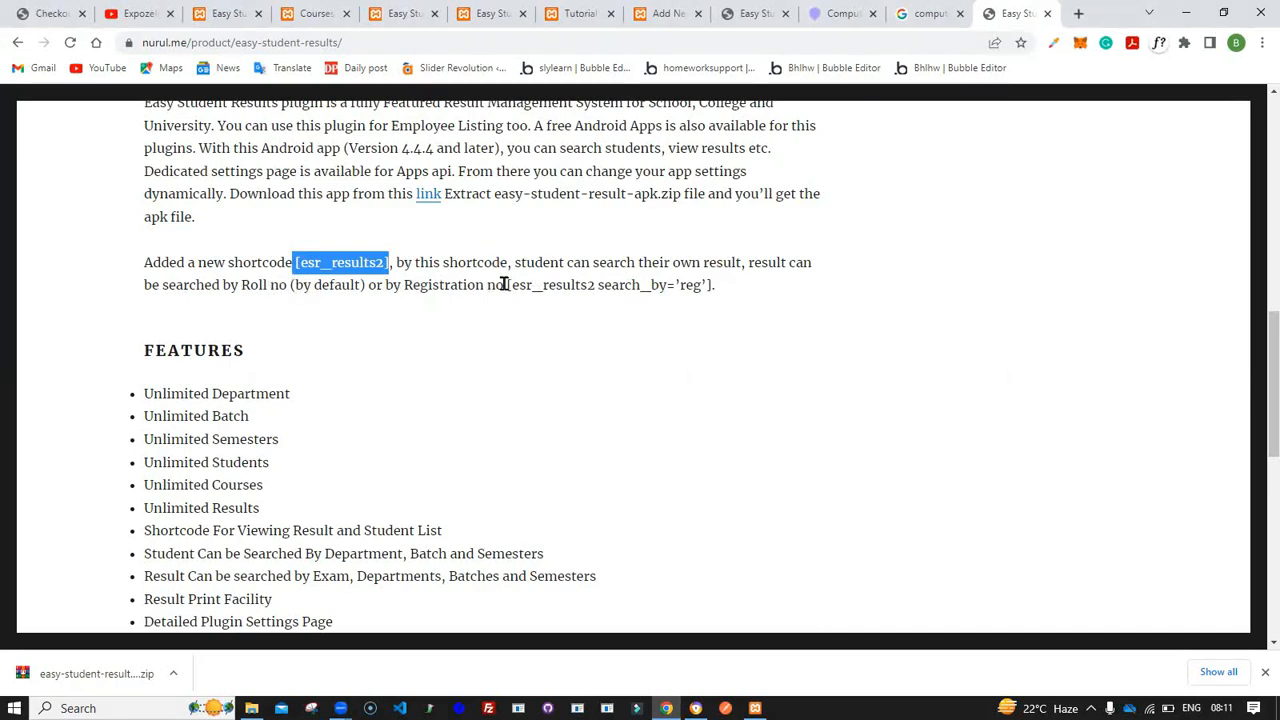
pyautogui.moveTo(506, 284); pyautogui.dragTo(711, 284)
pyautogui.hotkey('ctrl', 'c')
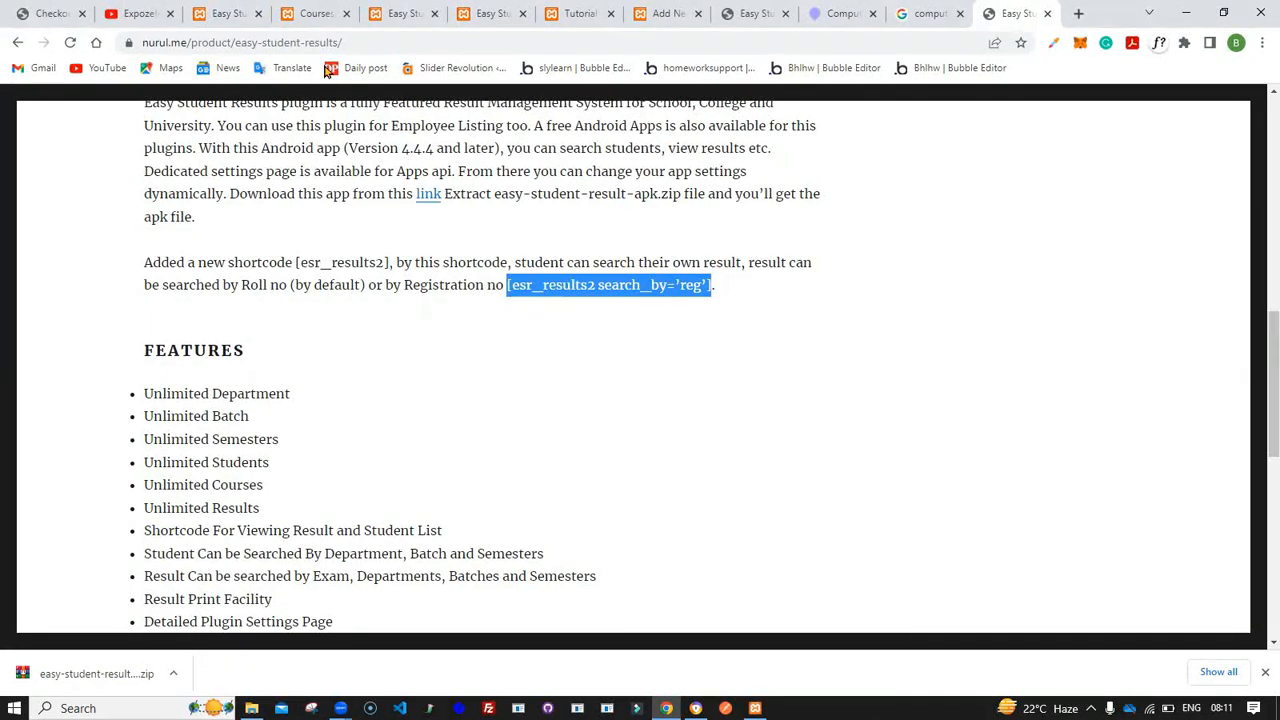
# - Paste the shortcode into the Transcript page's Shortcode block and update the page
pyautogui.click(665, 13)
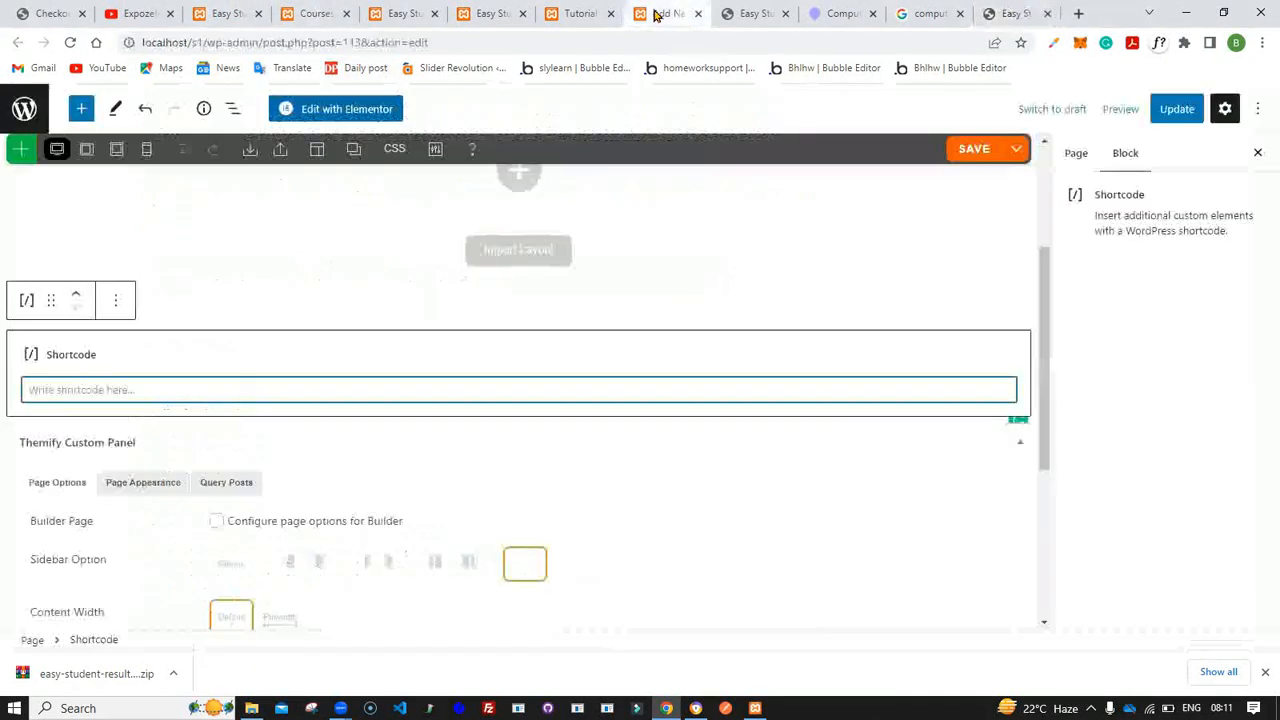
pyautogui.rightClick(161, 390)
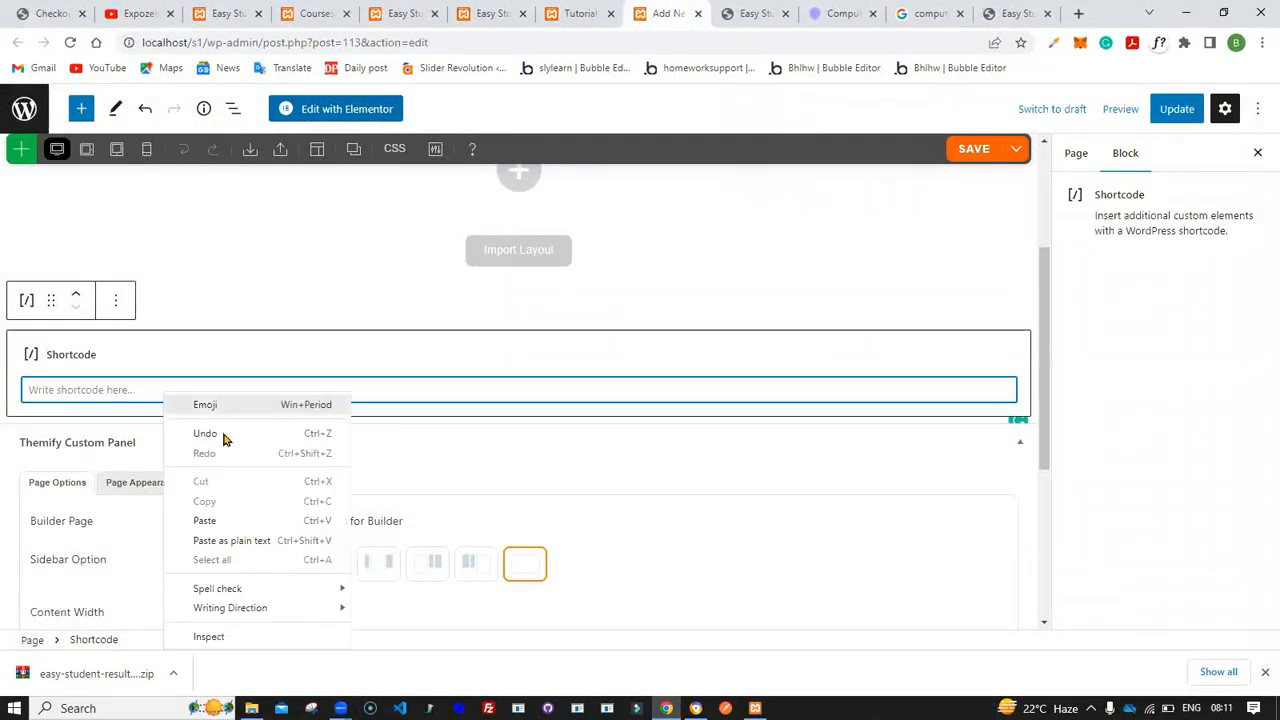
pyautogui.click(228, 527)
pyautogui.click(1183, 113)
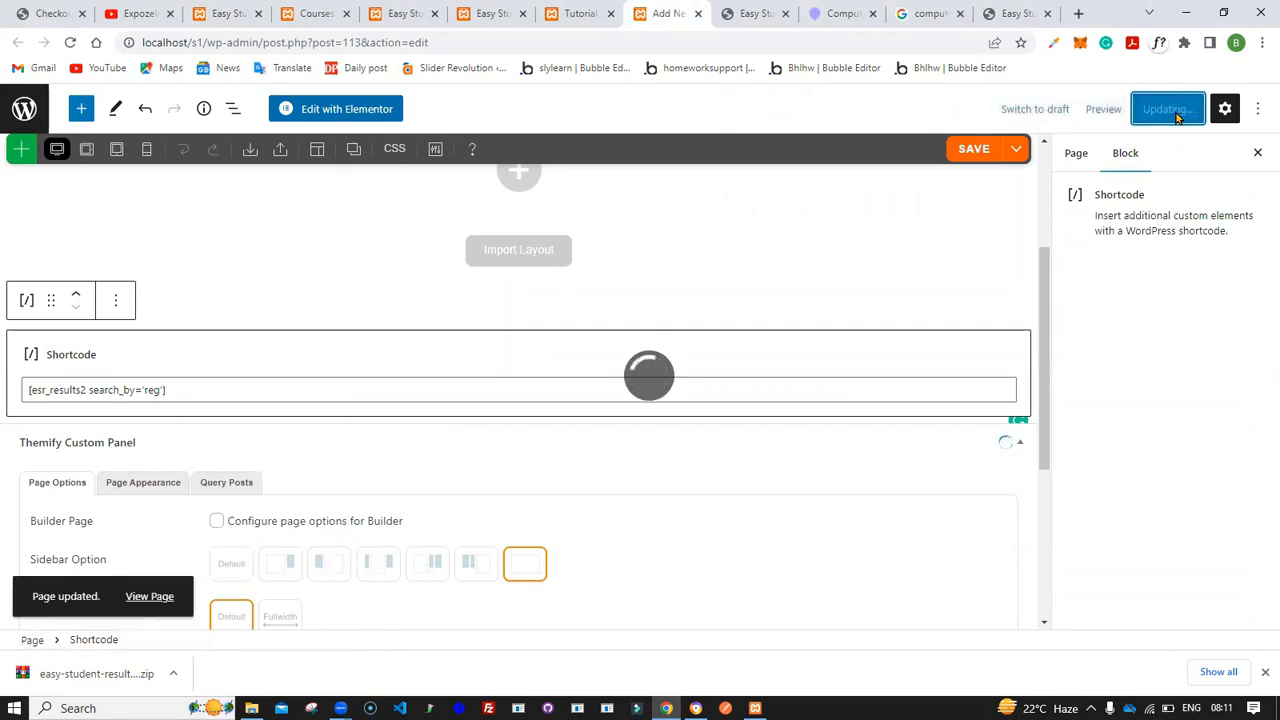
# - Copy the student's registration number from the Student Results students list
pyautogui.click(395, 12)
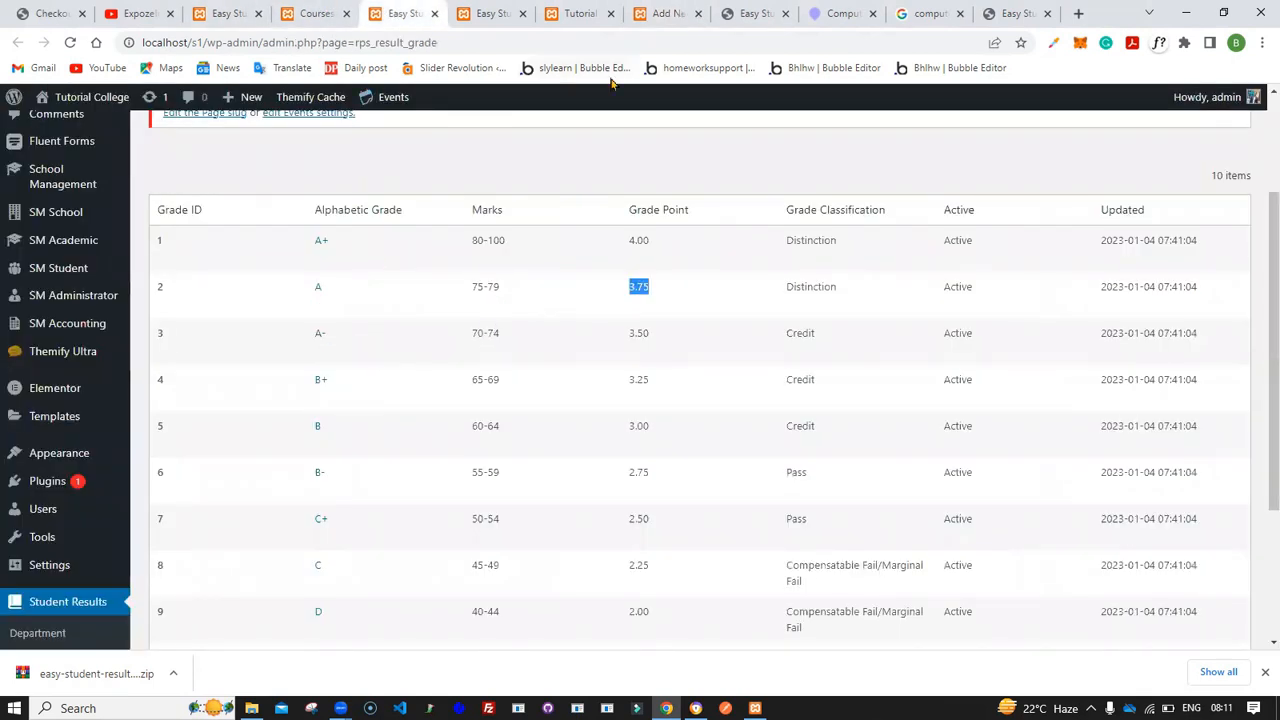
pyautogui.scroll(-3, 40, 482)
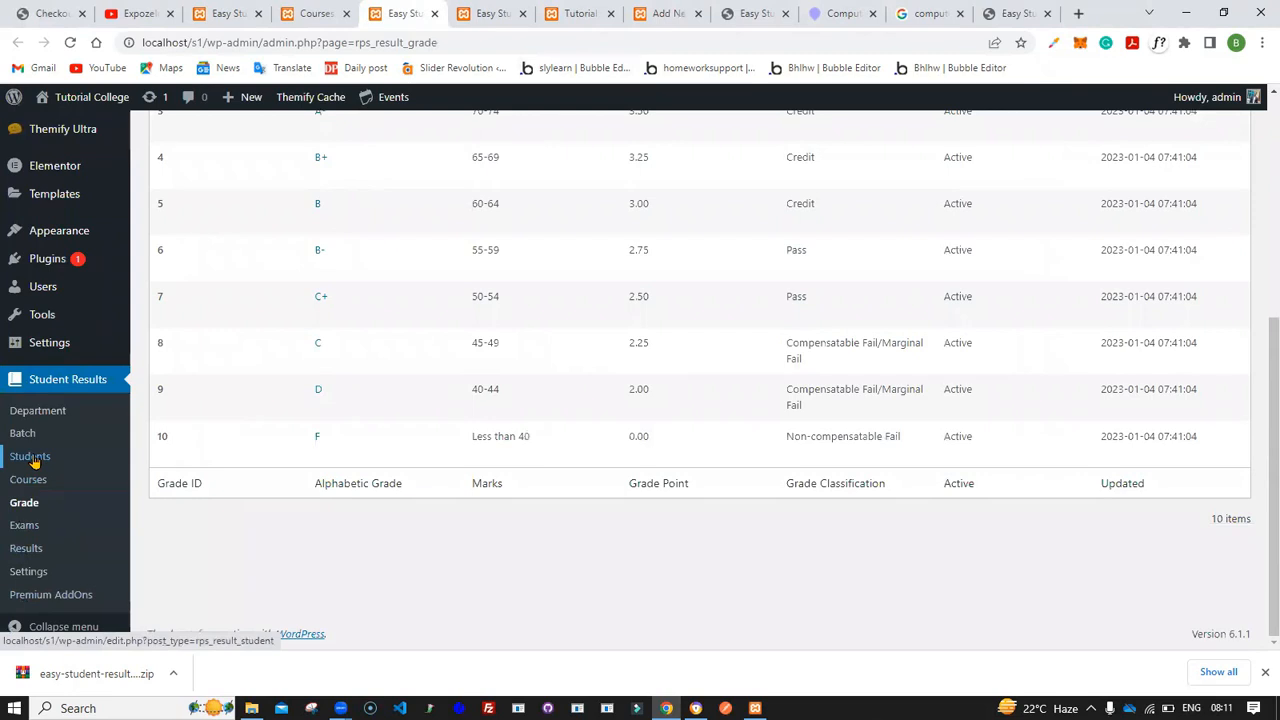
pyautogui.click(31, 458)
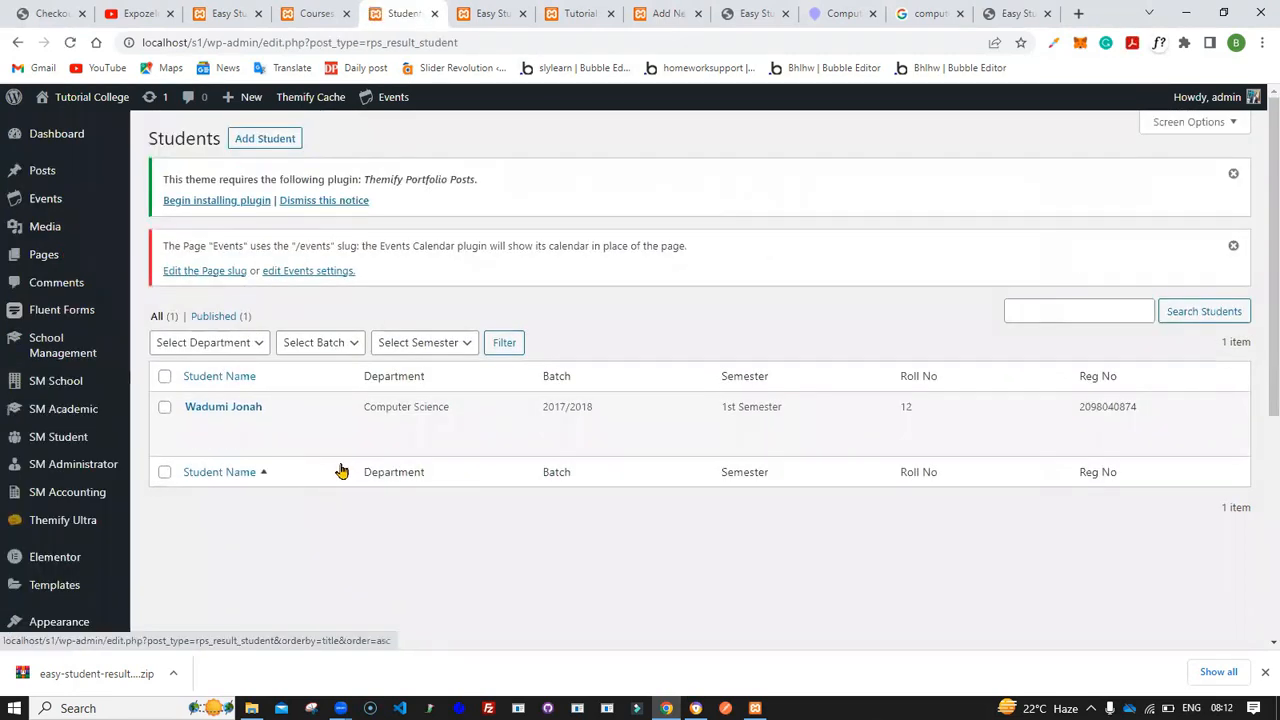
pyautogui.moveTo(1080, 405); pyautogui.dragTo(1155, 409)
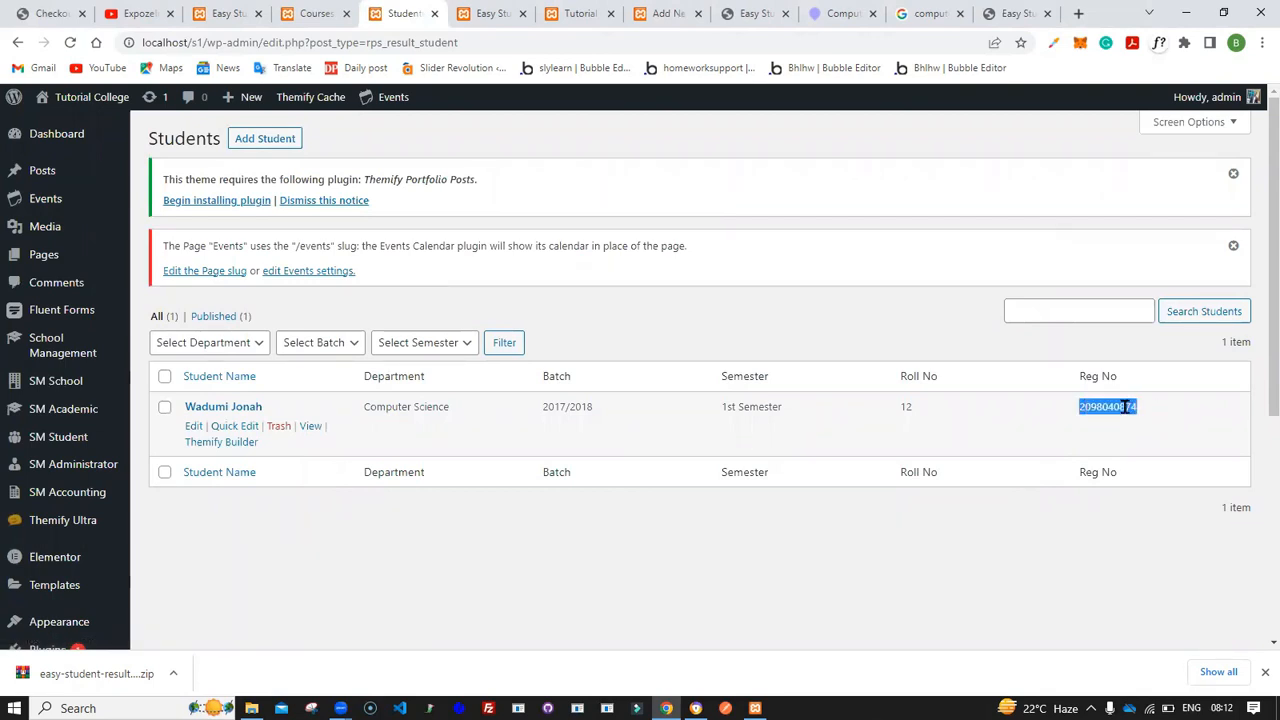
pyautogui.rightClick(1127, 407)
pyautogui.click(1129, 422)
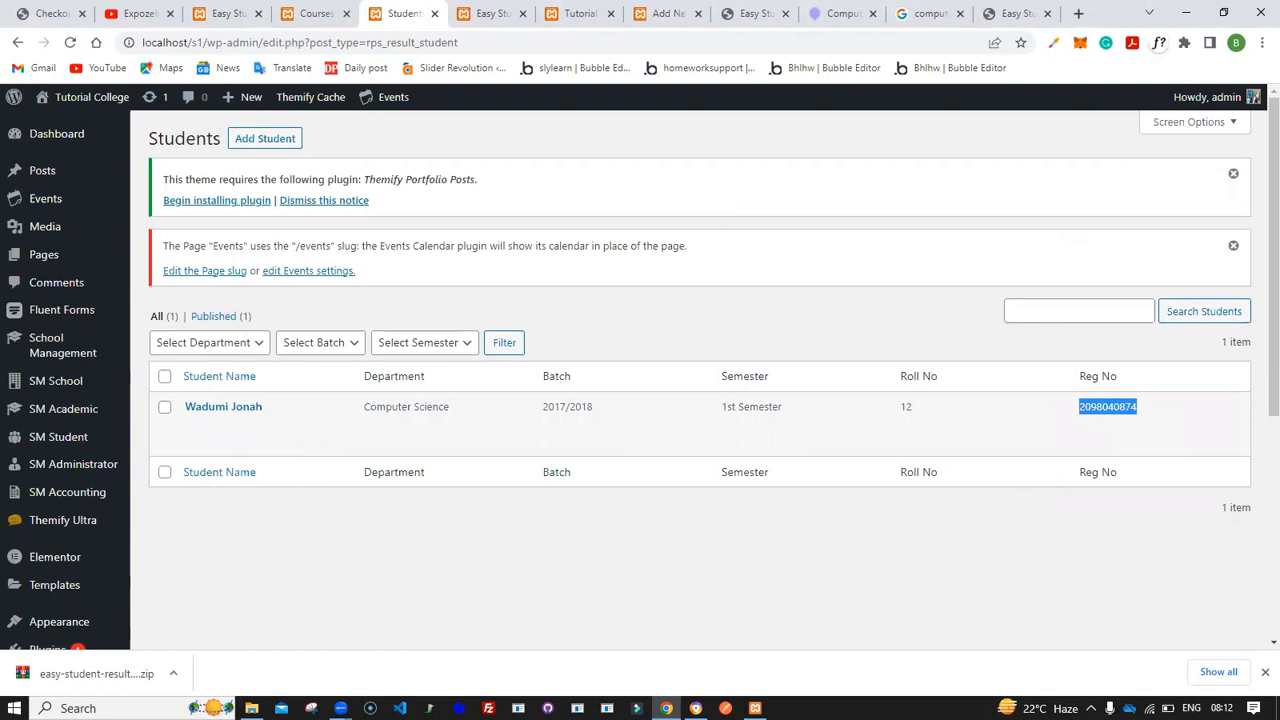
# - Reload the live Transcript page, choose Final Exam 2020 - 2020, paste the student's registration number and submit
pyautogui.click(696, 708)
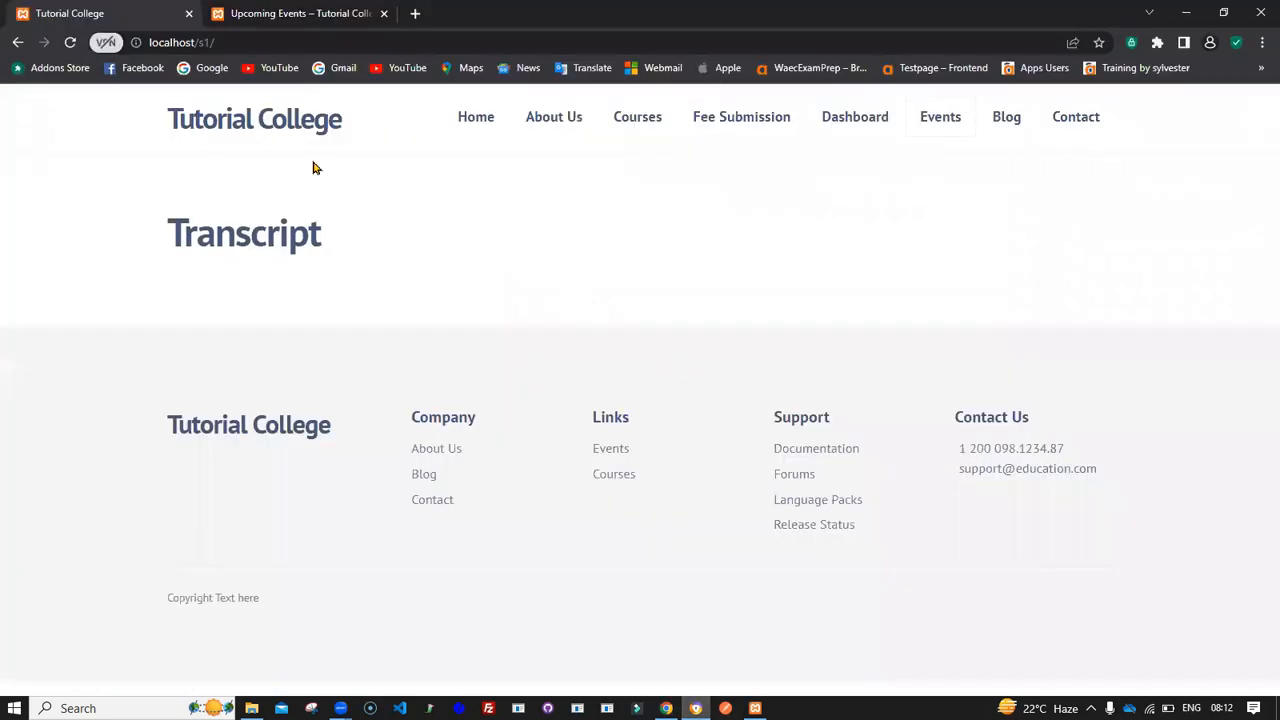
pyautogui.click(68, 46)
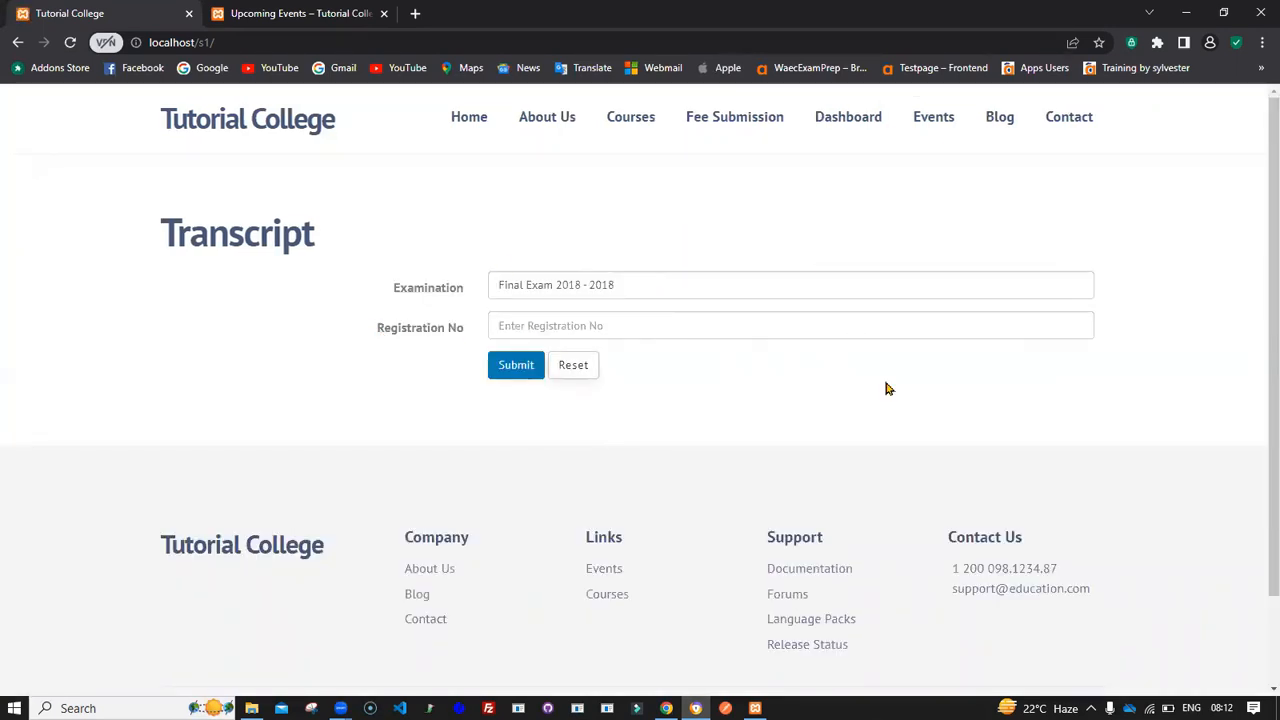
pyautogui.click(626, 286)
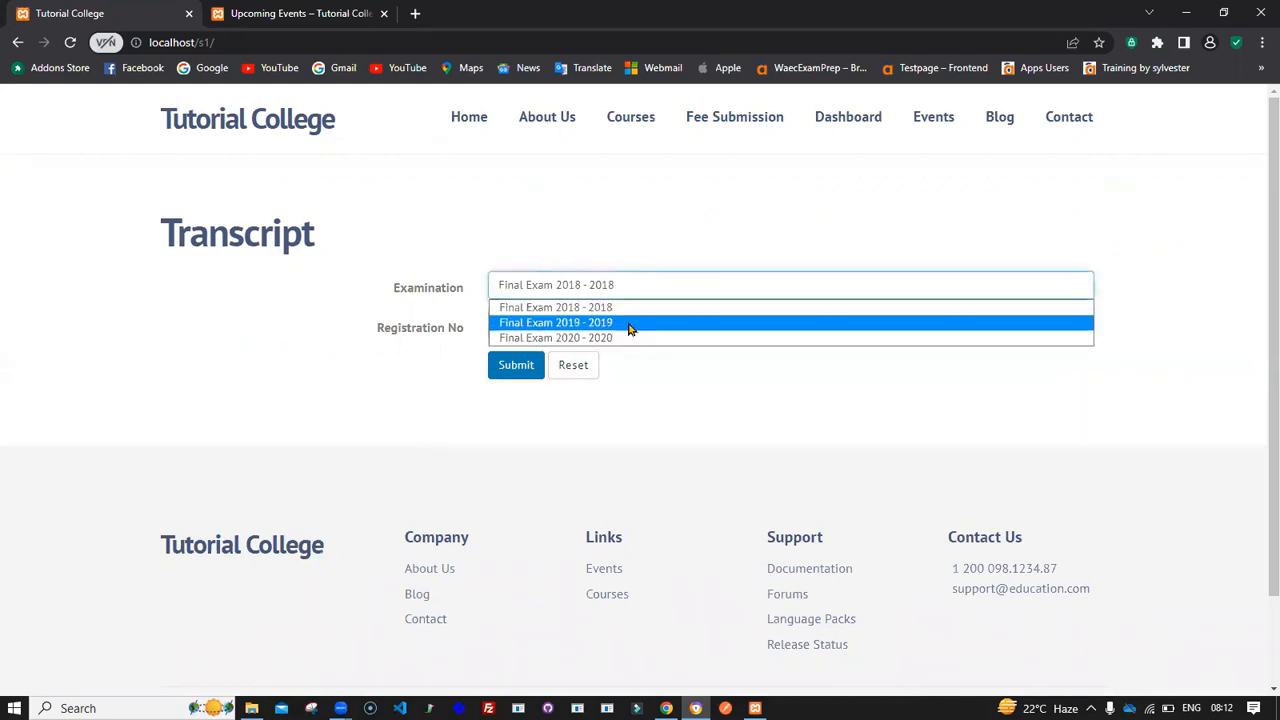
pyautogui.click(632, 323)
pyautogui.click(620, 287)
pyautogui.click(625, 335)
pyautogui.click(603, 328)
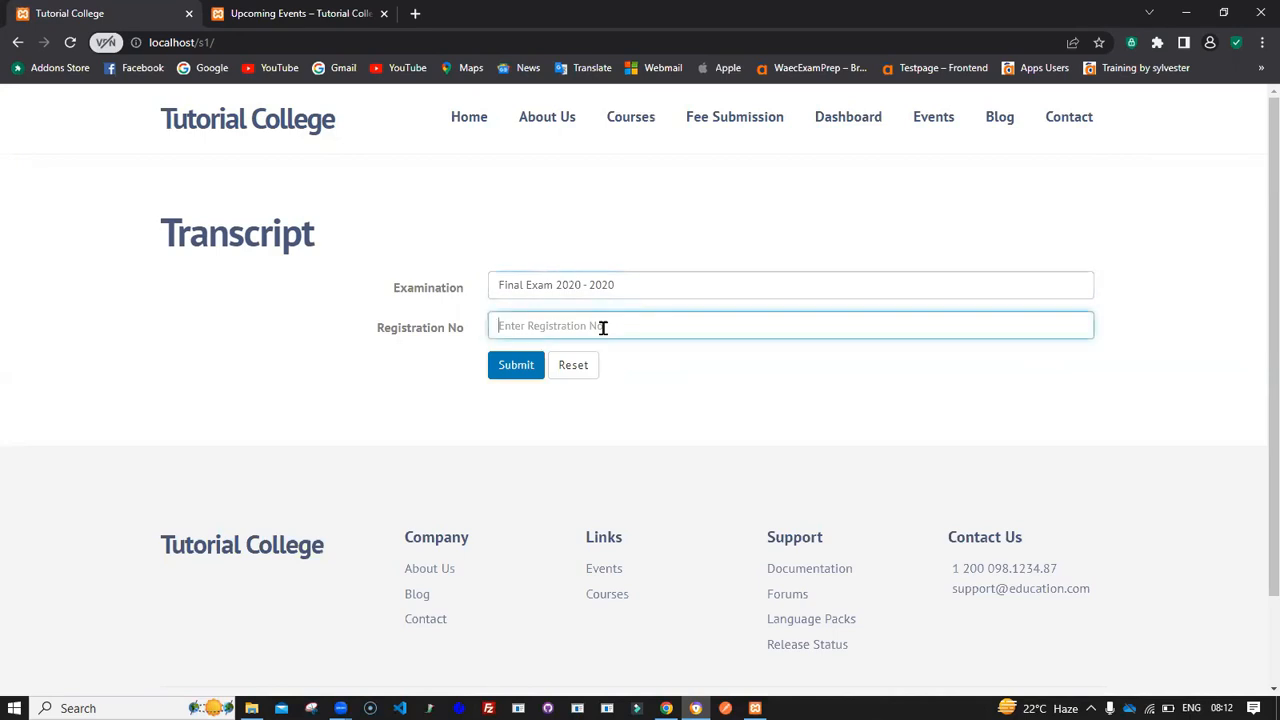
pyautogui.hotkey('ctrl', 'v')
pyautogui.click(520, 368)
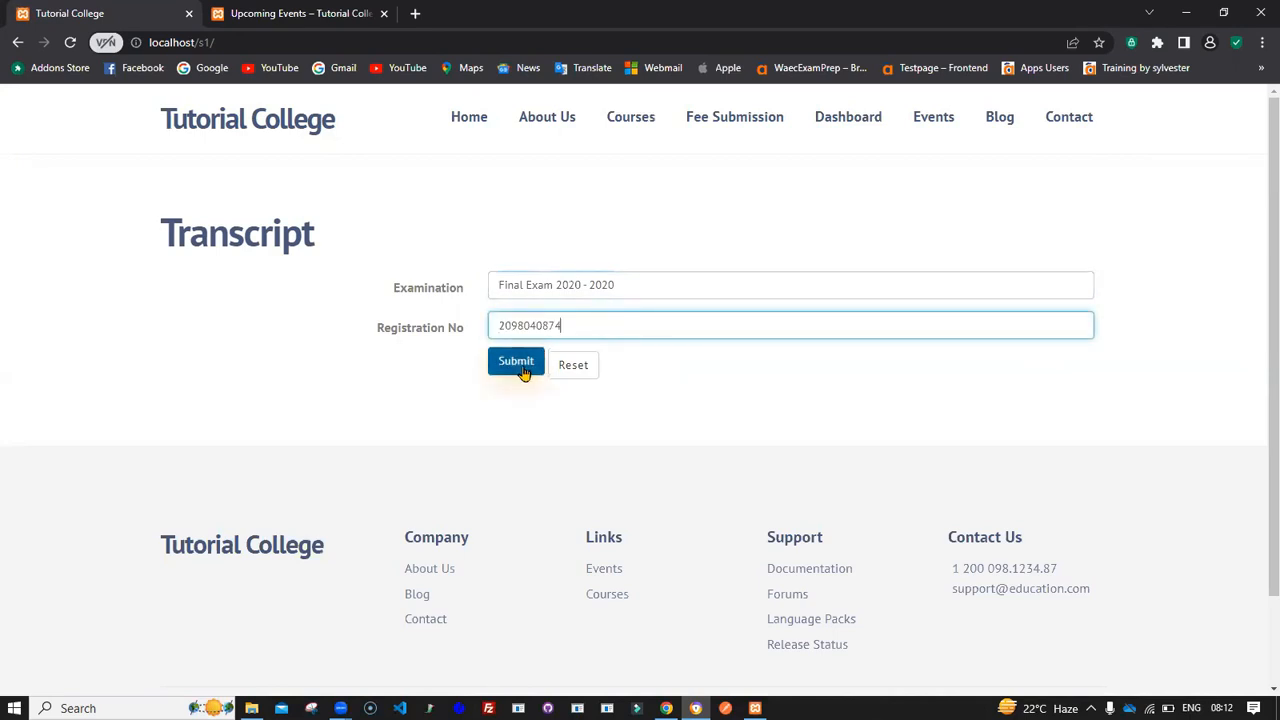
pyautogui.click(516, 364)
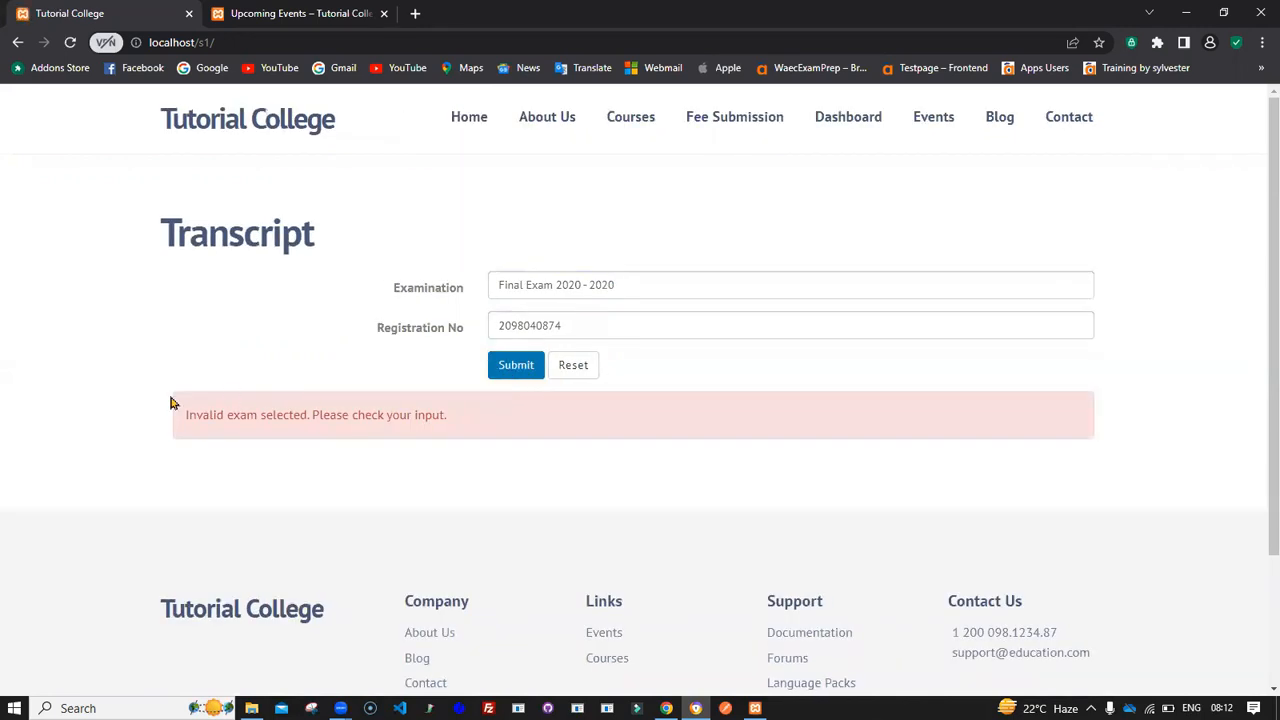
# - Switch the examination to Final Exam 2018 - 2018 and resubmit the transcript search
pyautogui.click(573, 287)
pyautogui.click(576, 309)
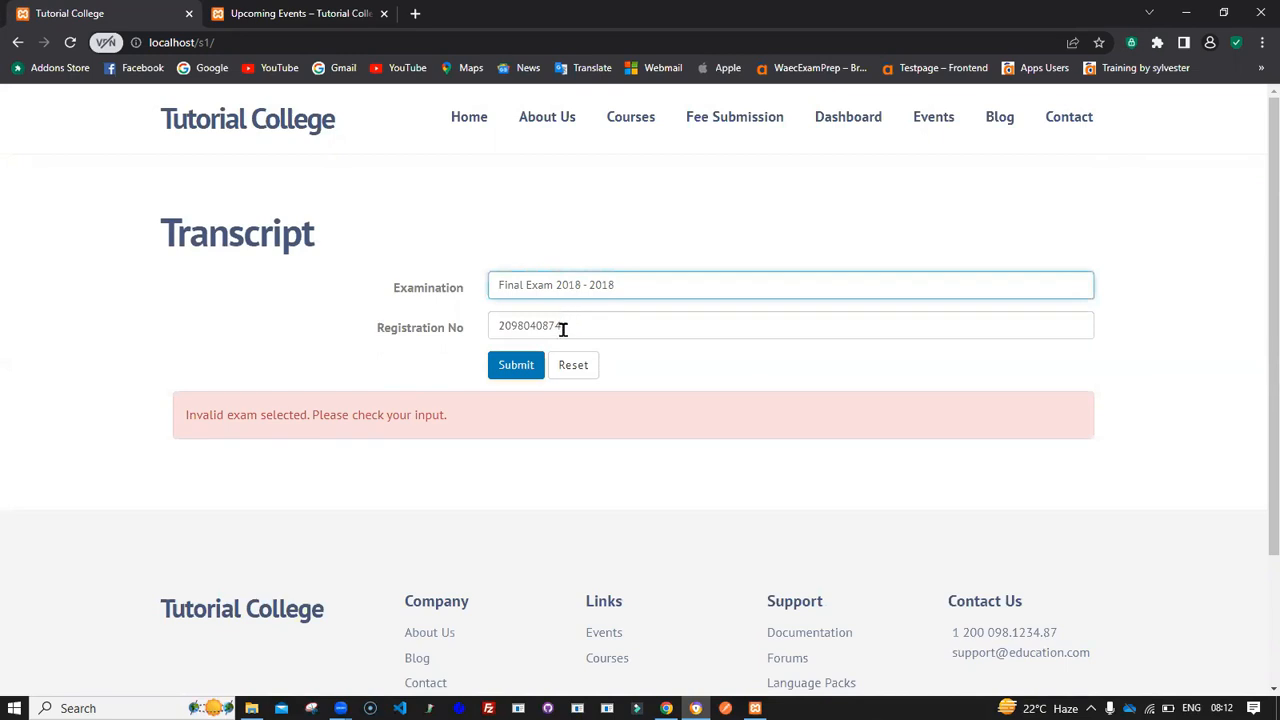
pyautogui.click(518, 374)
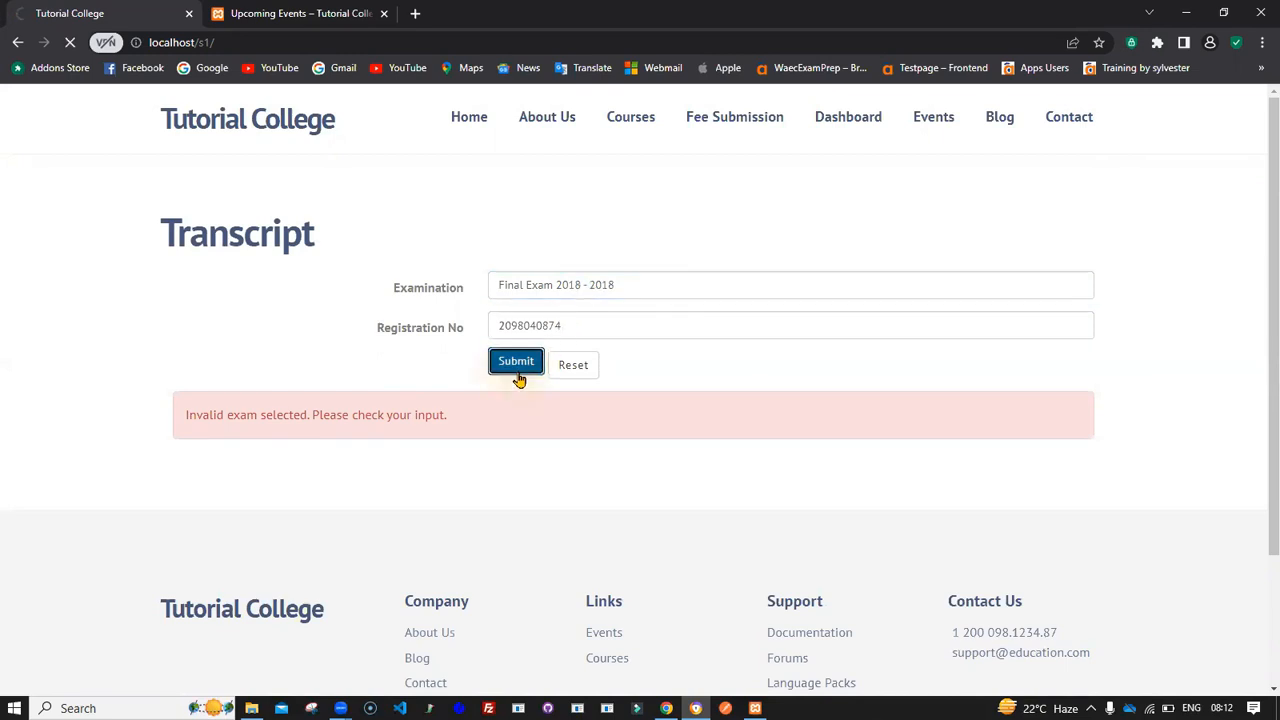
# - Review the student's transcript details, course marks and grades, CGPA and final result
pyautogui.scroll(-3, 518, 378)
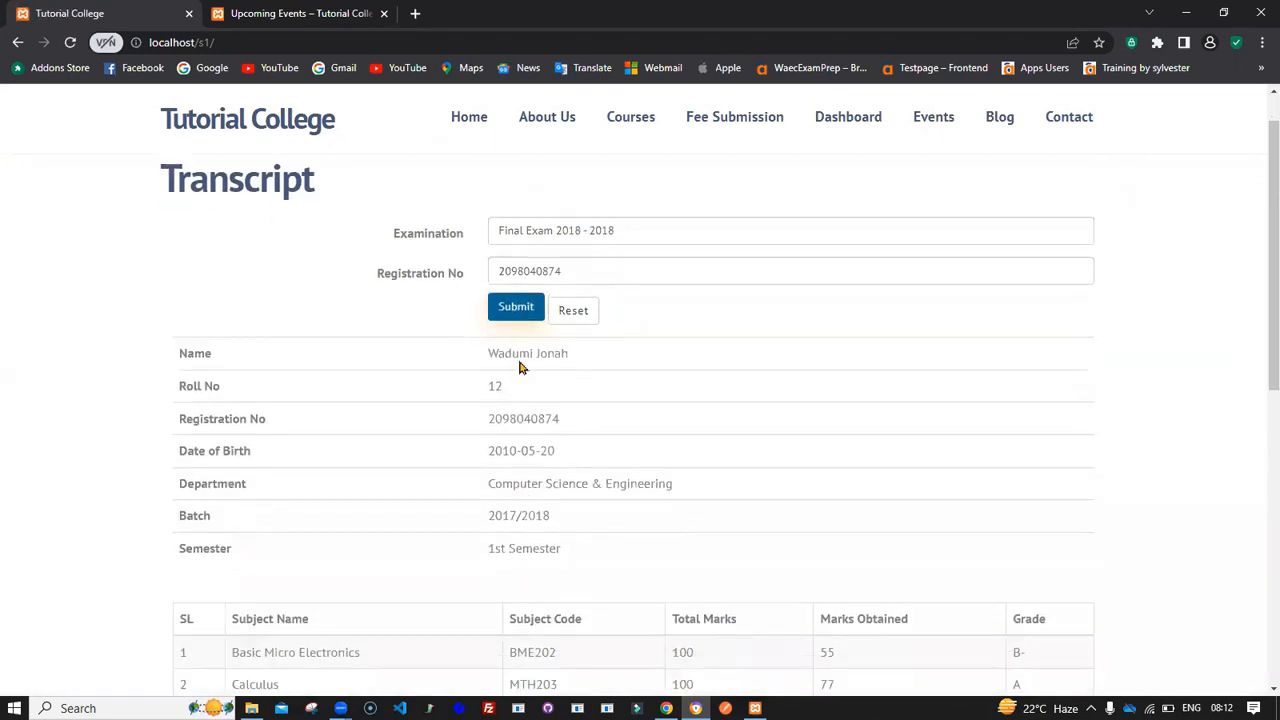
pyautogui.scroll(1, 518, 362)
pyautogui.scroll(1, 518, 360)
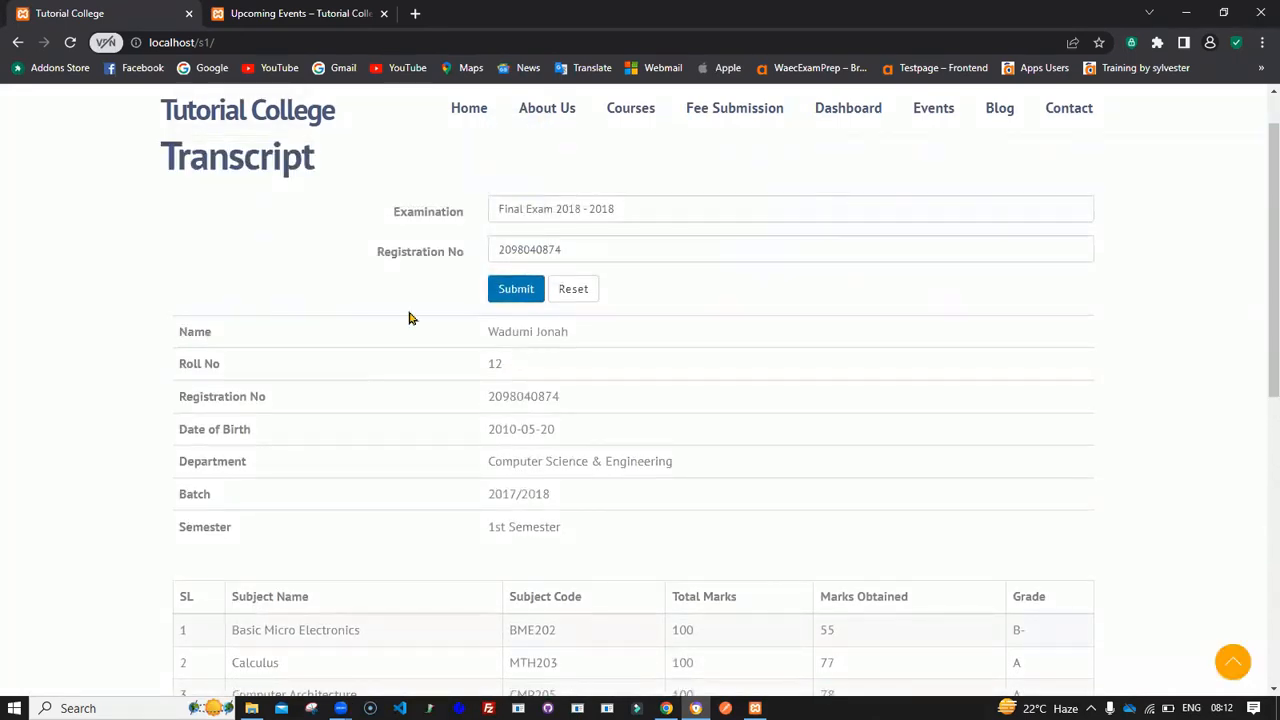
pyautogui.scroll(-2, 328, 289)
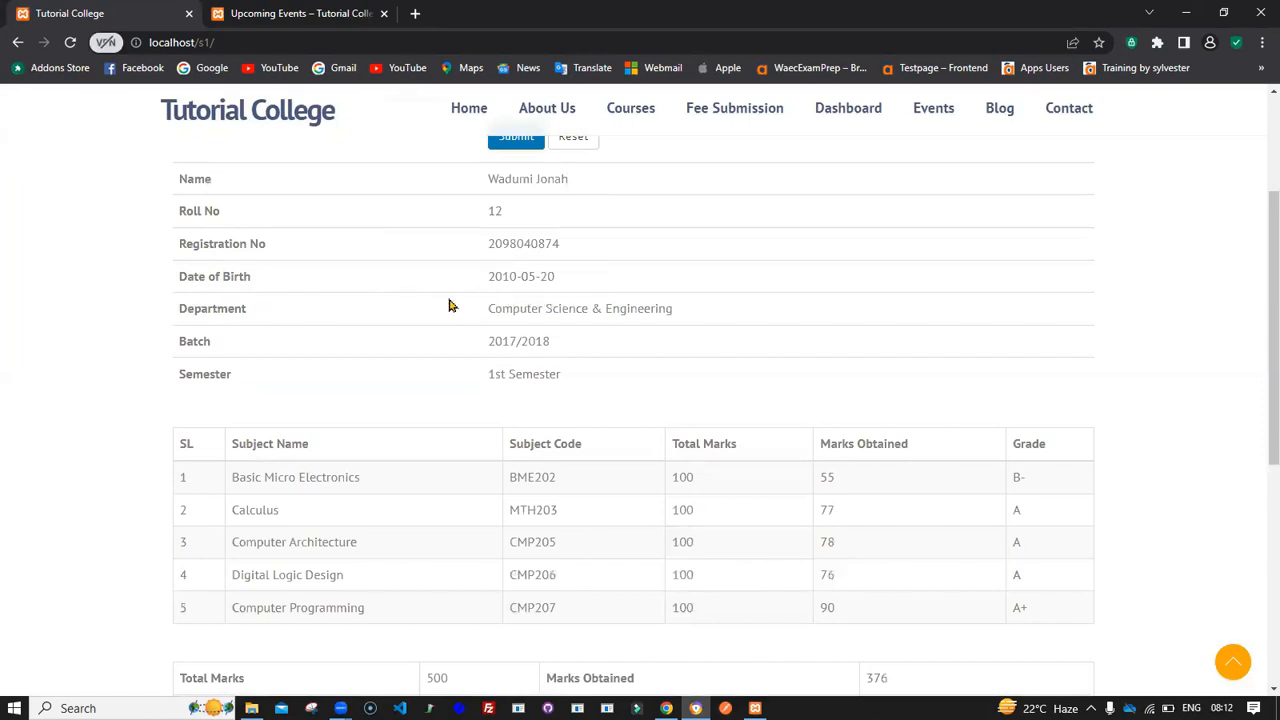
pyautogui.scroll(-1, 446, 361)
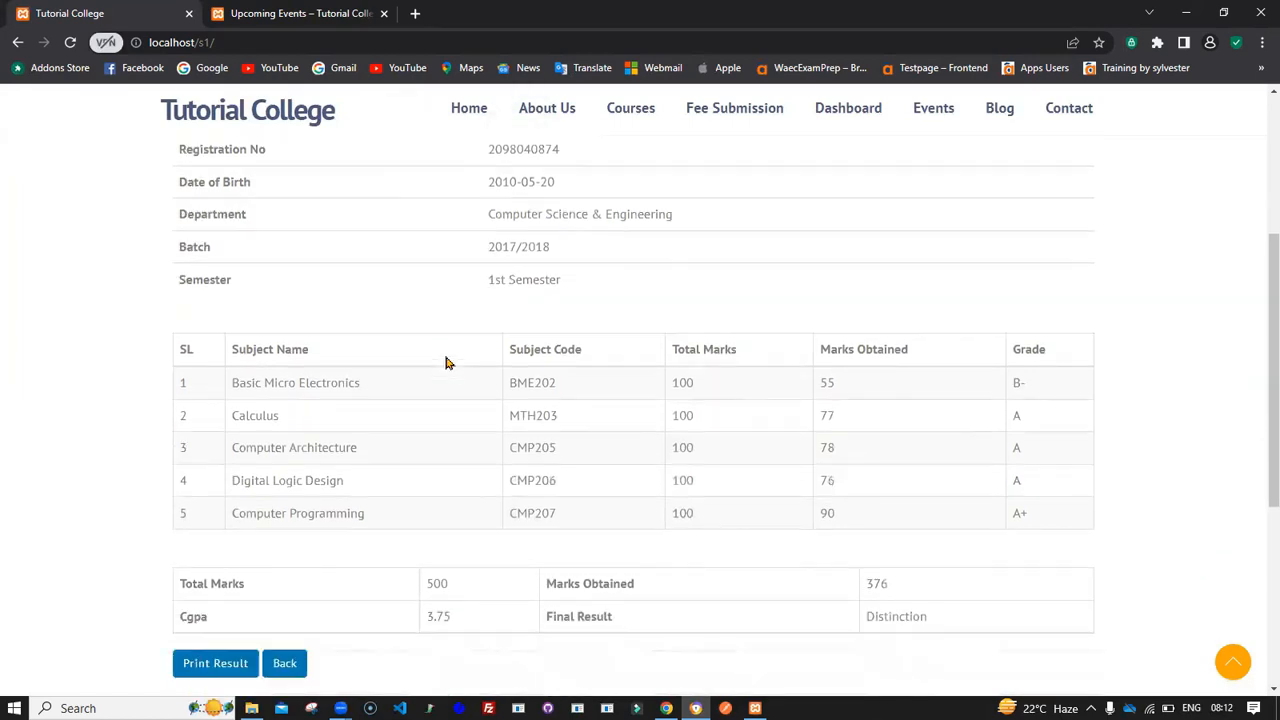
pyautogui.scroll(-1, 446, 361)
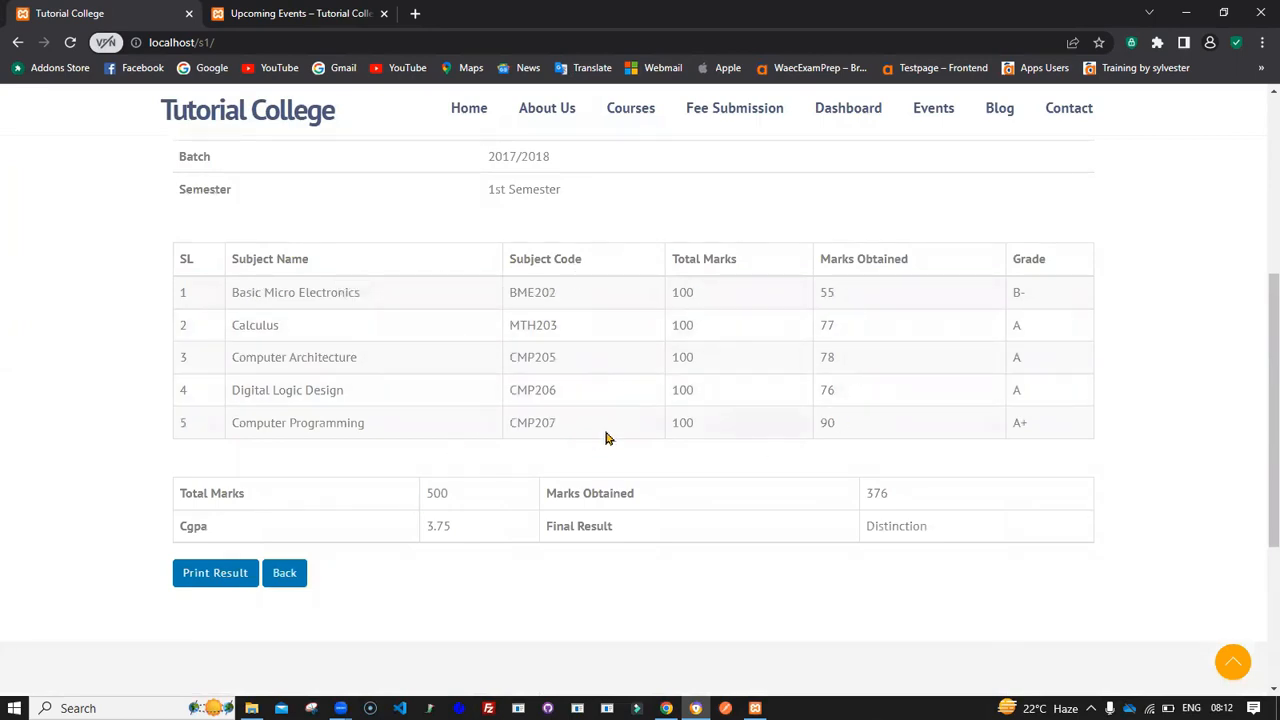
pyautogui.scroll(1, 713, 294)
pyautogui.scroll(2, 713, 294)
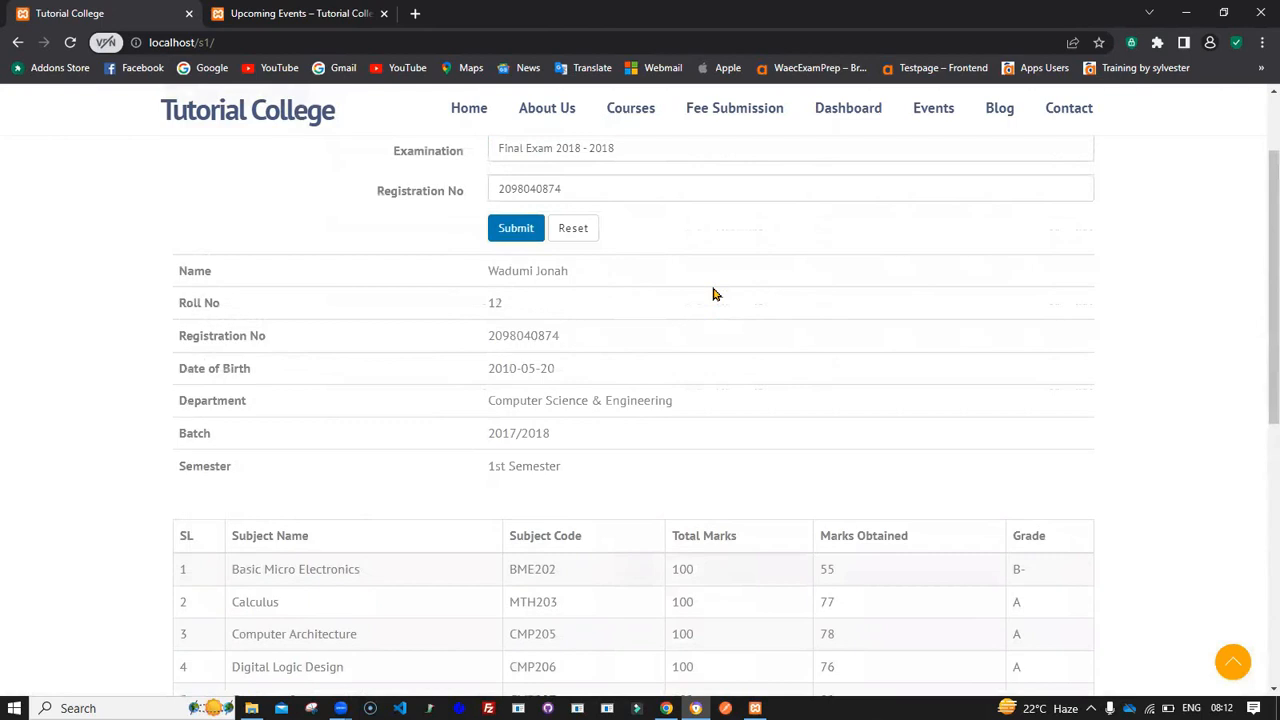
pyautogui.scroll(-5, 713, 294)
pyautogui.scroll(8, 713, 294)
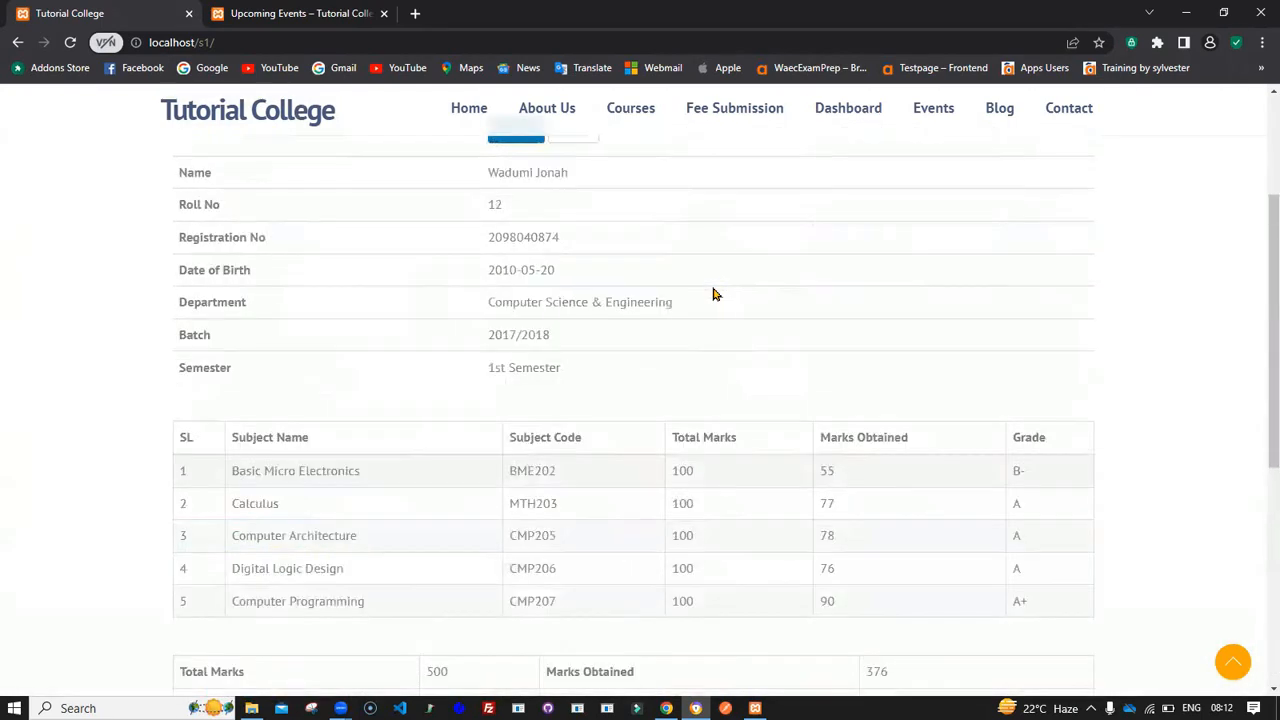
pyautogui.scroll(-6, 713, 294)
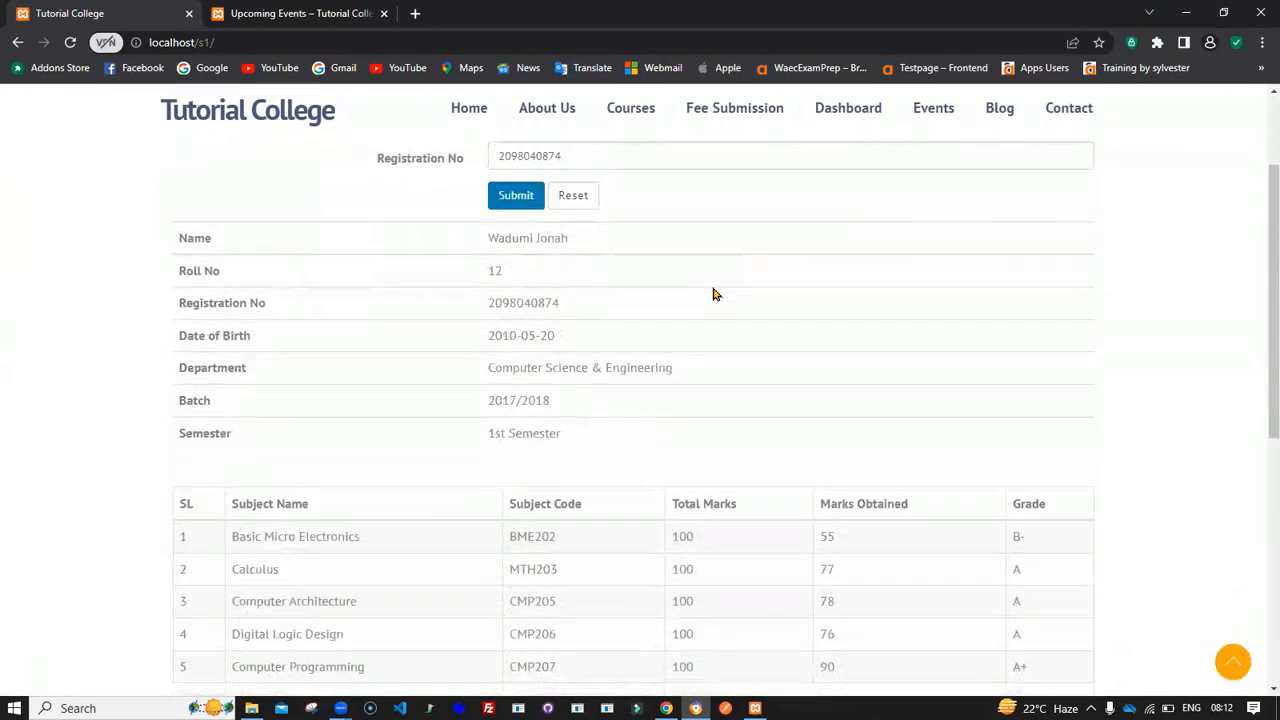
# - Open the print dialog for the student's transcript result
pyautogui.click(210, 462)
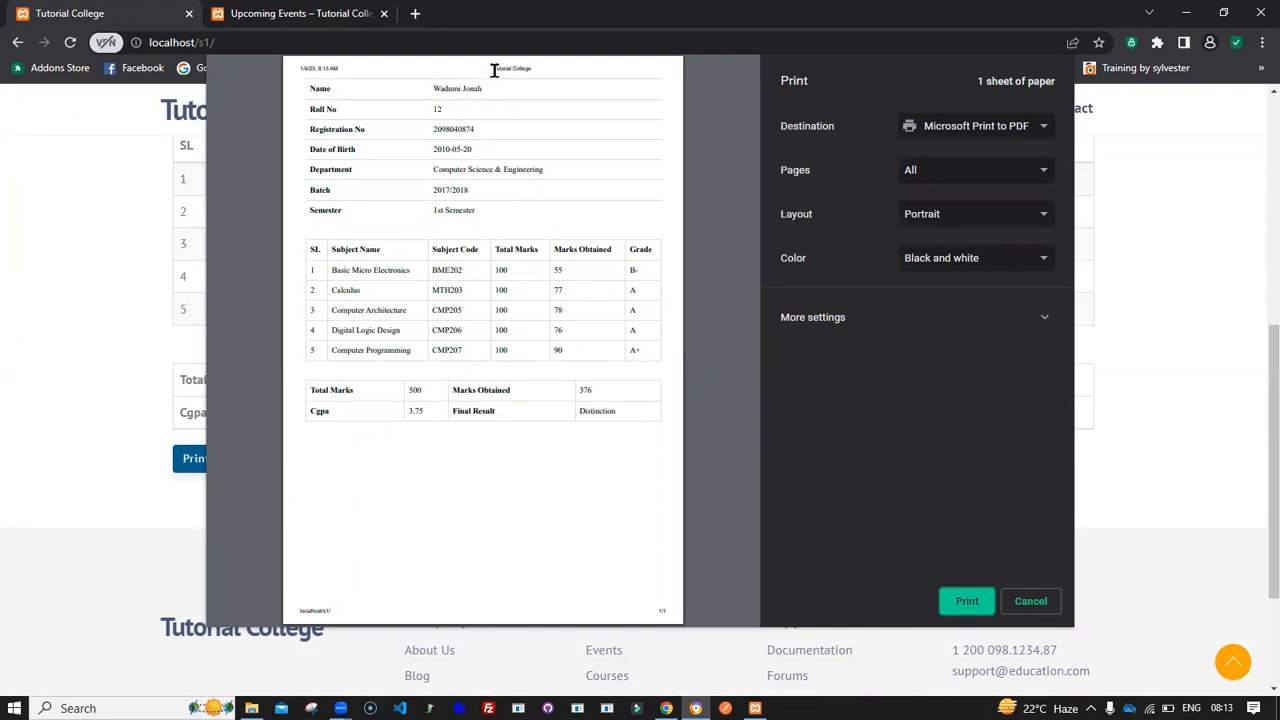
pyautogui.moveTo(492, 68); pyautogui.dragTo(556, 76)
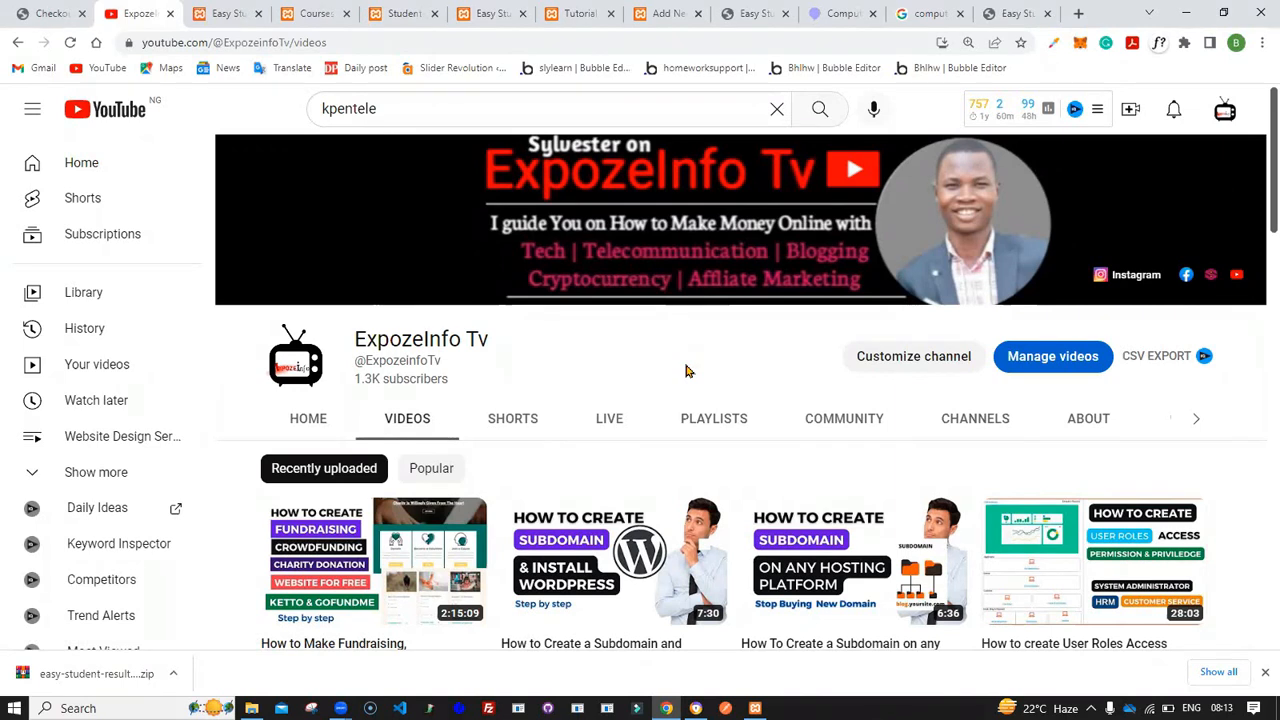
pyautogui.click(658, 16)
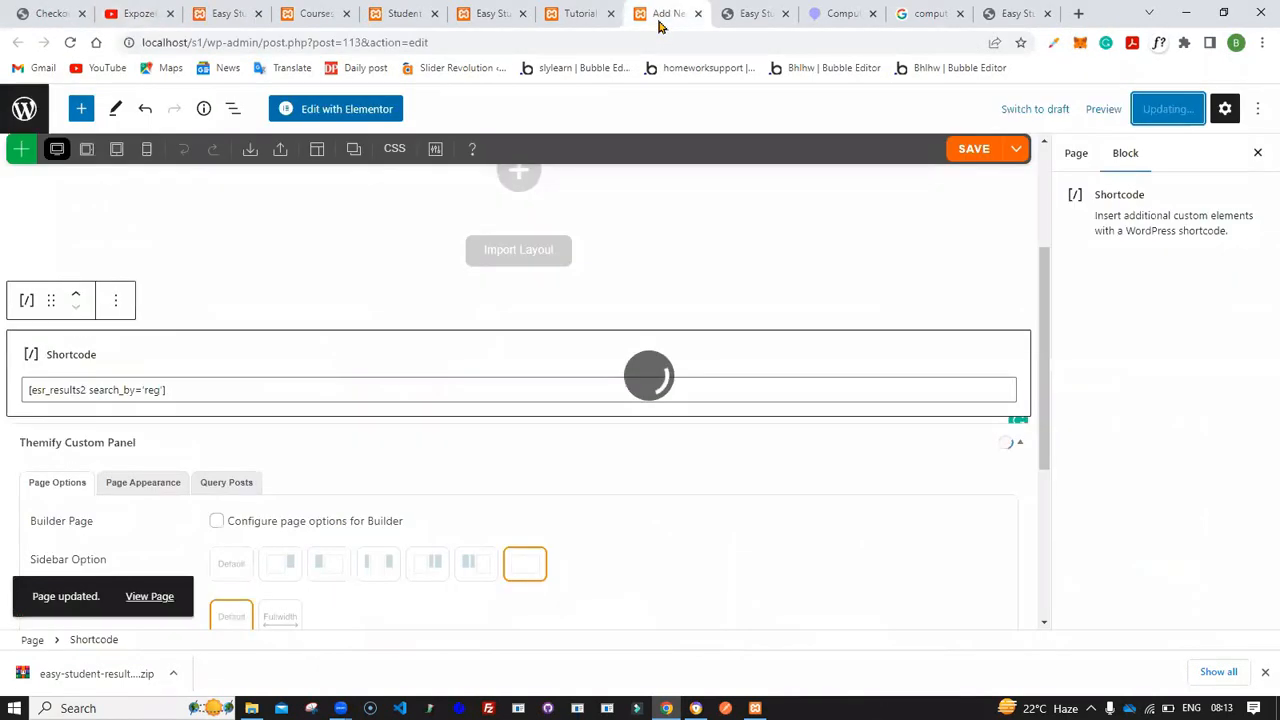
pyautogui.scroll(-3, 509, 392)
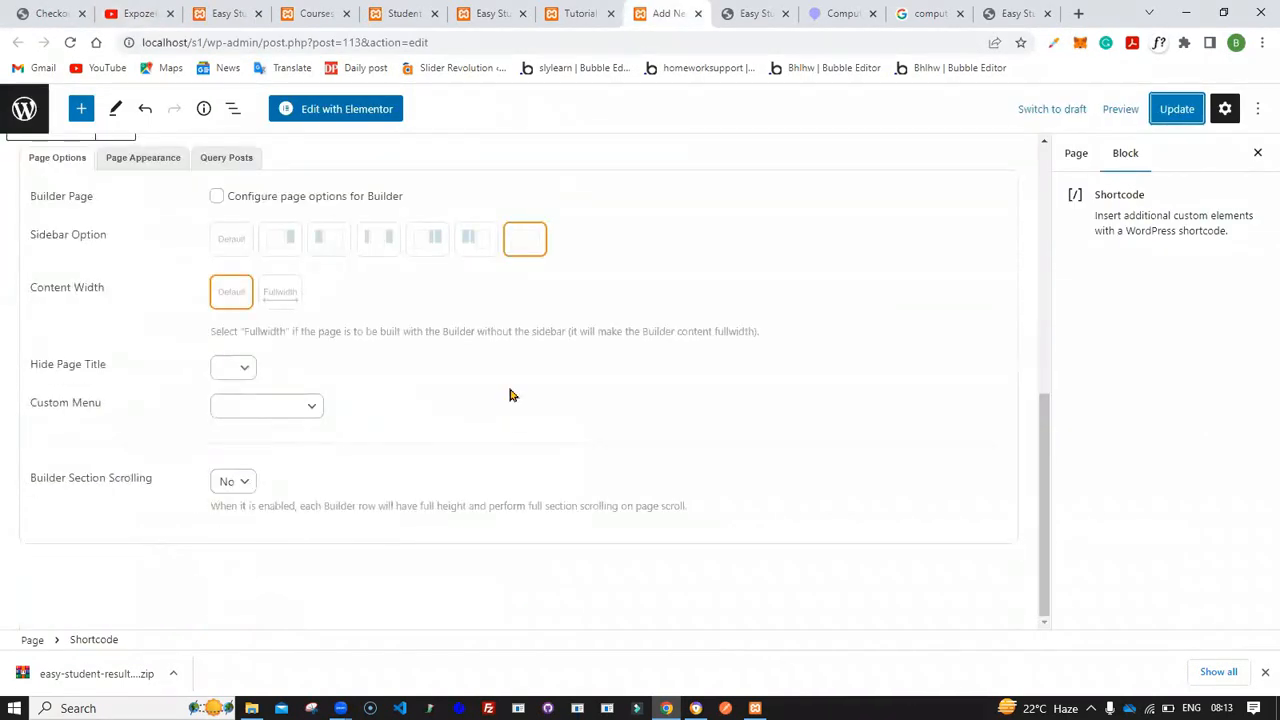
pyautogui.scroll(5, 509, 395)
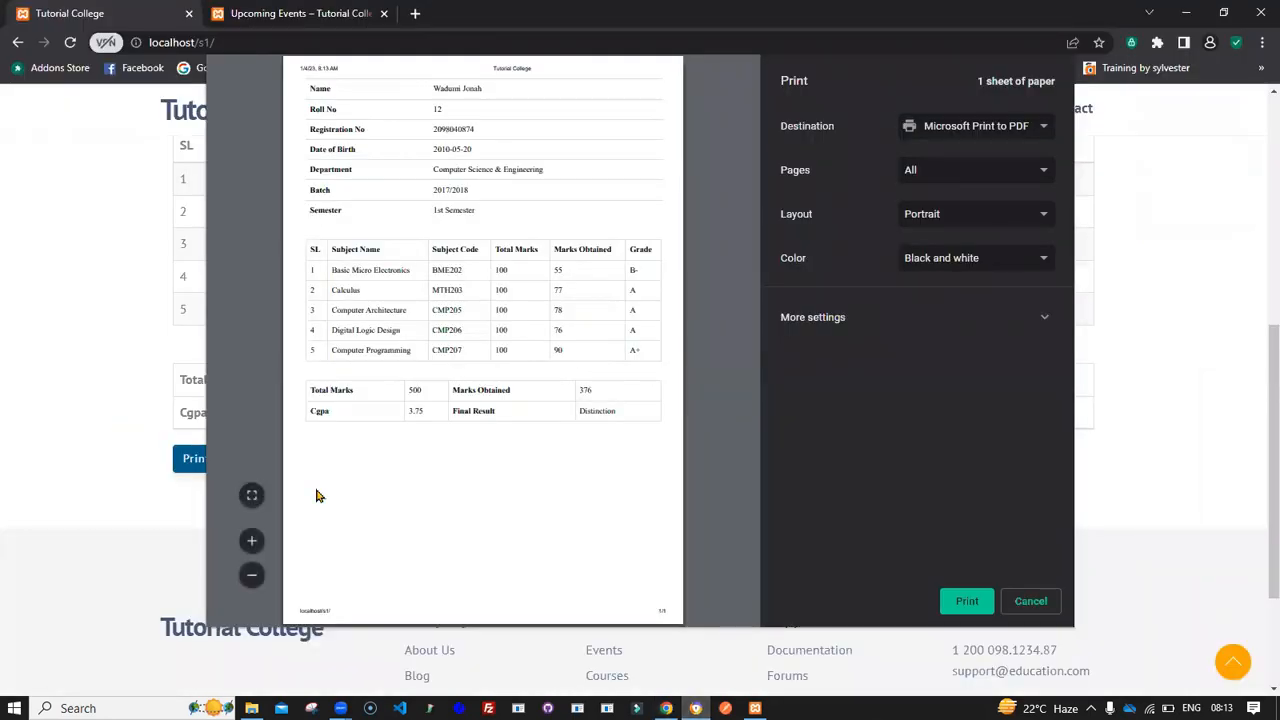
pyautogui.moveTo(695, 708)
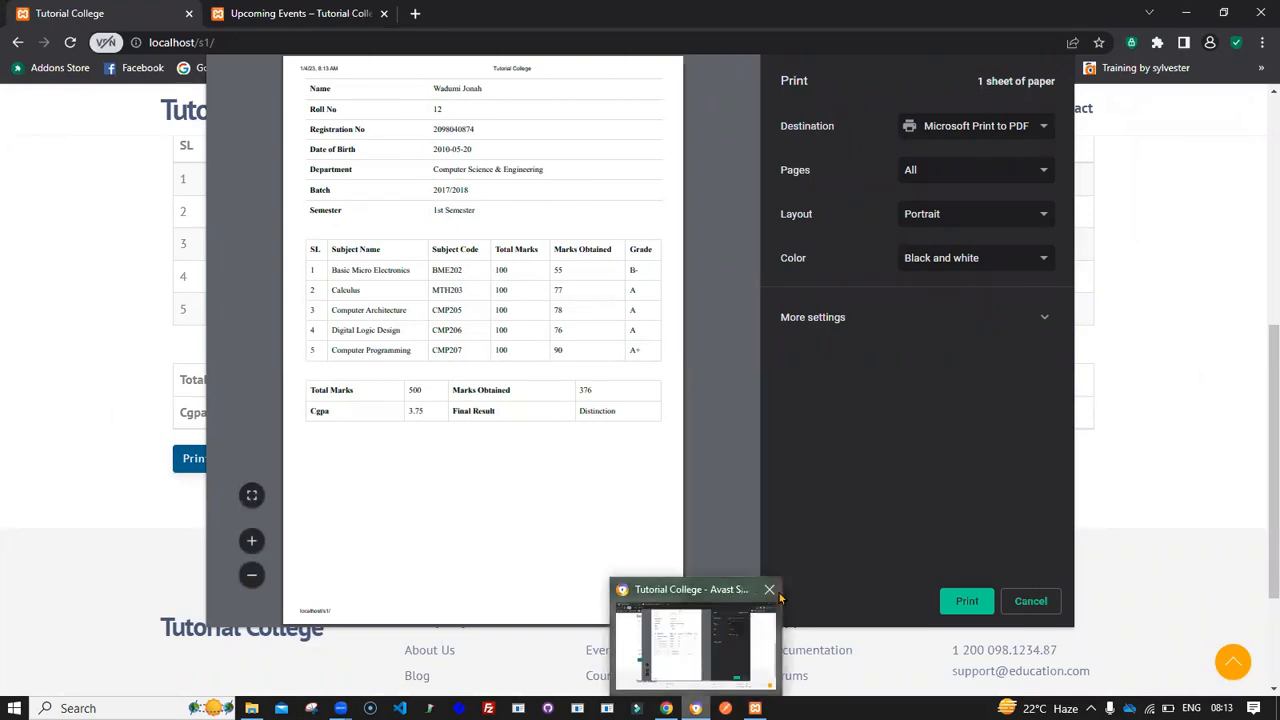